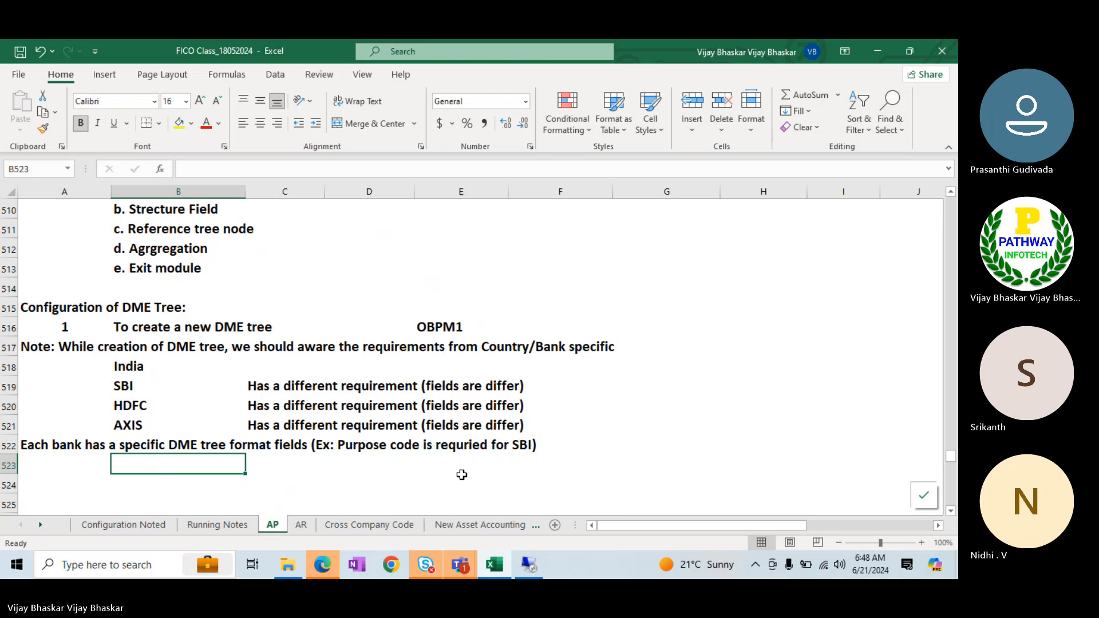
- Switch to the SAP remote session and create a new payment medium format entry named ZSBI_INDIA
mouse_move(524, 566)
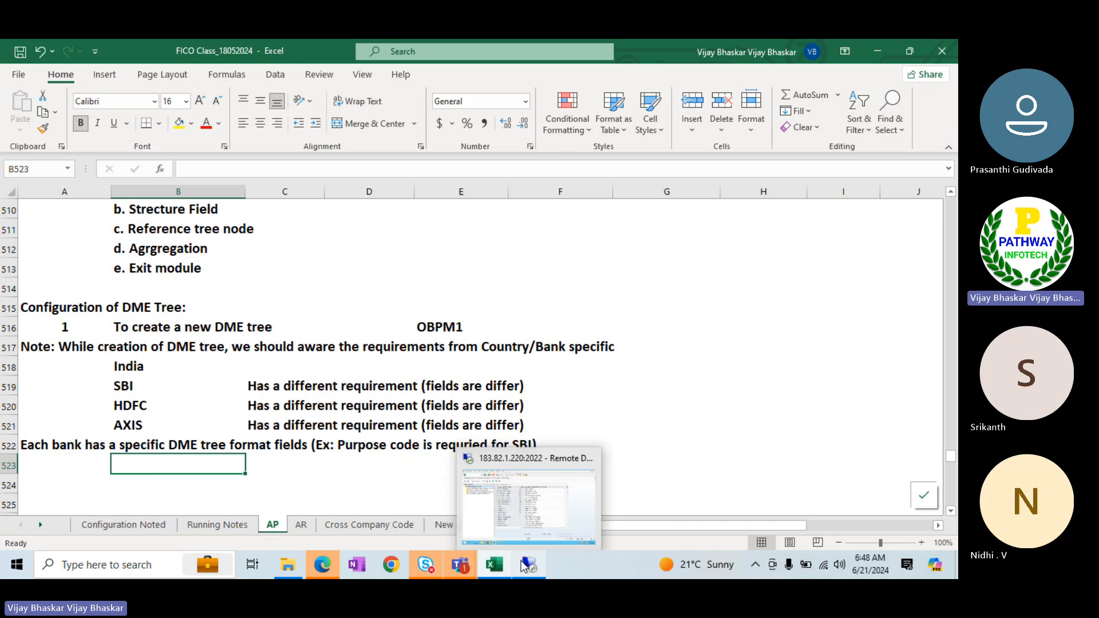
left_click(519, 499)
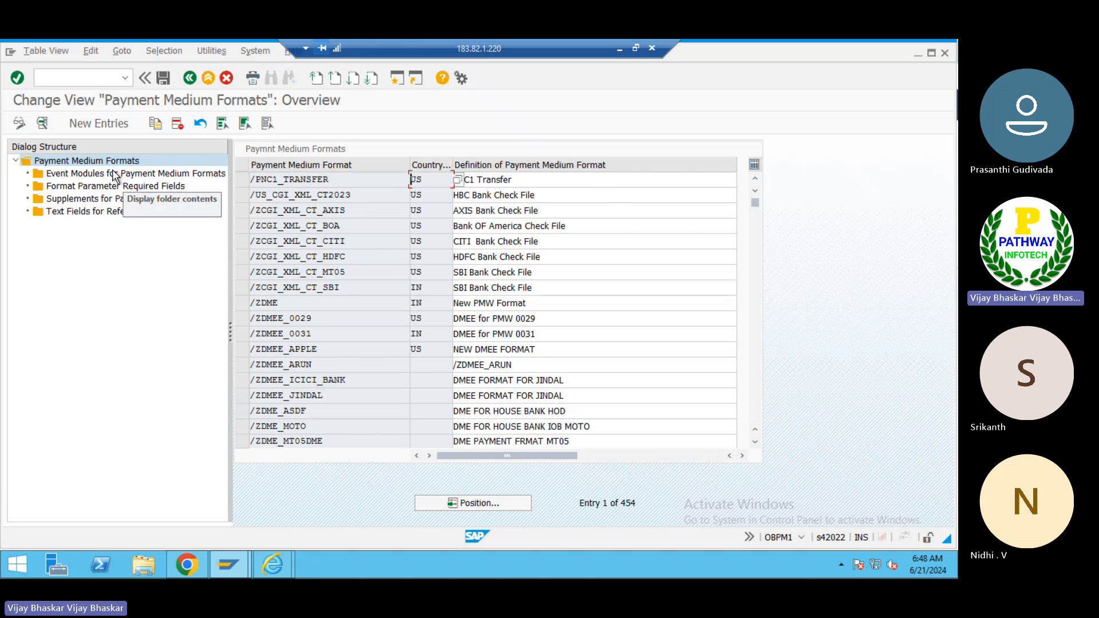
left_click(78, 123)
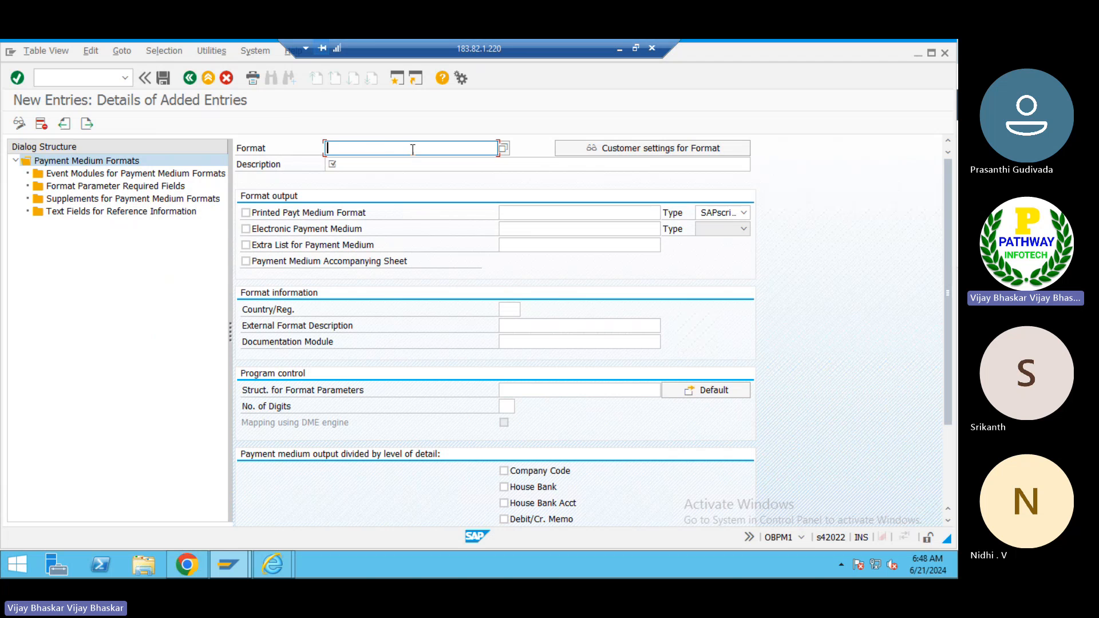
left_click(393, 164)
left_click(380, 147)
type("ZSBI_")
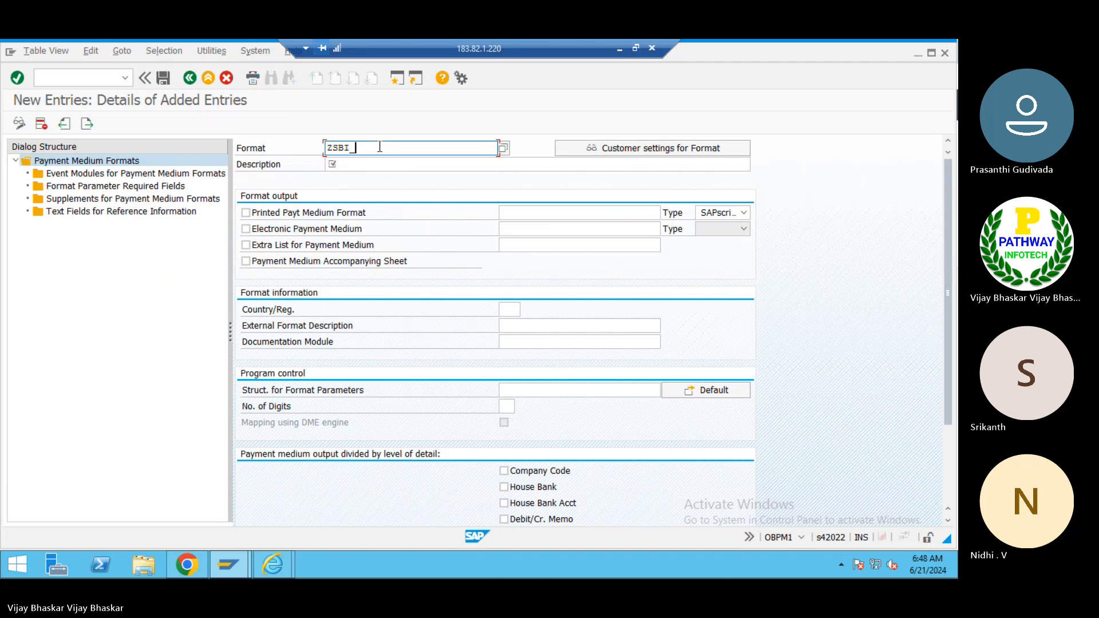
type("INDIA")
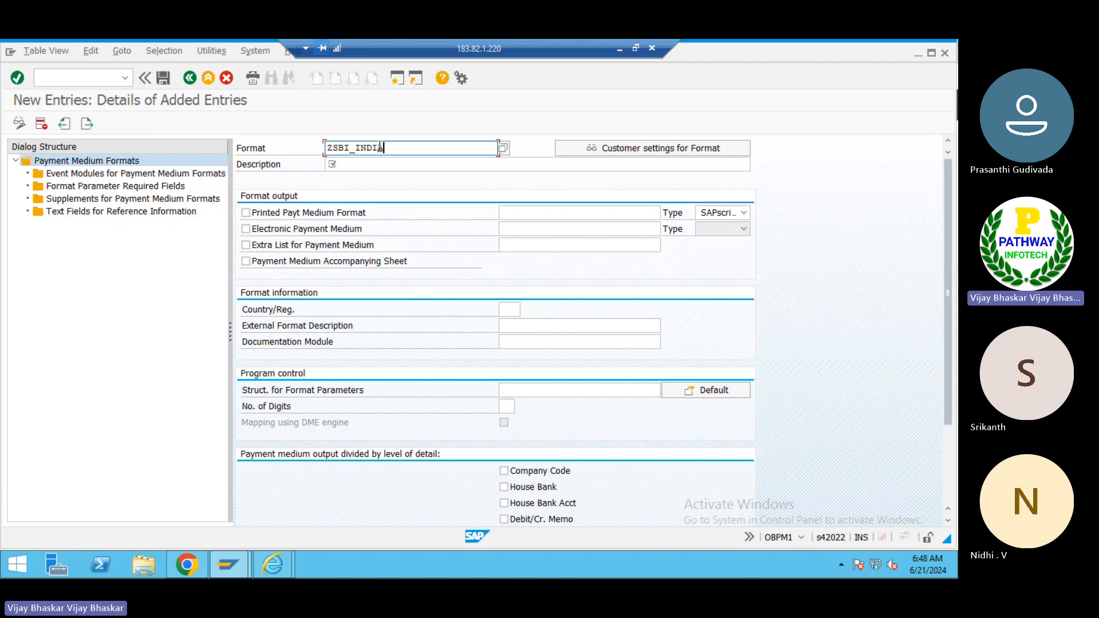
- Copy the format name ZSBI_INDIA into the Description field
left_click(346, 163)
left_click_drag(389, 147, 326, 147)
key("ctrl+c")
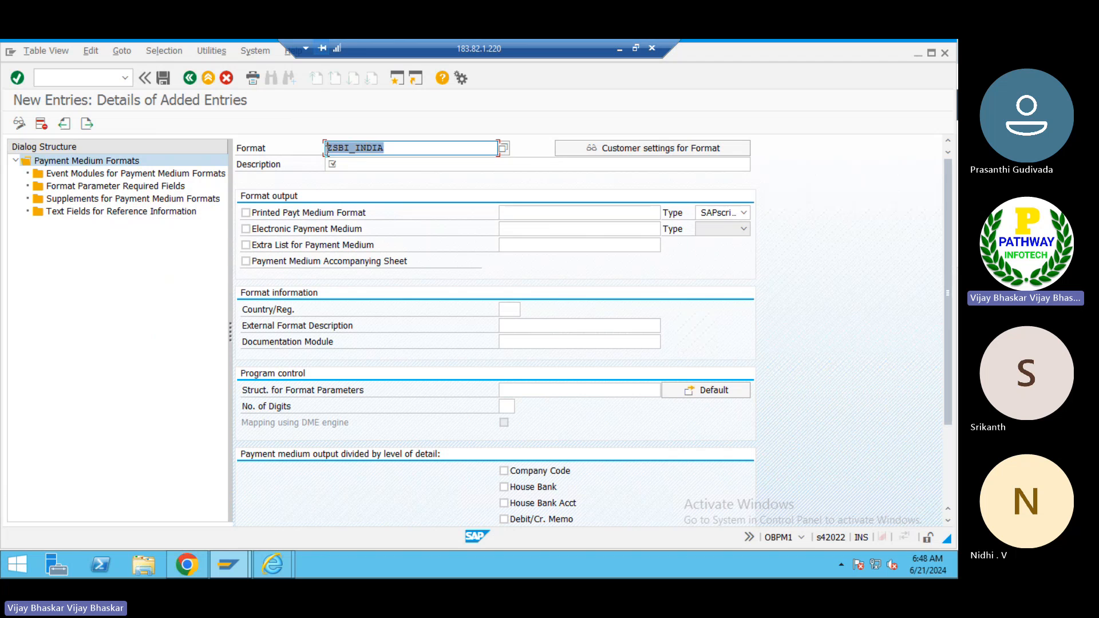
left_click(327, 149)
left_click(345, 166)
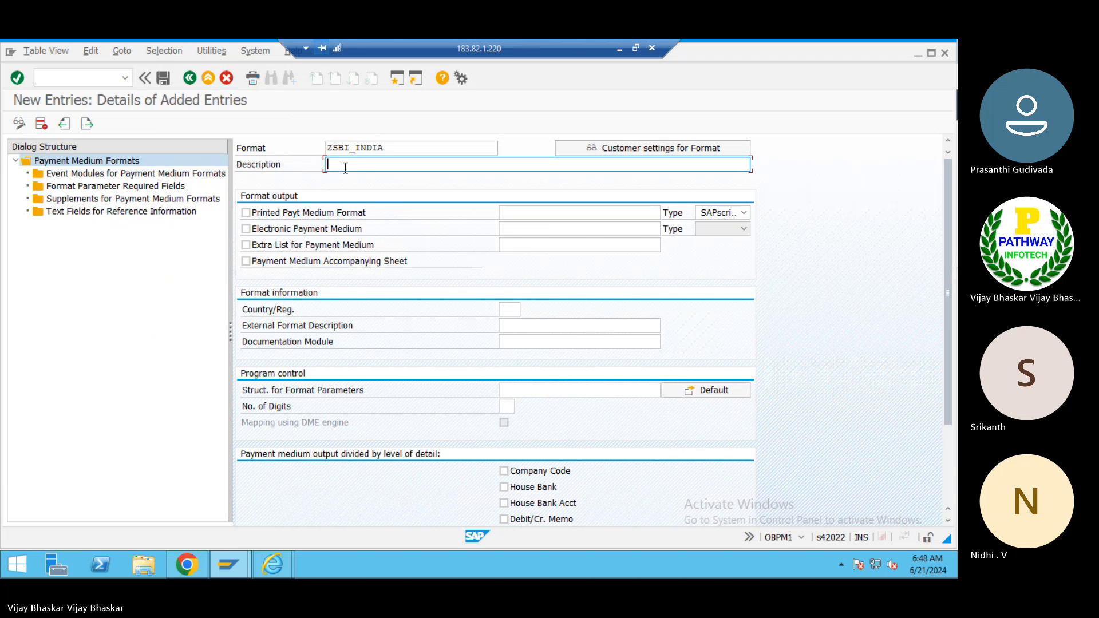
key("ctrl+v")
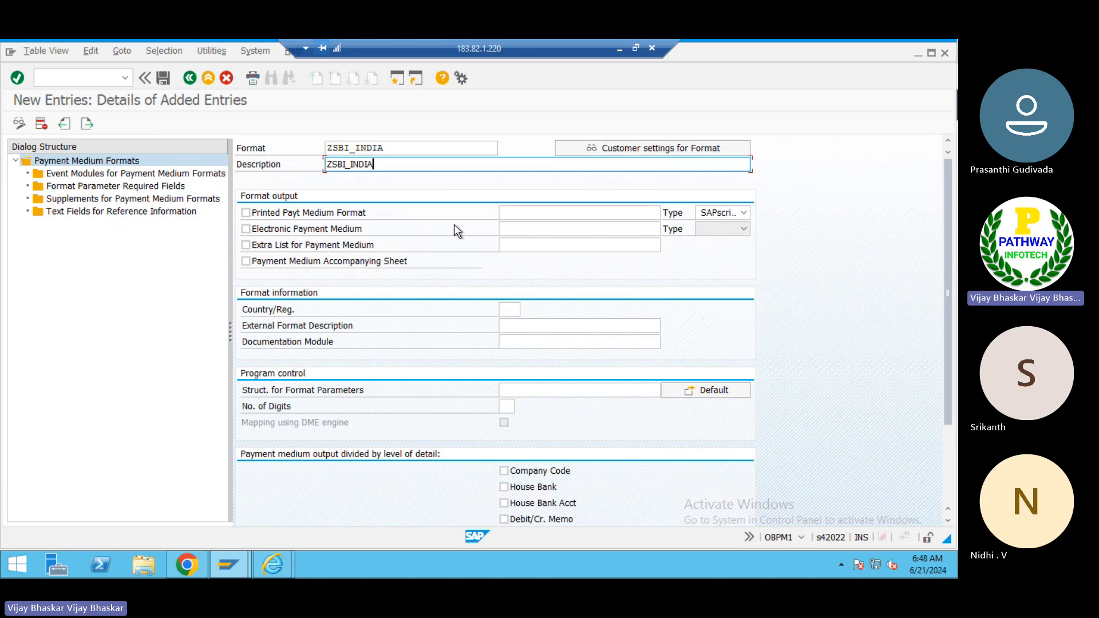
- Enable Electronic Payment Medium with type 01 File and confirm the entry
left_click(275, 229)
left_click(273, 228)
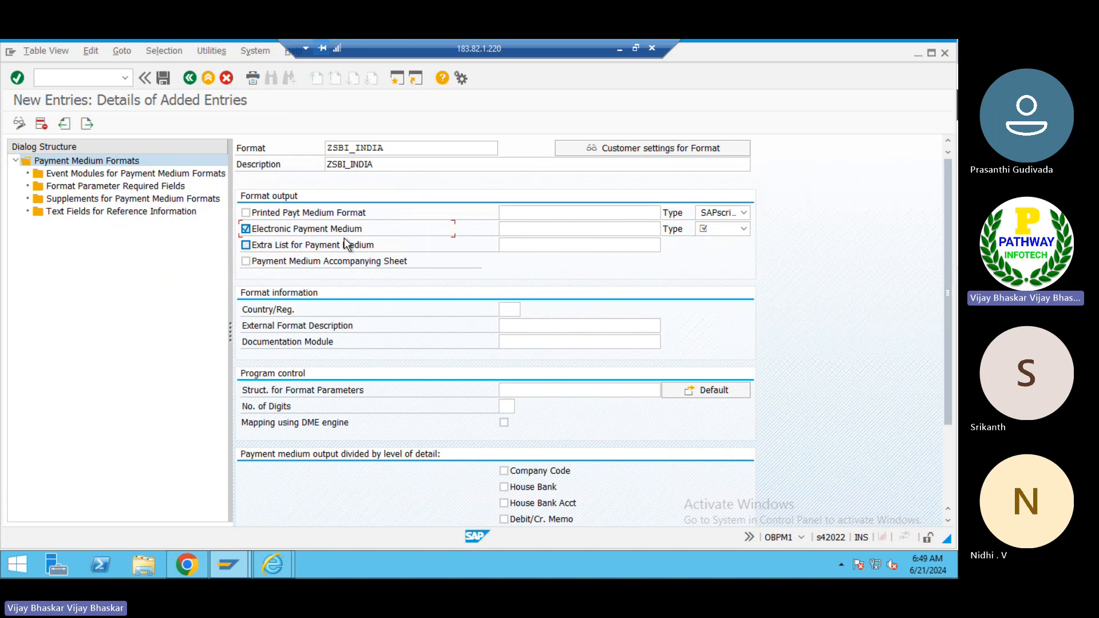
left_click(743, 230)
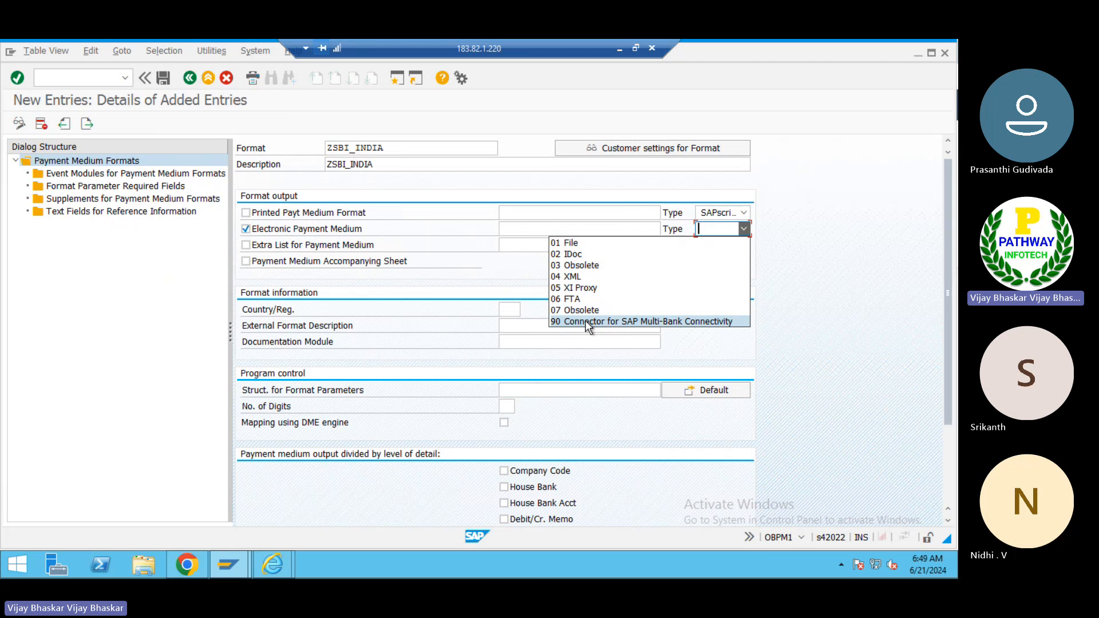
left_click(569, 245)
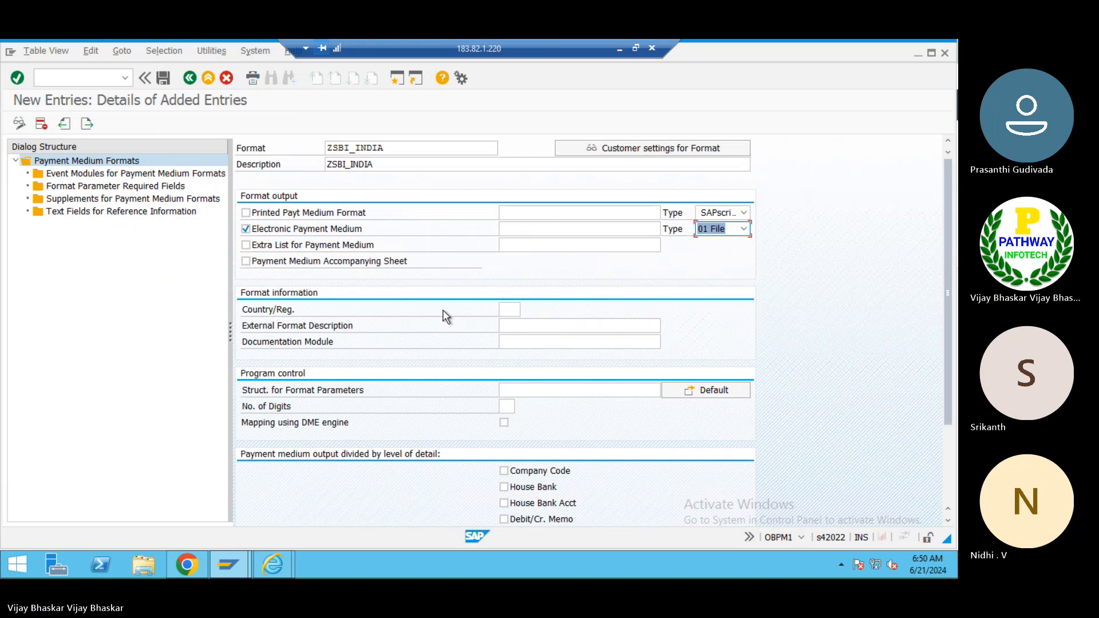
key("Return")
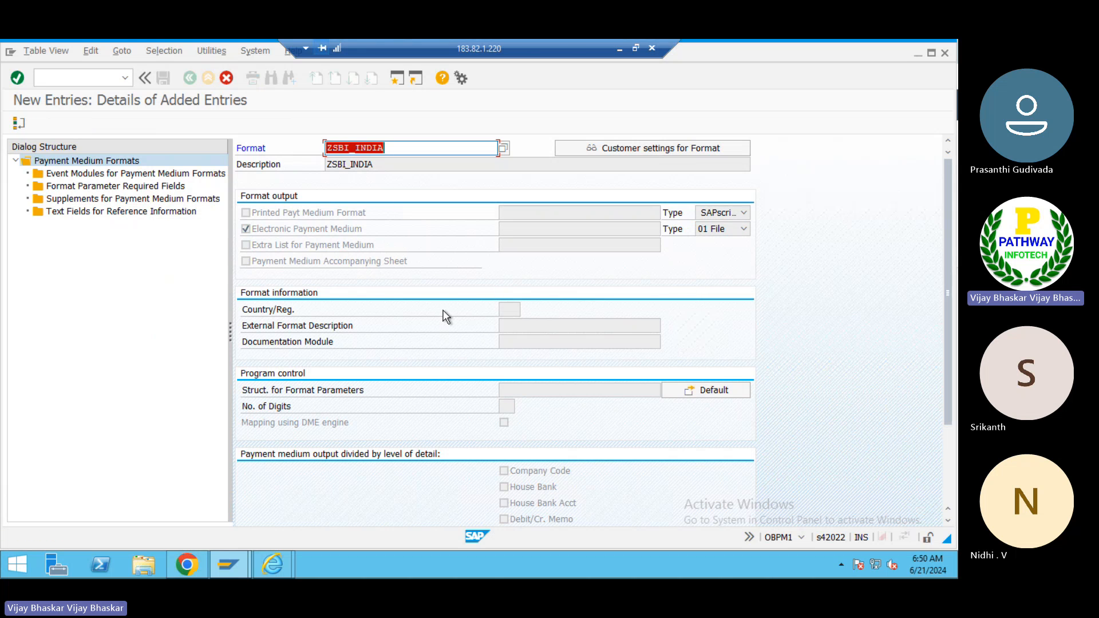
key("Return")
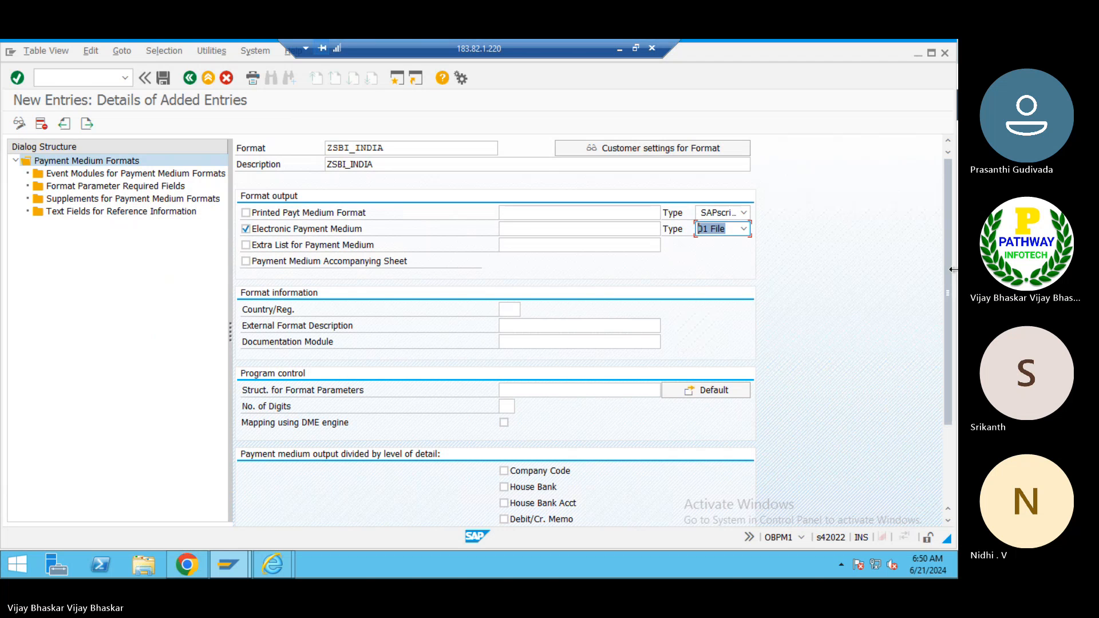
- Set the country to IN (India) and enable Mapping using DME engine, then confirm
left_click_drag(948, 273, 949, 276)
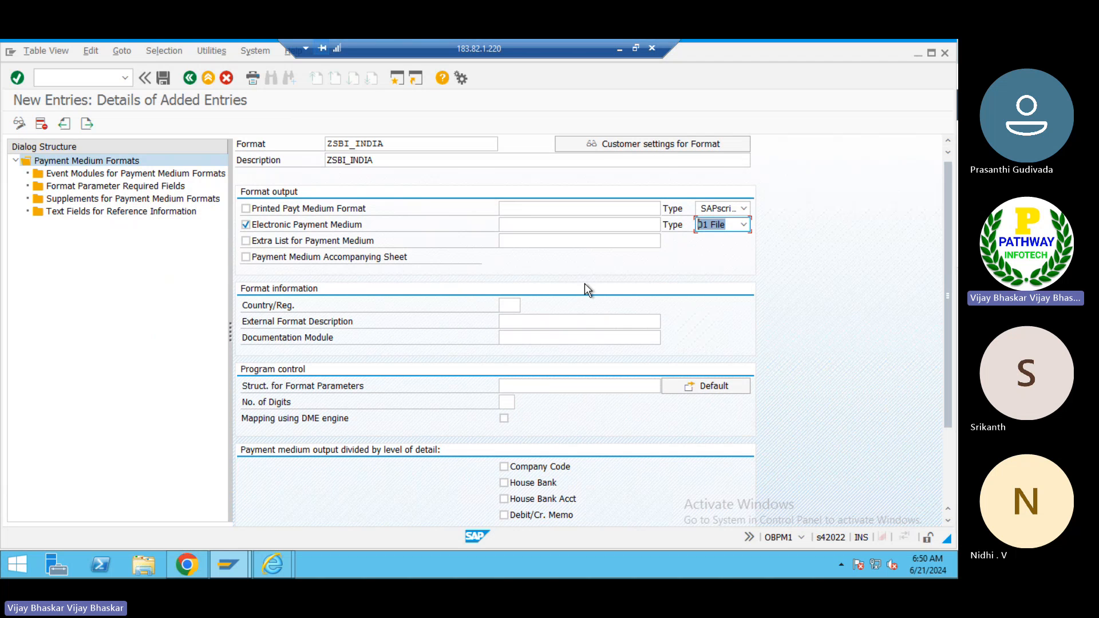
left_click(511, 304)
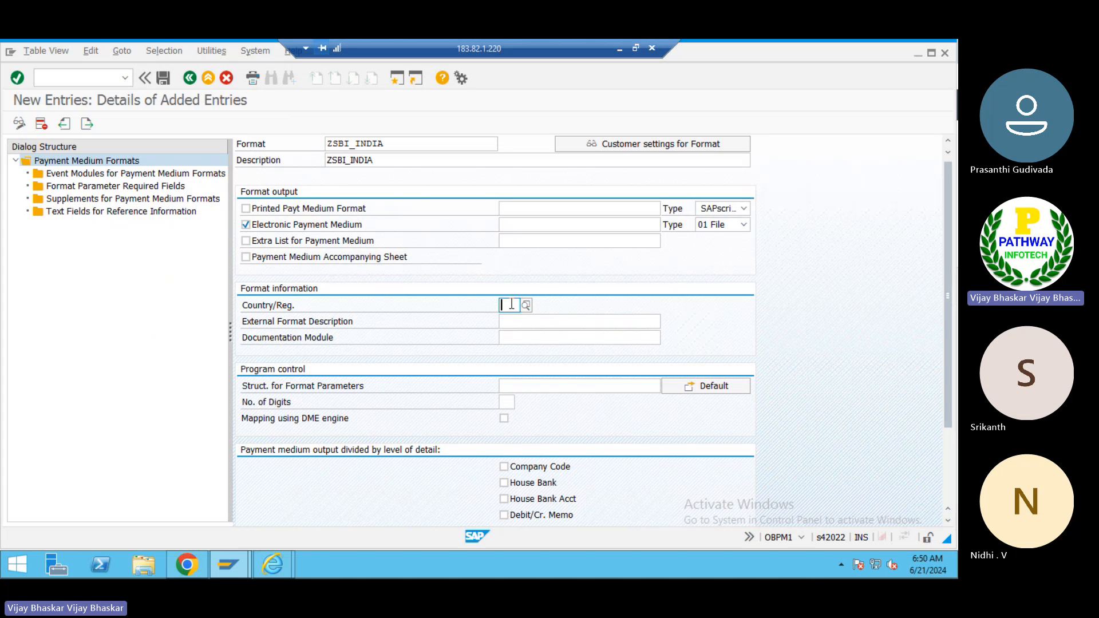
type("IN")
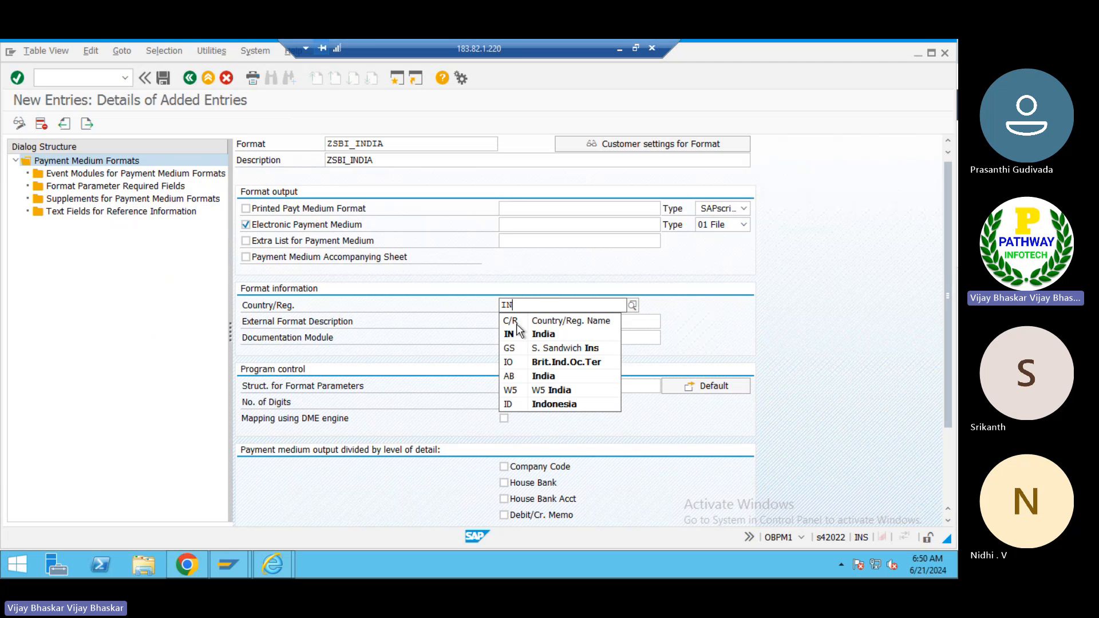
left_click(520, 332)
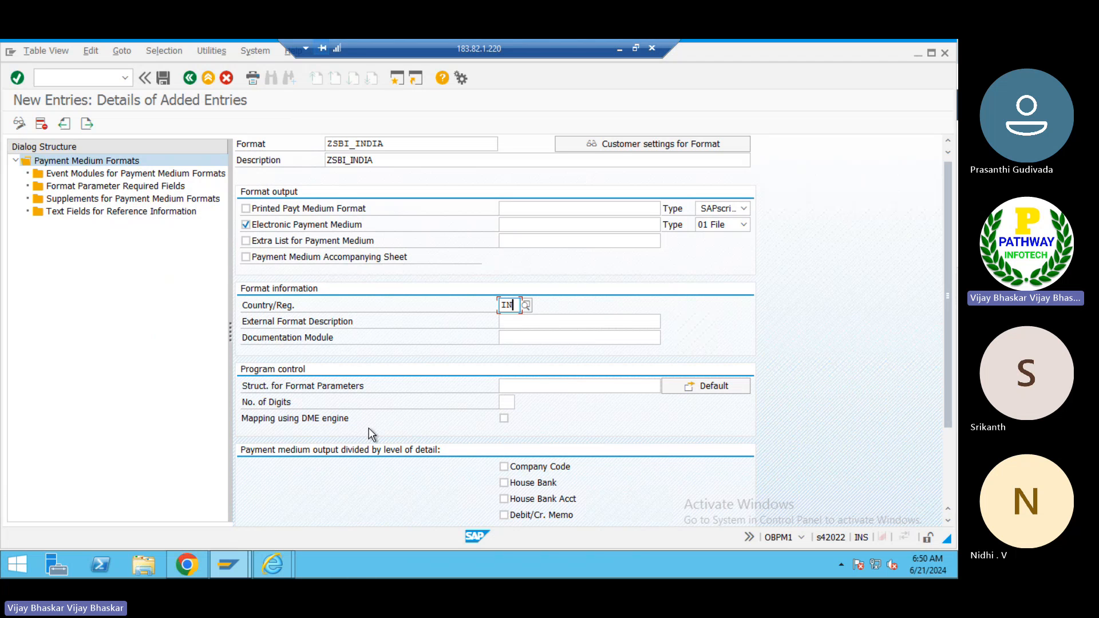
left_click(504, 418)
key("Return")
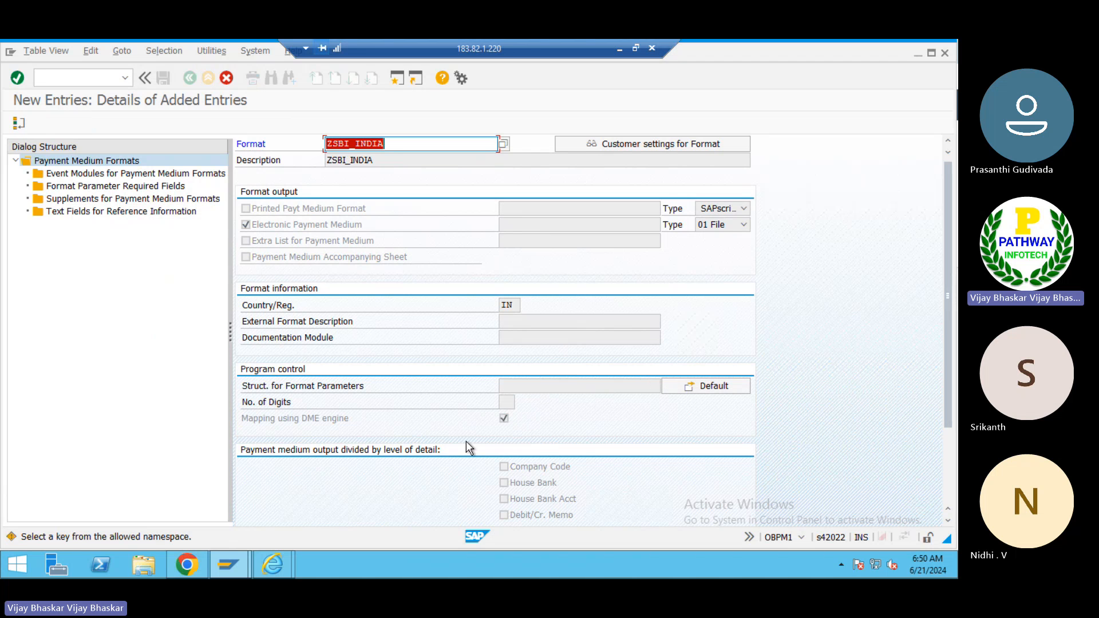
key("Return")
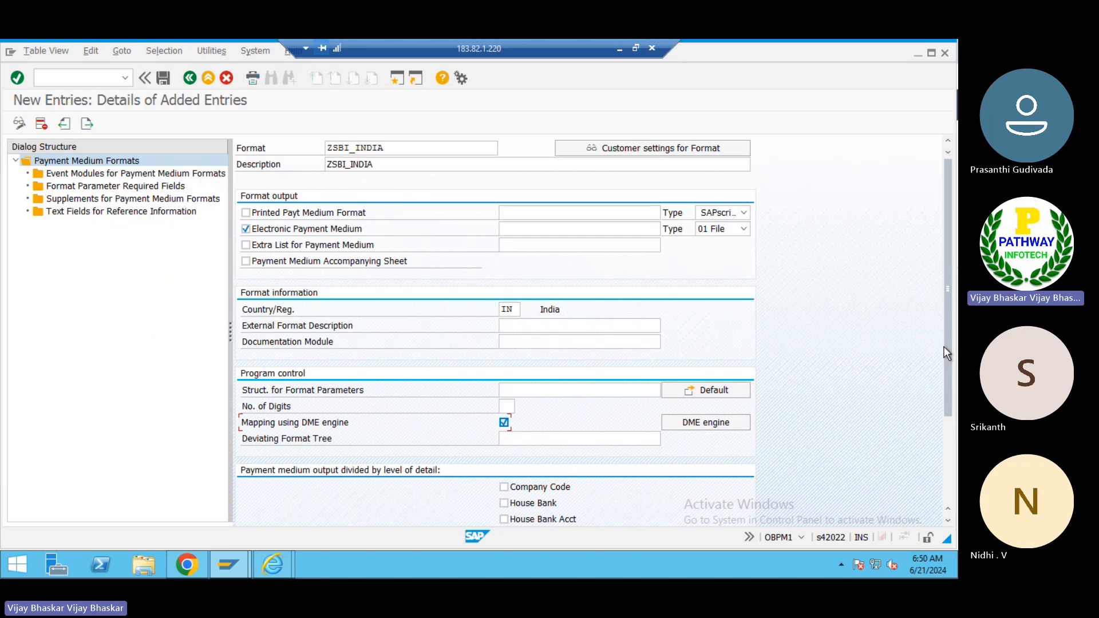
- Select Company Code and House Bank as the payment medium output levels of detail and confirm
left_click_drag(945, 383, 943, 441)
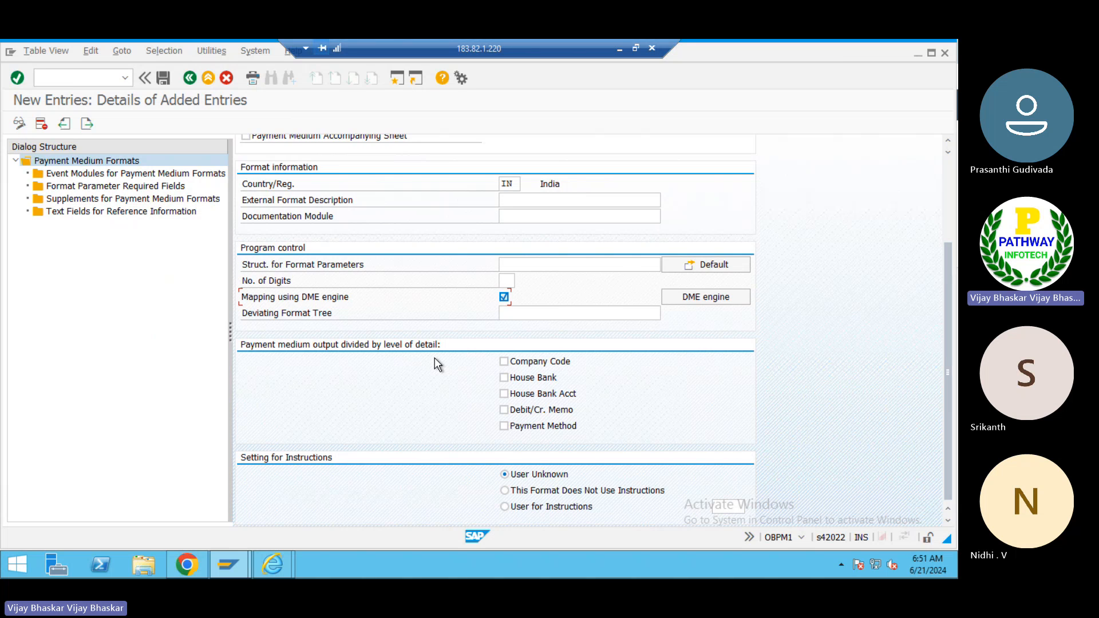
left_click(503, 362)
left_click(504, 377)
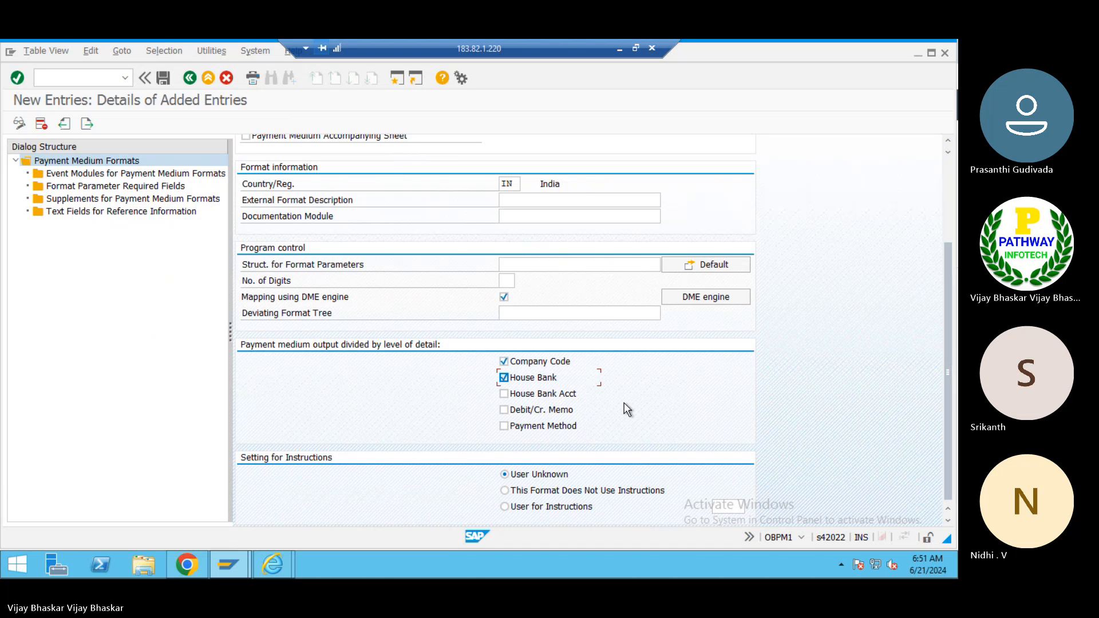
key("Return")
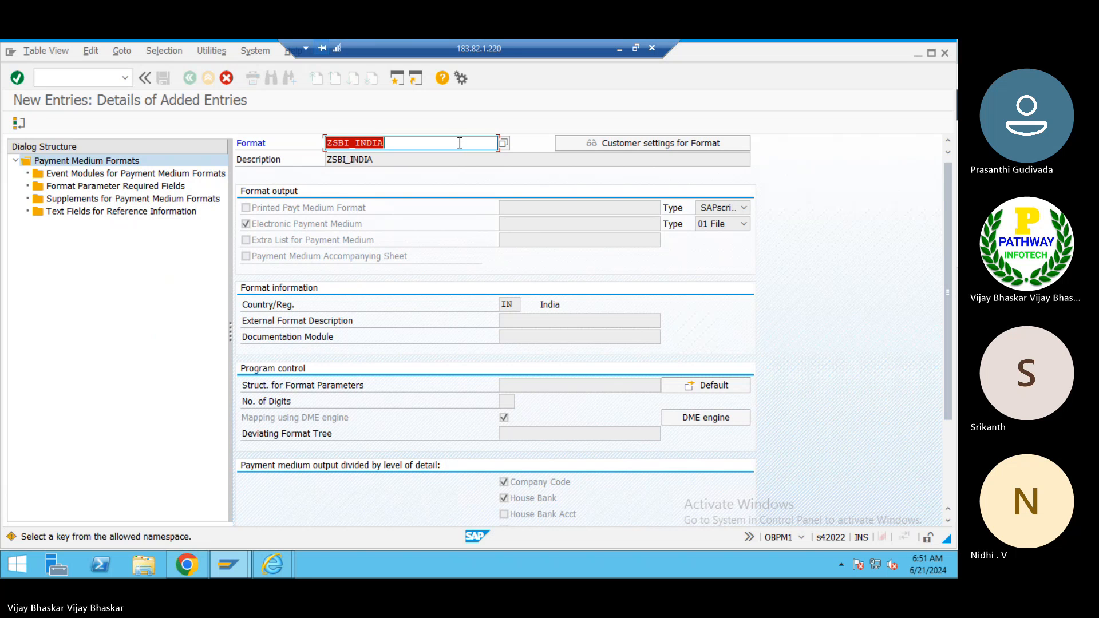
key("Return")
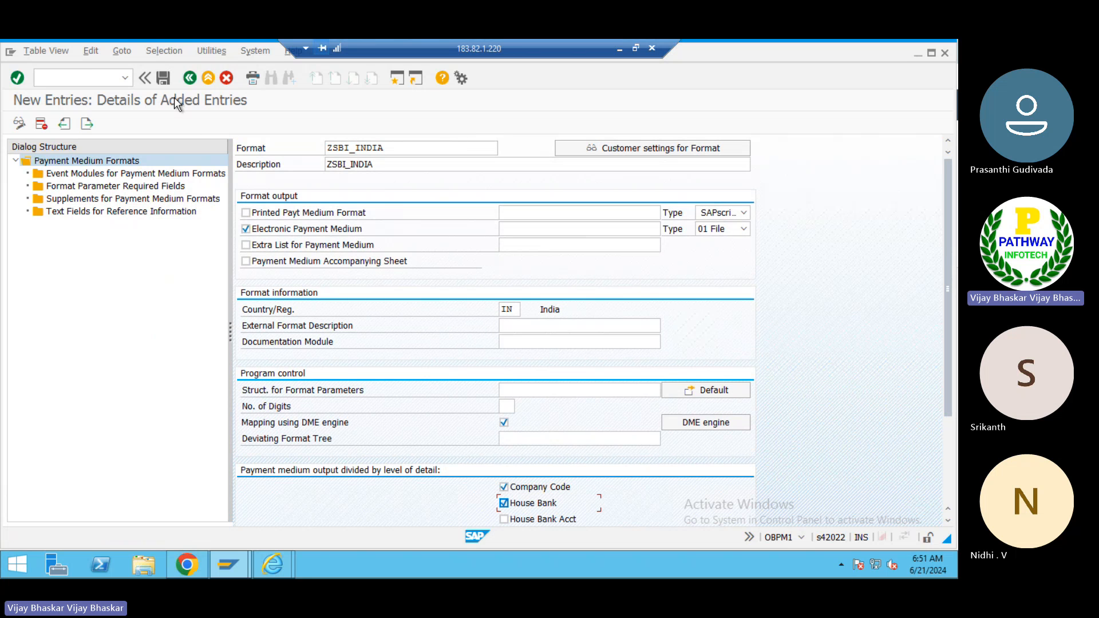
- Save the new format and accept the workbench request prompt
left_click(163, 77)
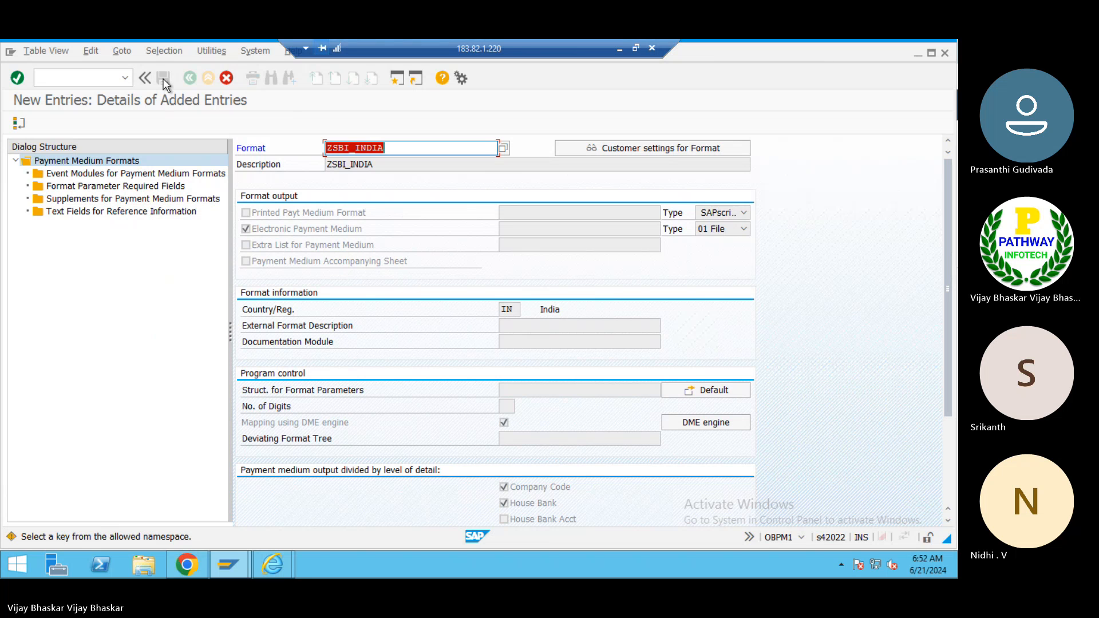
key("Return")
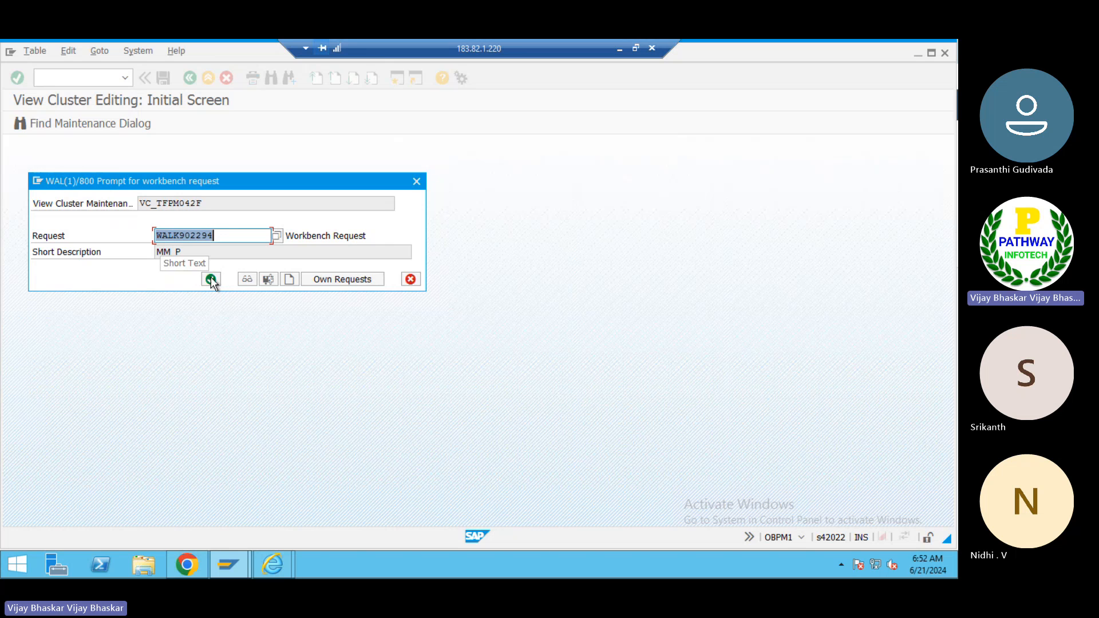
left_click(211, 280)
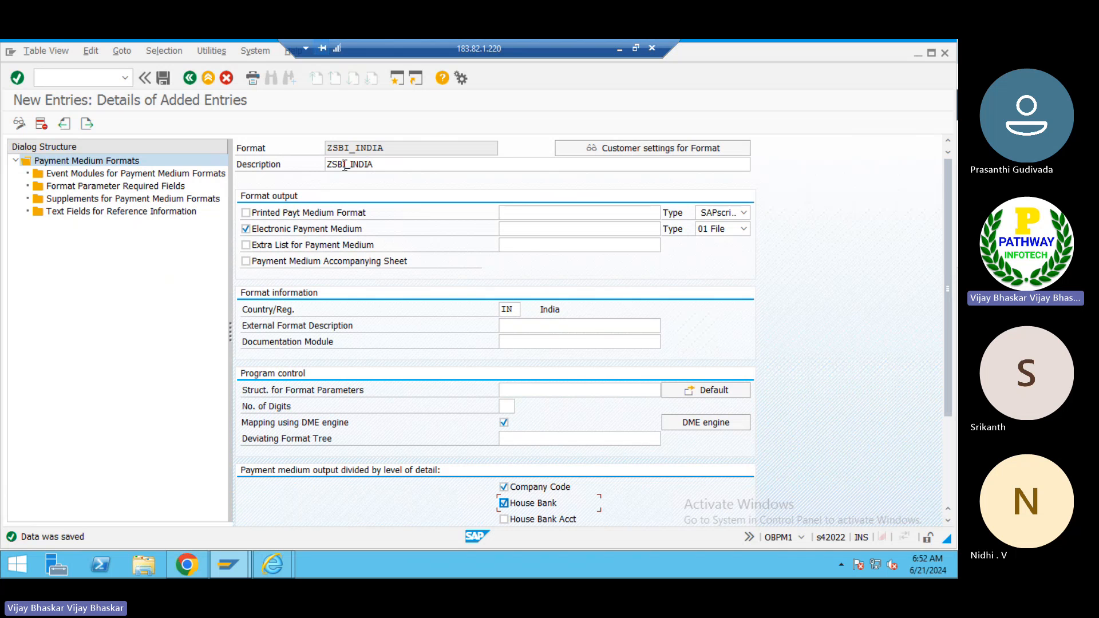
- Open the Event Modules for Payment Medium Formats node of the dialog structure for ZSBI_INDIA
left_click(305, 163)
left_click(122, 174)
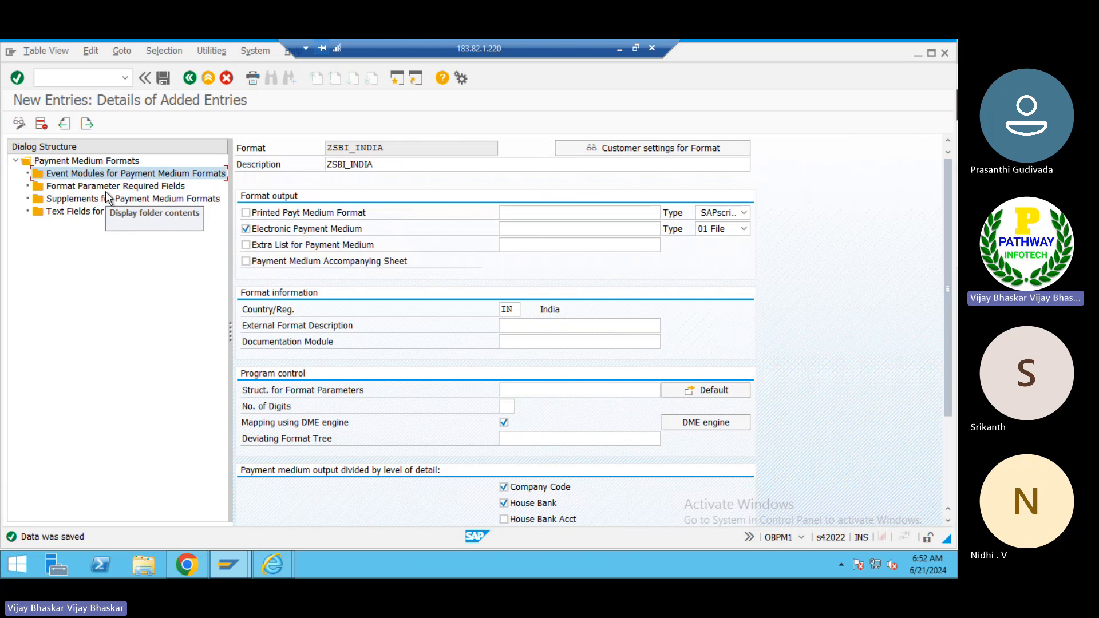
left_click(106, 189)
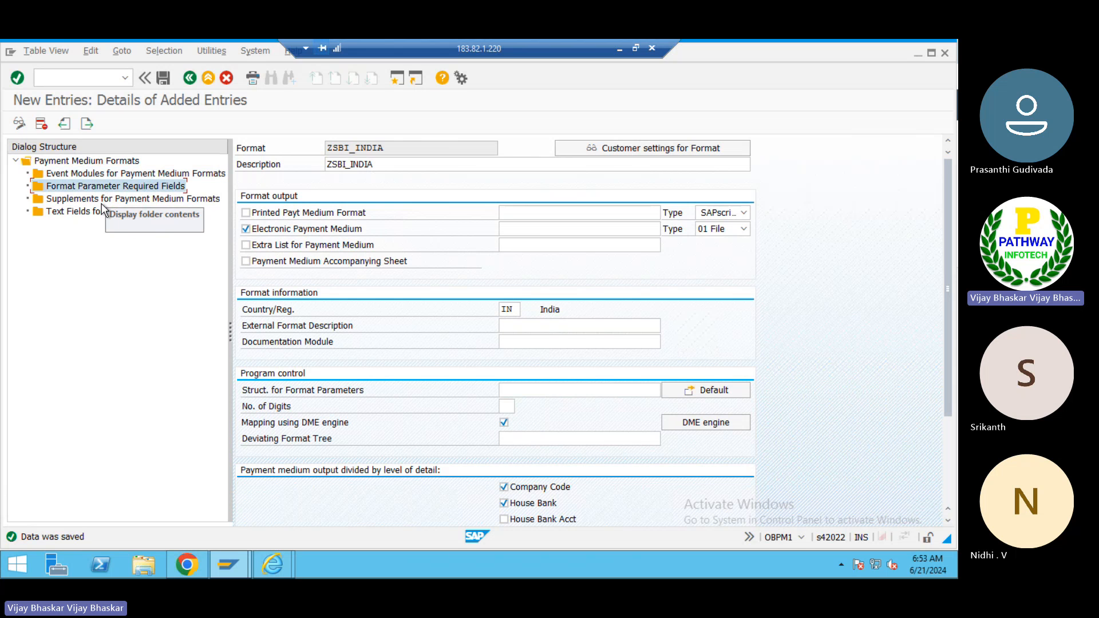
left_click(102, 202)
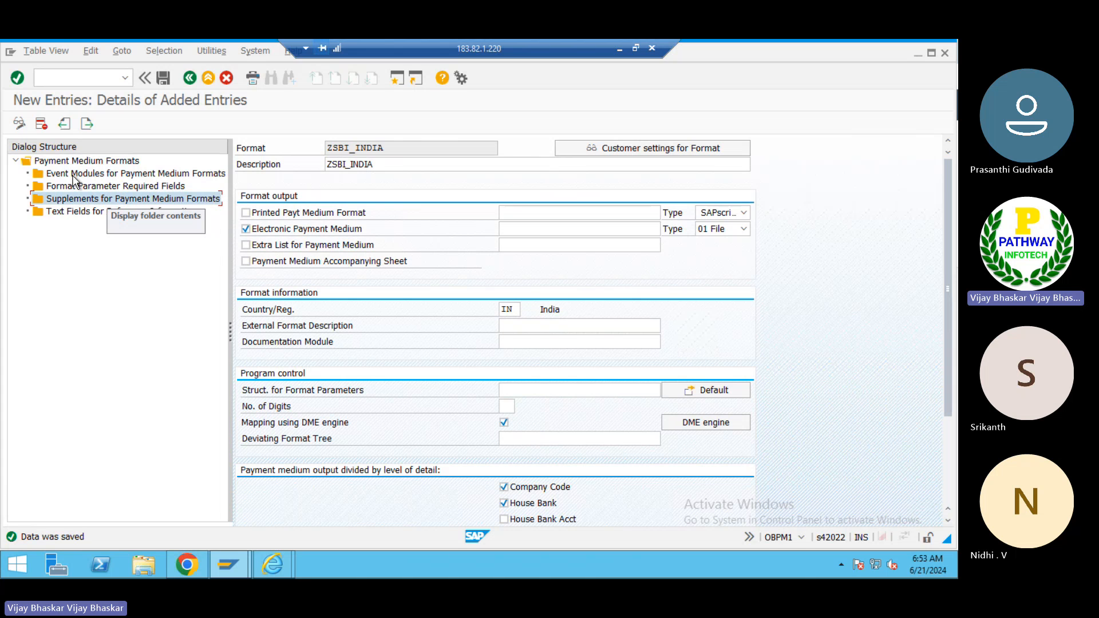
double_click(98, 171)
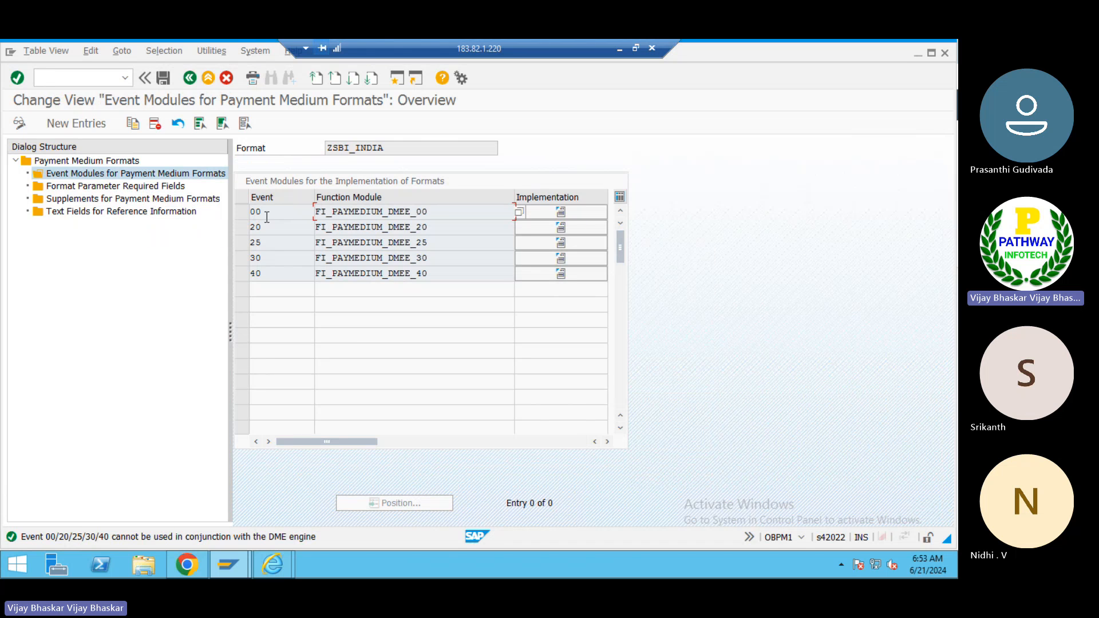
- Try to open Format Parameter Required Fields and select rows in the event module table
double_click(147, 188)
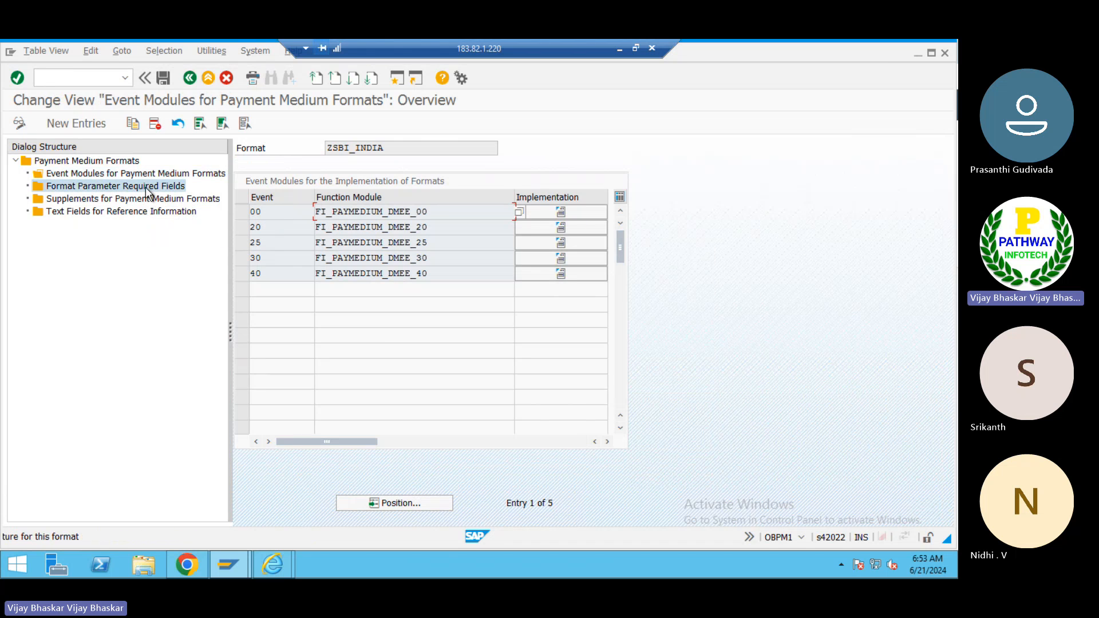
left_click(249, 228)
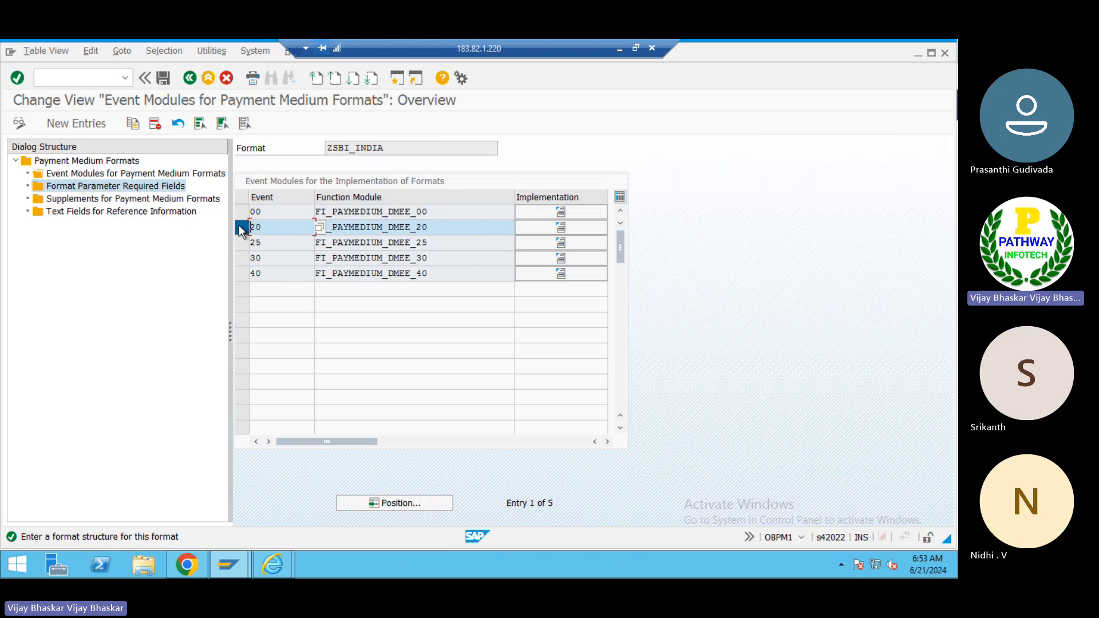
double_click(121, 190)
left_click(244, 258)
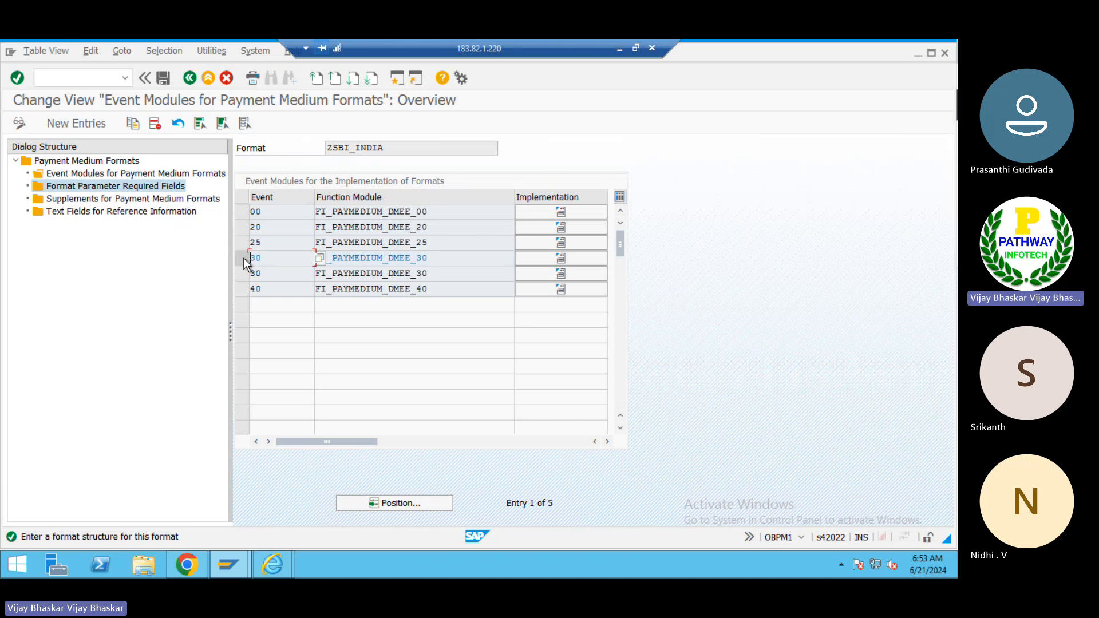
- Open the Supplements and Text Fields for Reference Information nodes for ZSBI_INDIA, then return to the format details
double_click(118, 200)
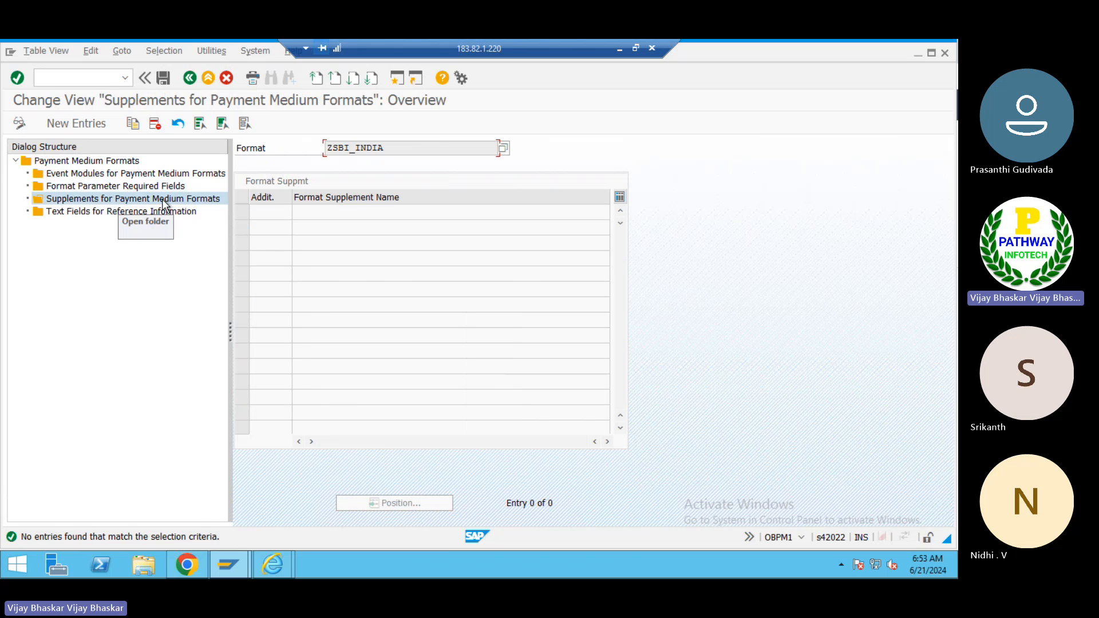
double_click(133, 212)
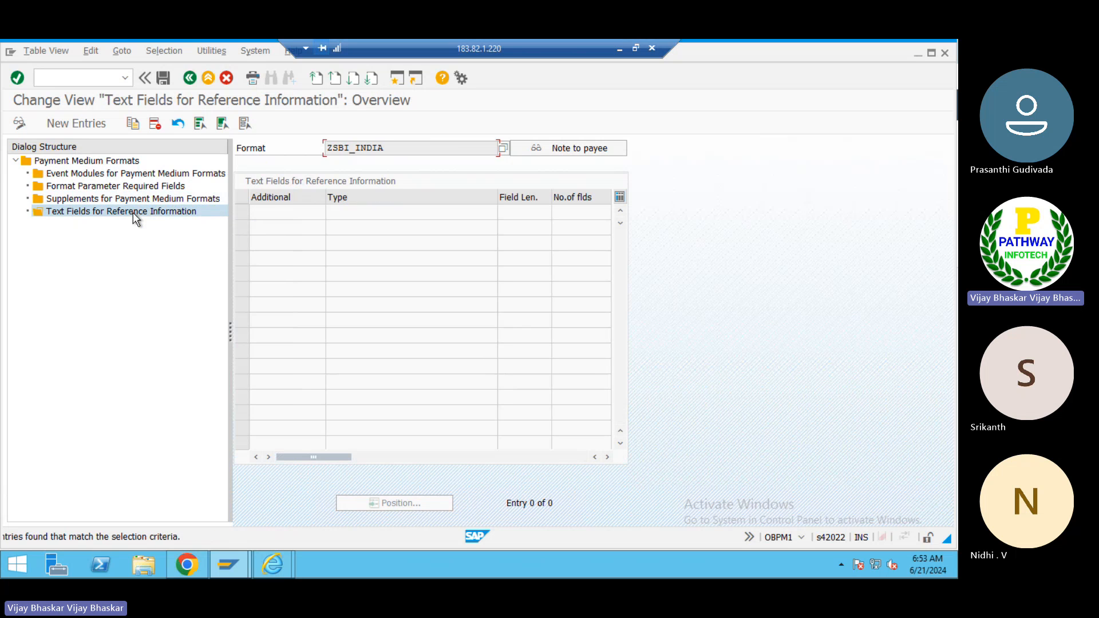
left_click(190, 78)
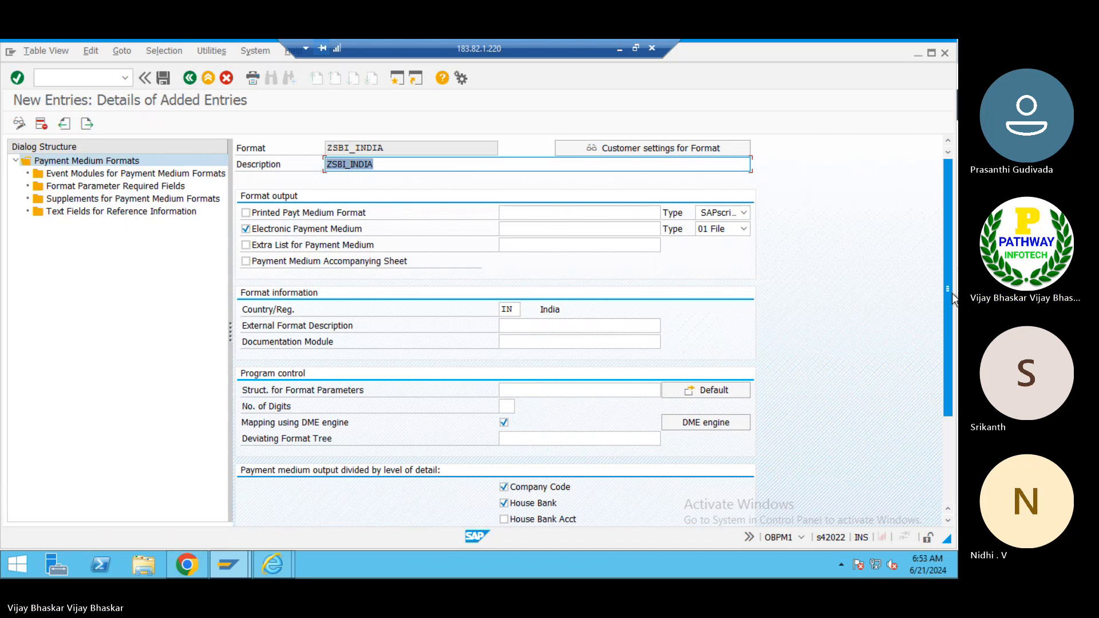
scroll(939, 405, "down", 3)
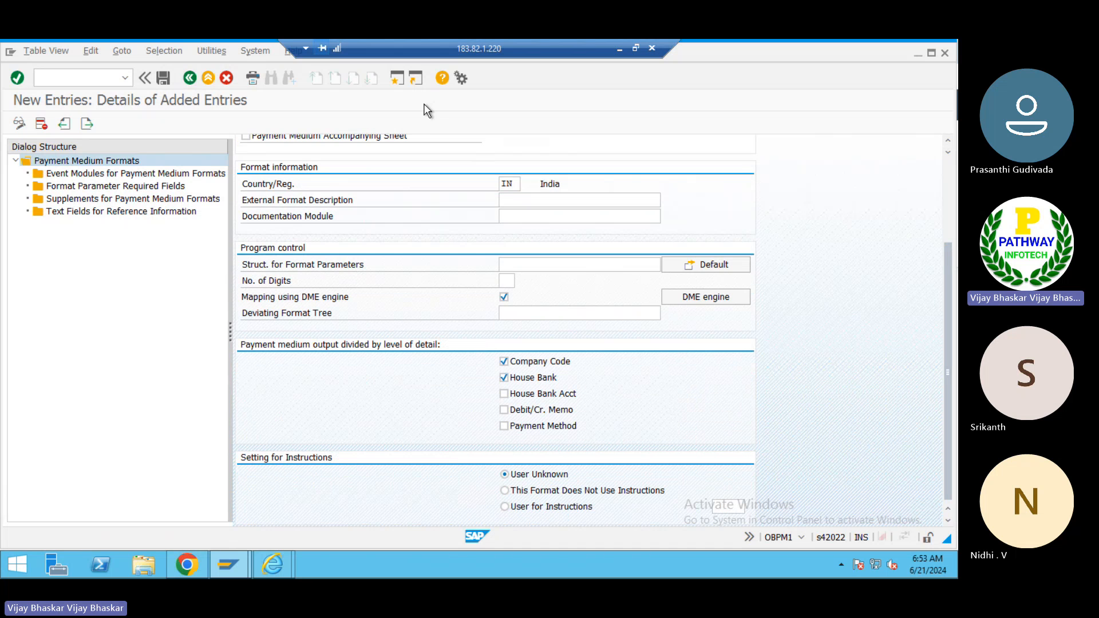
- Open transaction DMEE in a new session and set the tree type to PAYM
left_click(396, 79)
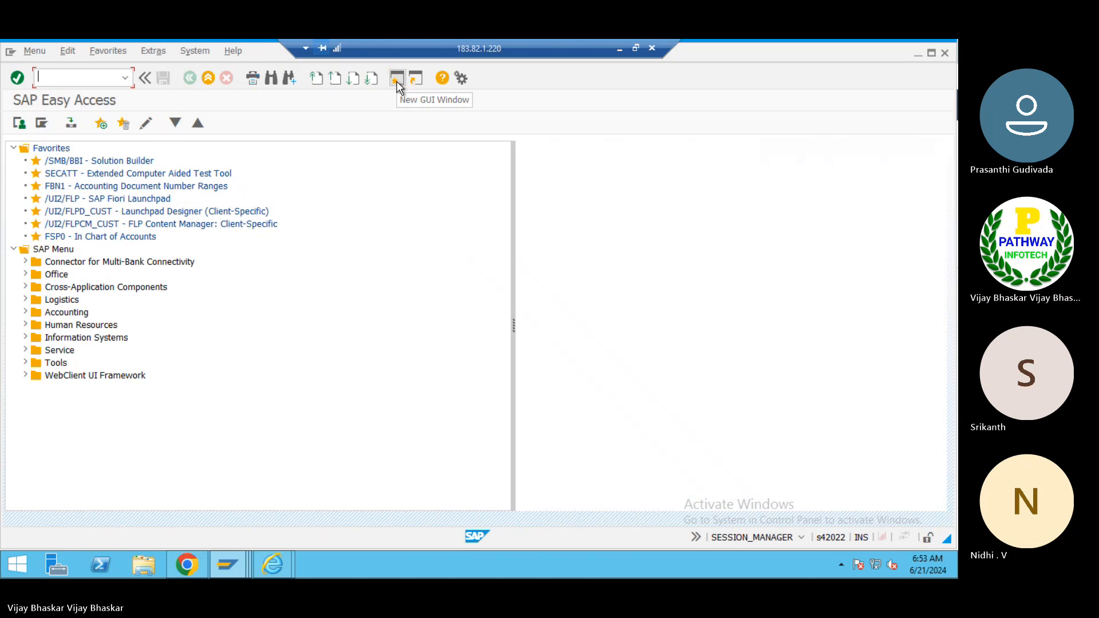
type("dmeex")
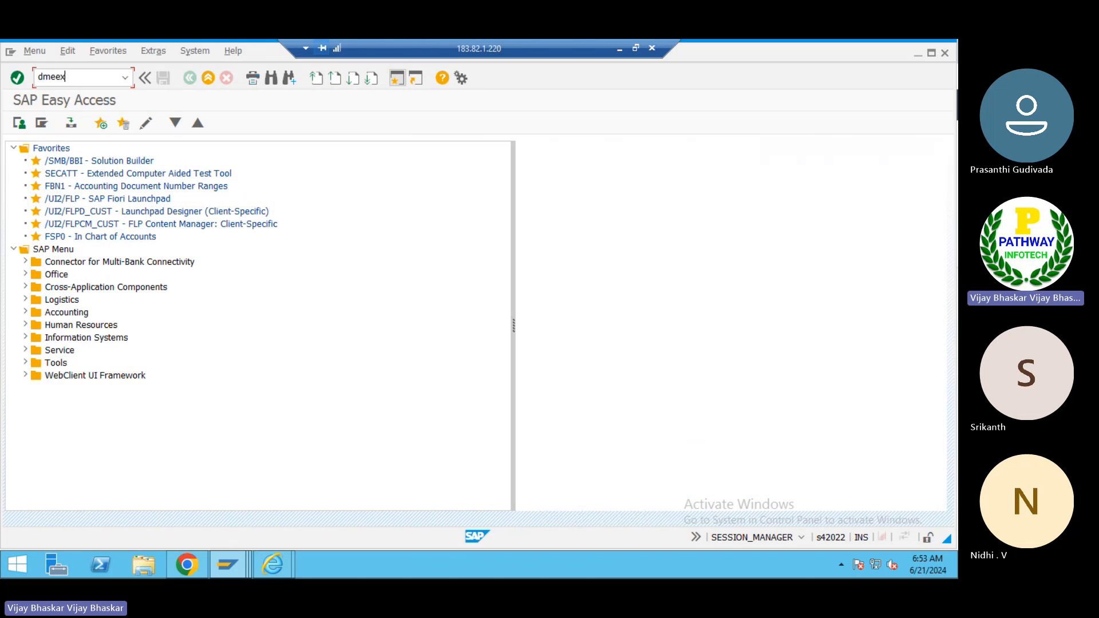
key("Return")
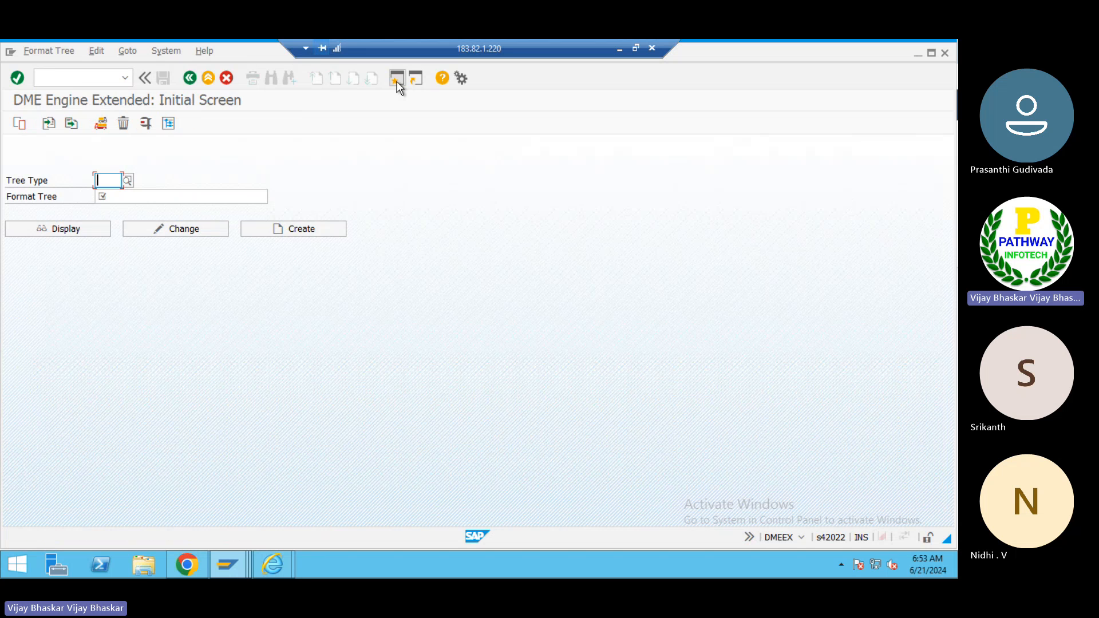
type("FPA")
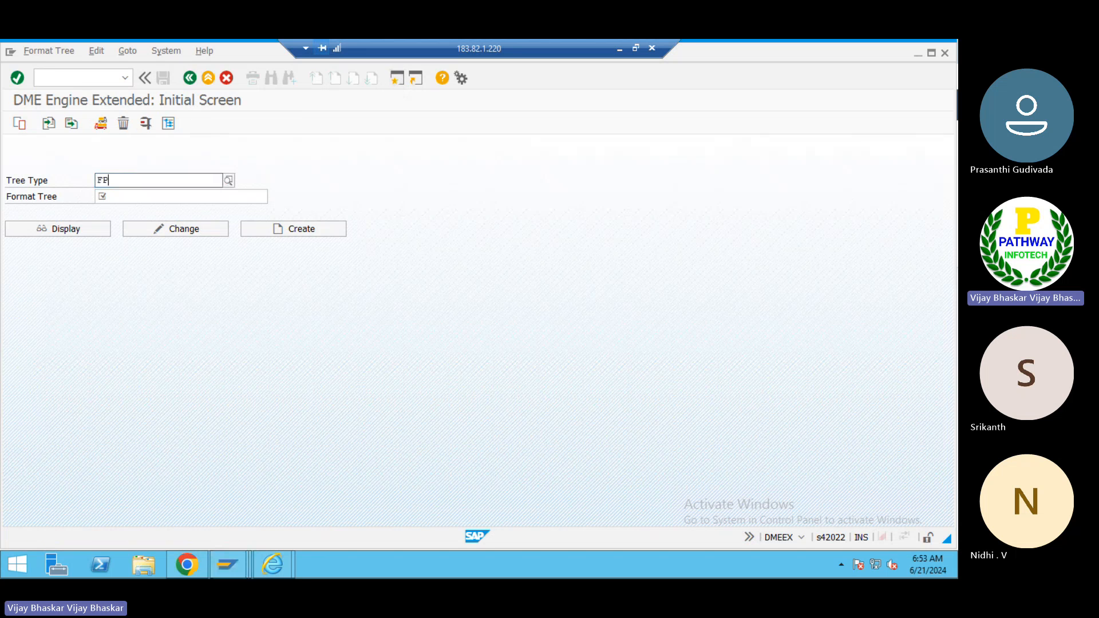
key("BackSpace")
key("BackSpace")
key("BackSpace")
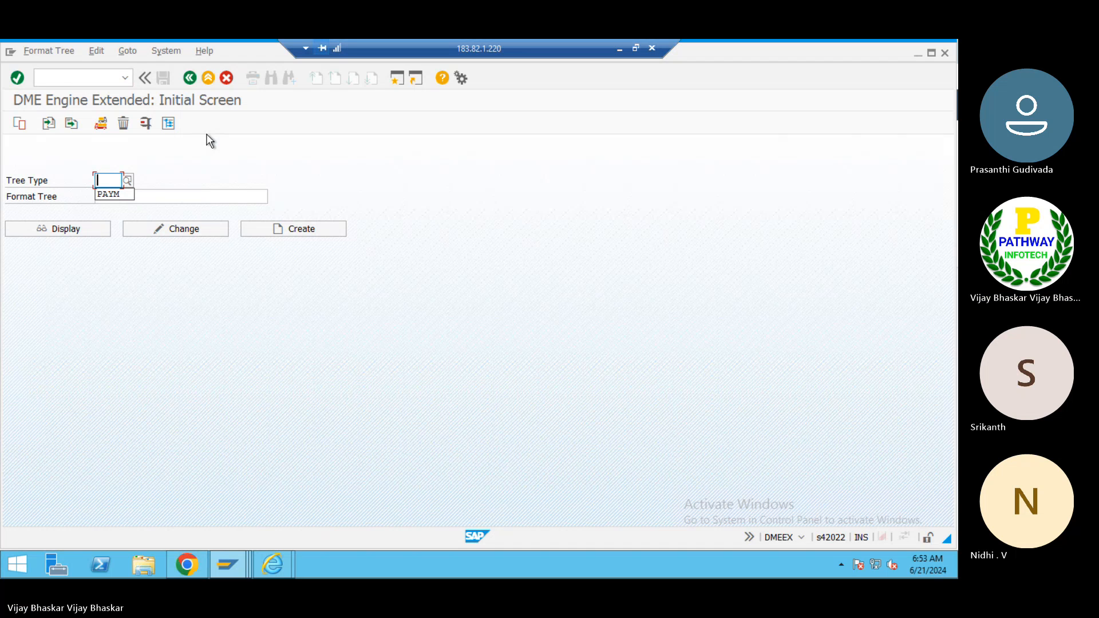
key("Return")
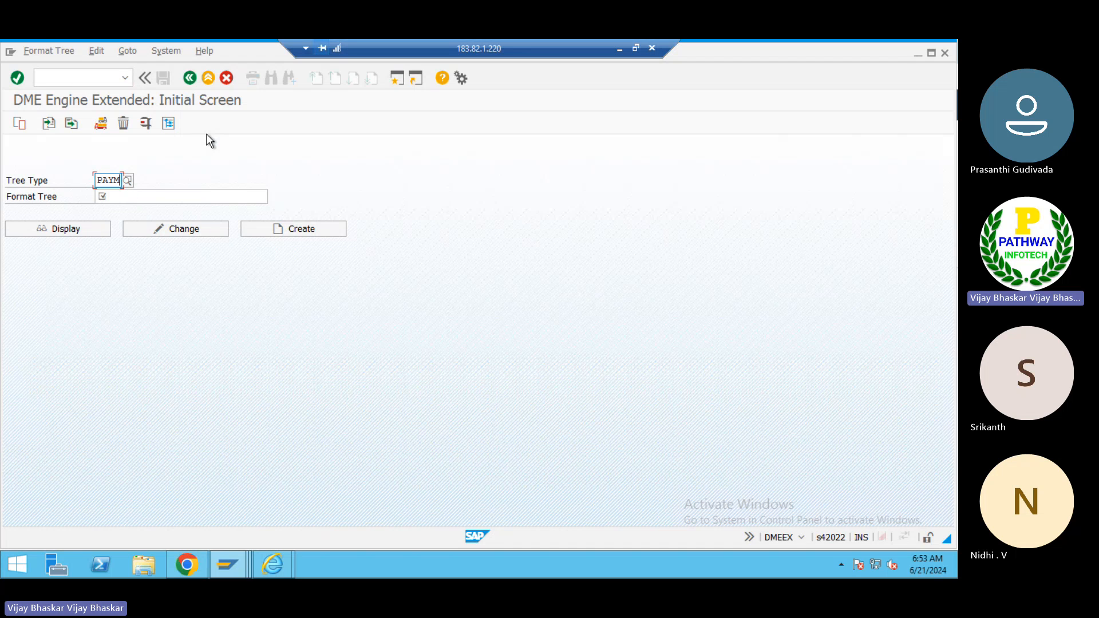
key("Tab")
- Copy the format name ZSBI_INDIA from the OBPM1 details and paste it as the DMEE format tree
key("alt+Tab")
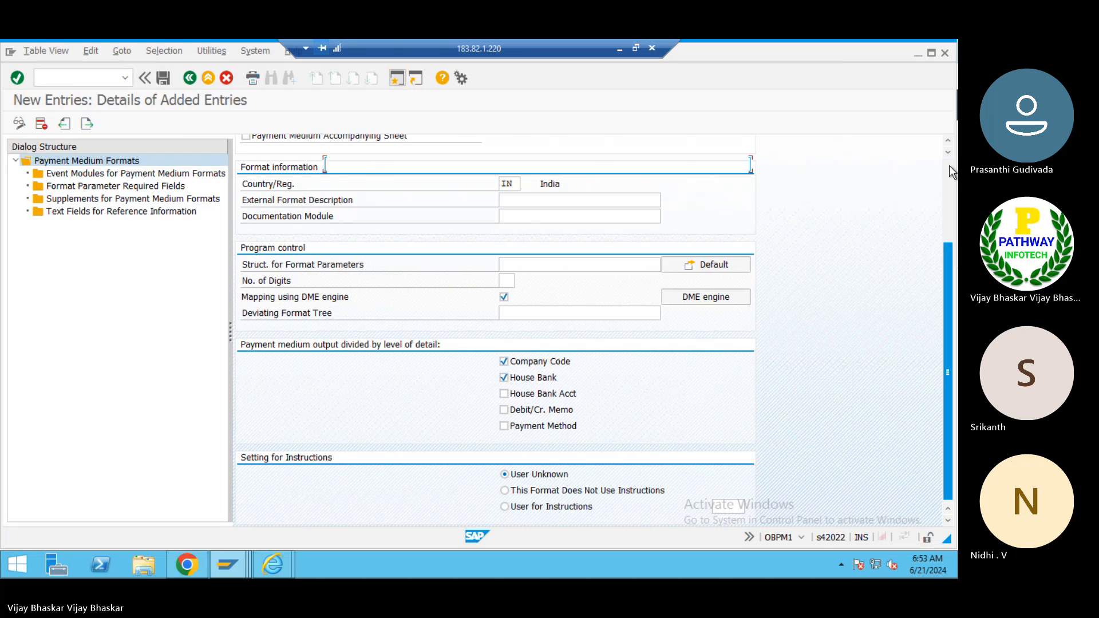
scroll(523, 187, "up", 5)
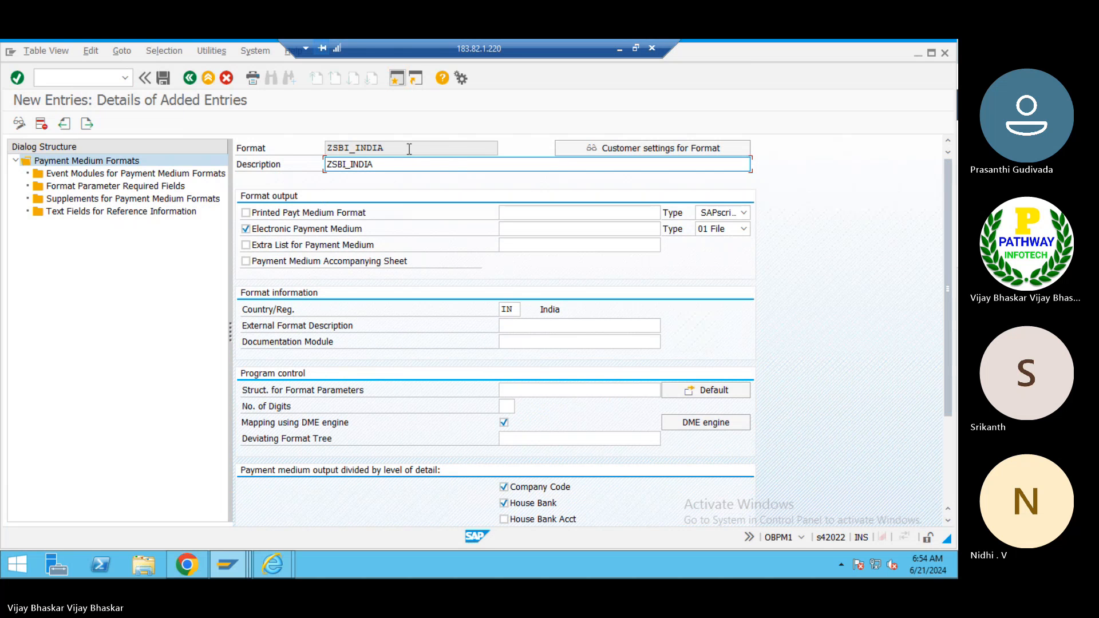
left_click_drag(409, 149, 296, 158)
left_click(294, 157)
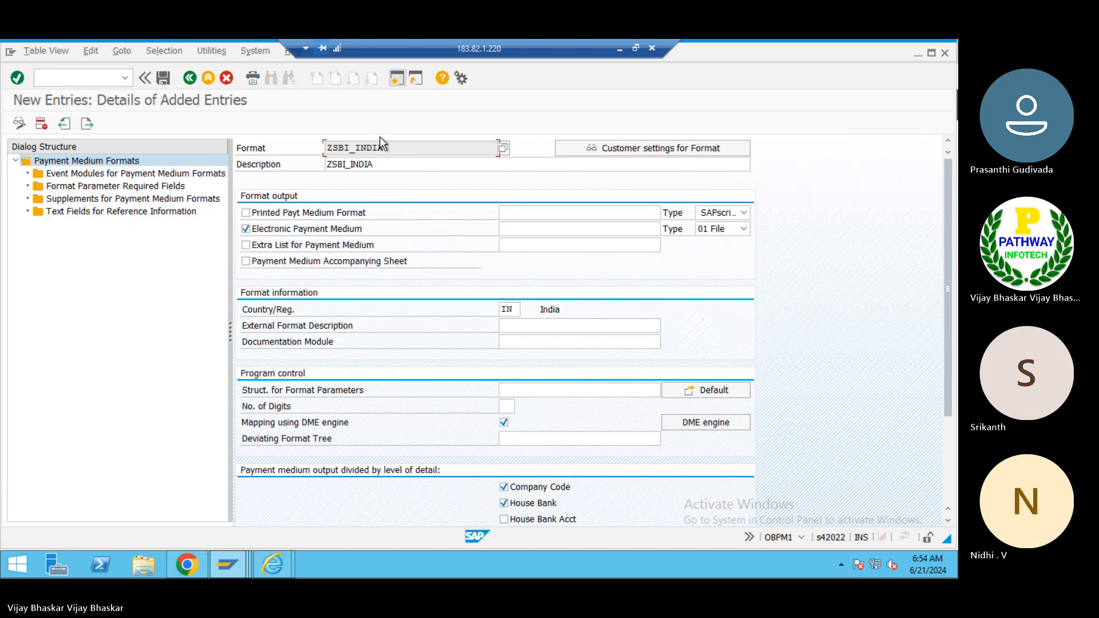
left_click_drag(386, 148, 311, 147)
key("ctrl+c")
left_click(310, 147)
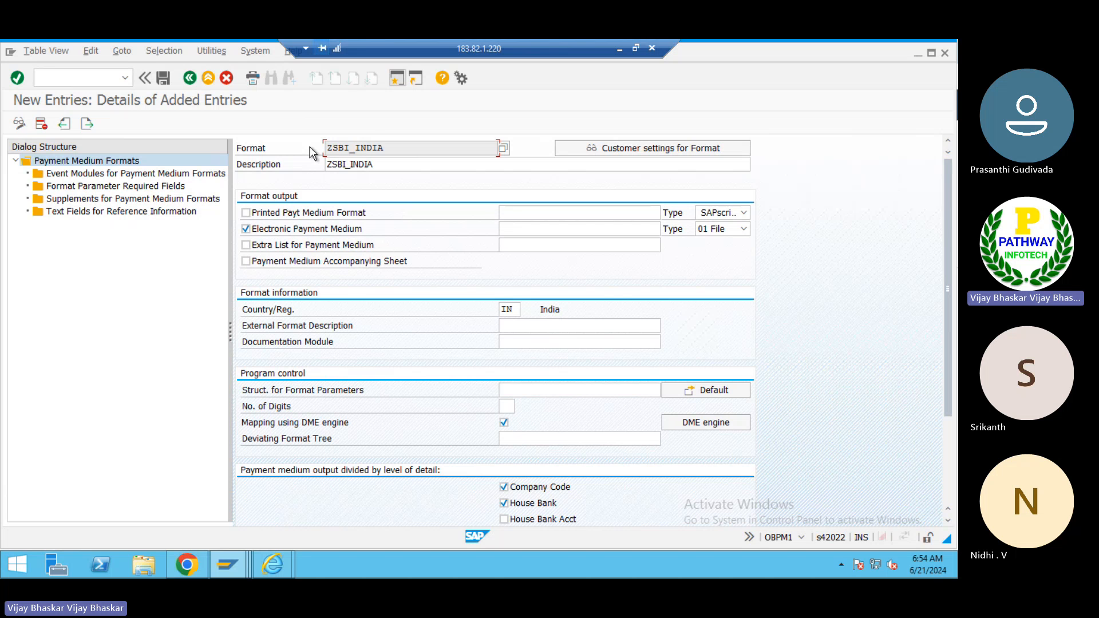
key("alt+Tab")
key("ctrl+v")
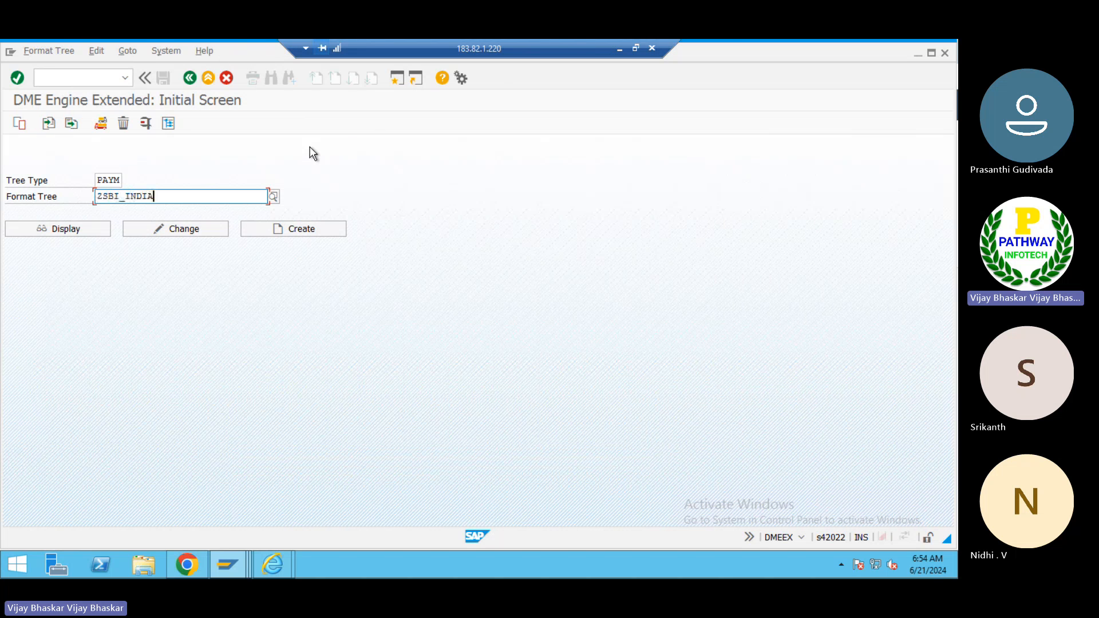
key("shift+Tab")
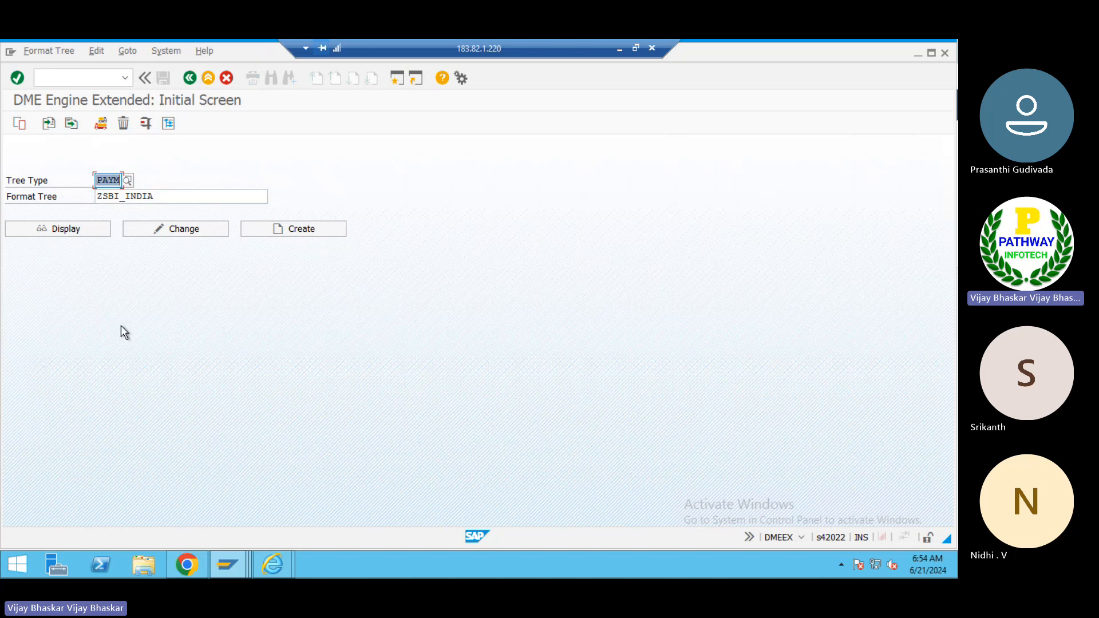
- Start copying the format tree and open the list of available source format trees
left_click(18, 124)
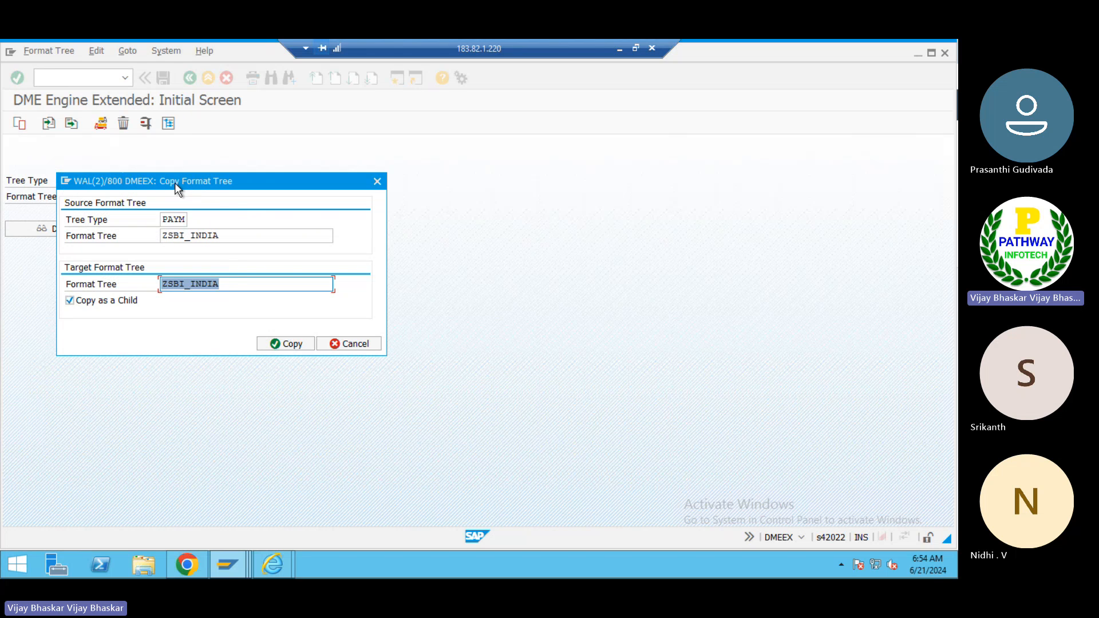
left_click_drag(175, 184, 478, 200)
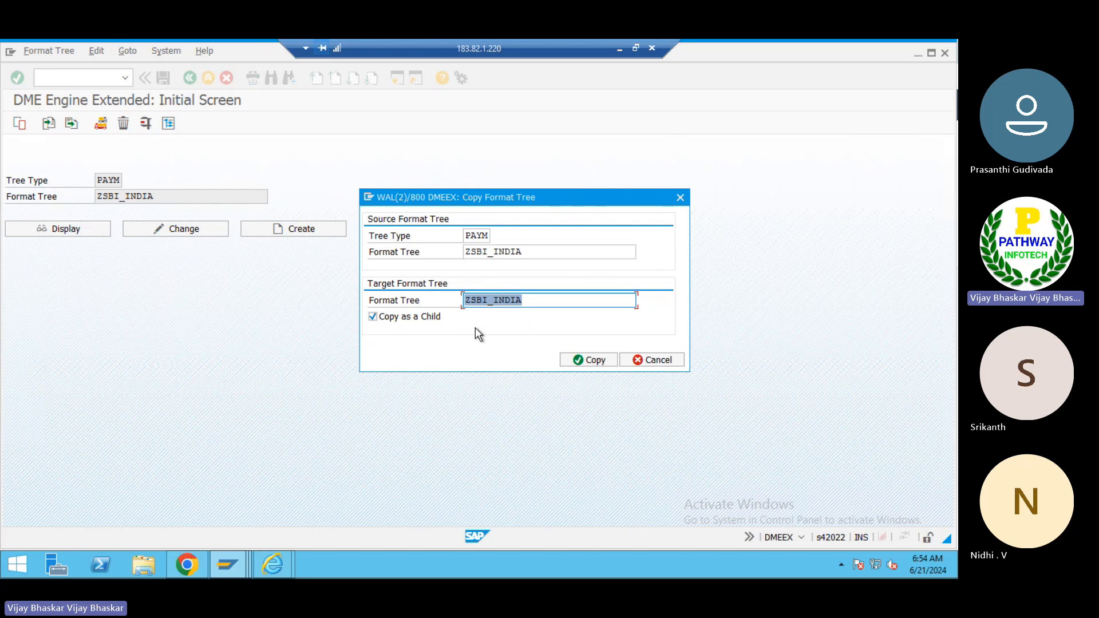
left_click(536, 254)
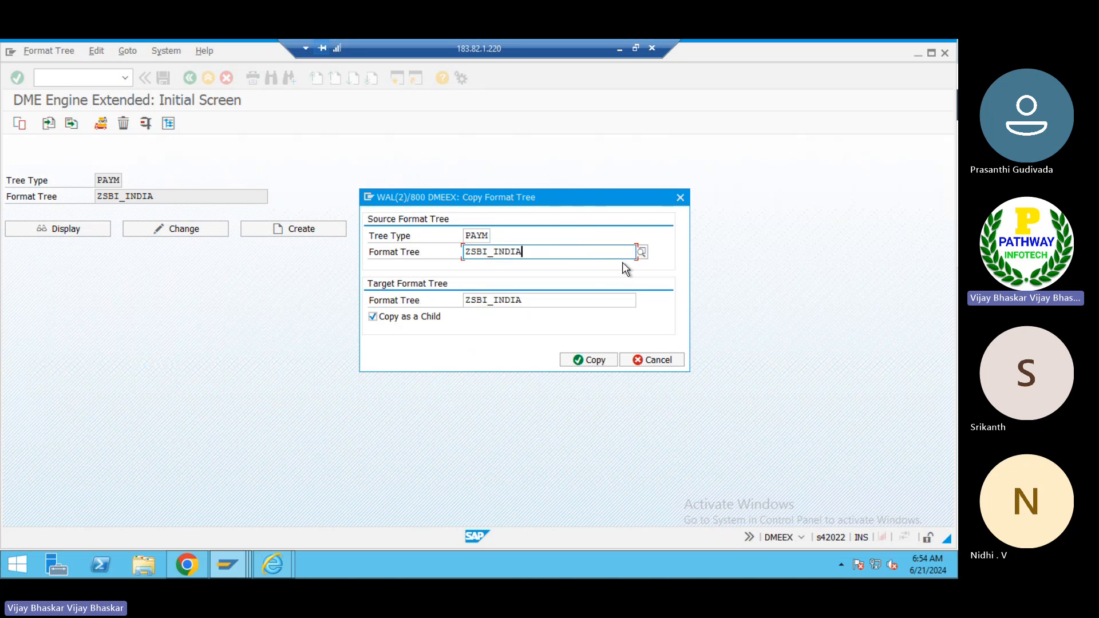
left_click(641, 251)
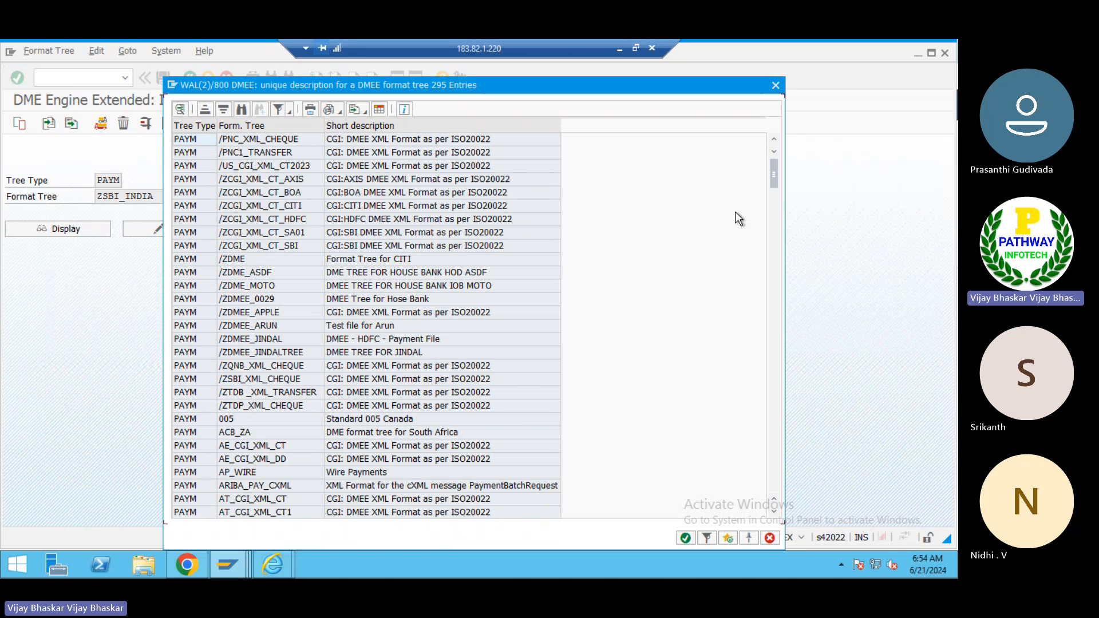
- Return to the payment medium format list in OBPM1 and copy the format name /ZCGI_XML_CT_SBI
key("alt+Tab")
key("alt+Tab")
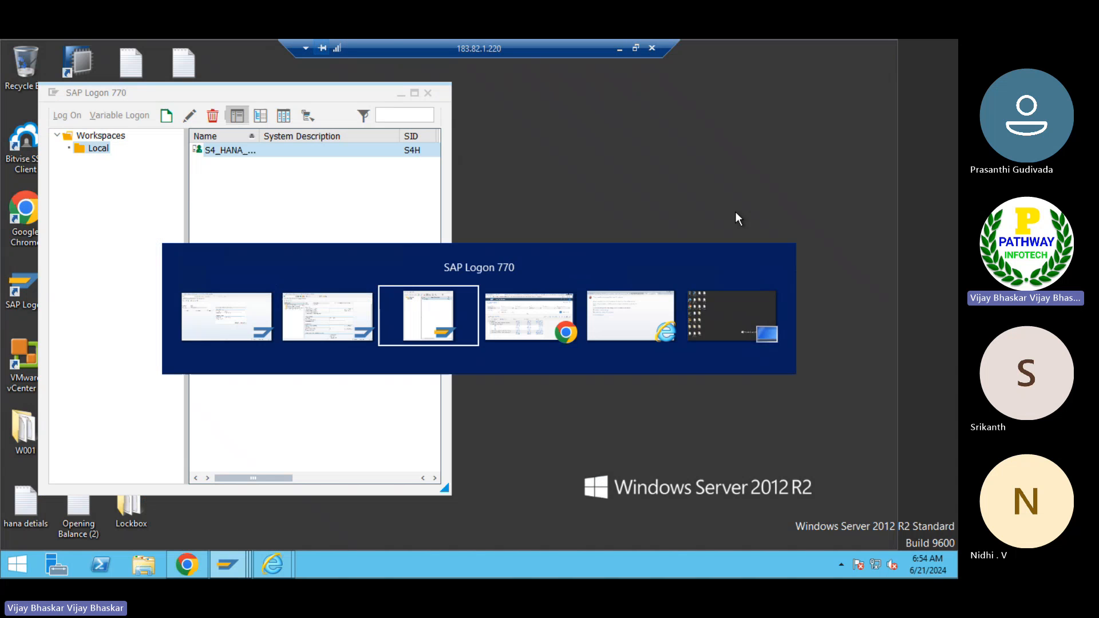
key("alt+shift+Tab")
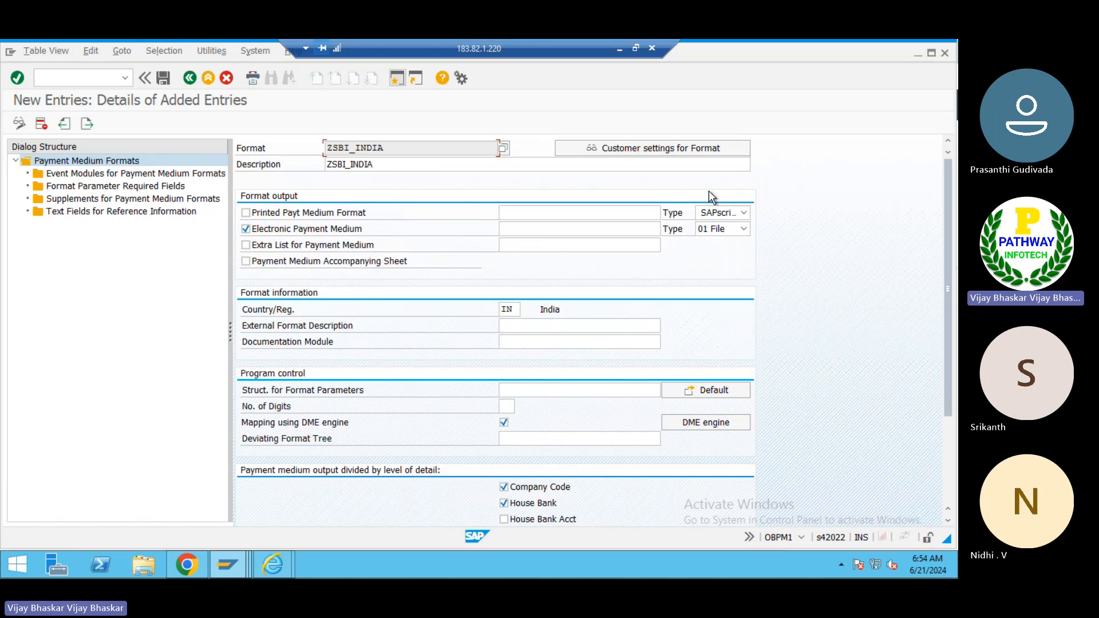
left_click(190, 78)
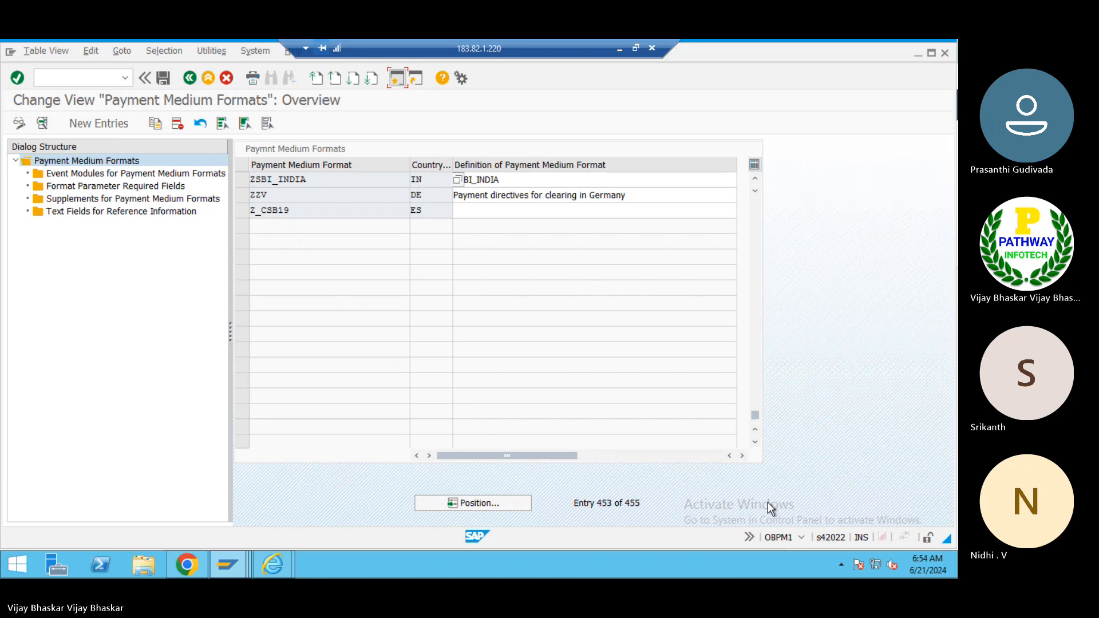
left_click_drag(754, 417, 753, 261)
left_click_drag(744, 197, 744, 196)
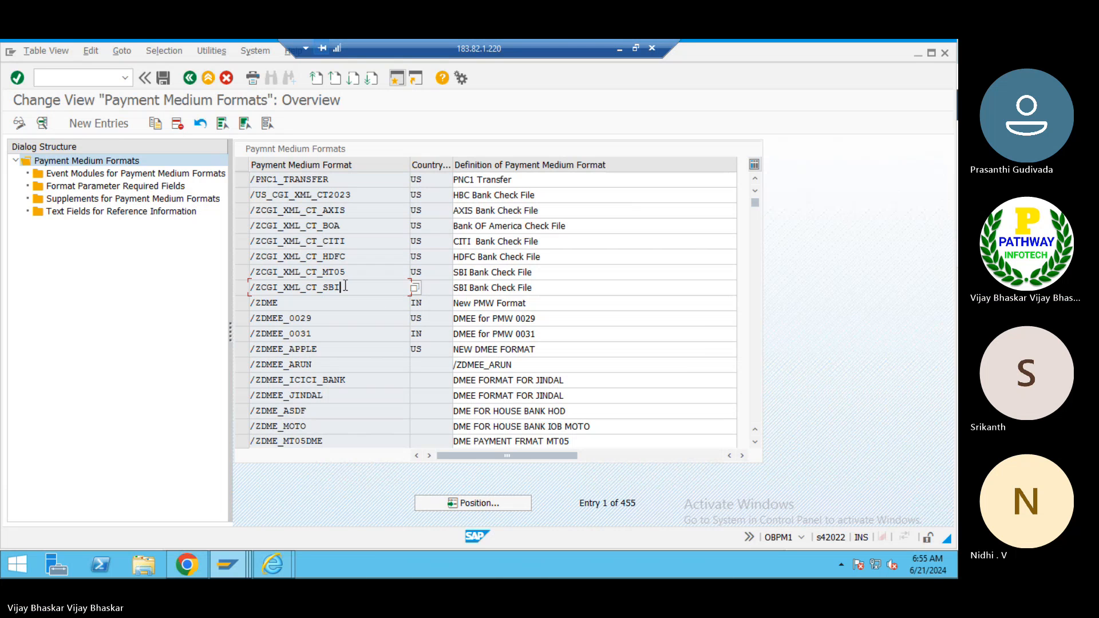
left_click_drag(341, 287, 254, 287)
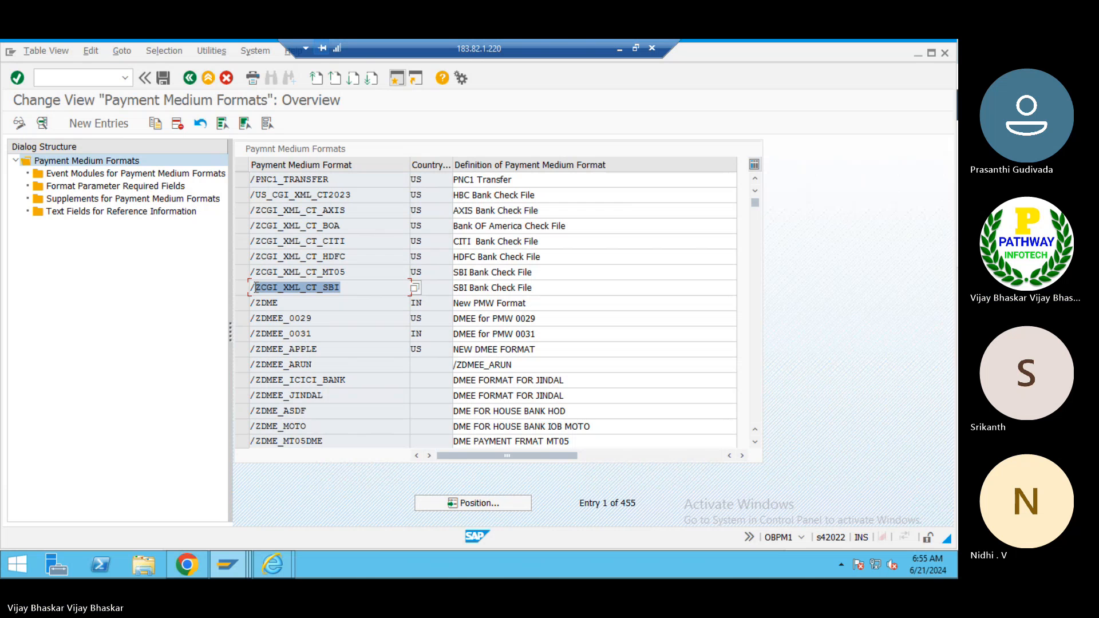
left_click(250, 287)
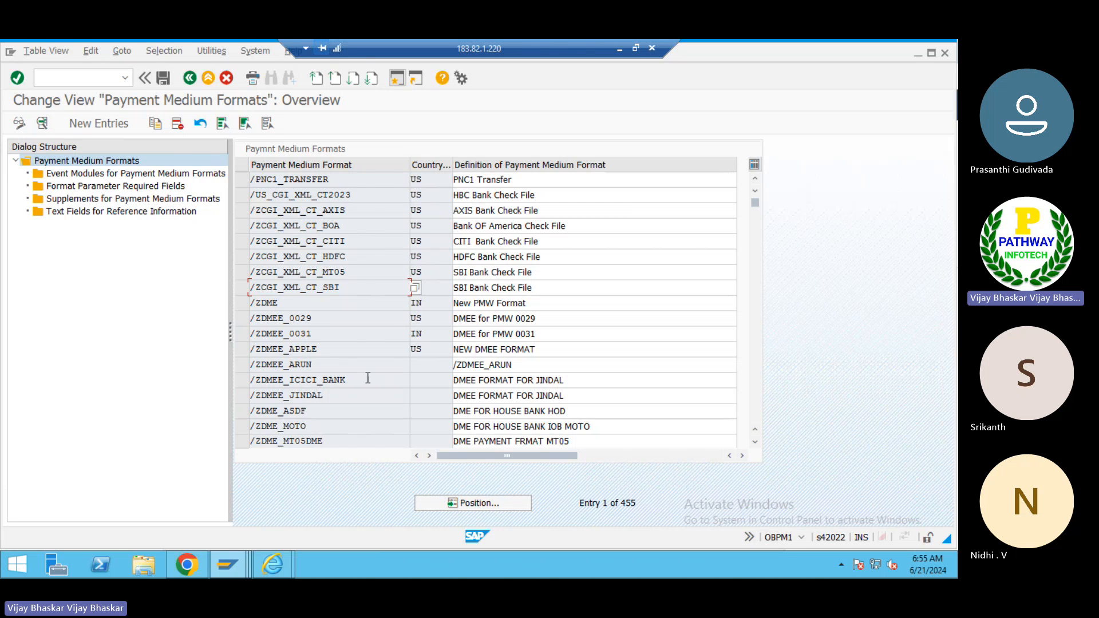
- Set the source format tree to /ZCGI_XML_CT_SBI and copy it as a child into ZSBI_INDIA
key("alt+Tab")
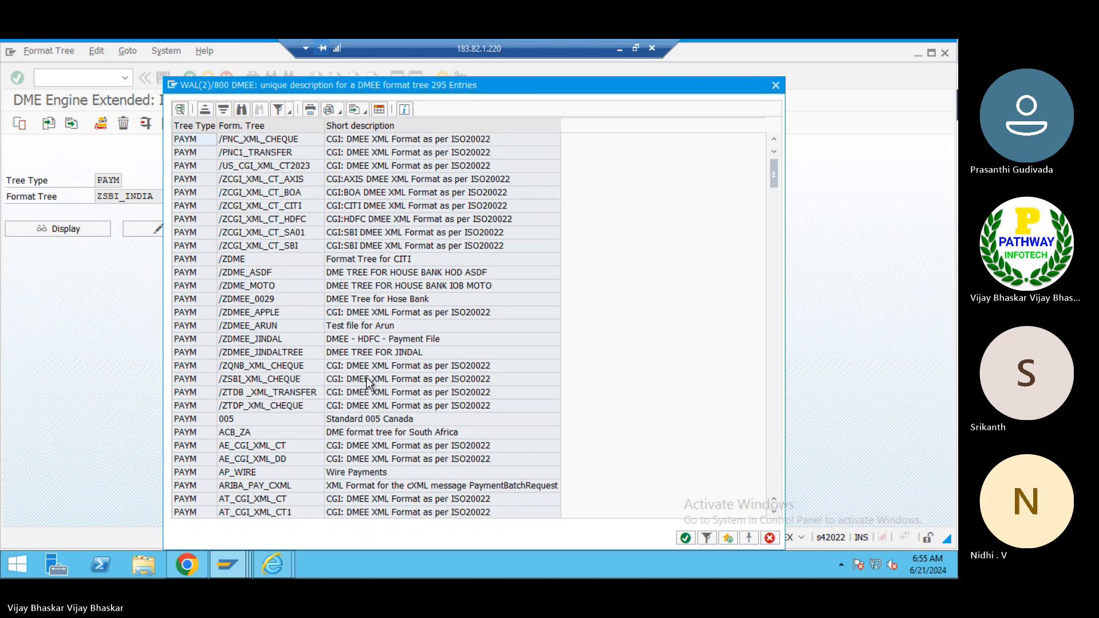
key("Escape")
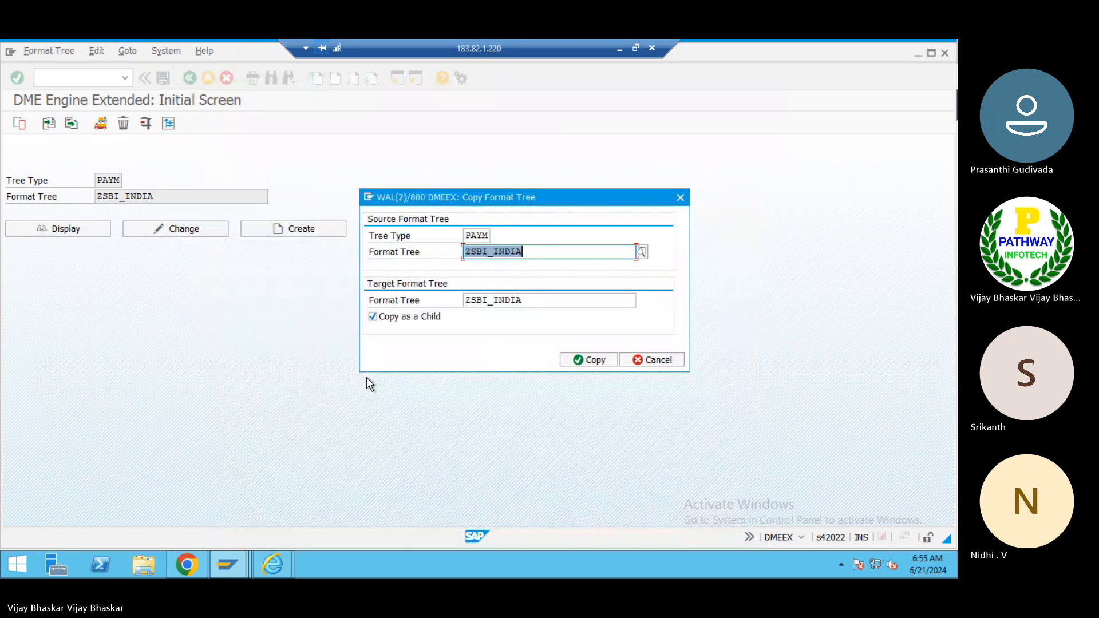
key("ctrl+v")
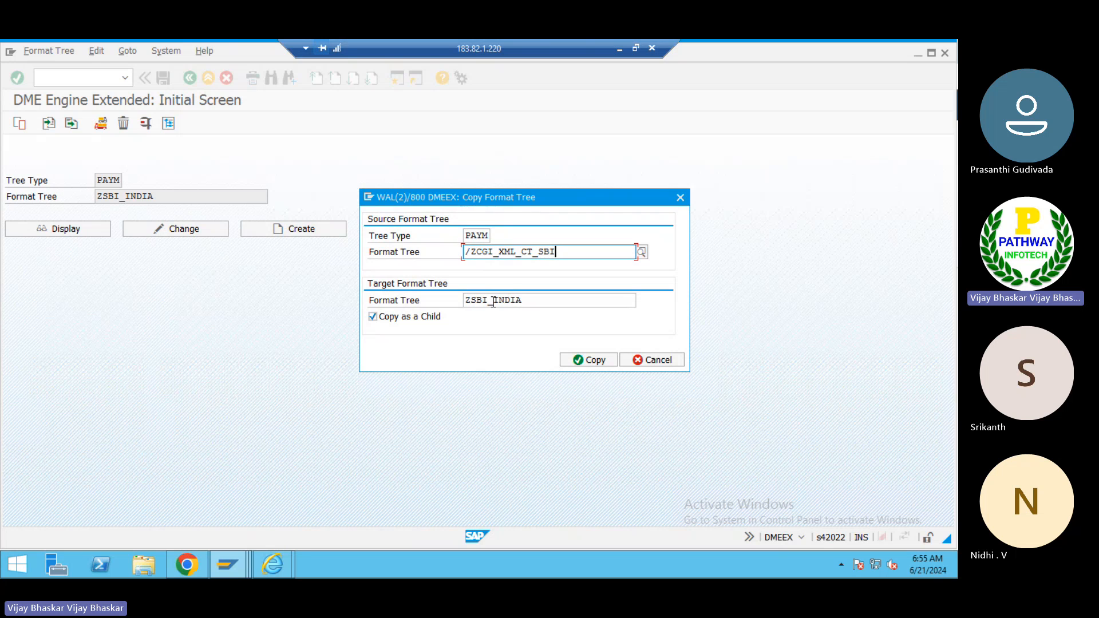
left_click(578, 361)
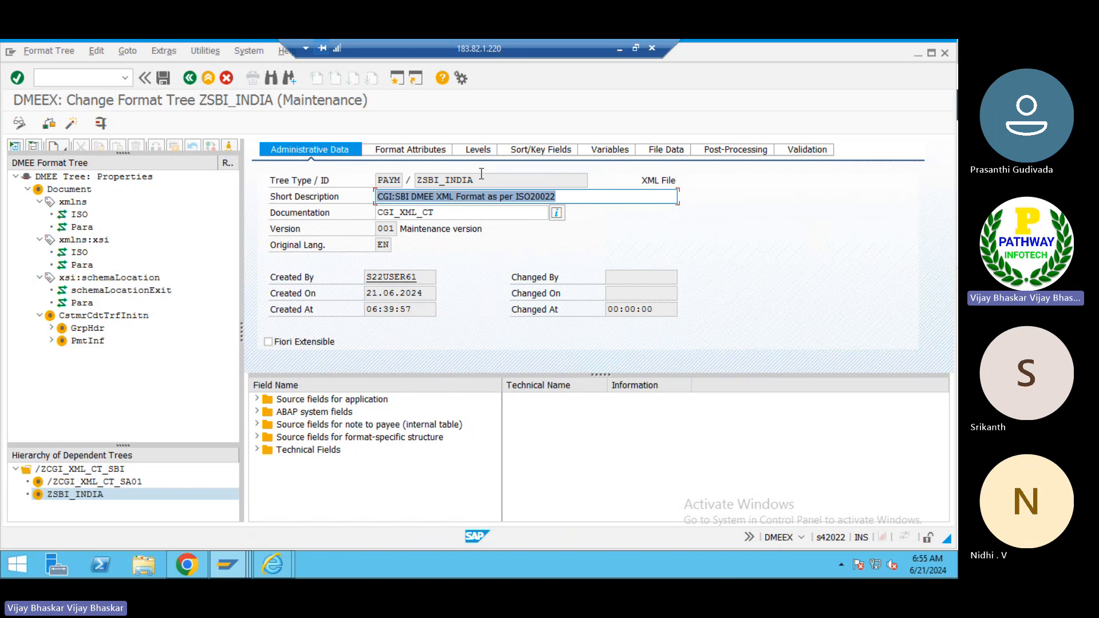
- Save the ZSBI_INDIA format tree and select its ID and documentation fields
key("alt+Tab")
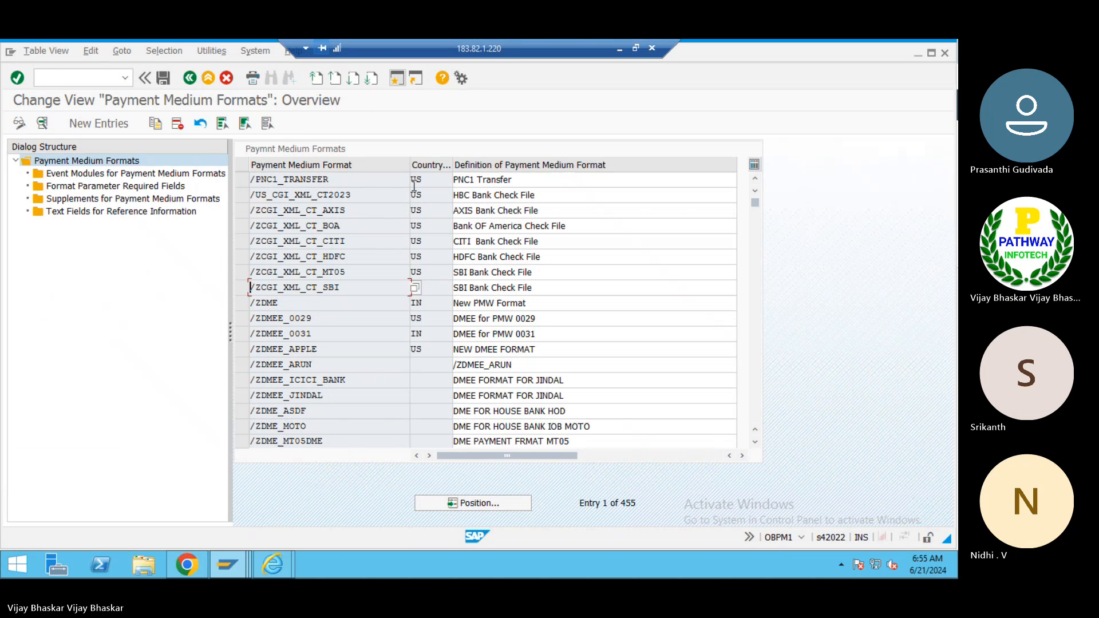
key("alt+Tab")
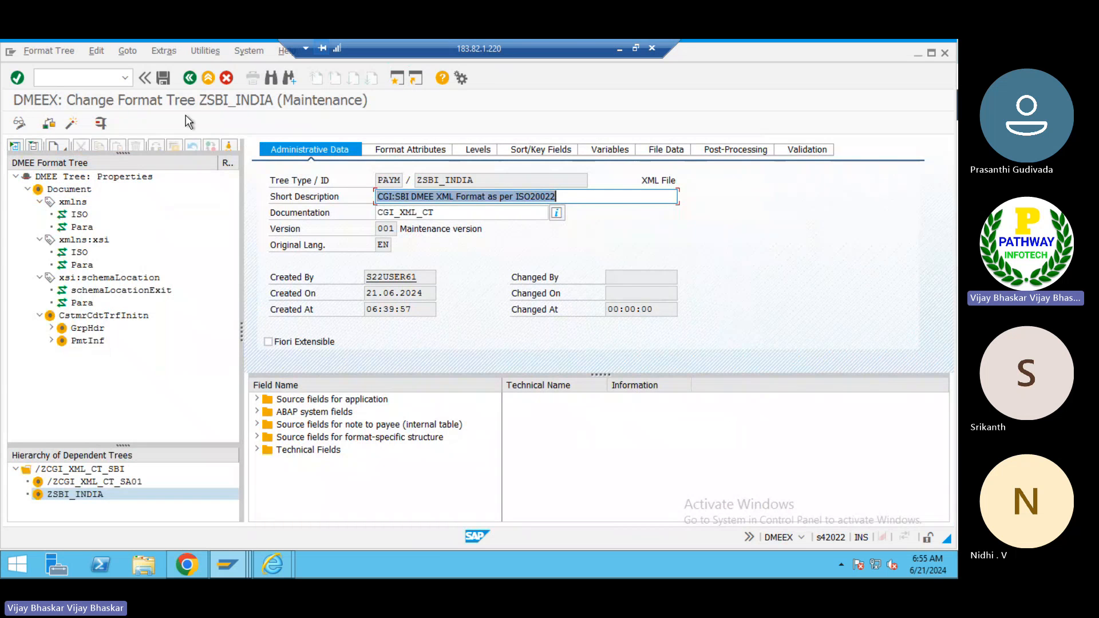
left_click(163, 79)
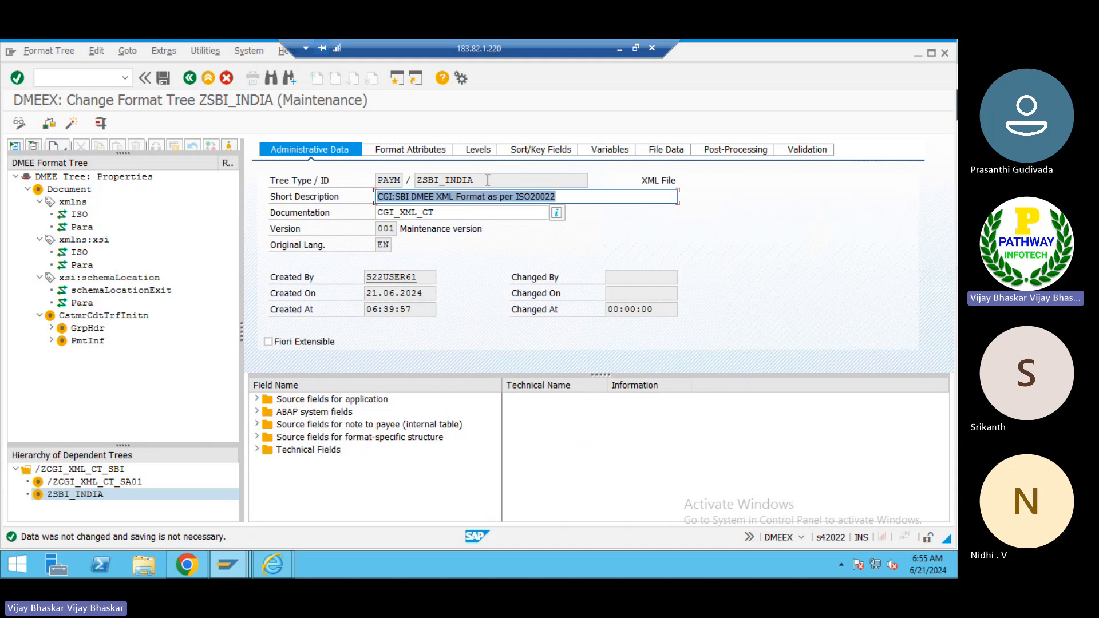
left_click_drag(474, 180, 421, 180)
left_click(421, 180)
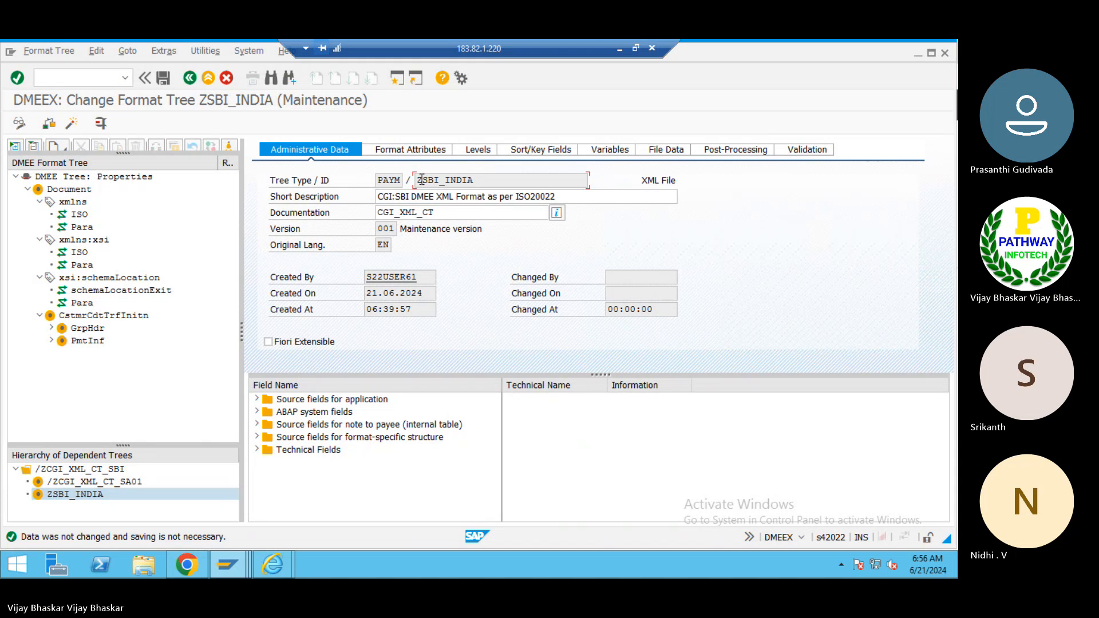
left_click(447, 215)
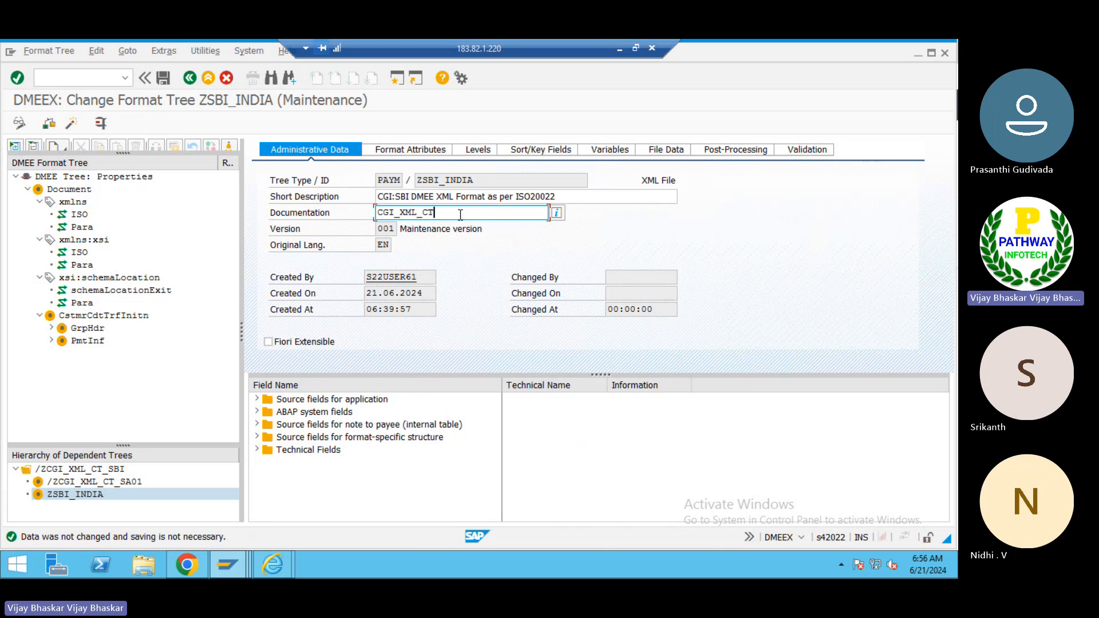
- Set the format tree's documentation to ZSBI_INDIA and save the ZSBI_INDIA format tree
left_click_drag(474, 180, 416, 178)
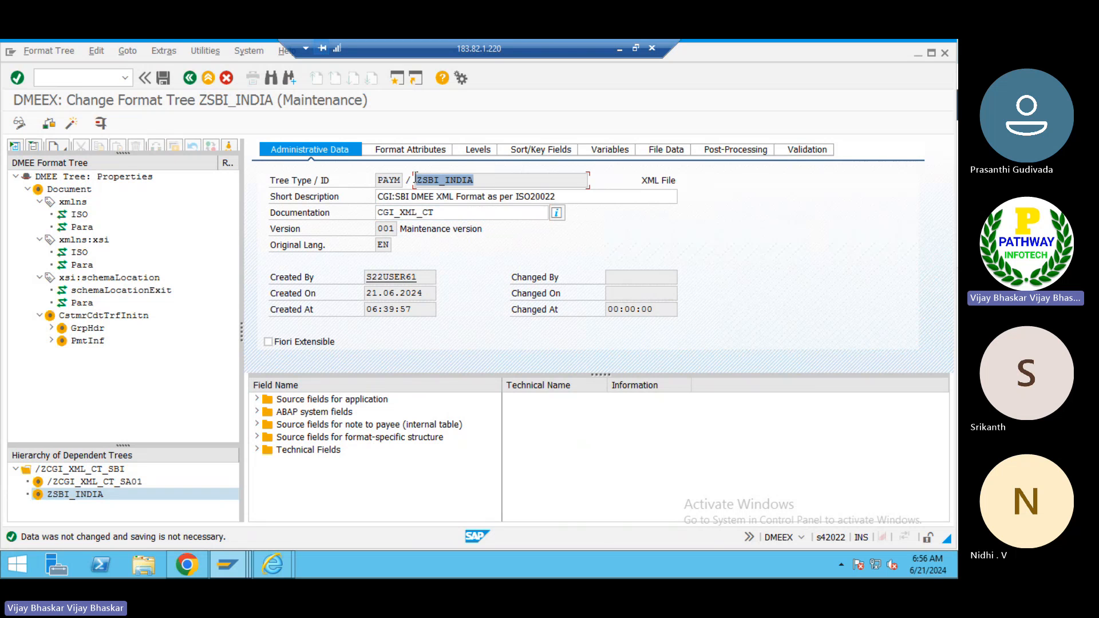
left_click(444, 210)
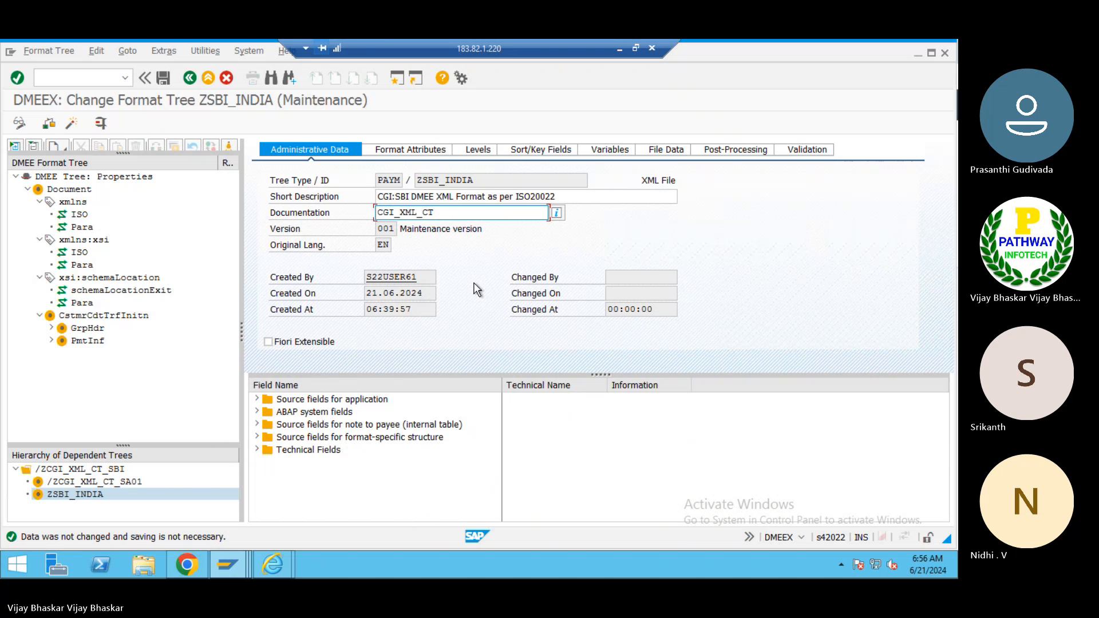
key("shift+Home")
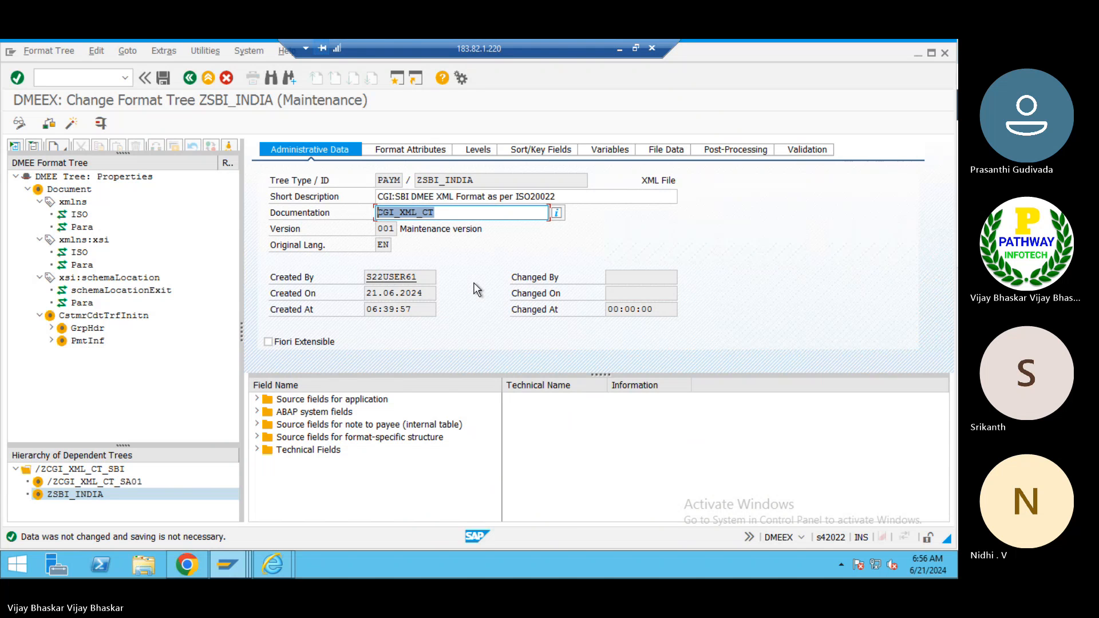
key("ctrl+v")
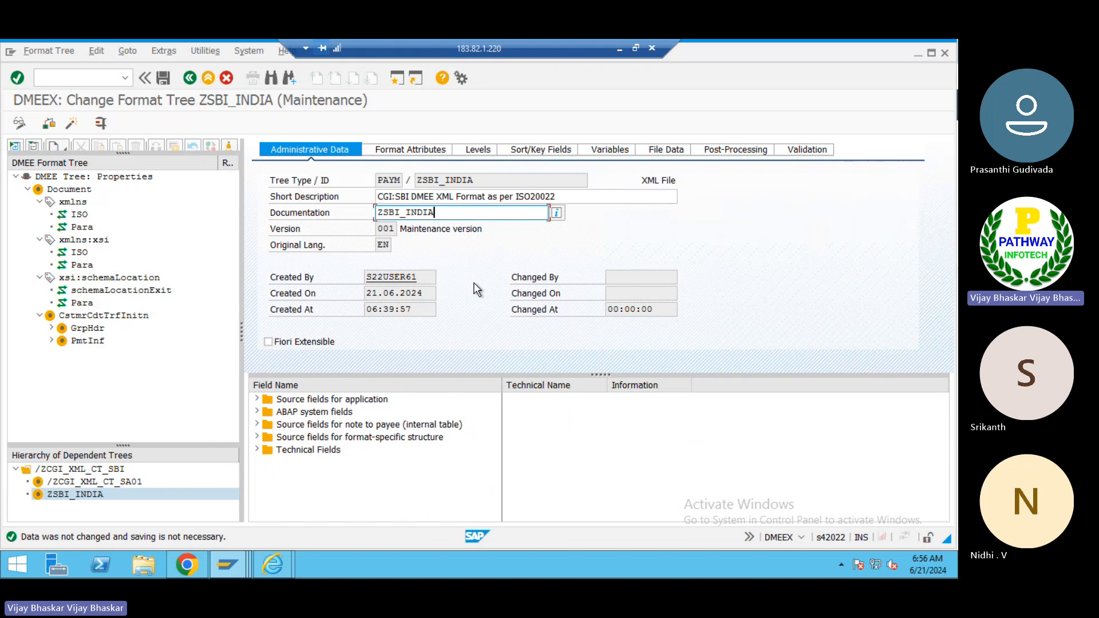
key("ctrl+s")
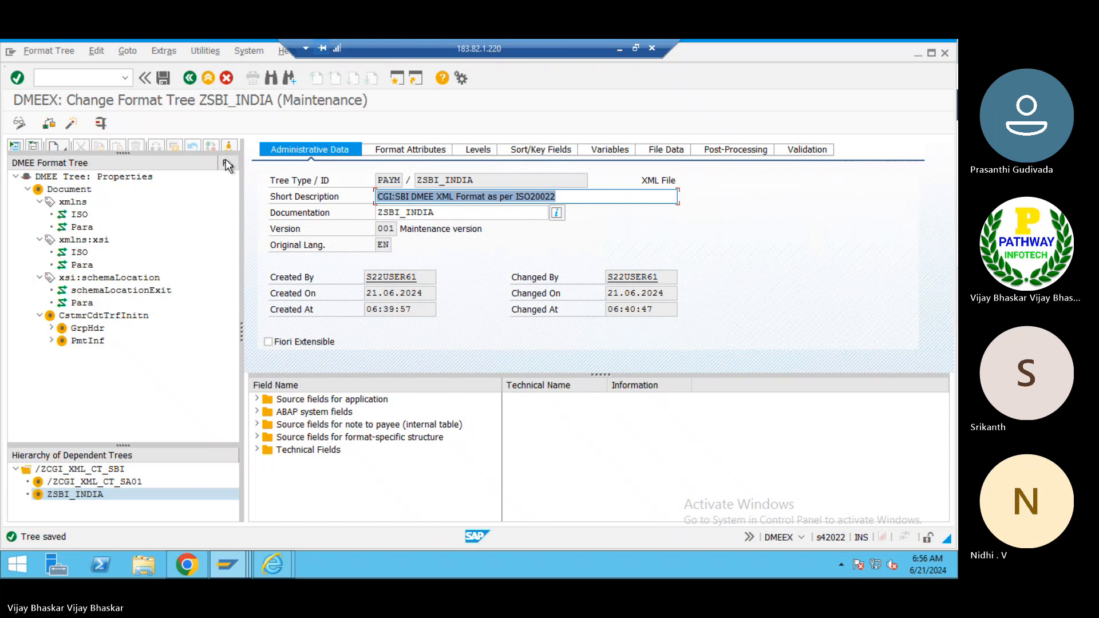
left_click(189, 79)
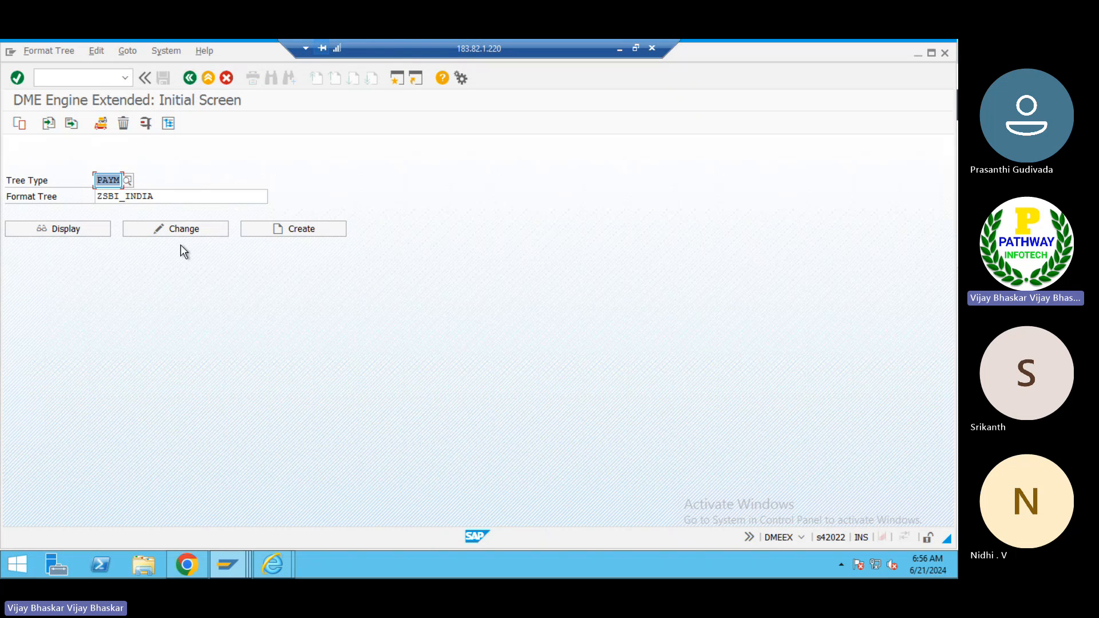
left_click(619, 49)
mouse_move(460, 562)
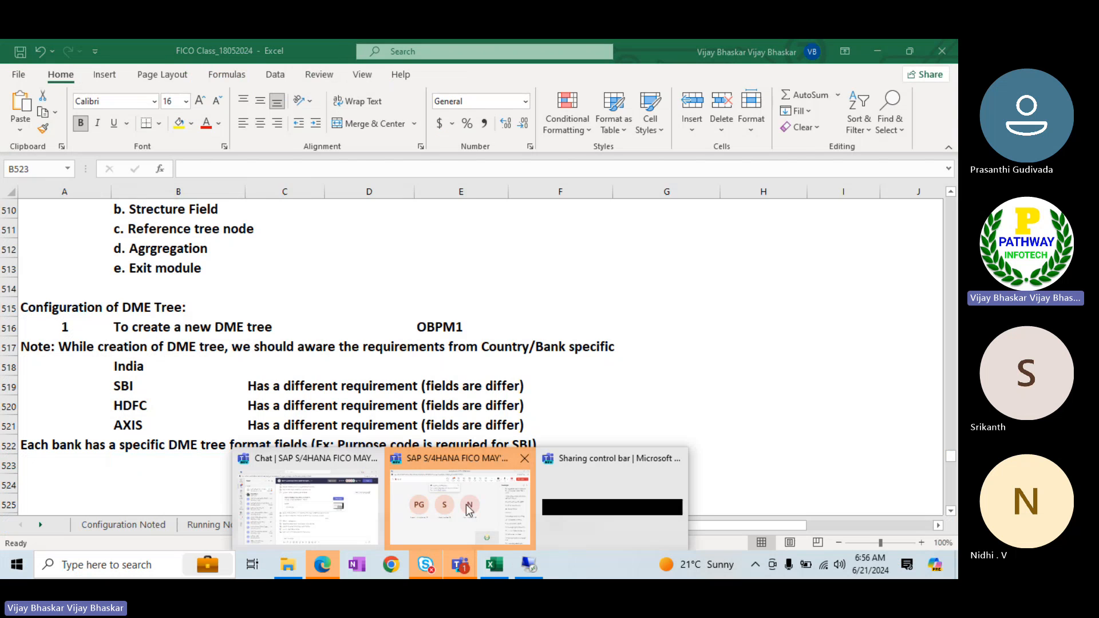
left_click(465, 504)
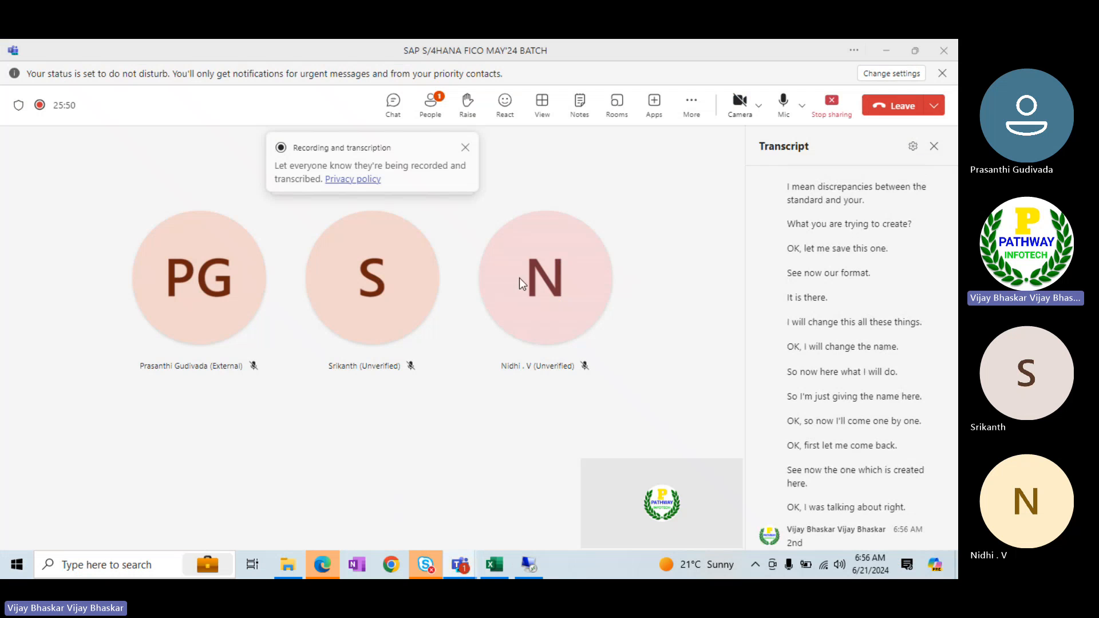
left_click(430, 104)
left_click(914, 272)
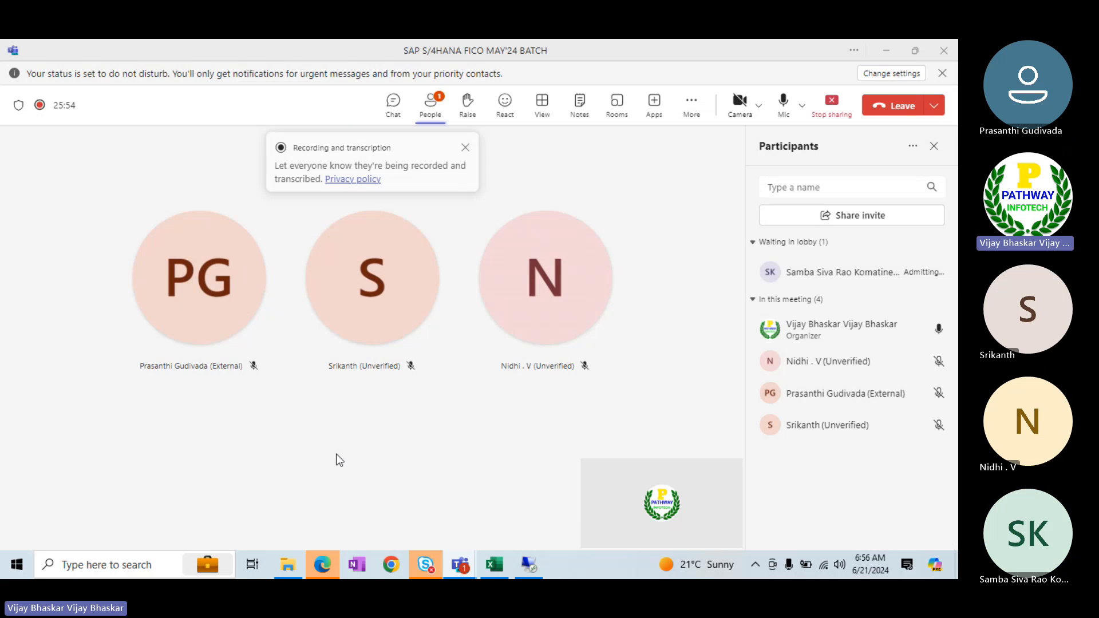
key("alt+Tab")
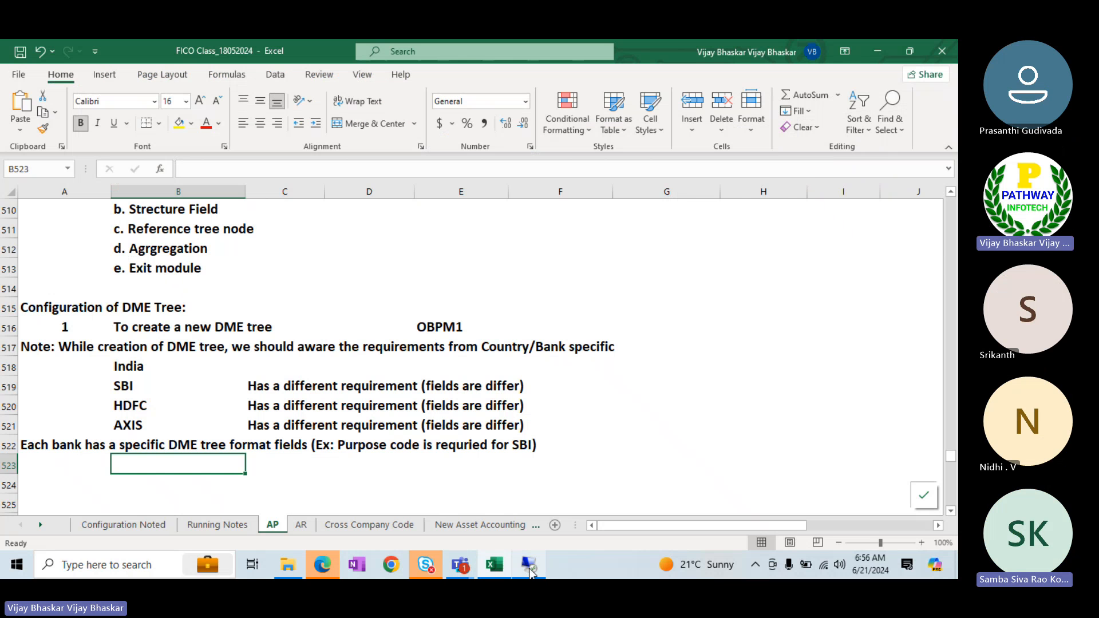
key("alt+Tab")
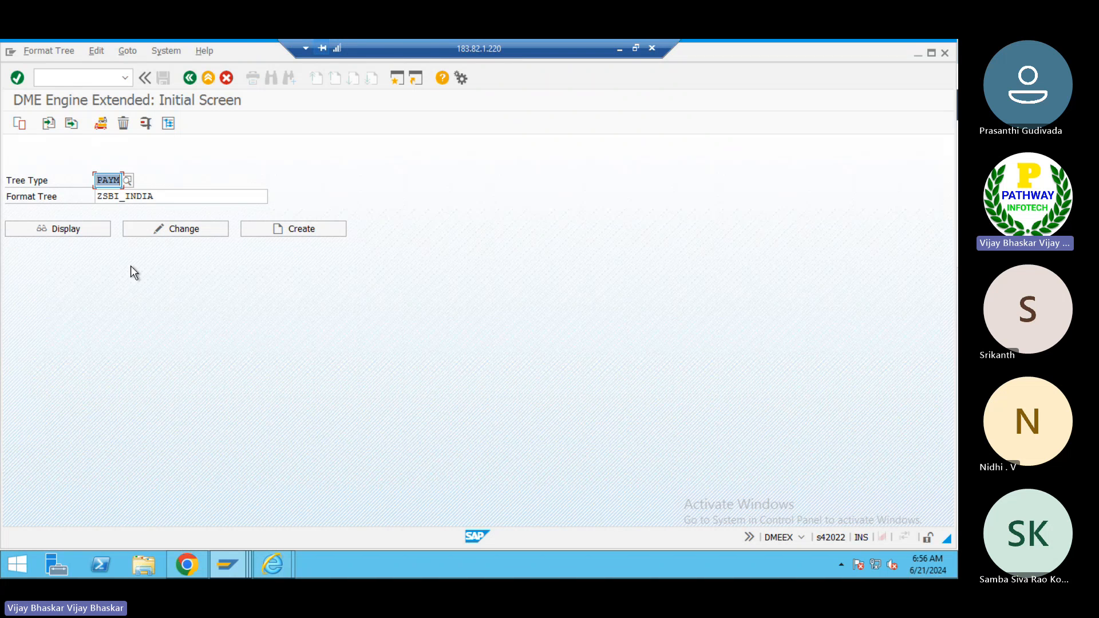
left_click(176, 229)
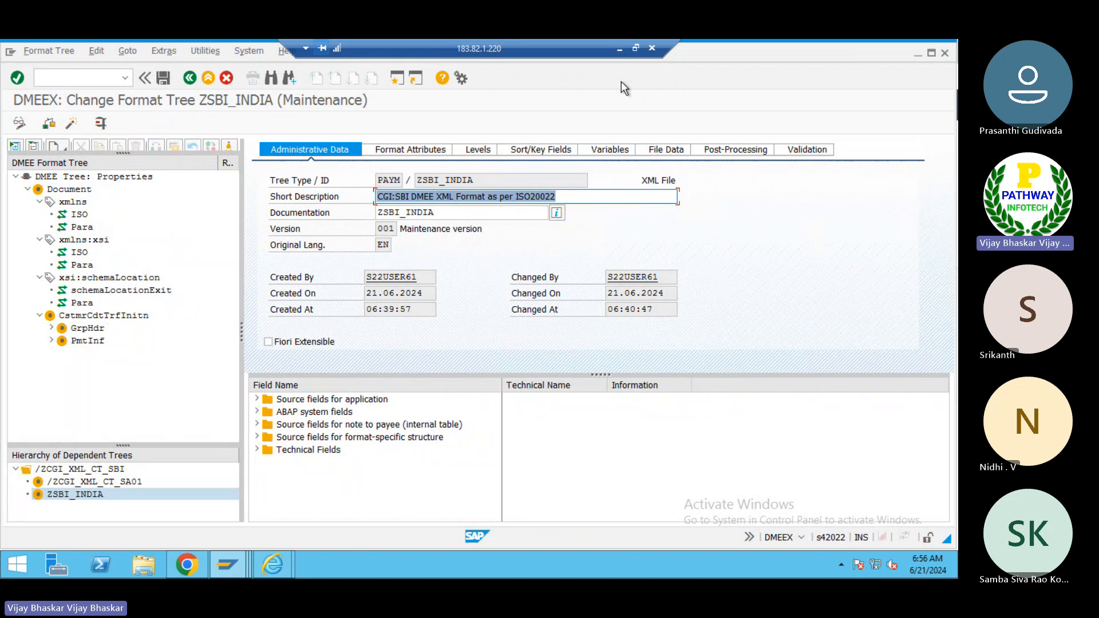
- Switch to Excel and review the DME configuration notes about activating the DME tree
left_click(619, 51)
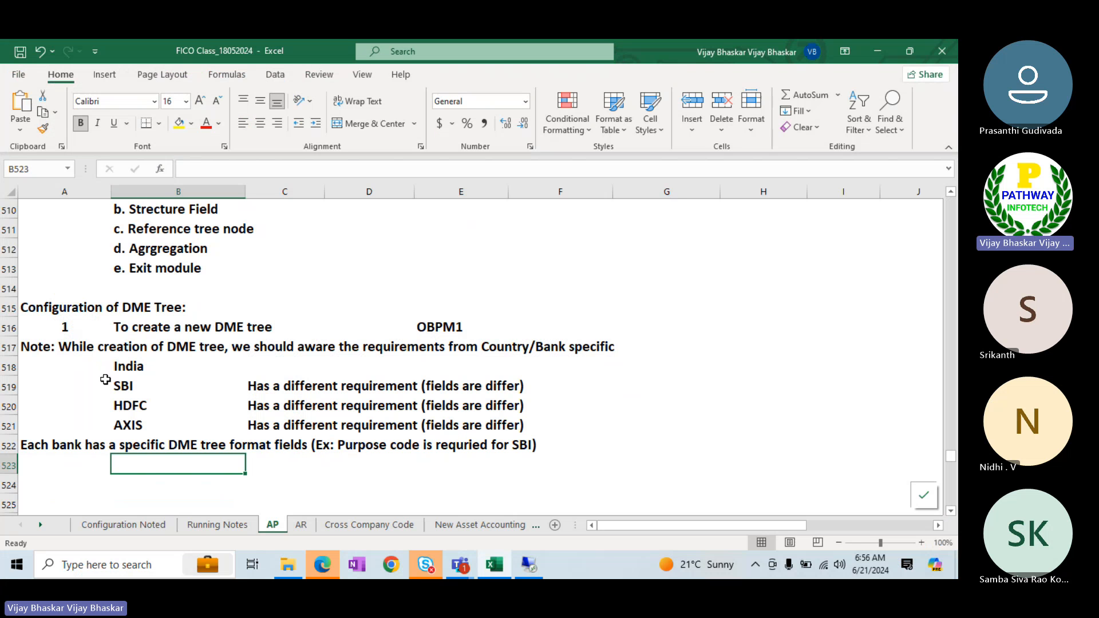
left_click(950, 193)
scroll(950, 195, "up", 4)
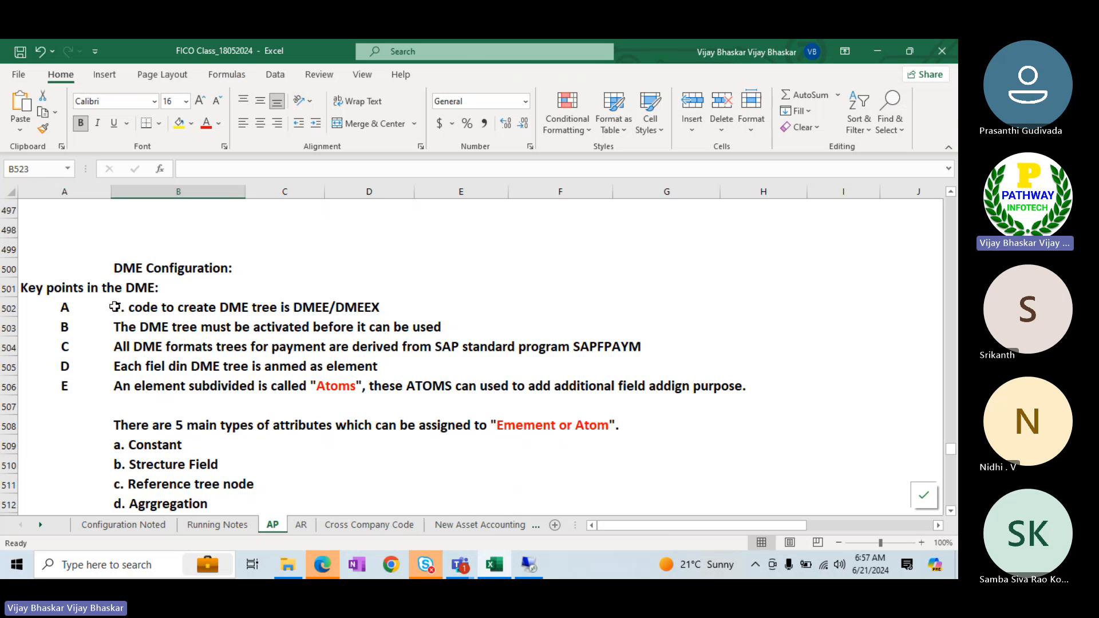
left_click(117, 325)
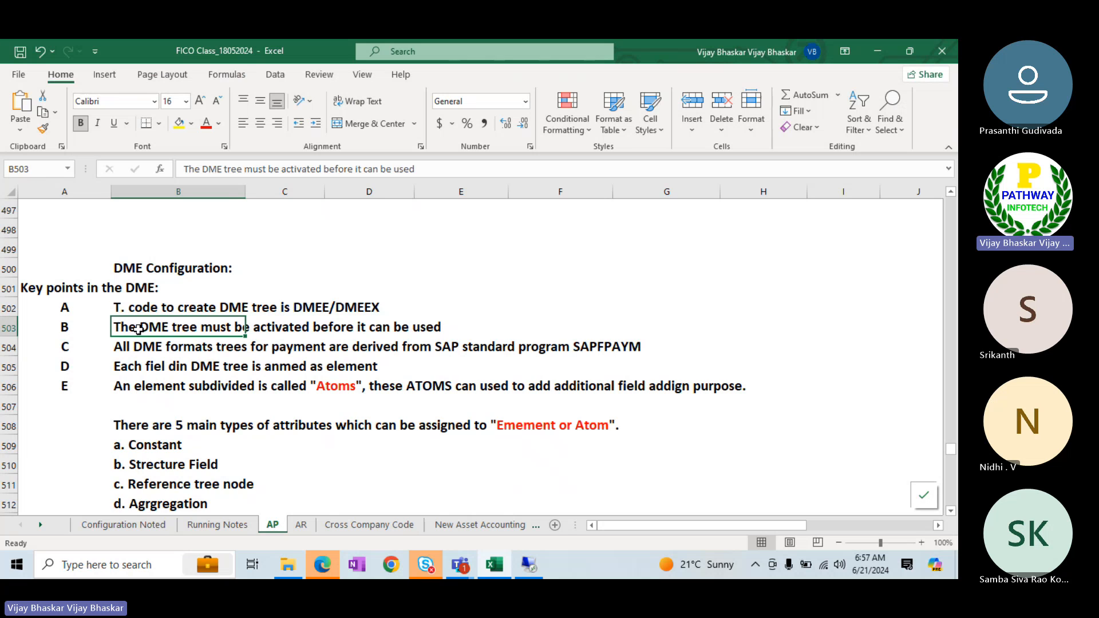
left_click_drag(224, 324, 450, 330)
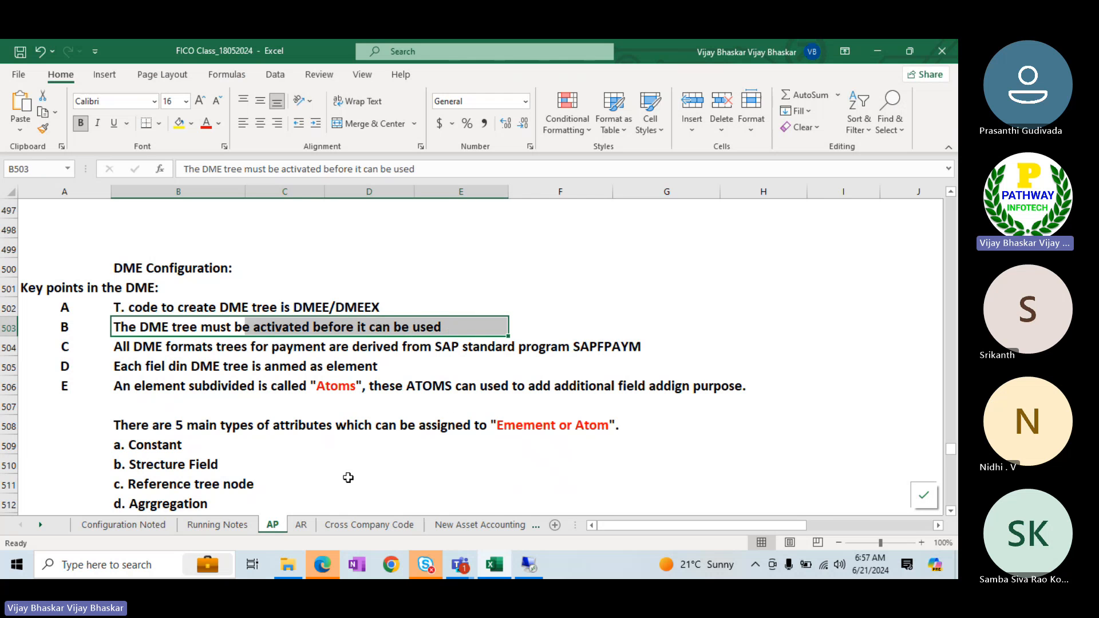
- Open FBZP in a new session and display the details of a payment method for country IN
key("alt+Tab")
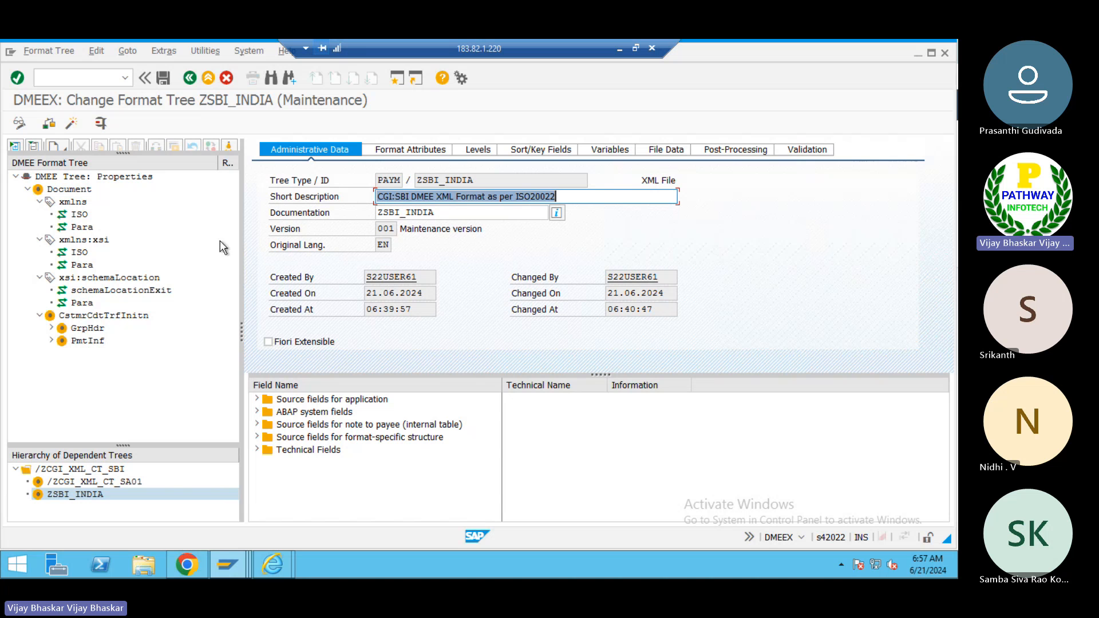
key("alt+Tab")
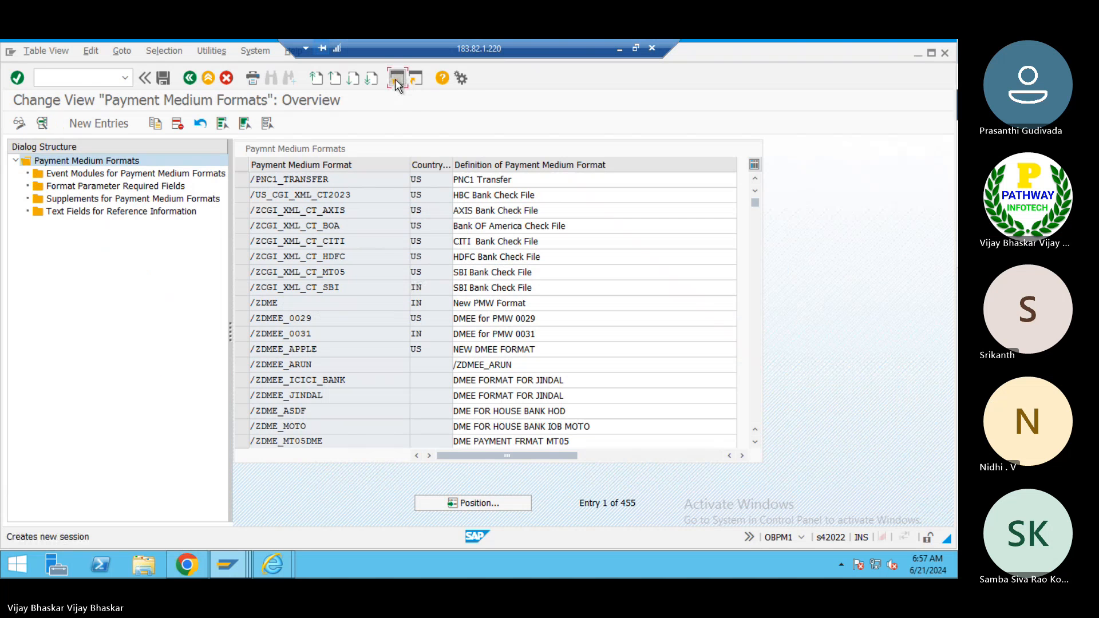
left_click(397, 82)
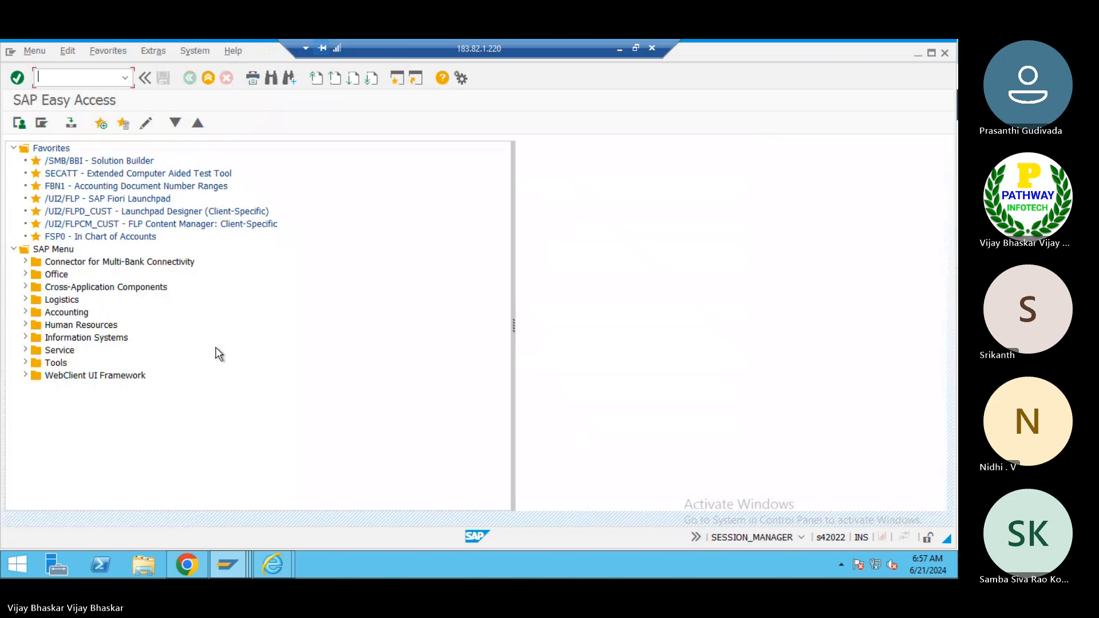
type("fbzp")
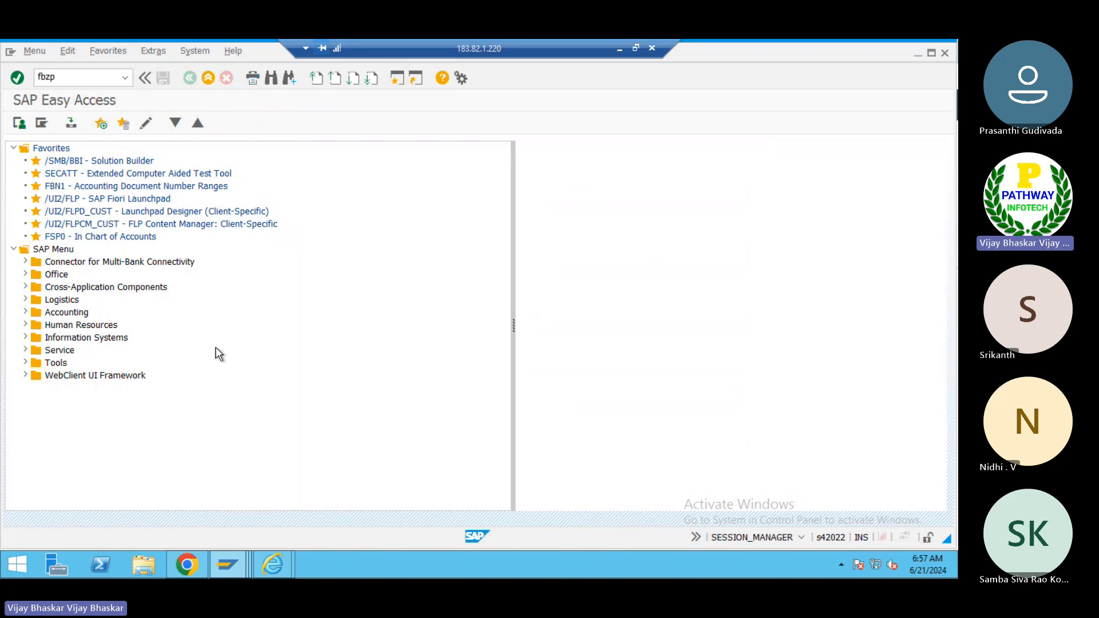
key("Return")
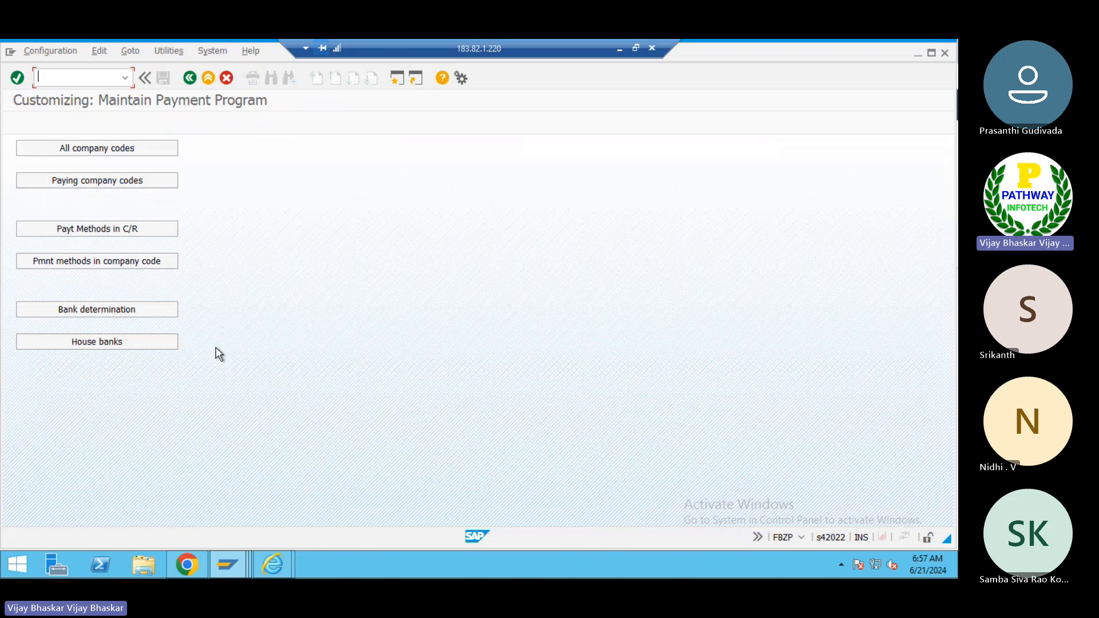
left_click(81, 228)
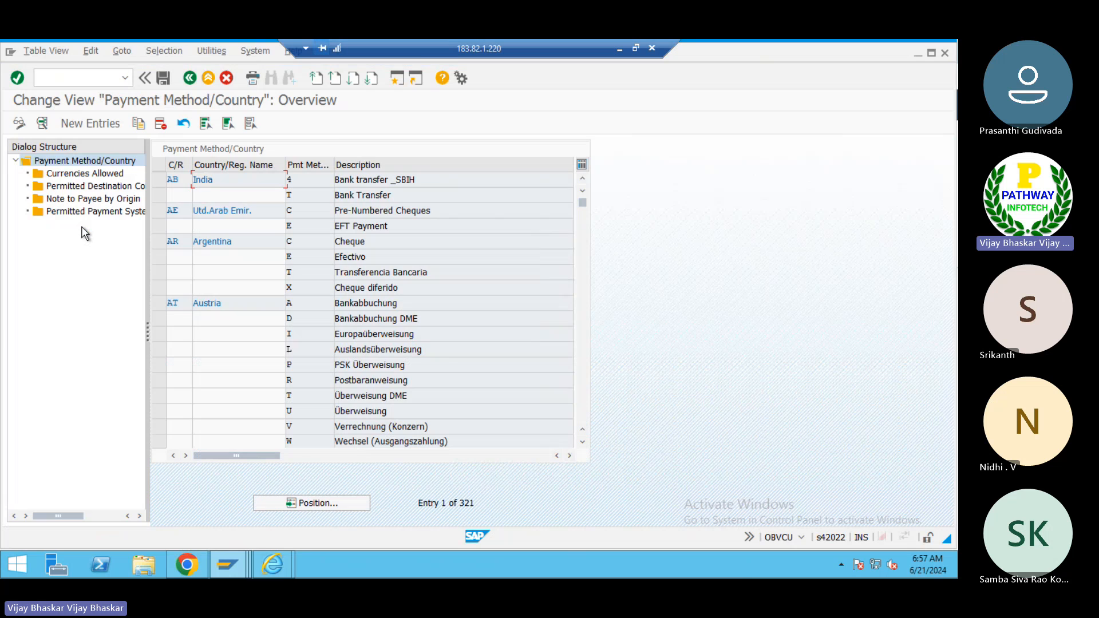
left_click(315, 500)
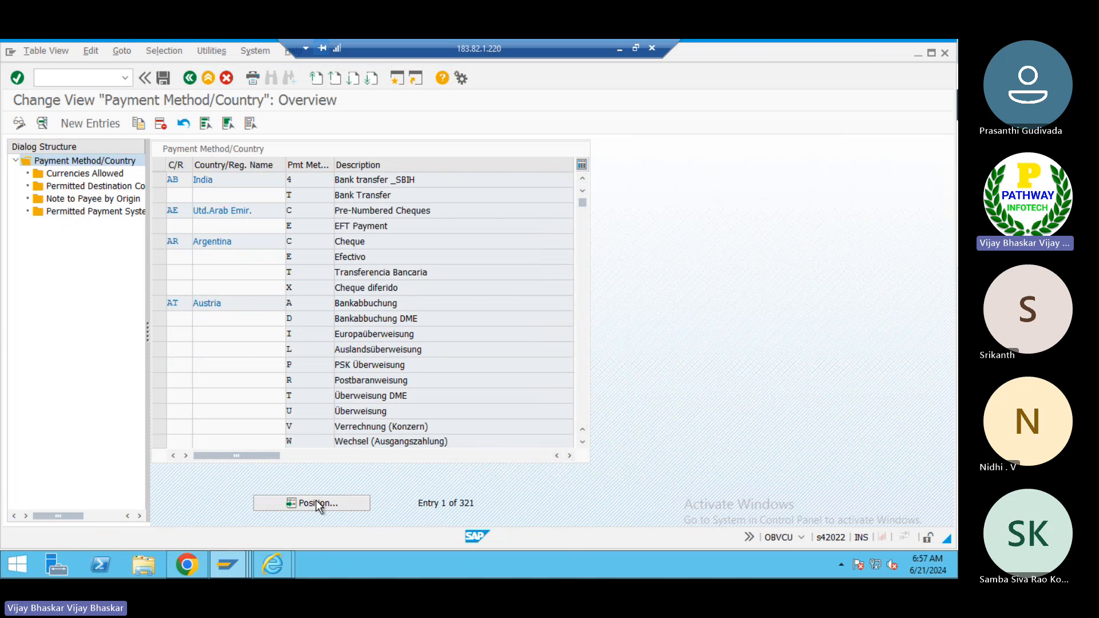
type("IN")
key("Return")
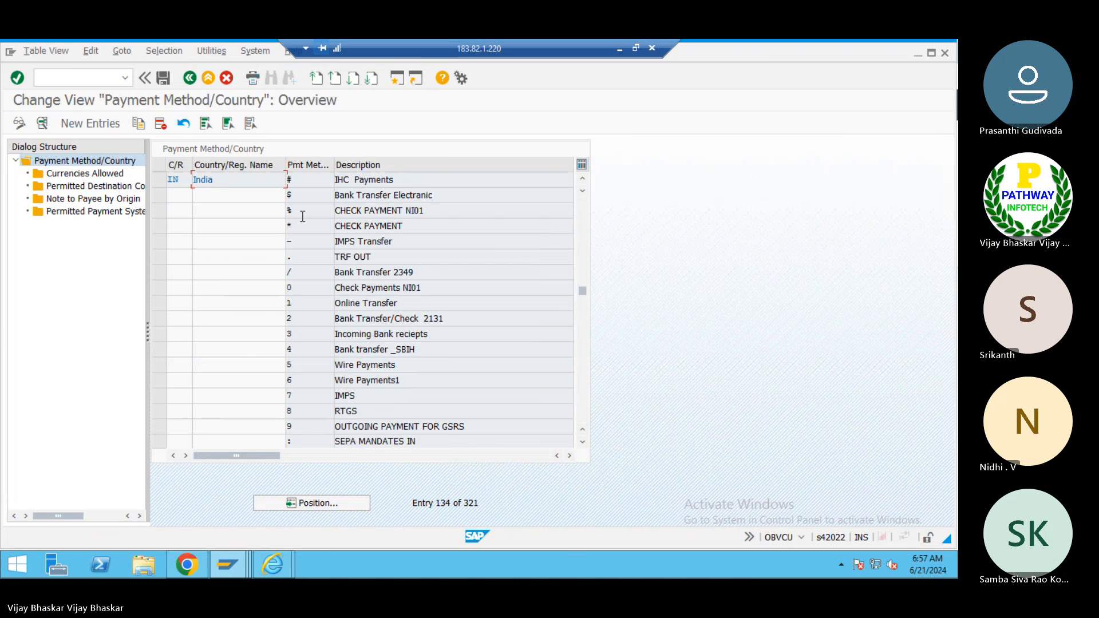
double_click(306, 245)
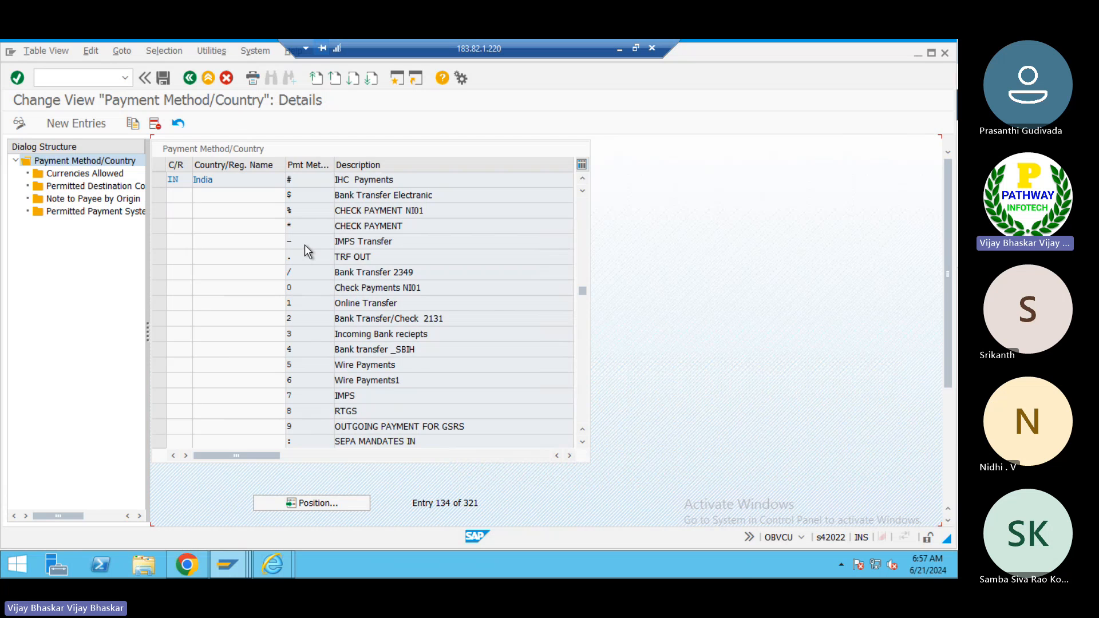
- Open the list of available payment medium formats for the payment method
left_click_drag(945, 272, 943, 428)
left_click(378, 426)
left_click(386, 425)
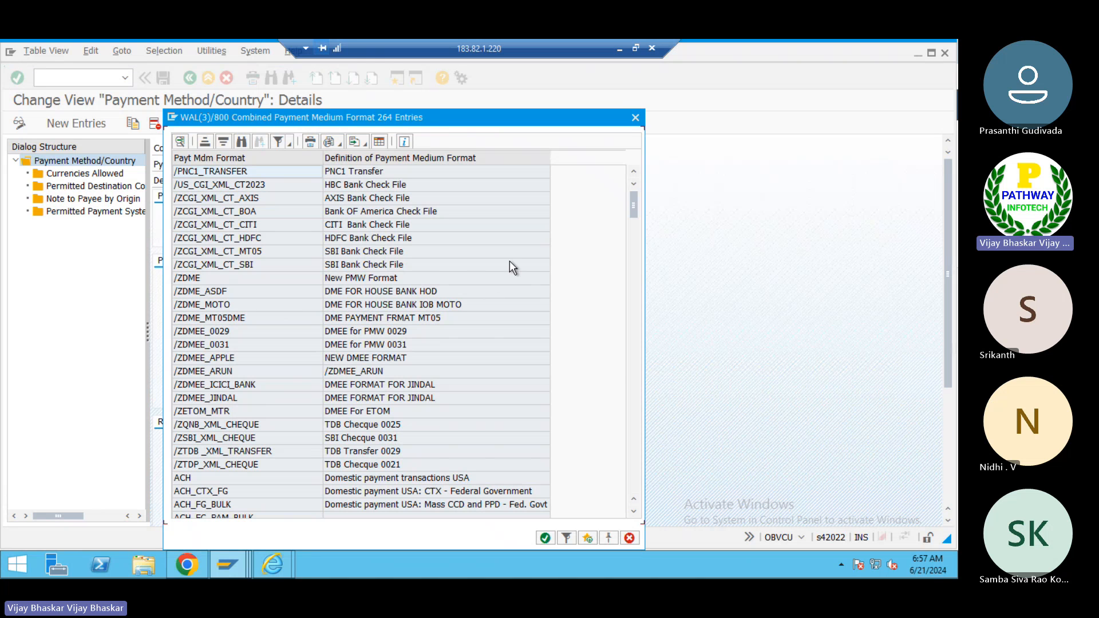
key("alt+Tab")
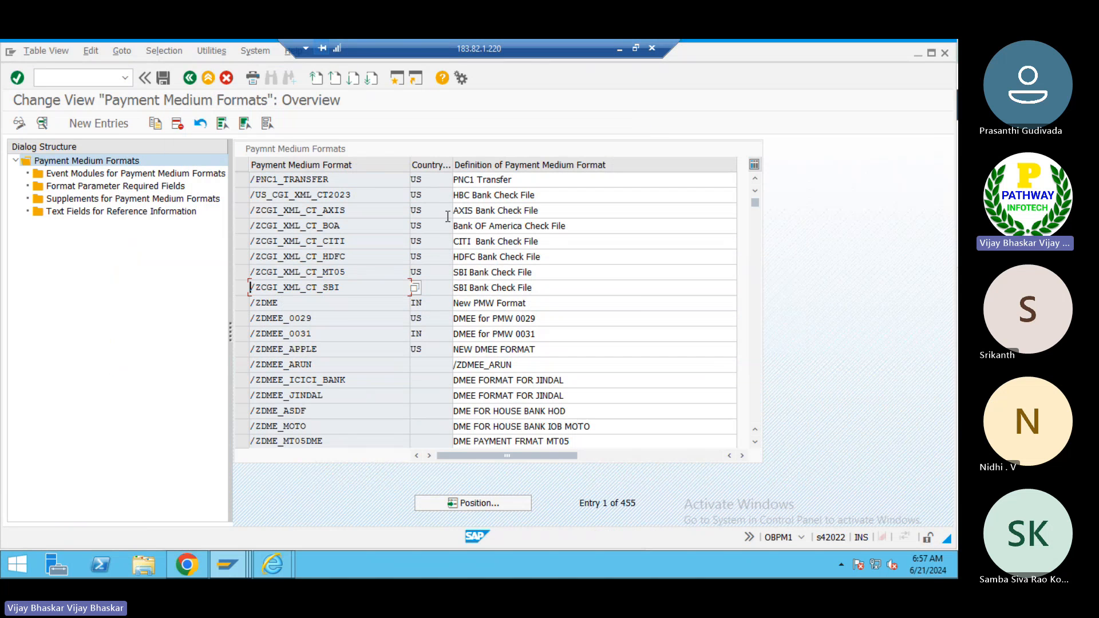
key("alt+Tab")
key("alt+Tab")
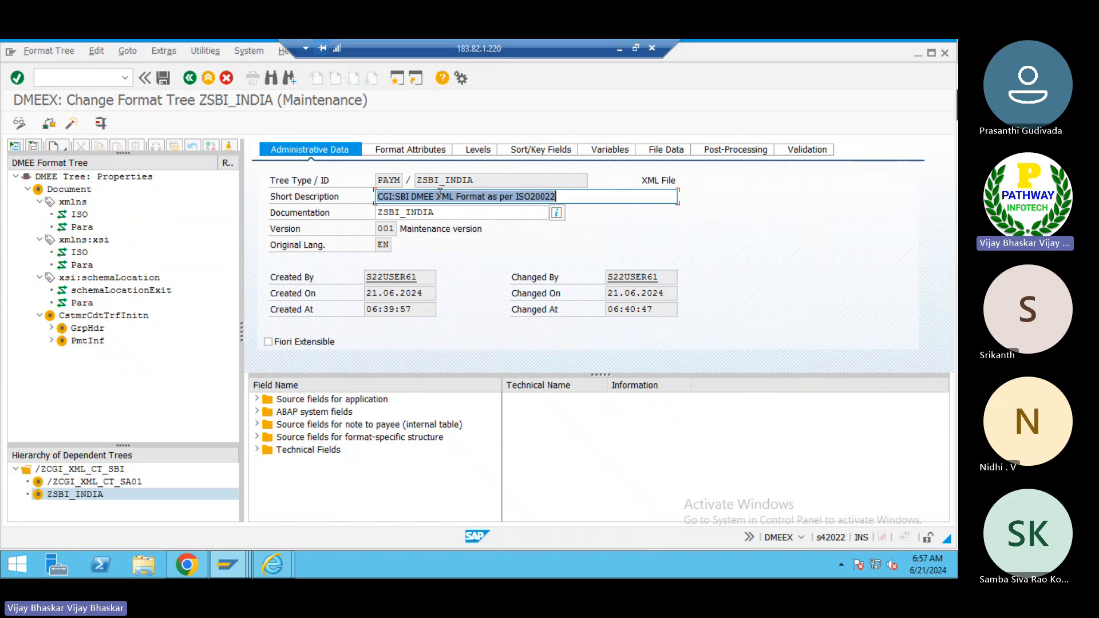
- Search the payment medium format list for ZSBI_INDIA
left_click_drag(474, 180, 416, 181)
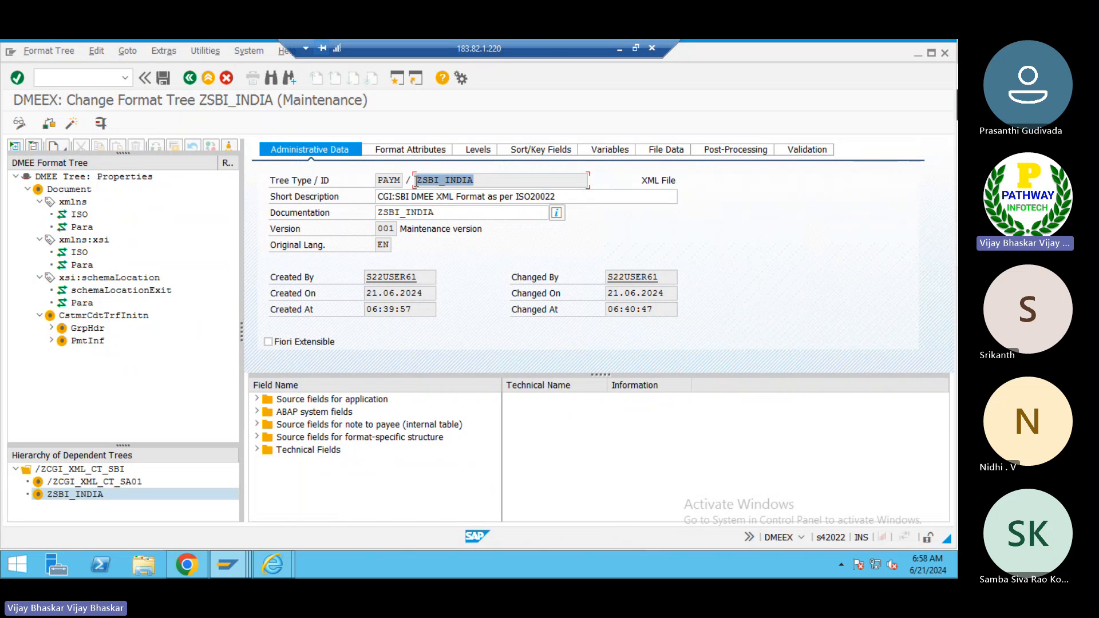
key("alt+Tab")
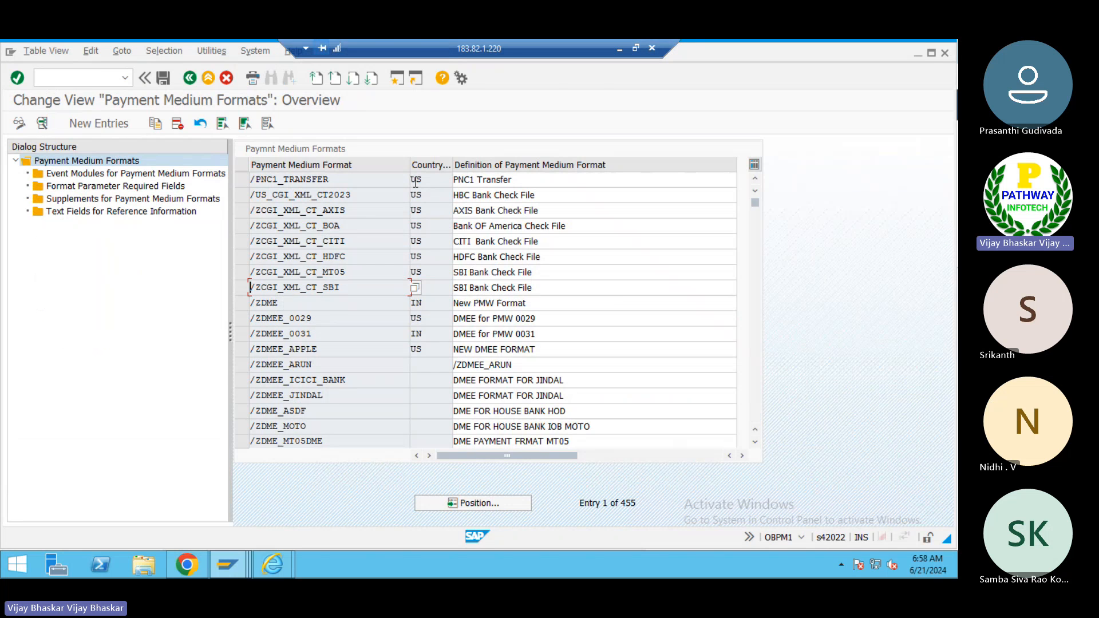
key("alt+Tab")
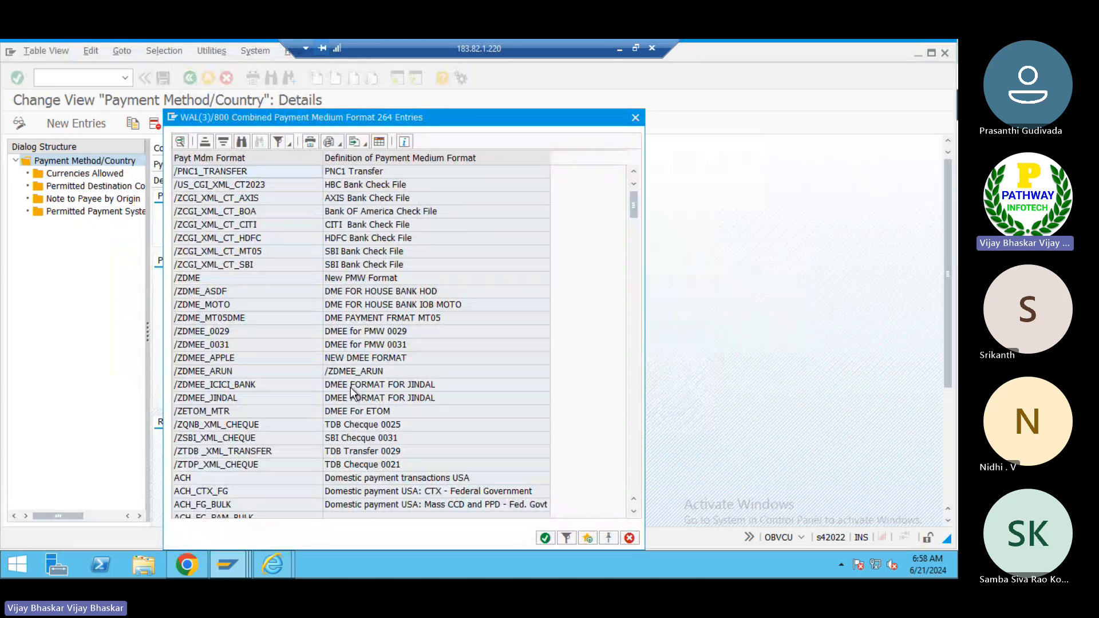
key("alt+Tab")
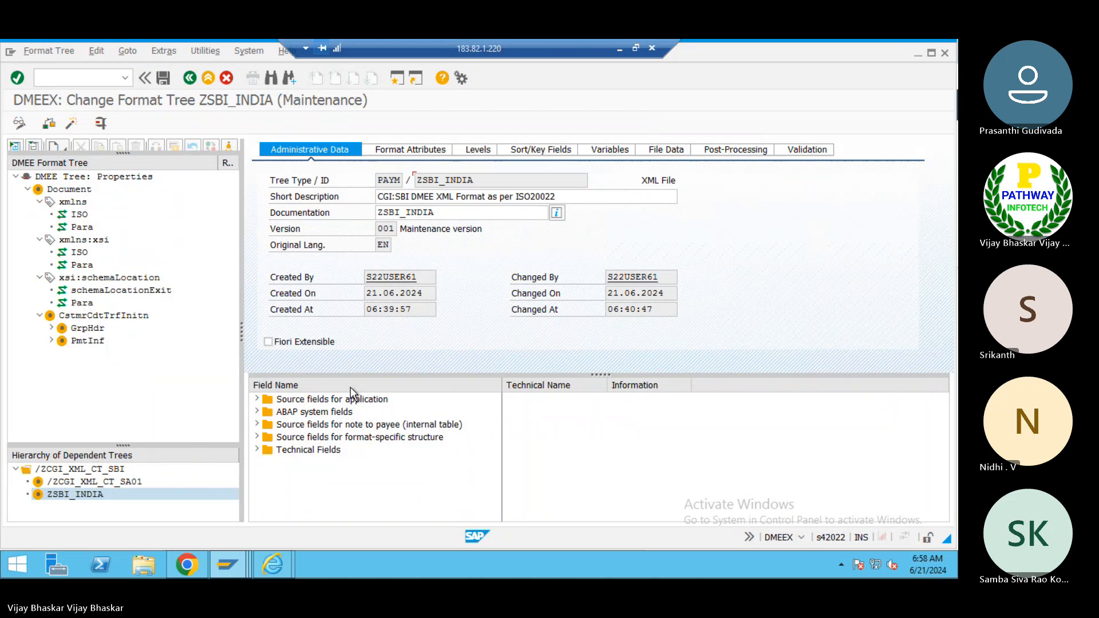
key("alt+Tab")
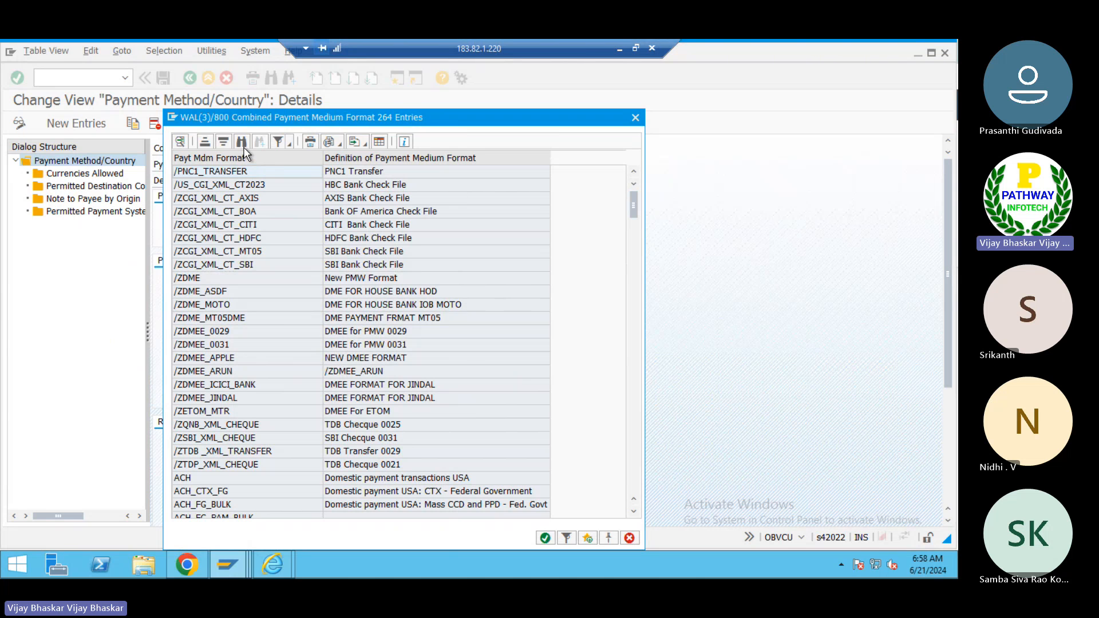
key("ctrl+f")
type("ZSBI_INDIA")
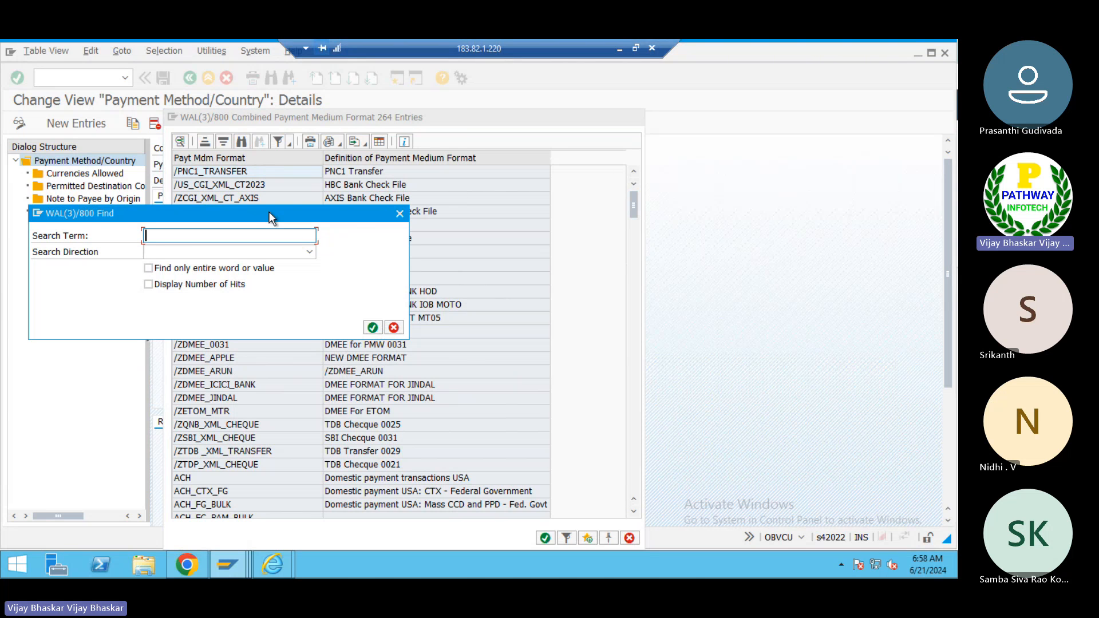
key("Return")
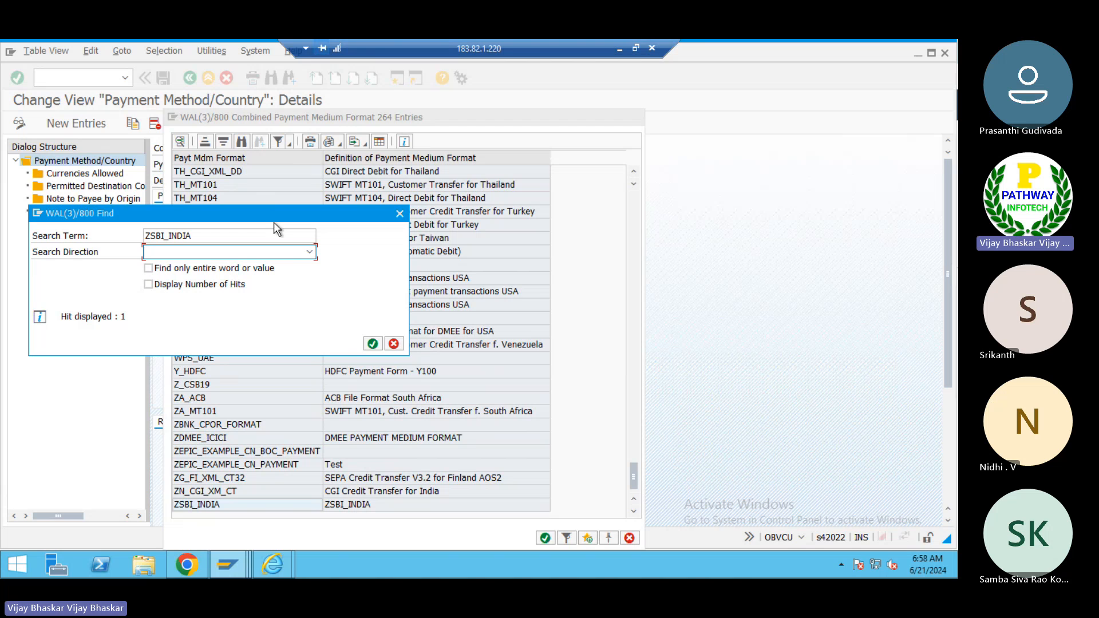
- Choose ZSBI_INDIA from the found payment medium formats as the format for the payment method
left_click(372, 344)
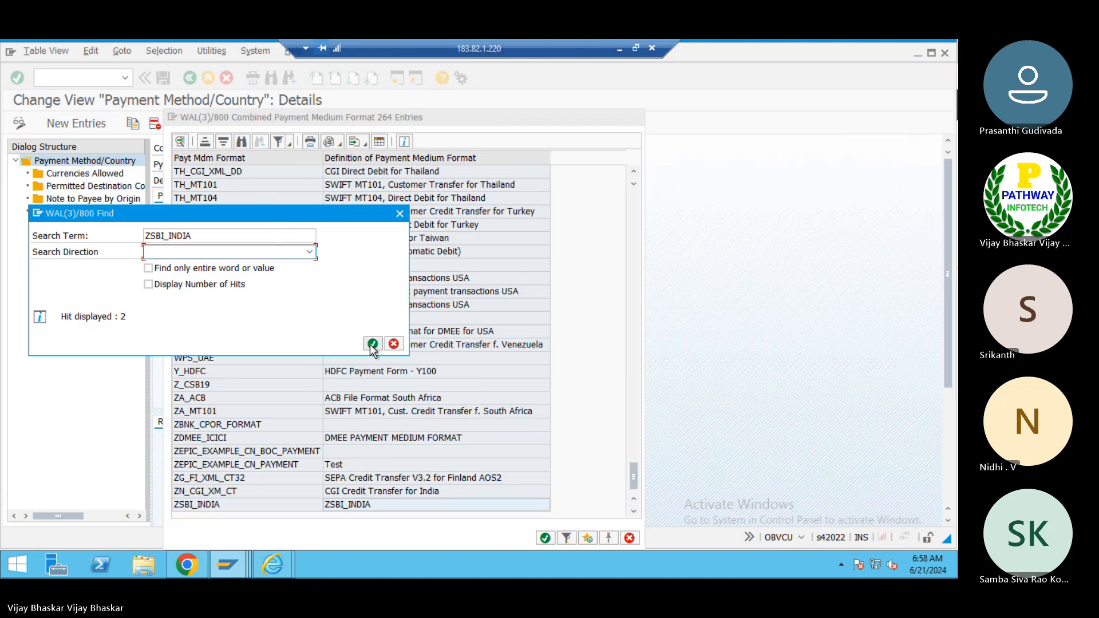
left_click(398, 215)
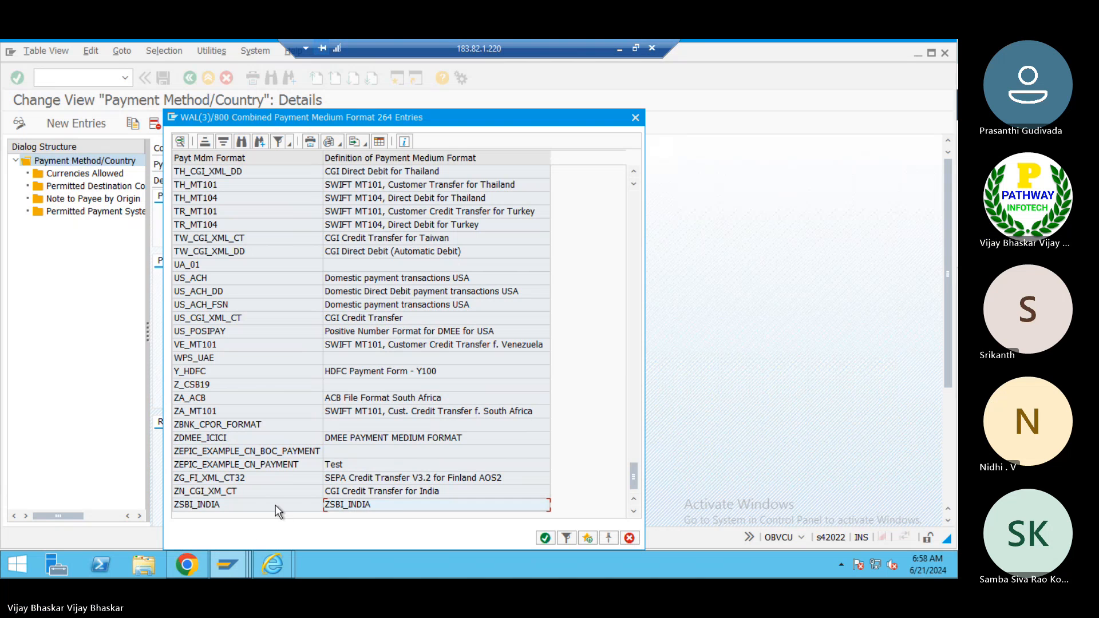
left_click(214, 507)
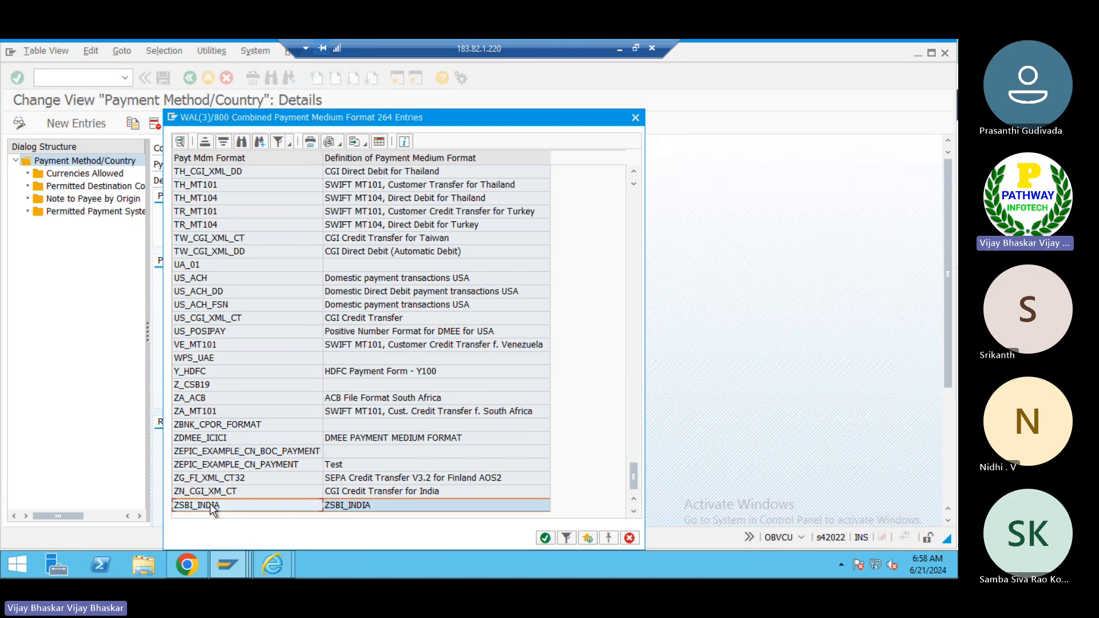
double_click(211, 505)
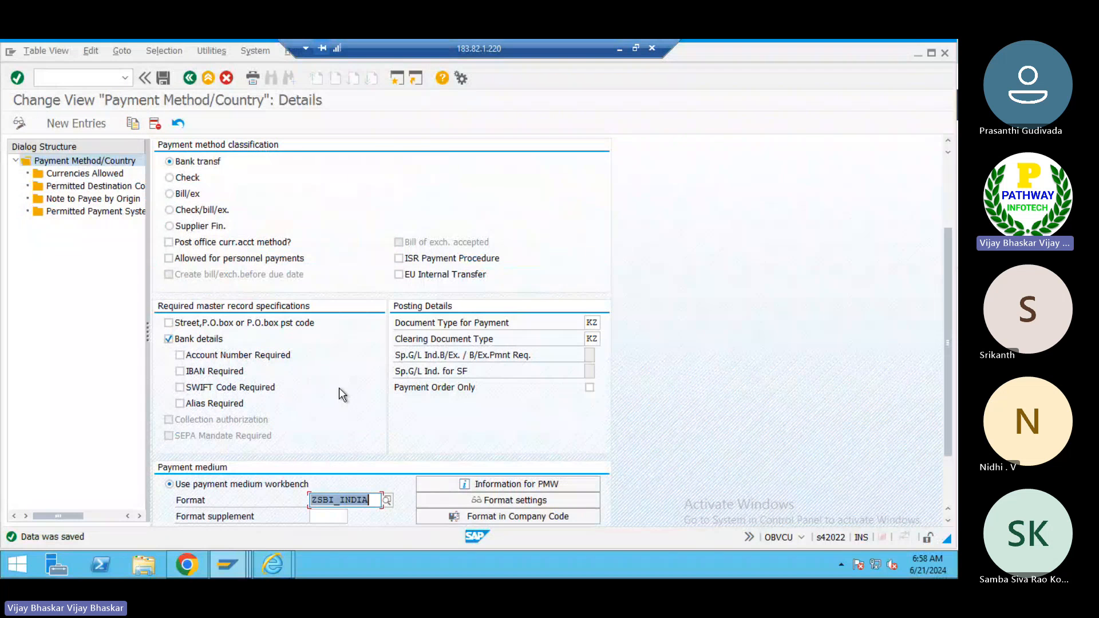
- Switch back to the ZSBI_INDIA format tree and activate it, saving to the workbench request
key("alt+Tab")
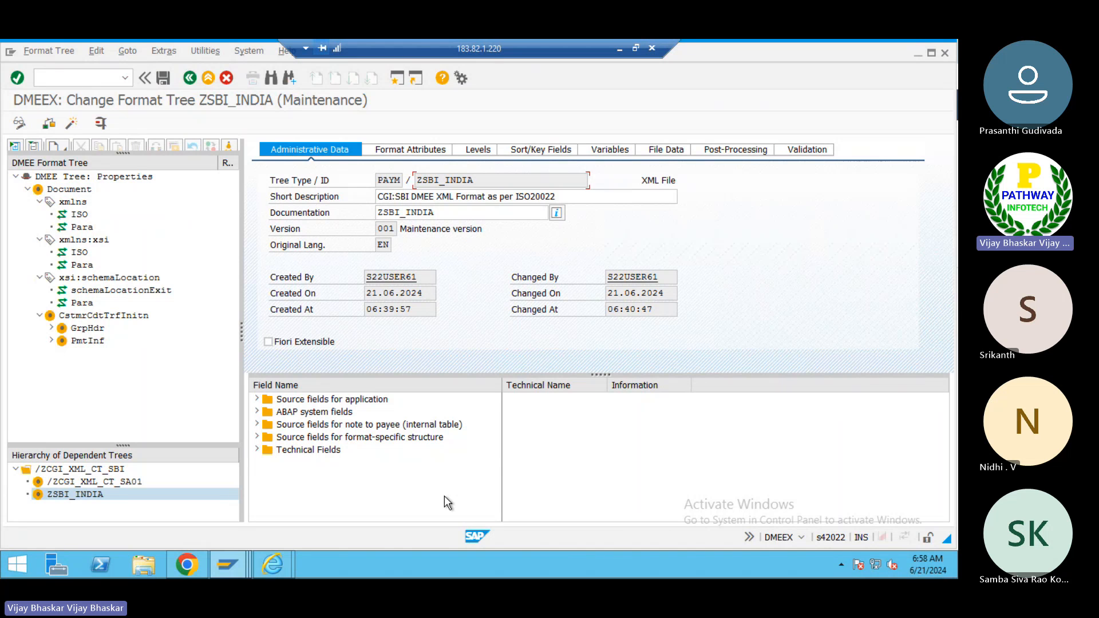
left_click(71, 122)
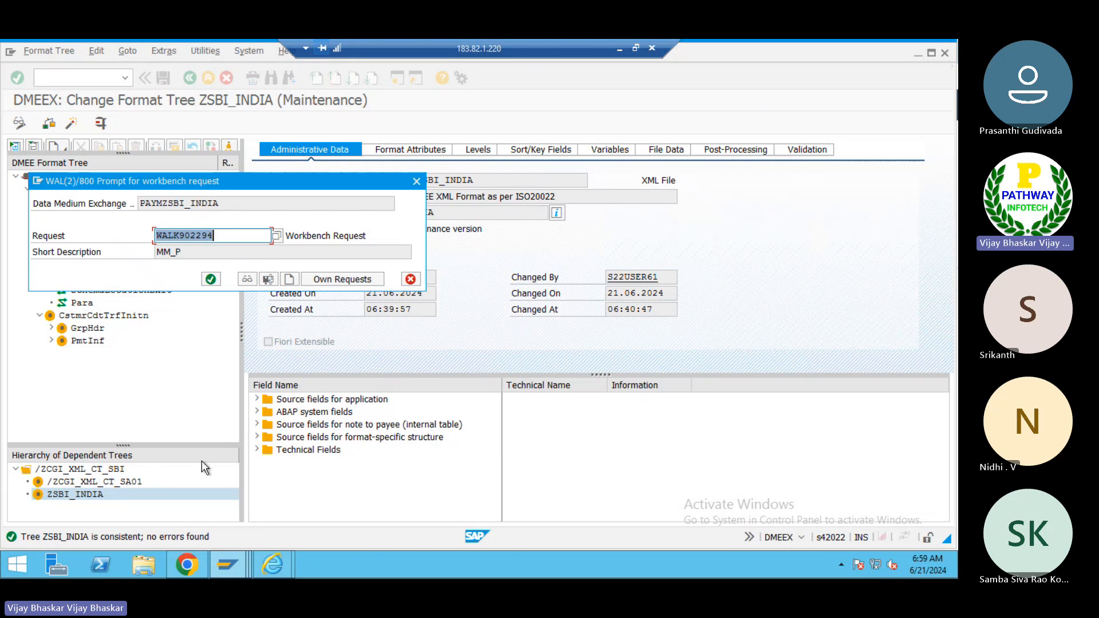
left_click(211, 279)
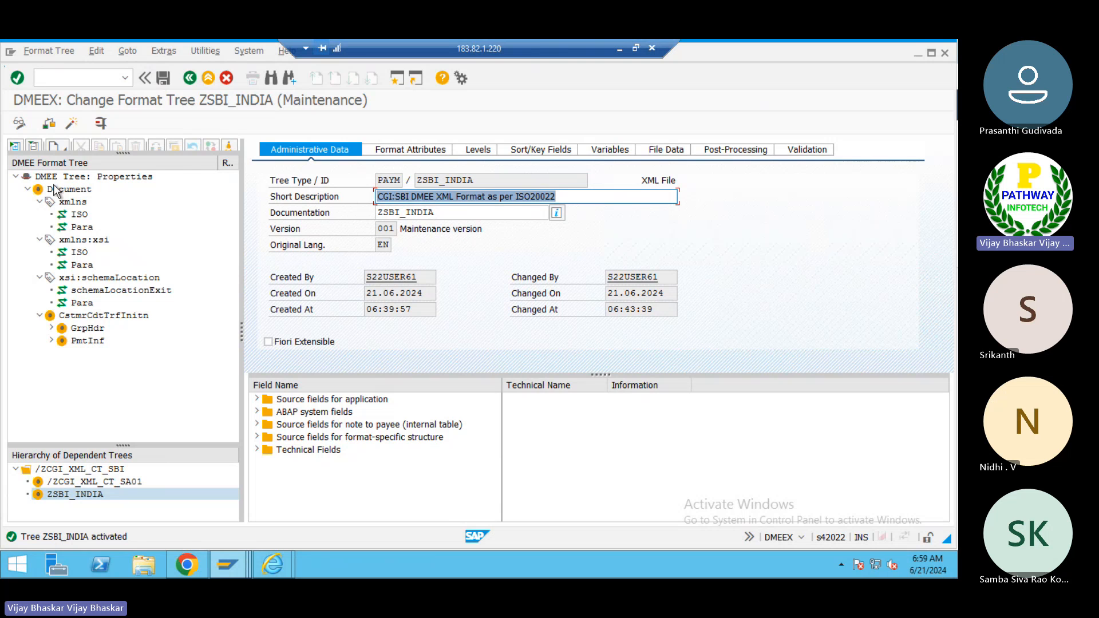
- Browse the format tree's Document, GrpHdr and PmtInf nodes, then return to the tree properties
left_click(25, 189)
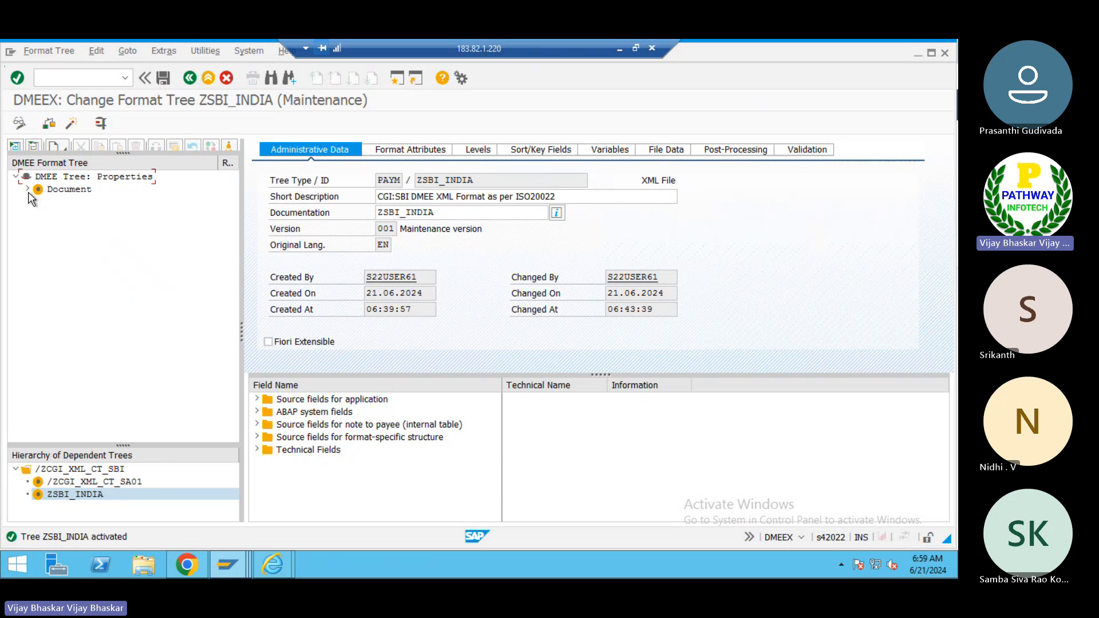
left_click(81, 177)
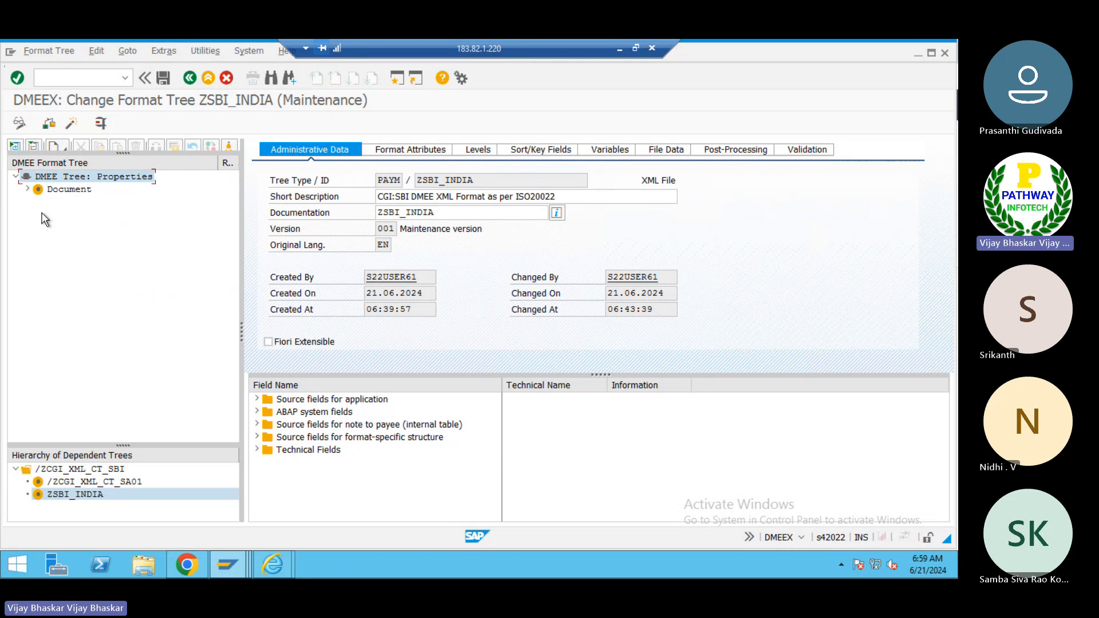
left_click(28, 189)
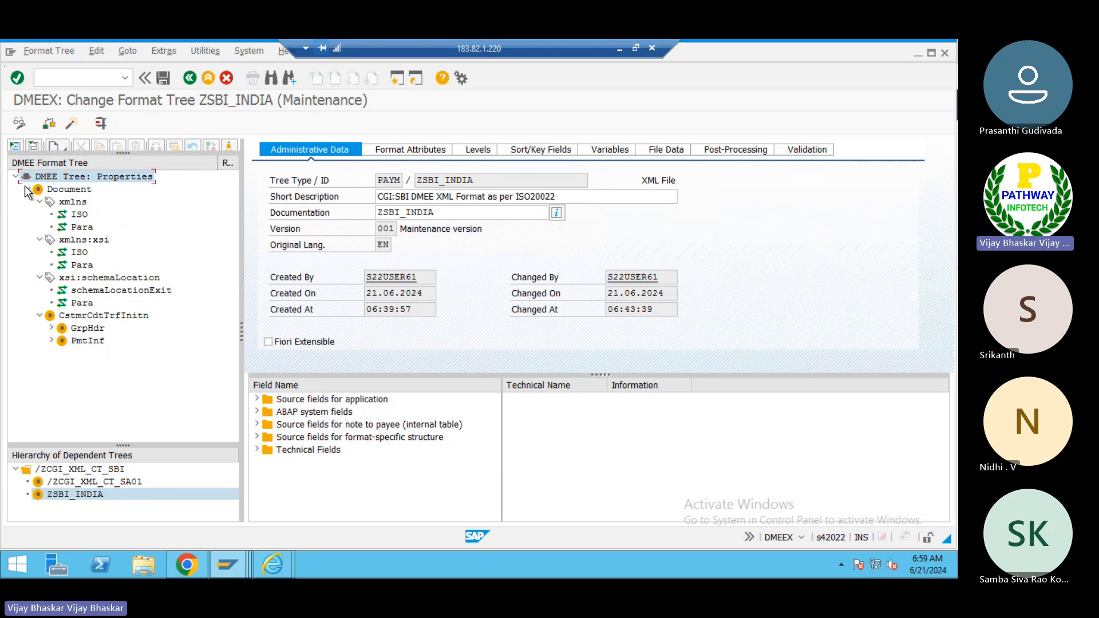
left_click(89, 329)
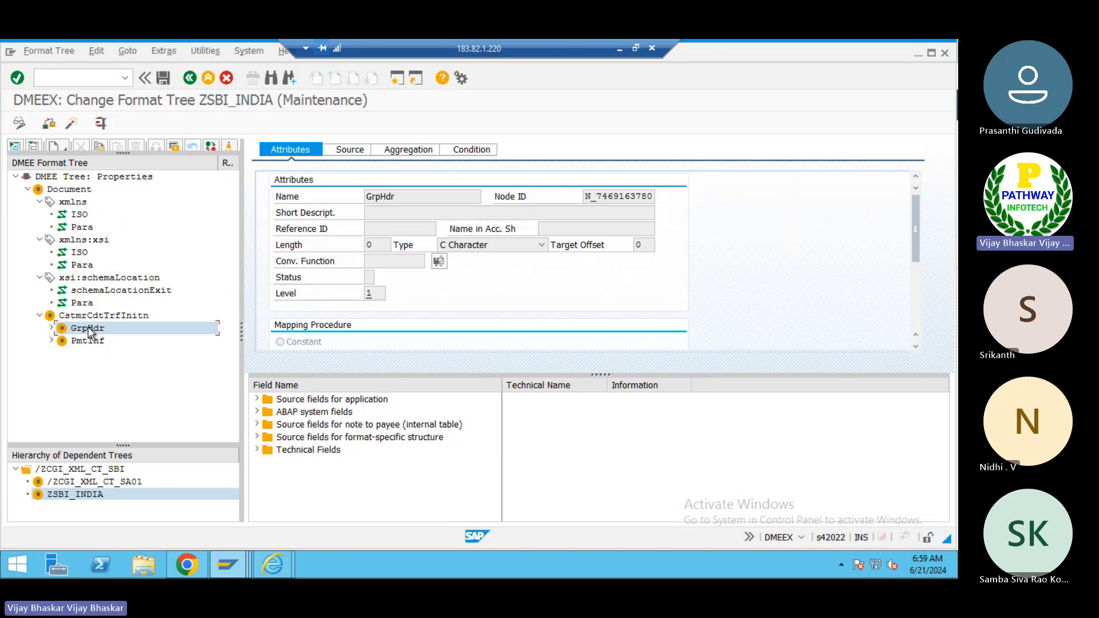
left_click(87, 342)
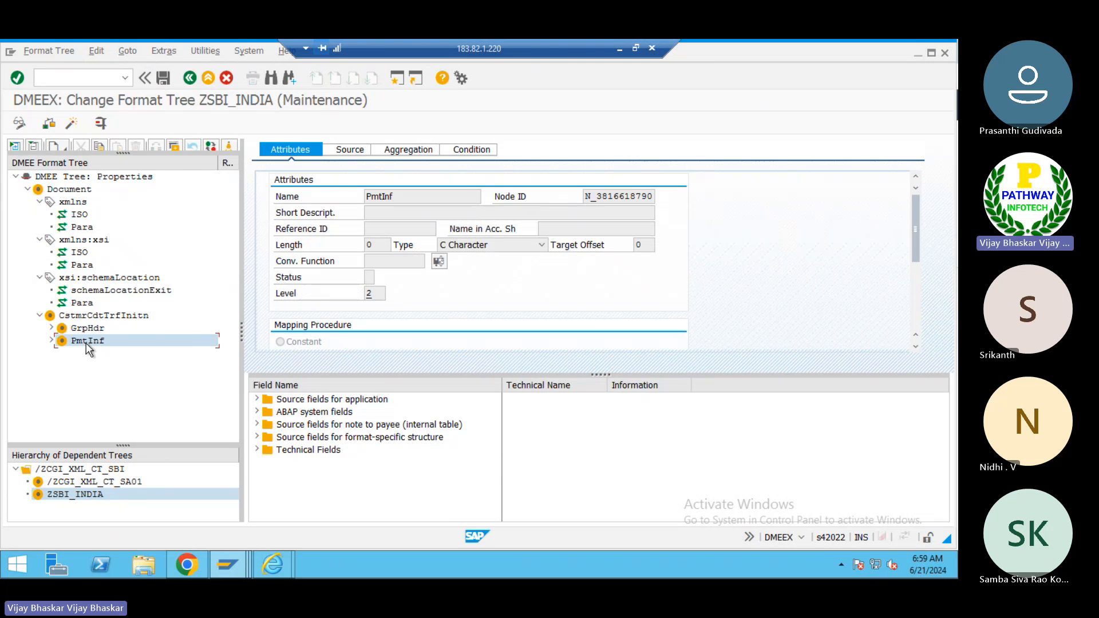
left_click(71, 175)
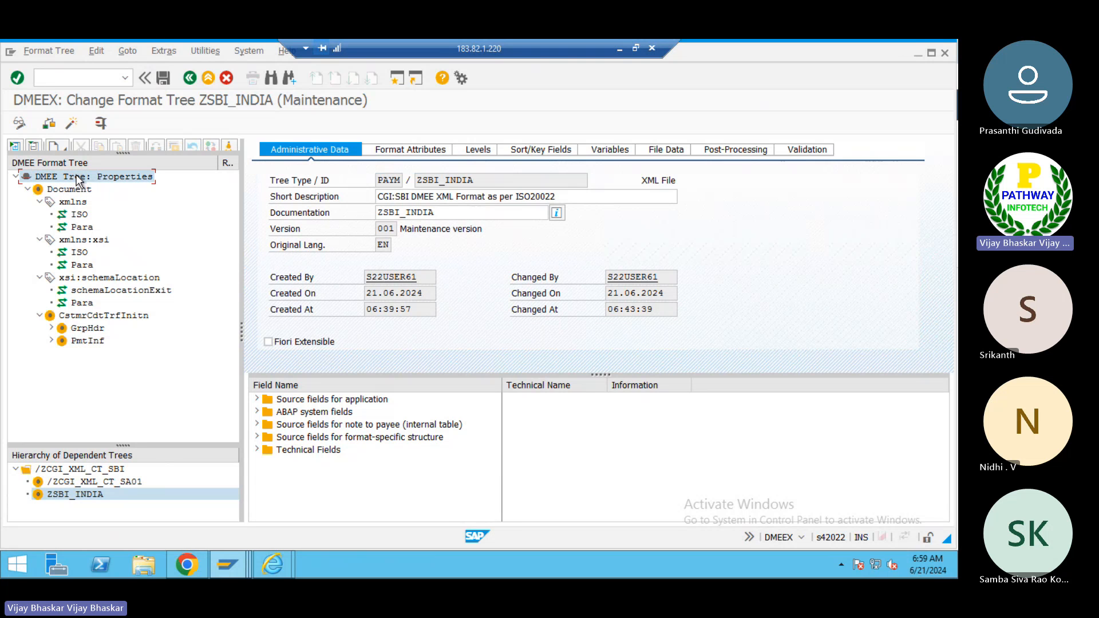
- Review the tree's administrative data: type and ID, short description, documentation and creation details
left_click(391, 182)
left_click_drag(392, 184, 375, 181)
left_click_drag(678, 181, 638, 181)
left_click(638, 181)
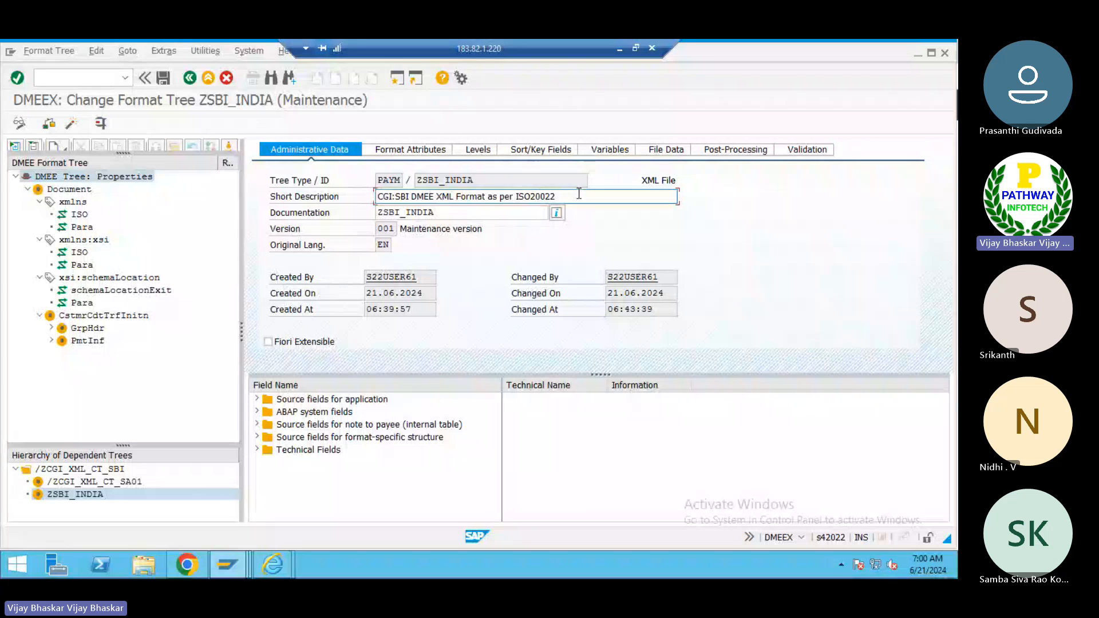
left_click(437, 197)
left_click(448, 210)
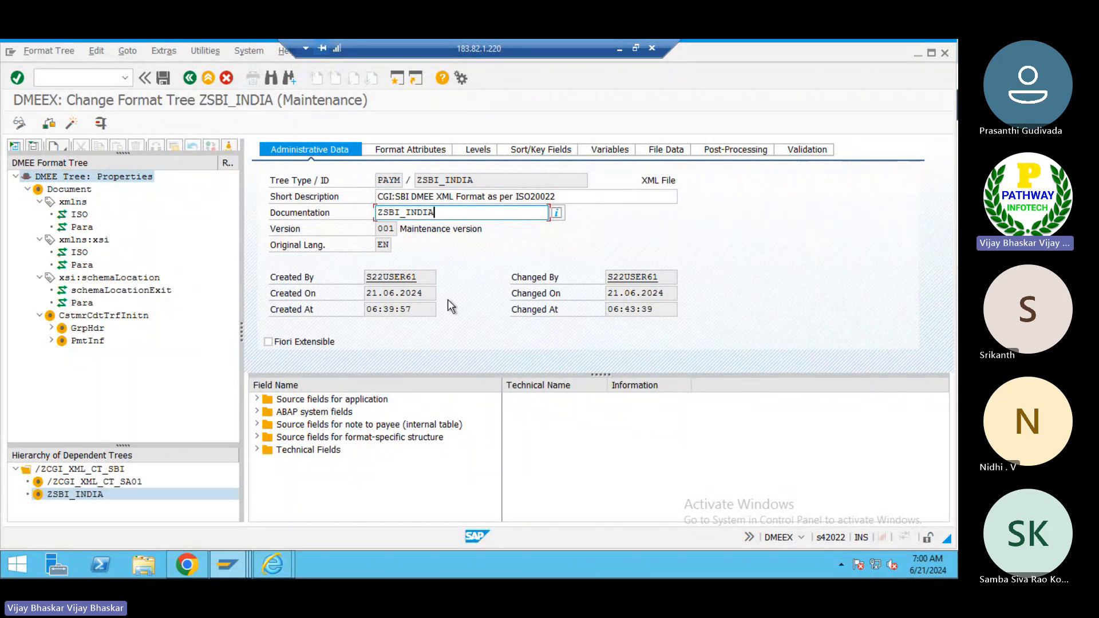
left_click(426, 289)
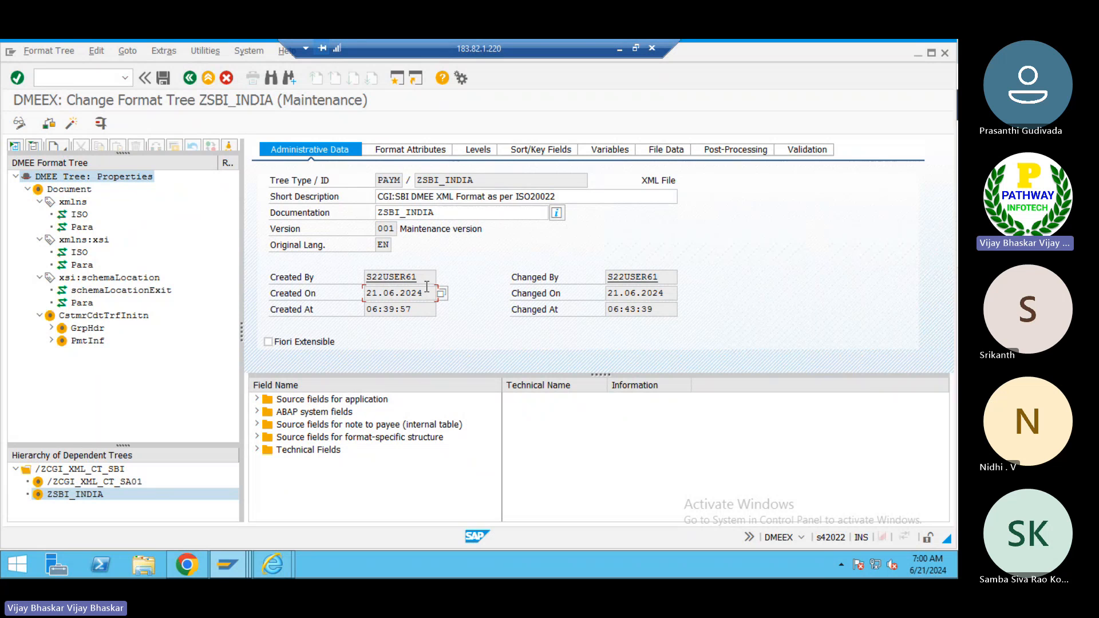
- Review the tree's format attributes and the repetition factors on the levels
left_click(399, 150)
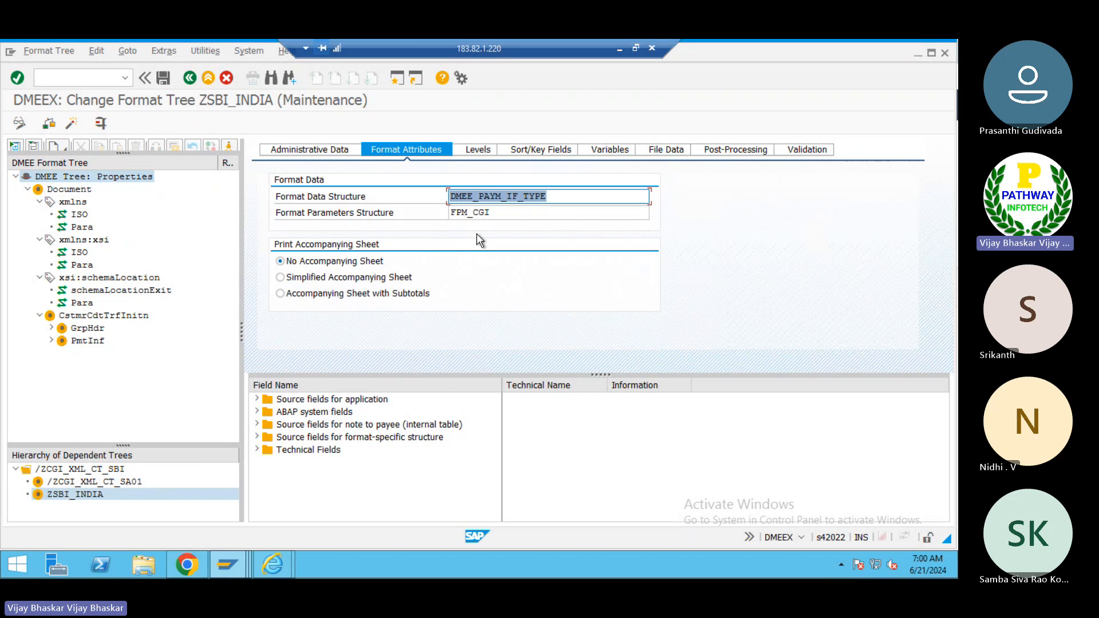
left_click(494, 213)
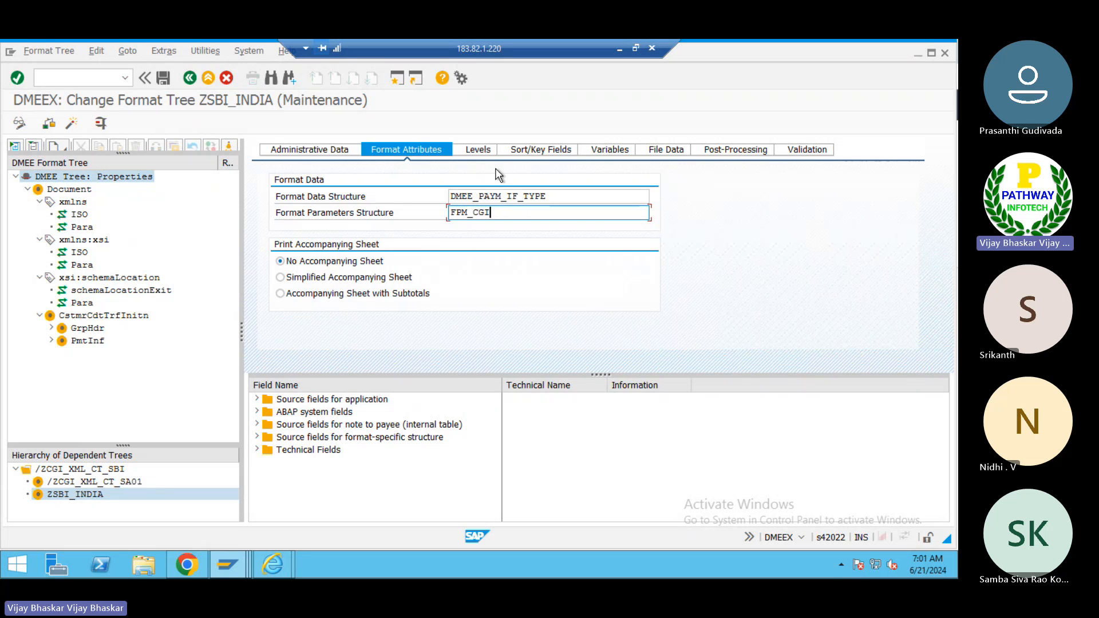
left_click(478, 152)
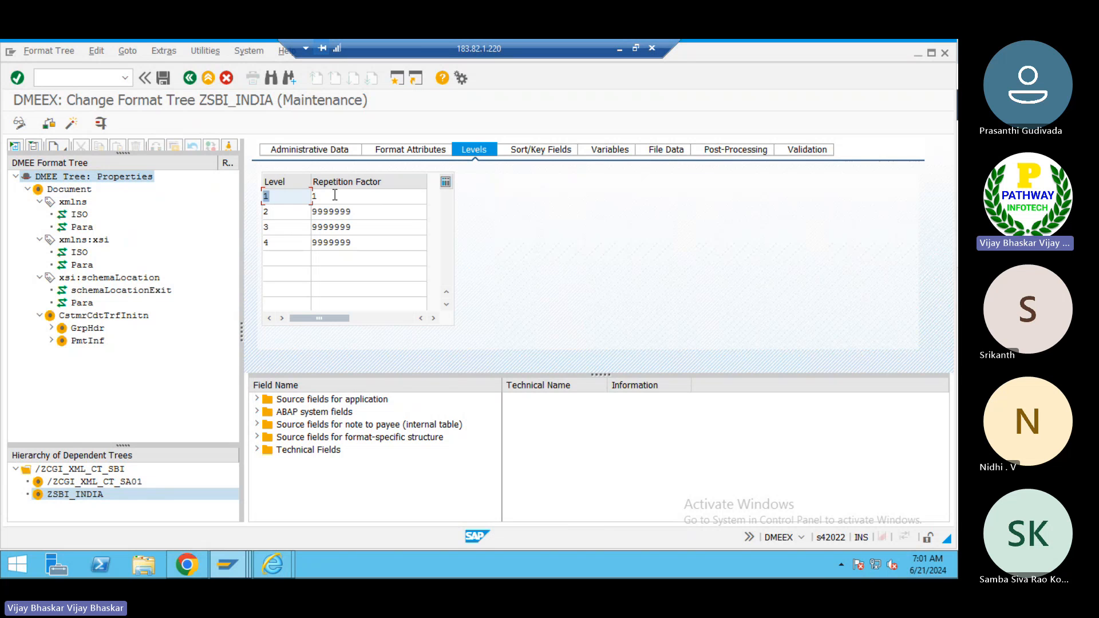
left_click(364, 213)
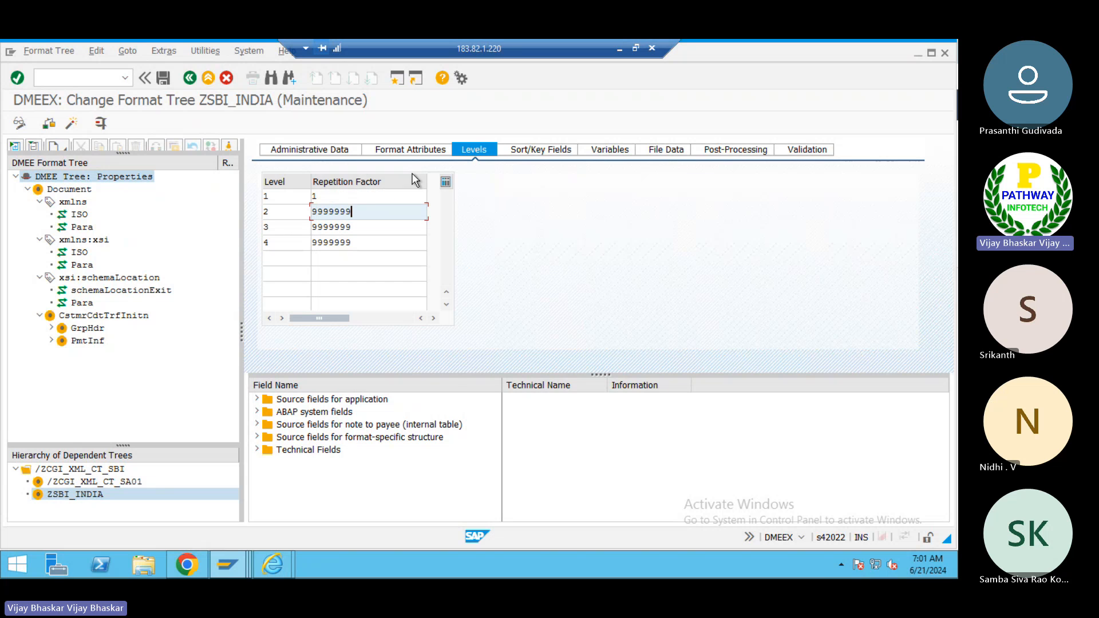
- Clear the No Sorting option for the first sort key field
left_click(535, 151)
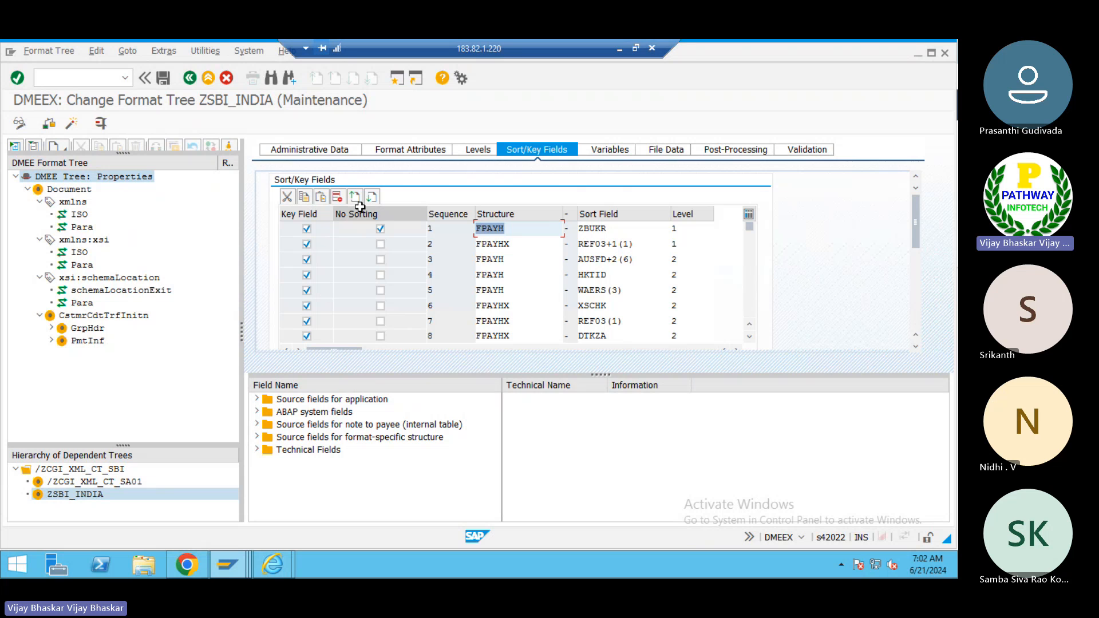
left_click(380, 229)
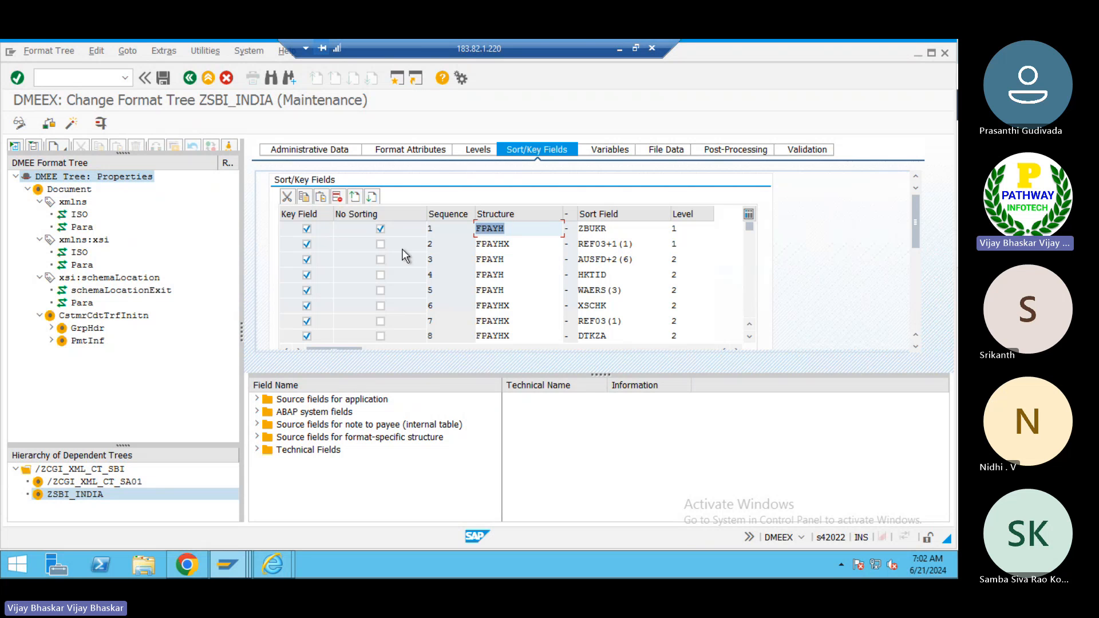
left_click(379, 227)
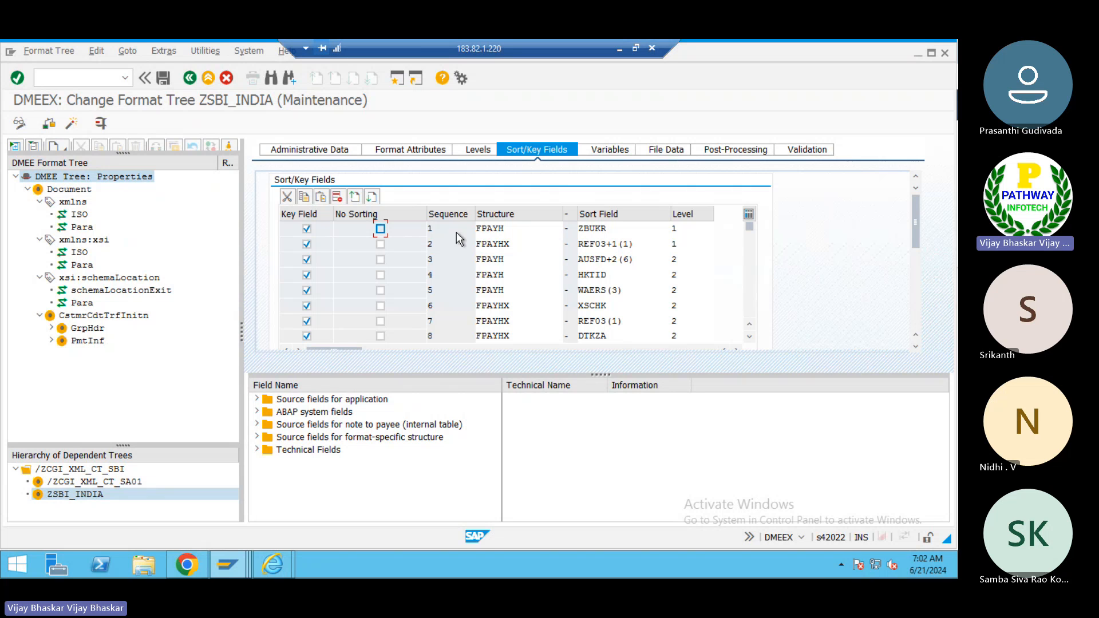
- Inspect the first sort key's FPAYH structure and ZBUKR sort field among the application source fields
left_click(541, 229)
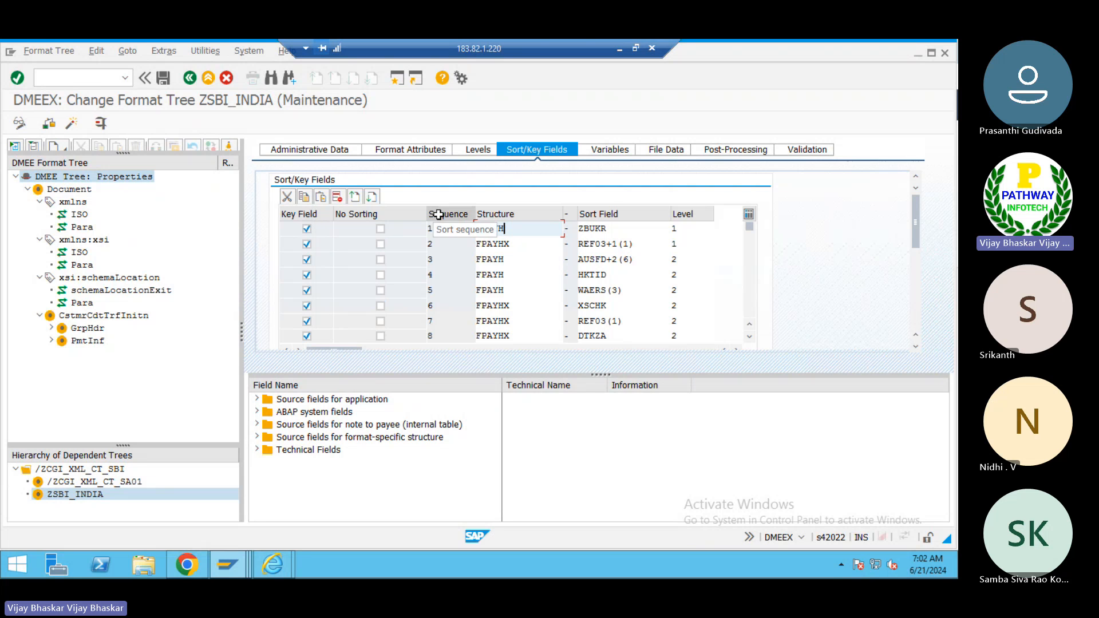
left_click(615, 227)
left_click(513, 228)
left_click_drag(513, 228, 454, 242)
left_click(439, 275)
left_click(257, 400)
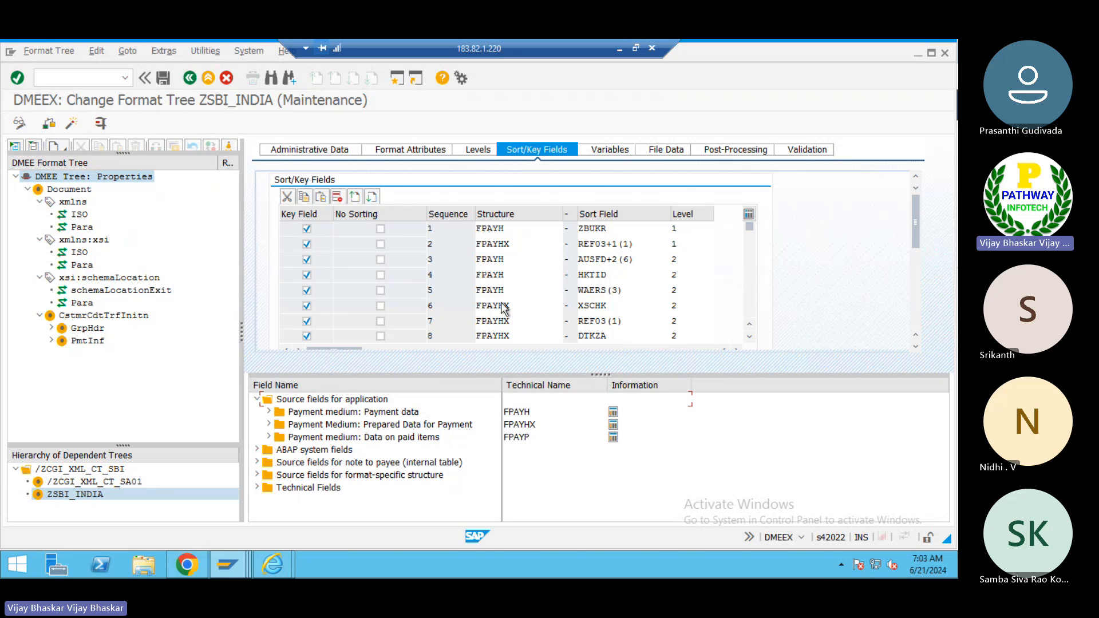
left_click(511, 227)
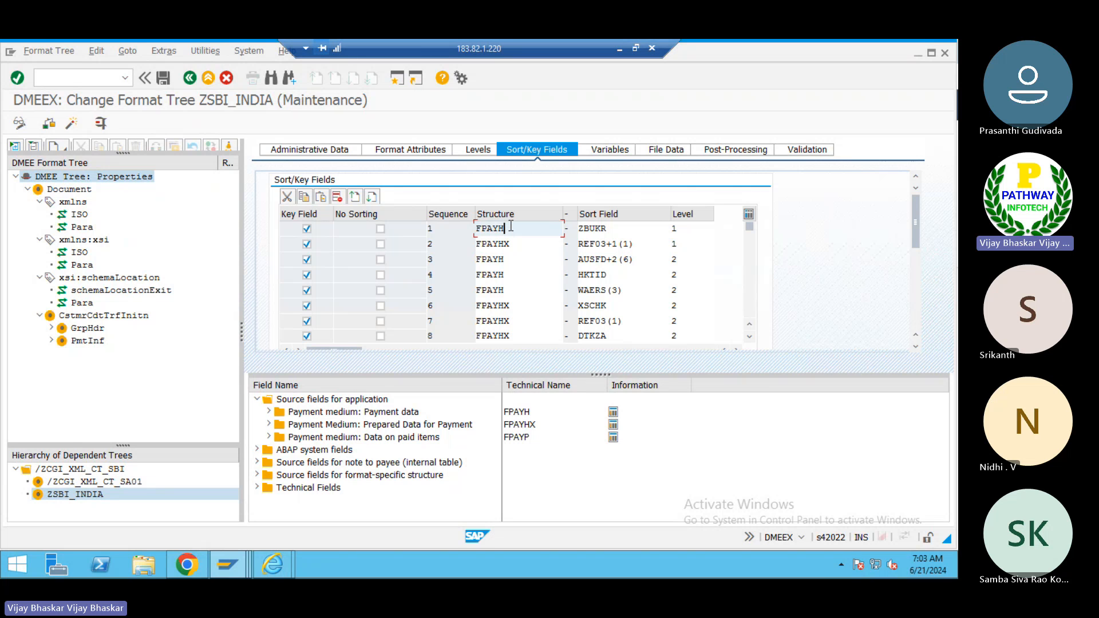
key("Home")
left_click(268, 412)
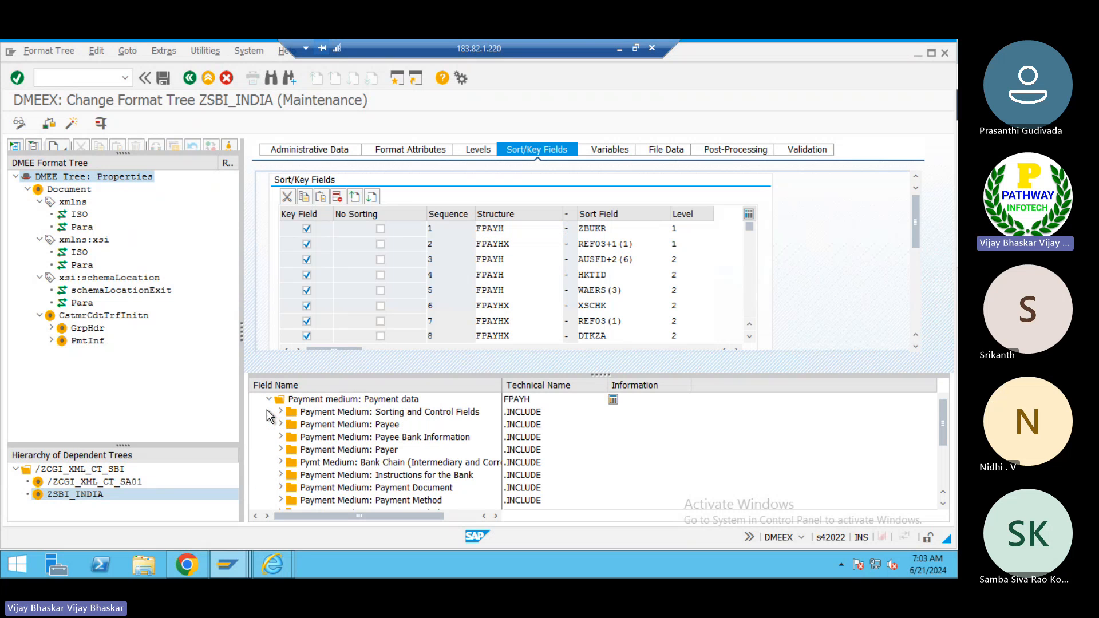
left_click(530, 400)
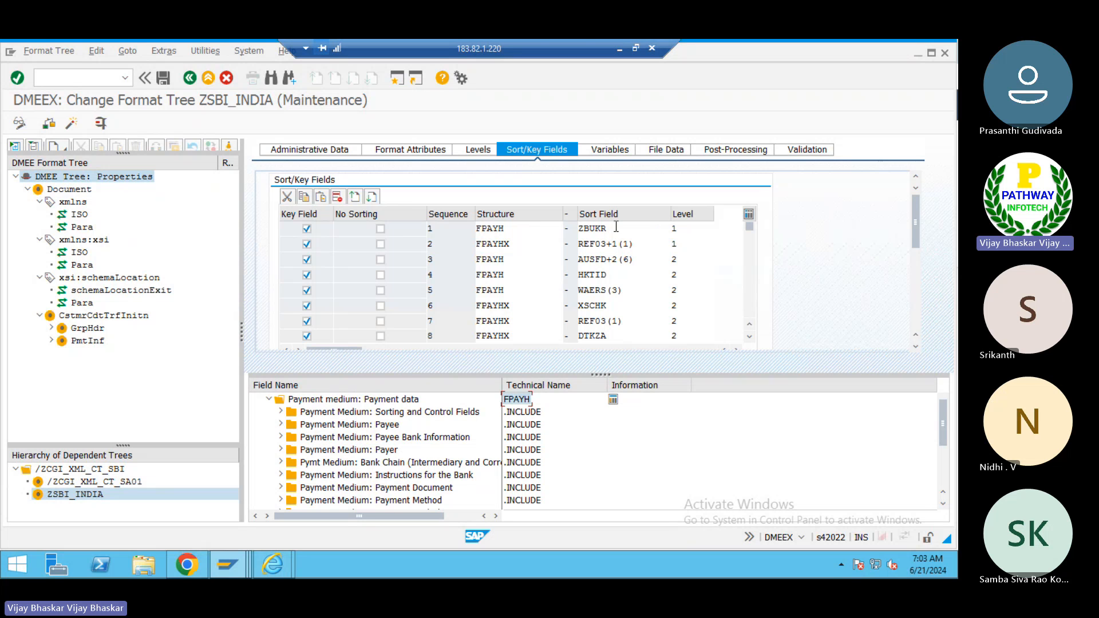
left_click_drag(616, 227, 579, 229)
left_click(579, 229)
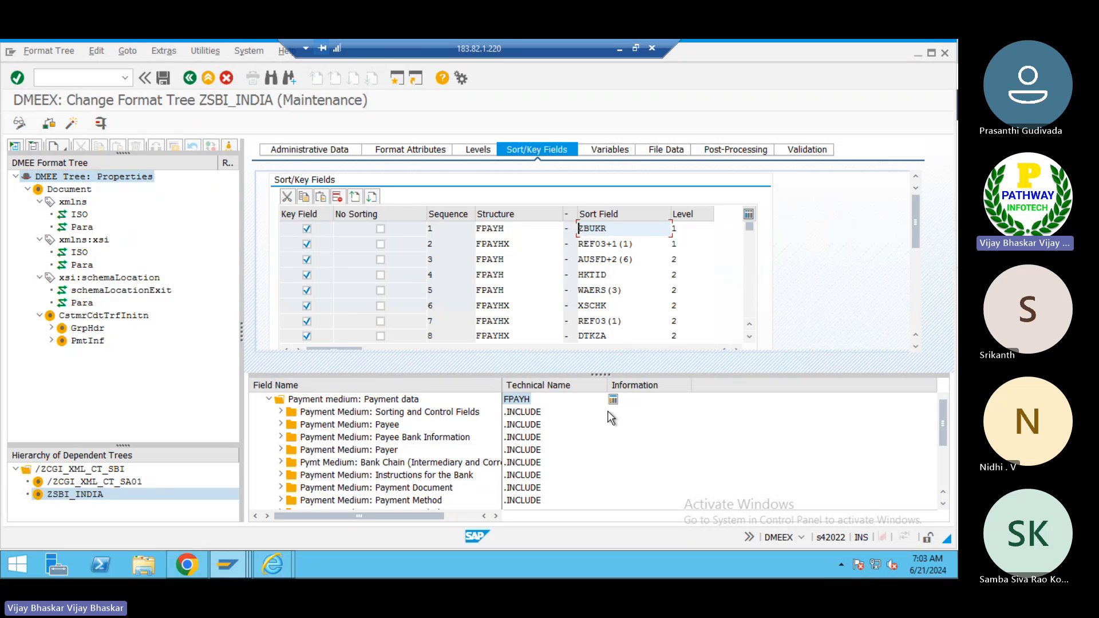
- Open the FPAYH structure definition and search its components for ZBUKR
left_click(612, 399)
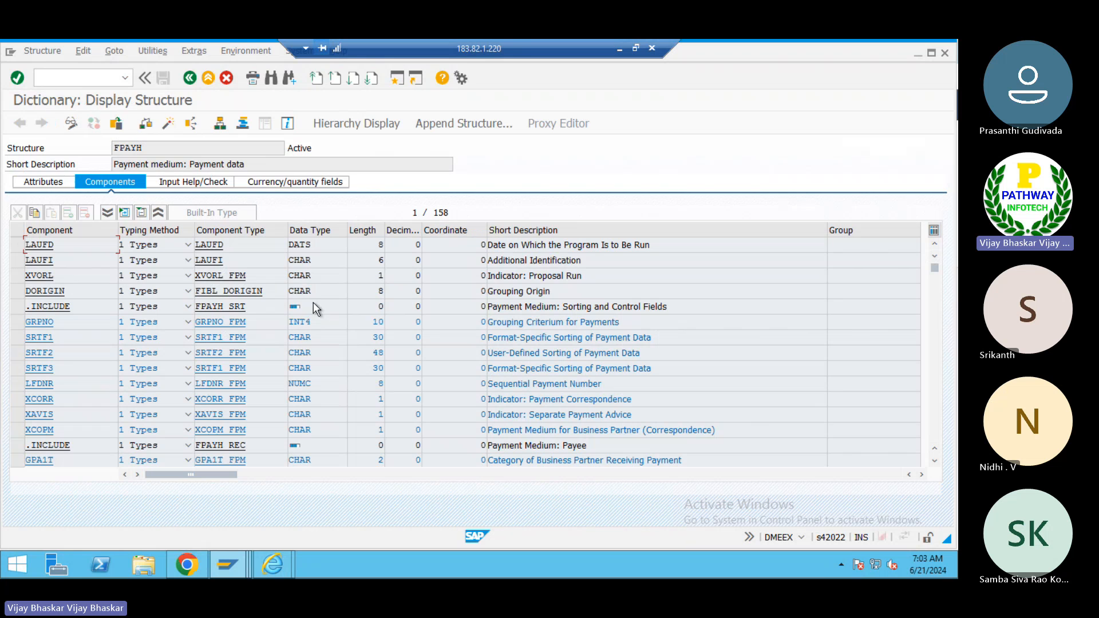
key("ctrl+f")
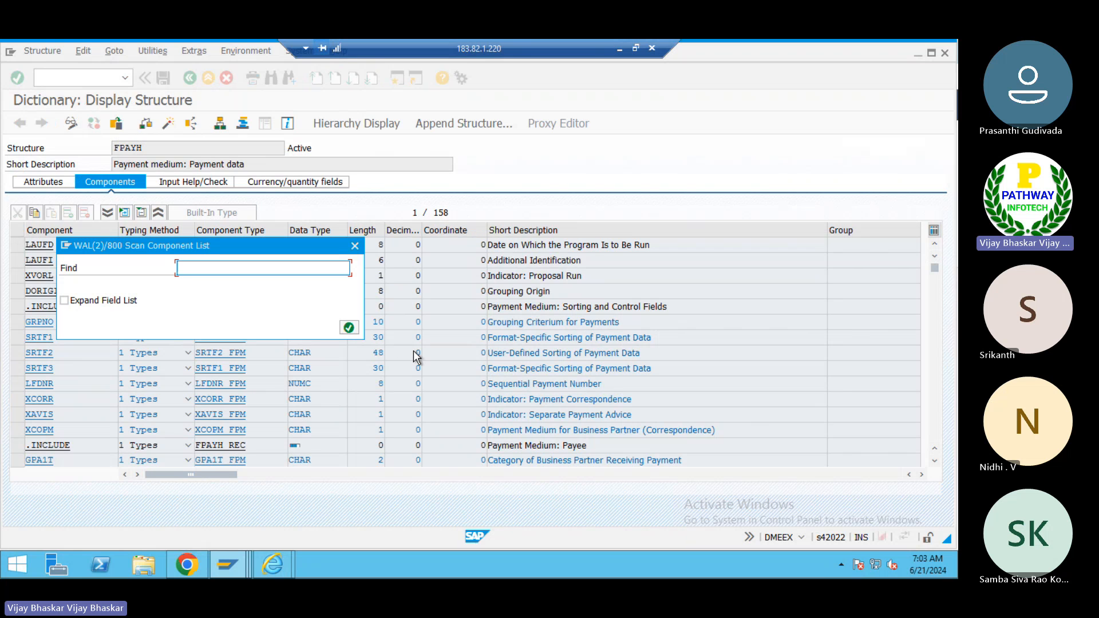
type("zbukr")
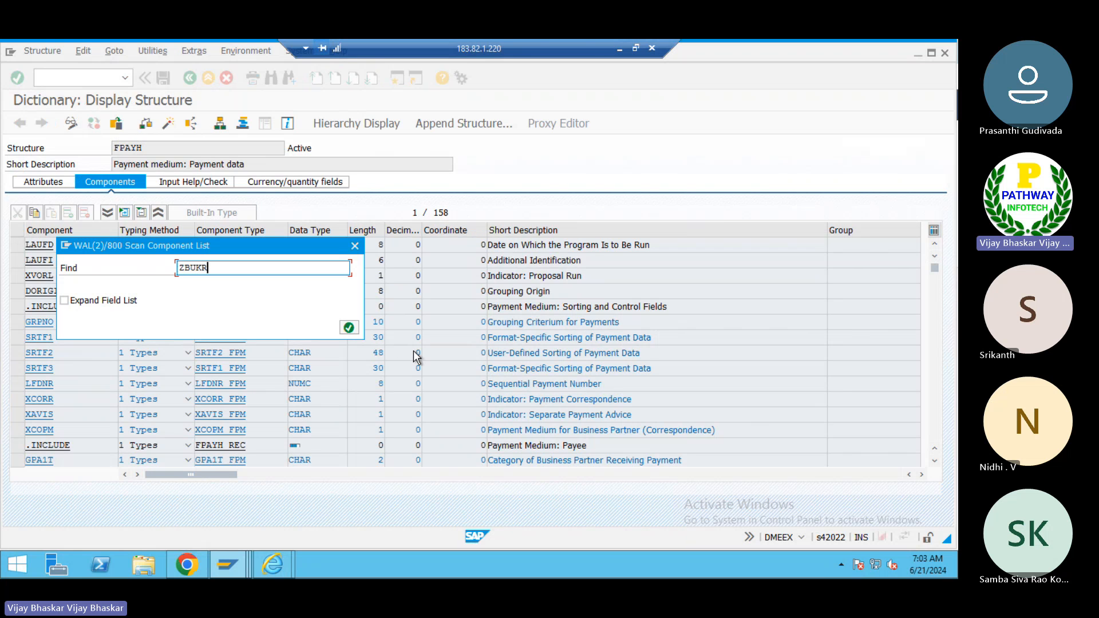
left_click(348, 327)
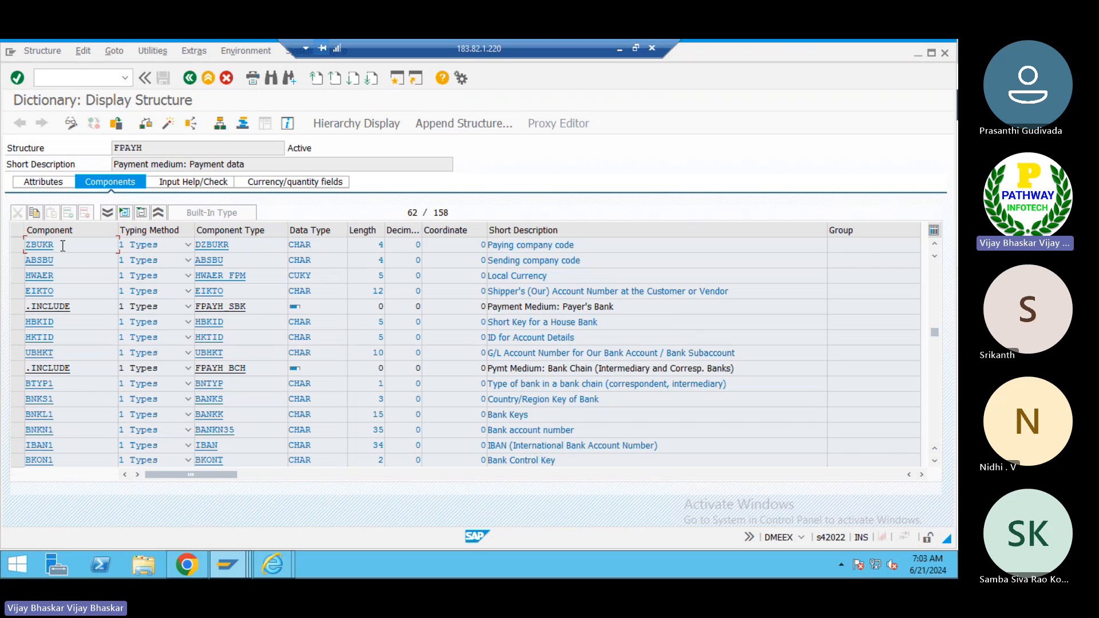
left_click_drag(62, 245, 15, 242)
left_click_drag(588, 245, 487, 244)
left_click(487, 245)
left_click(141, 147)
left_click_drag(140, 148, 114, 148)
left_click(112, 148)
left_click_drag(459, 207, 432, 212)
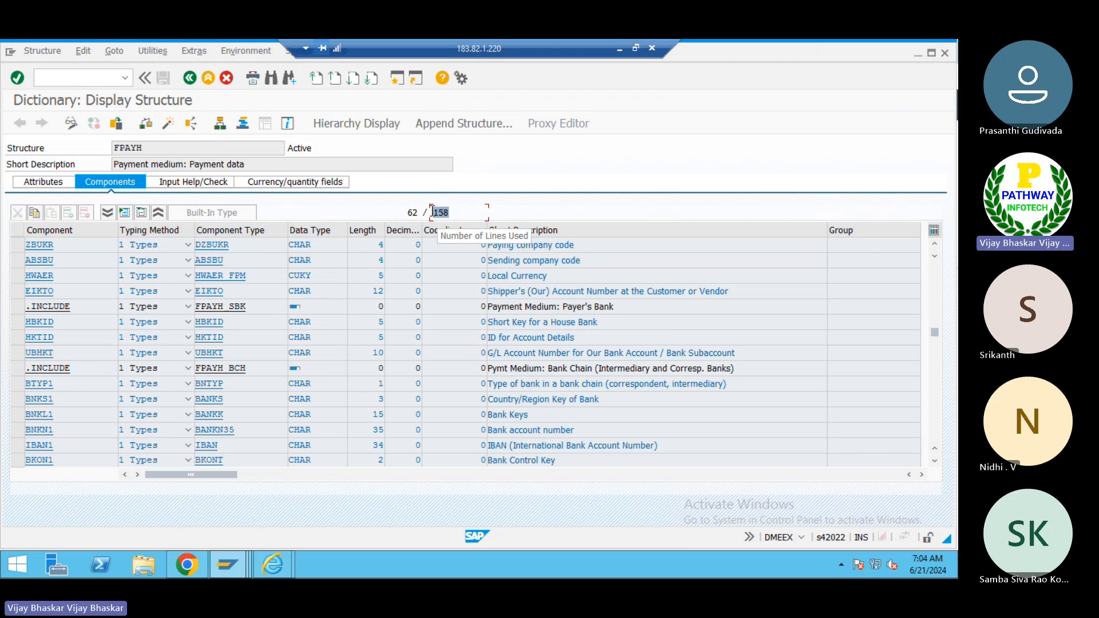
left_click(432, 212)
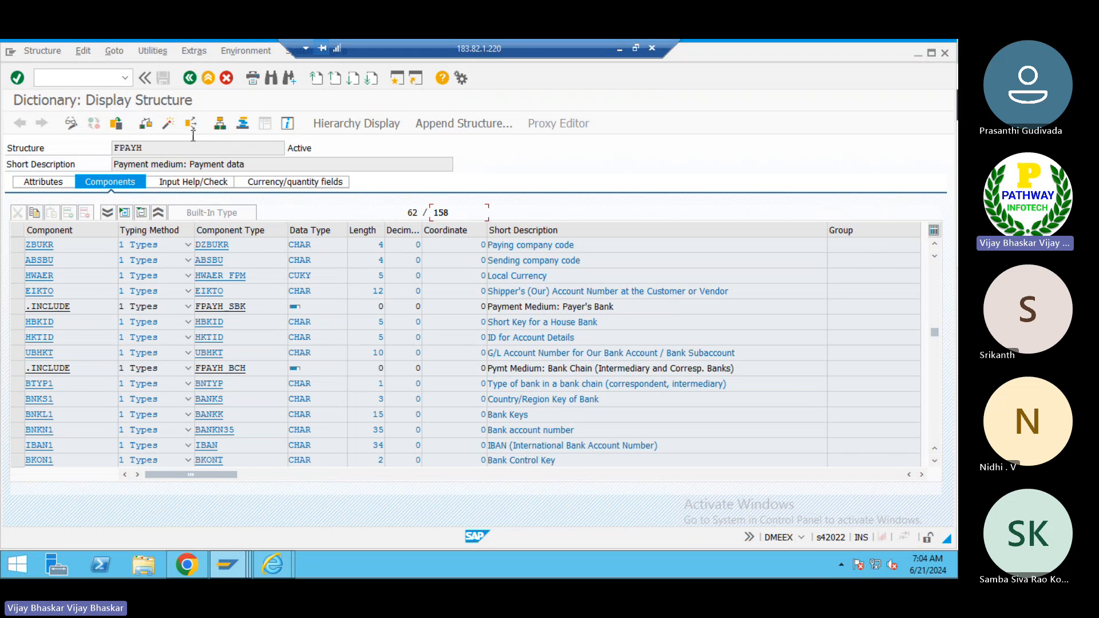
- Return to the format tree and expand, then collapse, the FPAYH Sorting and Control Fields include among the source fields
left_click(189, 78)
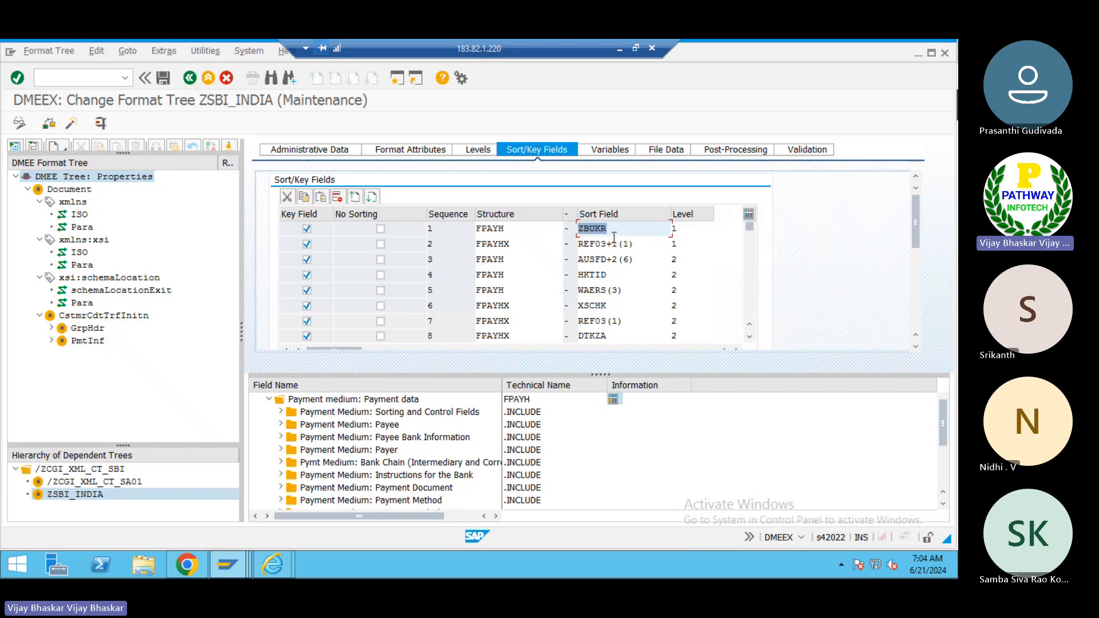
left_click(280, 412)
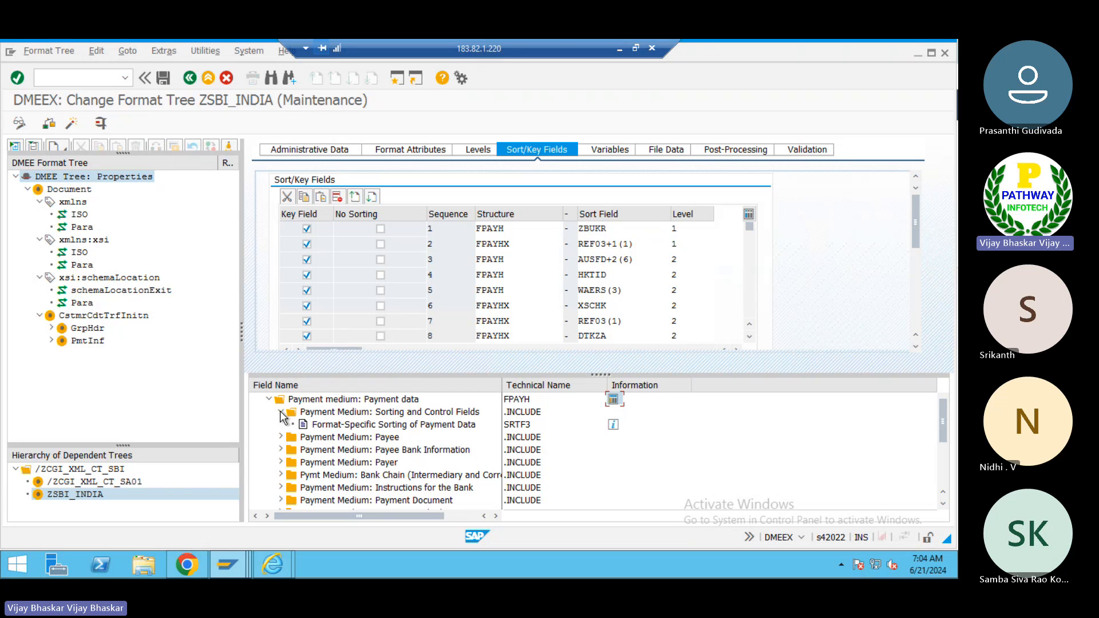
left_click(281, 412)
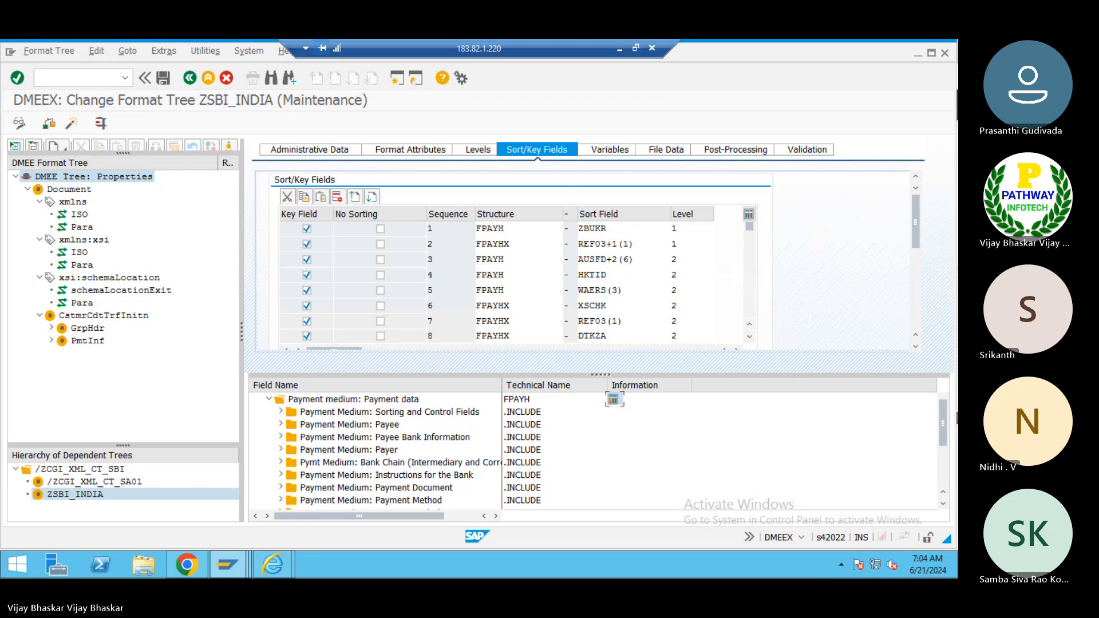
key("alt+Tab")
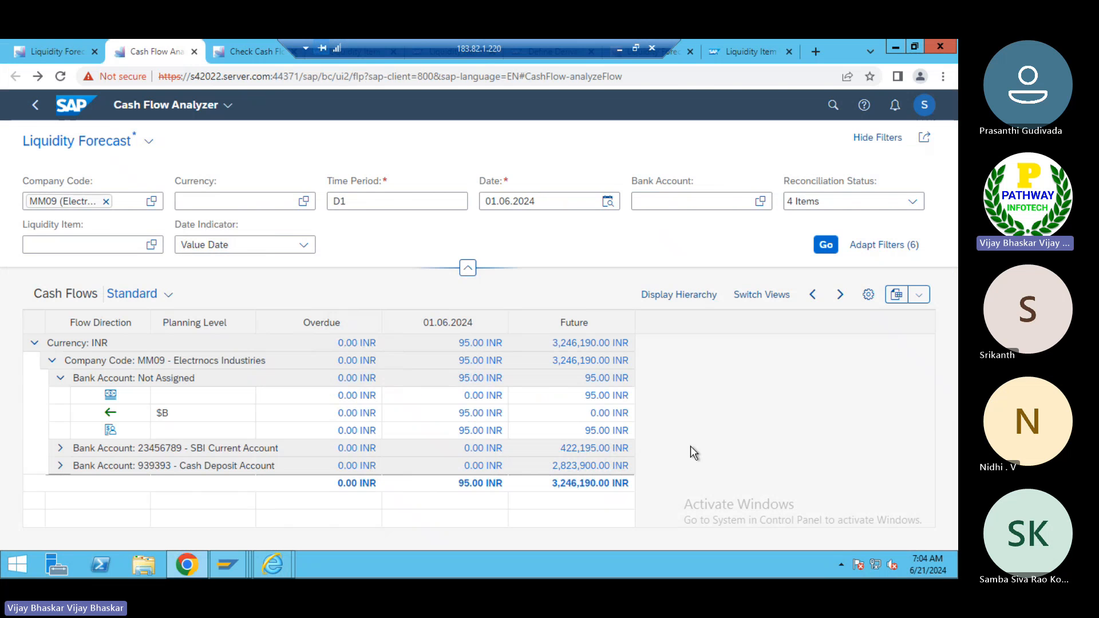
key("alt+Tab")
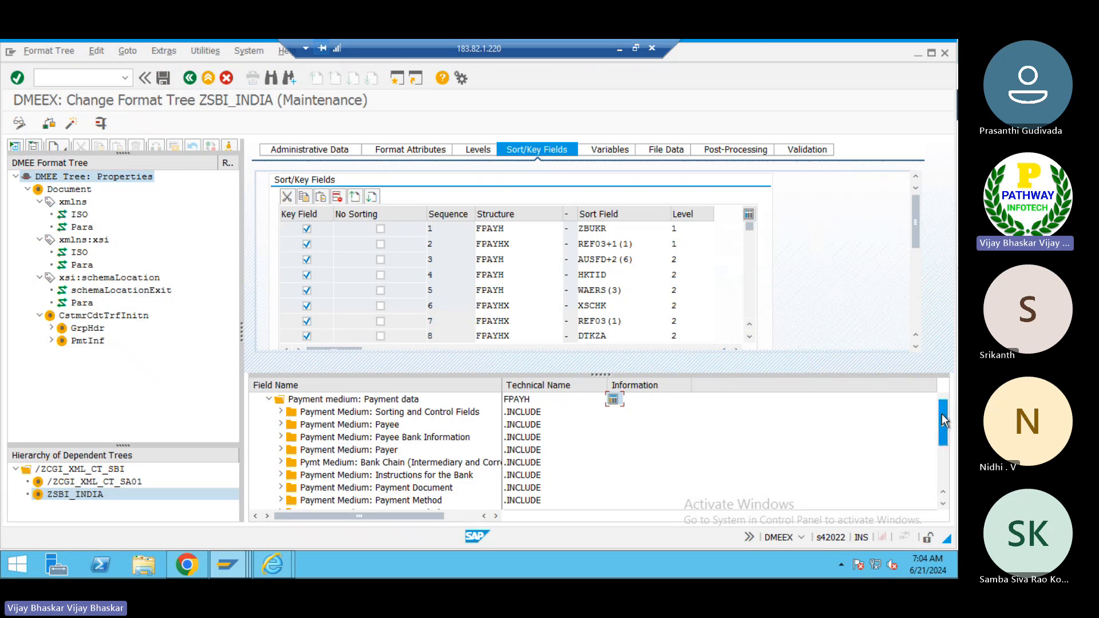
- Examine the application source field structures and the first two sort key entries, ZBUKR and REF03+1(1)
left_click_drag(943, 420, 943, 449)
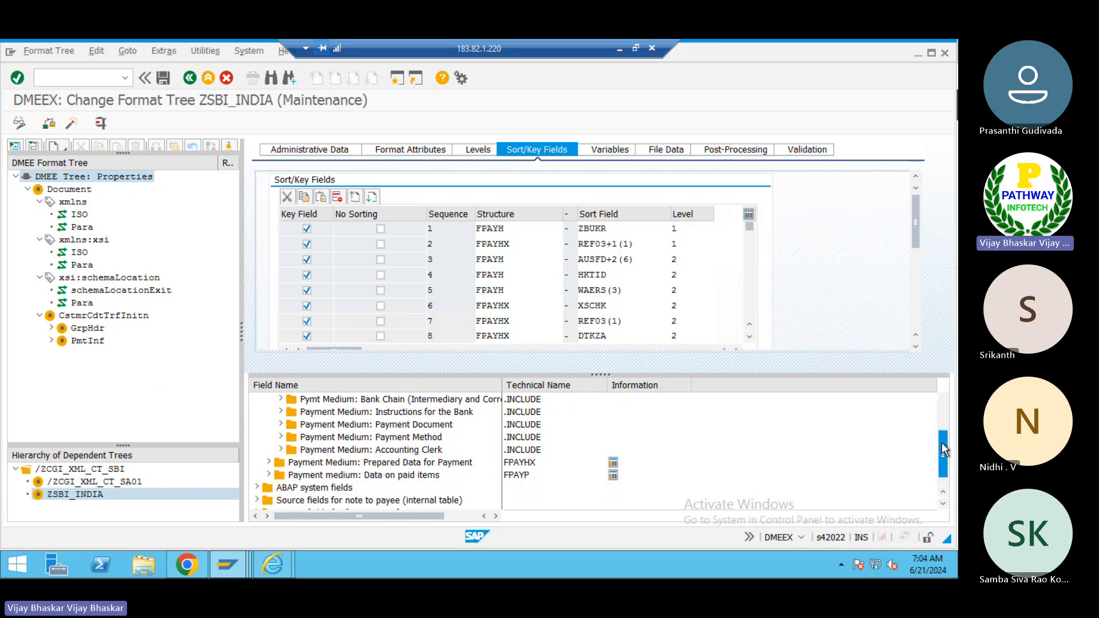
left_click_drag(942, 442, 942, 440)
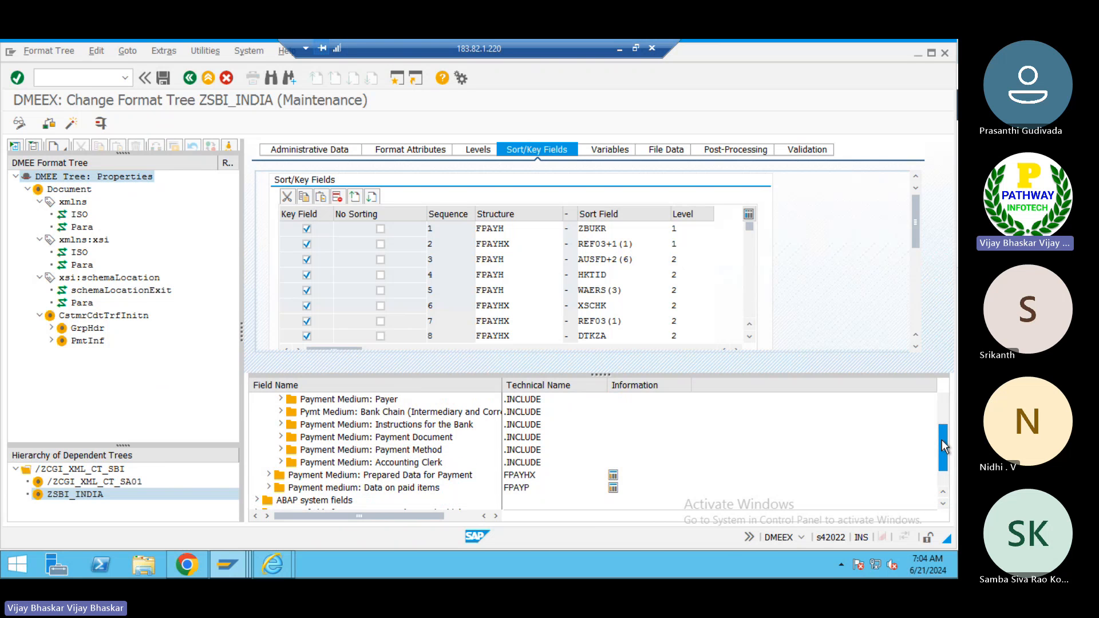
left_click_drag(942, 438, 933, 422)
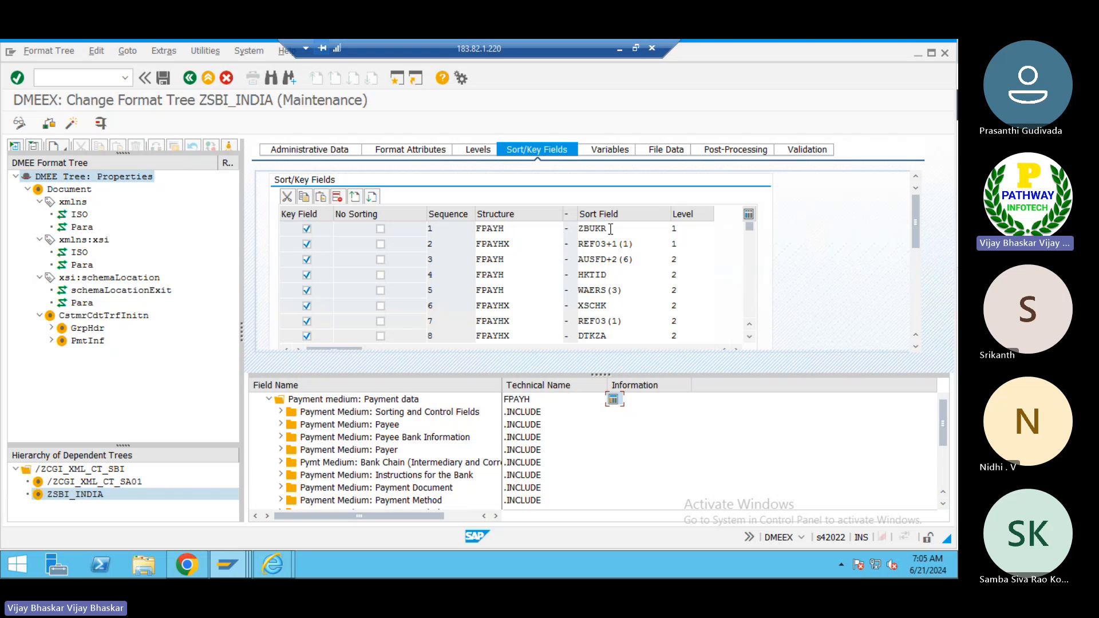
left_click_drag(610, 228, 578, 226)
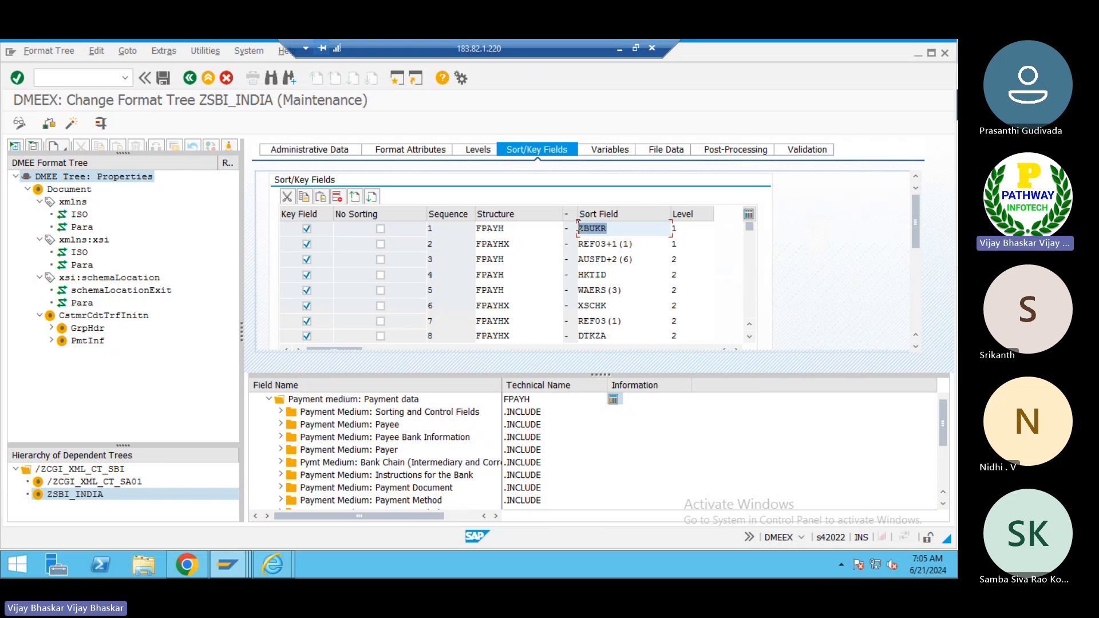
left_click(577, 226)
left_click_drag(518, 243, 471, 245)
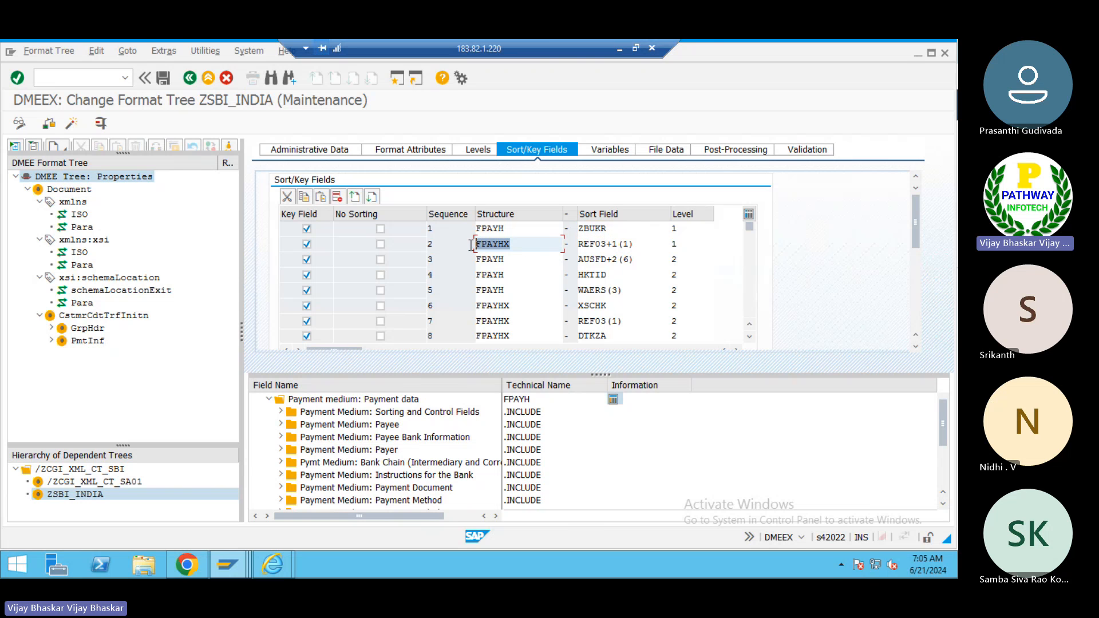
left_click(470, 245)
left_click(267, 398)
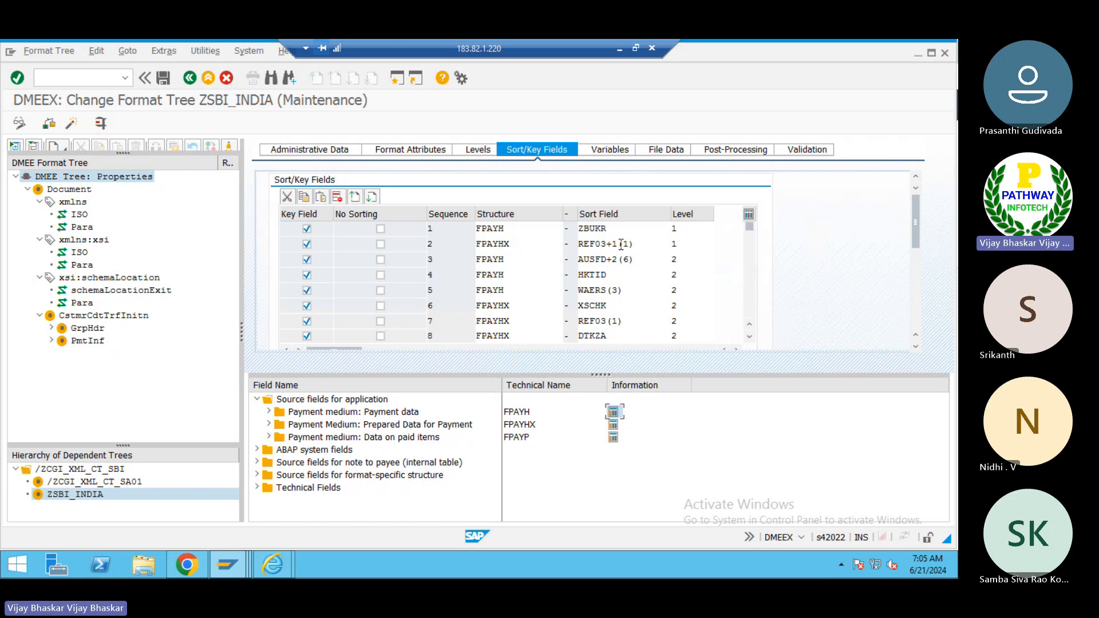
left_click_drag(608, 244, 579, 245)
key("ctrl+c")
left_click(578, 247)
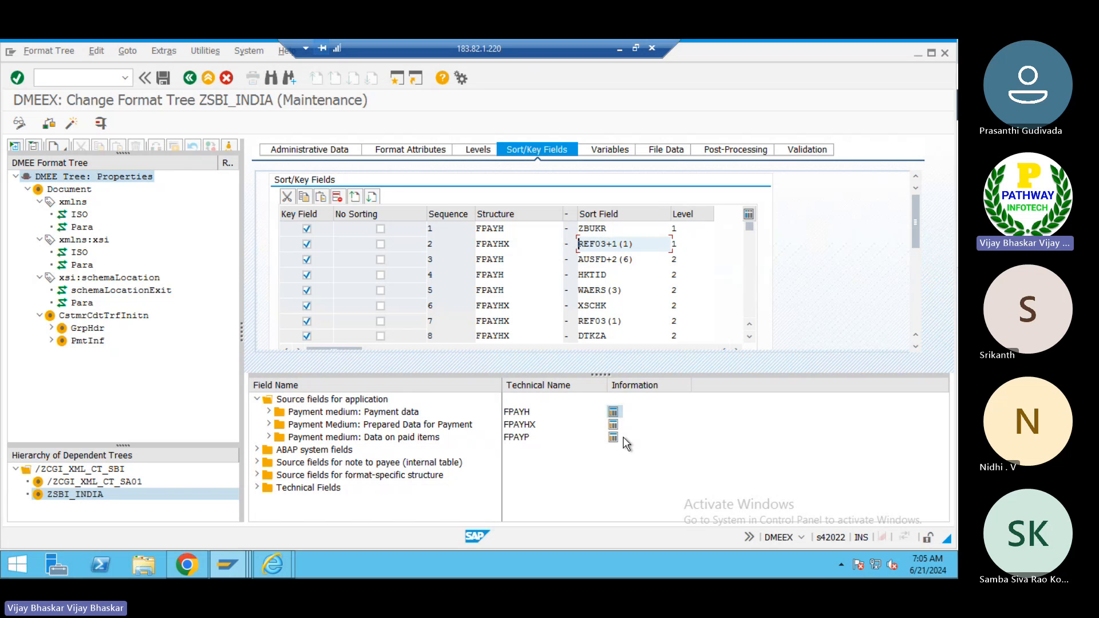
- Open the FPAYHX structure definition, search its components for REF03, and return to the format tree
left_click(612, 424)
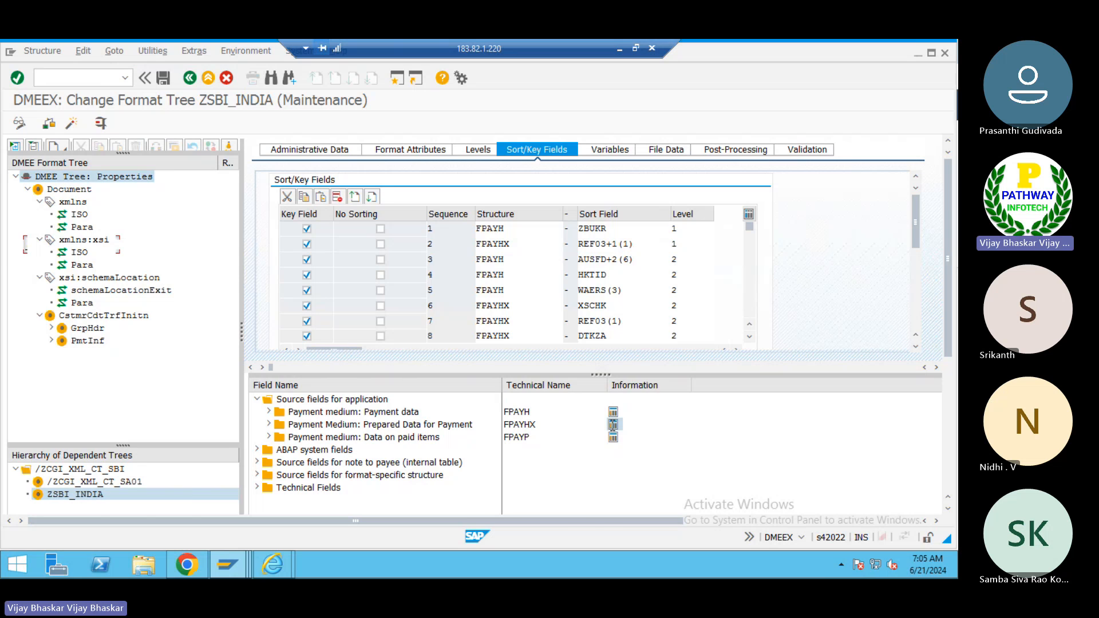
key("ctrl+f")
key("ctrl+v")
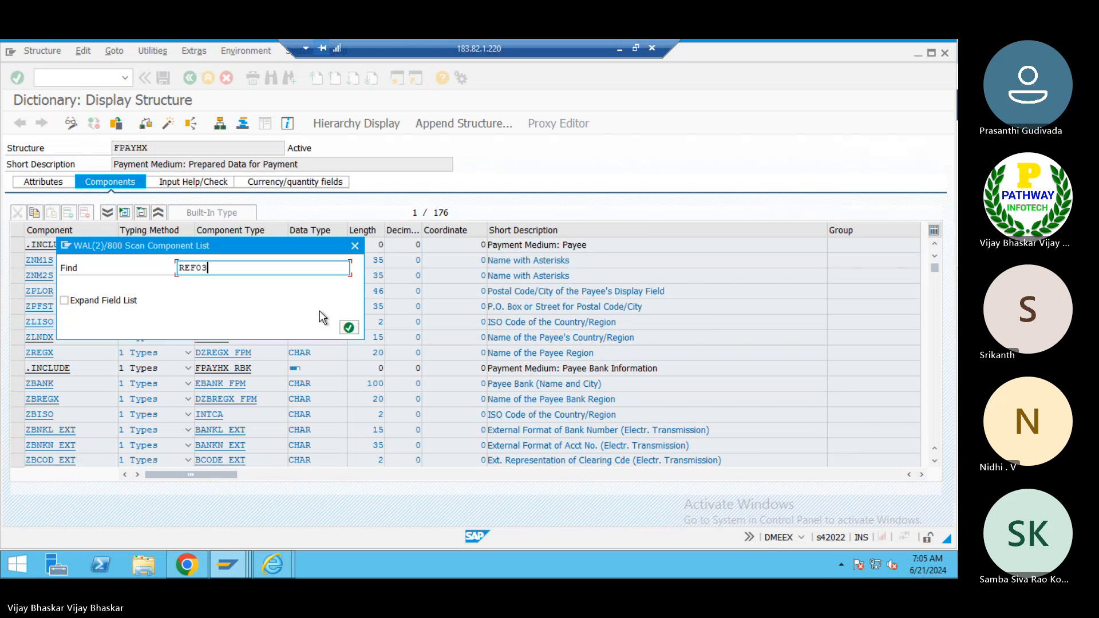
key("Return")
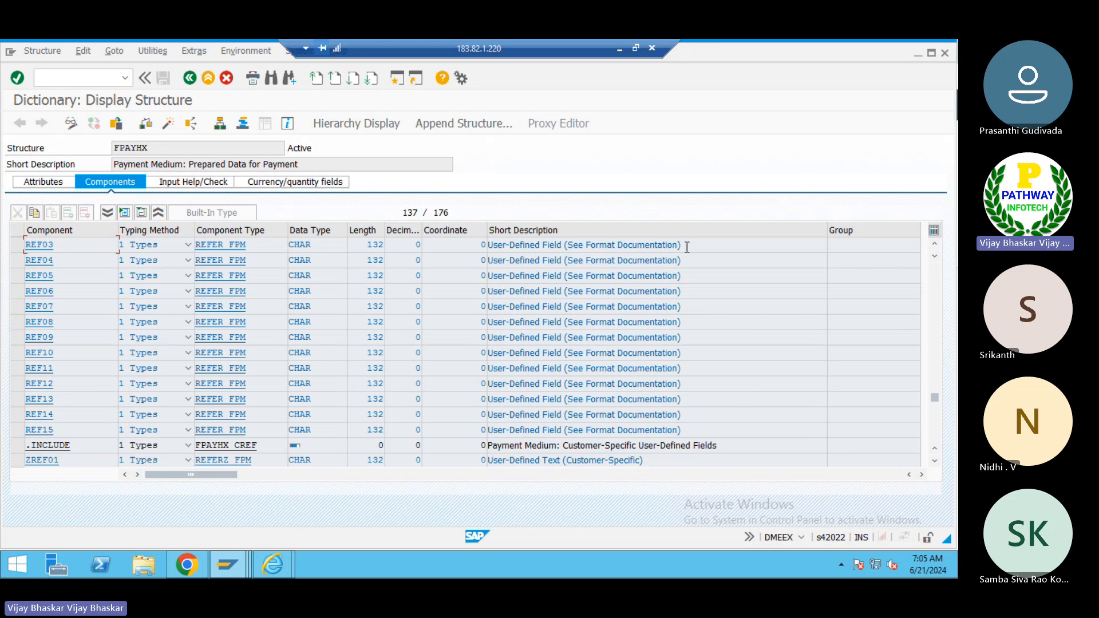
left_click_drag(689, 244, 489, 257)
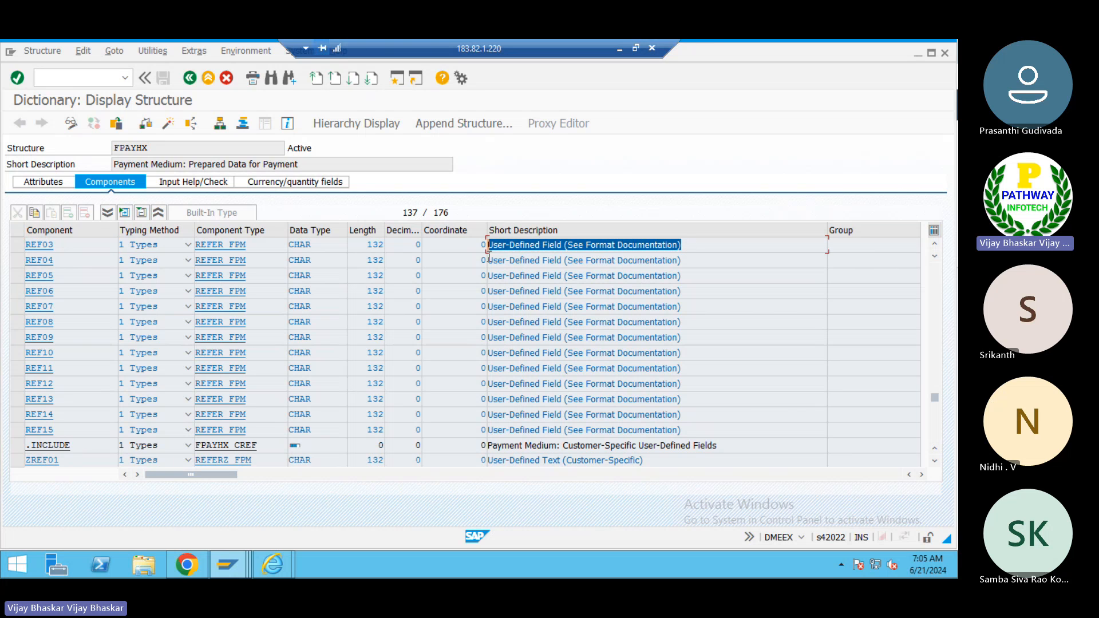
left_click(366, 246)
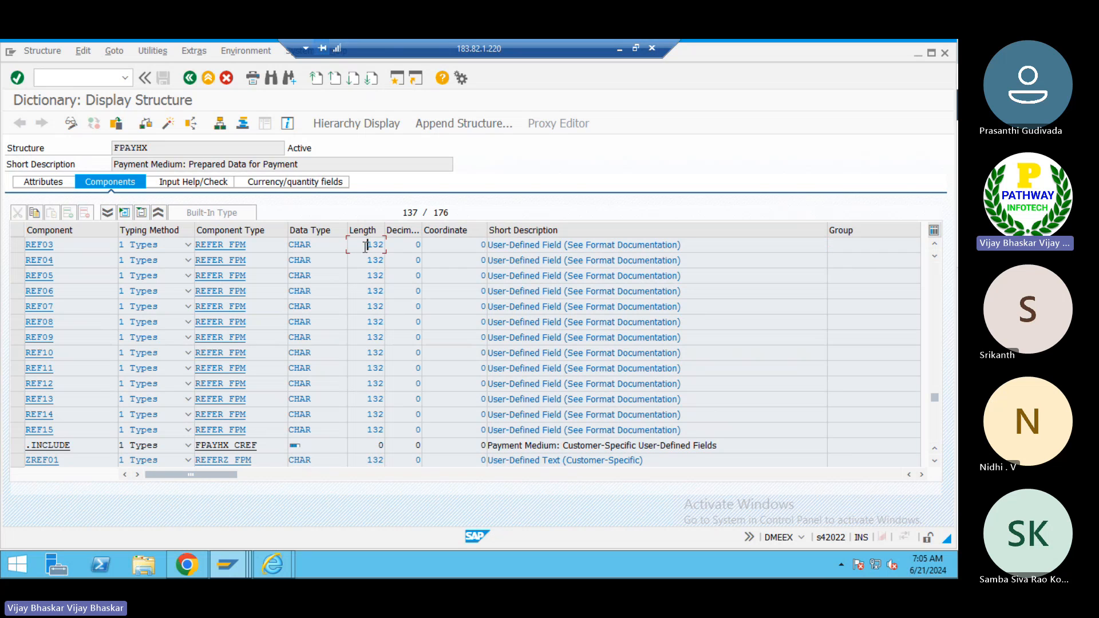
left_click_drag(365, 246, 196, 245)
left_click(264, 246)
left_click(197, 245)
left_click(190, 78)
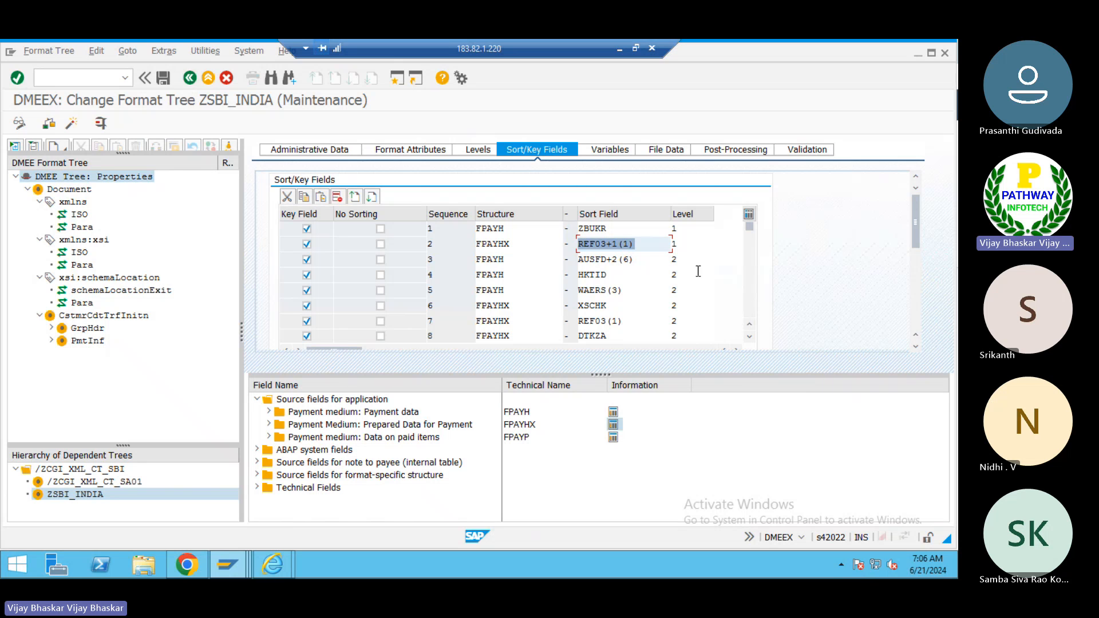
- Review the structure, sort field and level of each sort key entry down to the end of the list
left_click(618, 226)
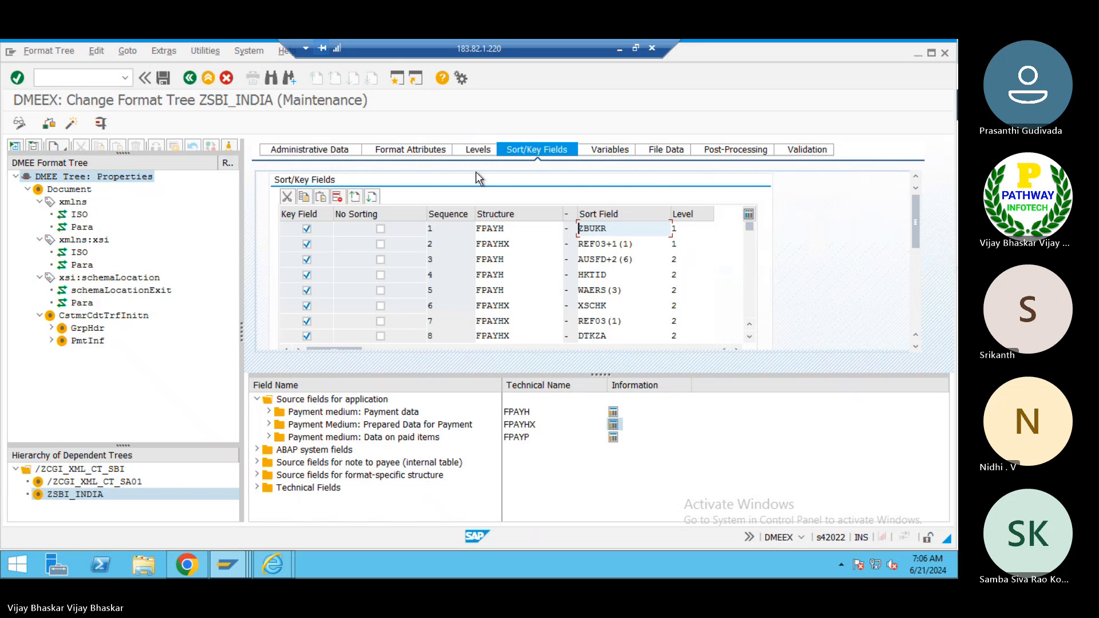
left_click(686, 229)
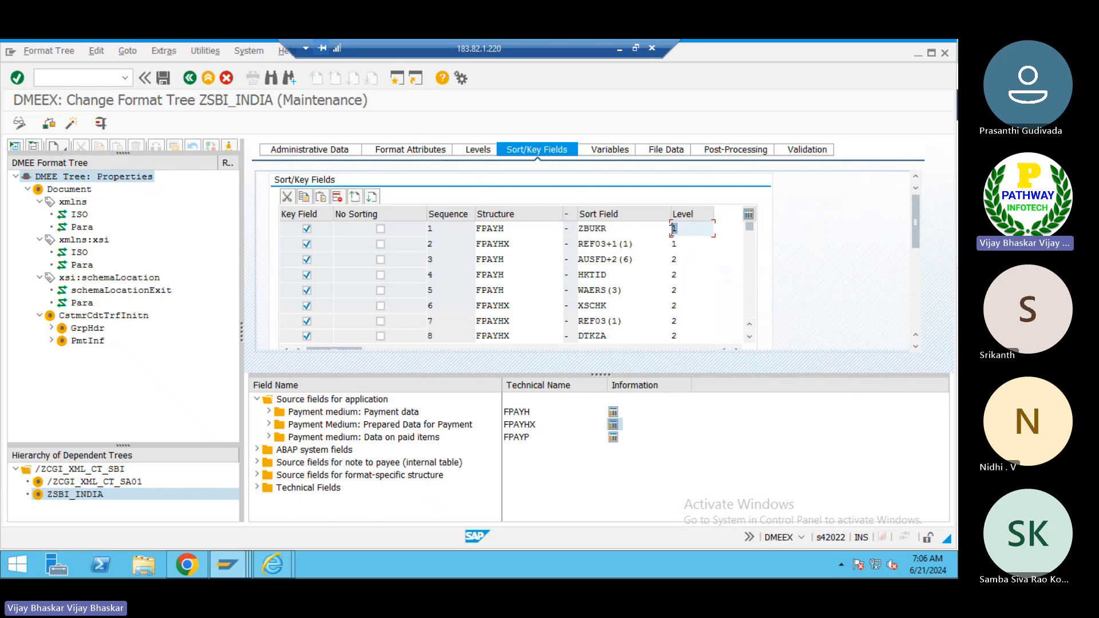
left_click(607, 229)
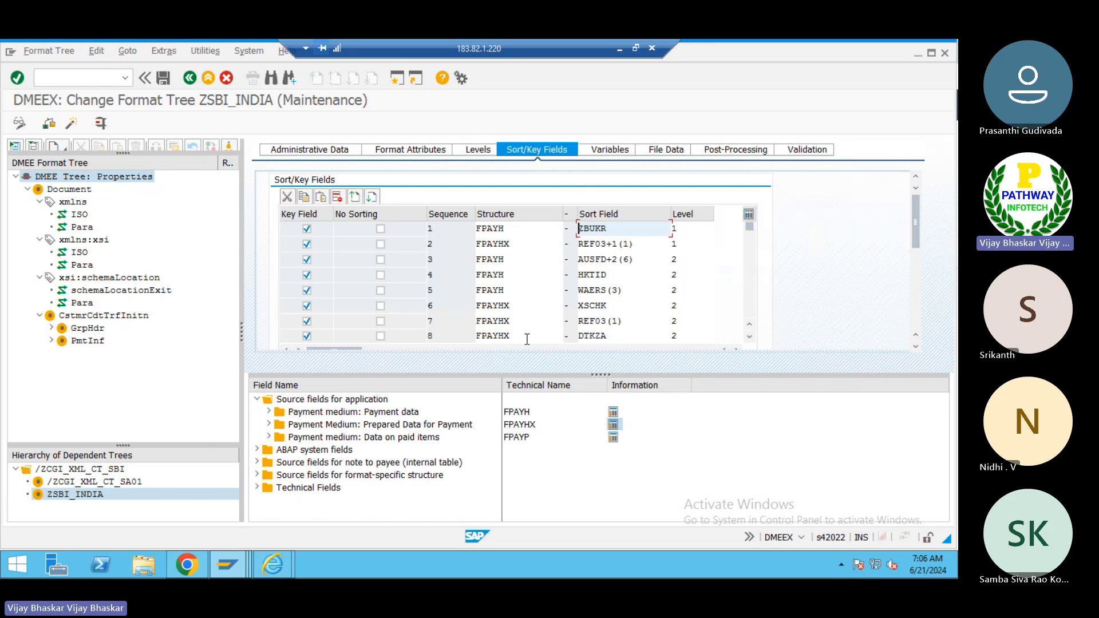
left_click(749, 337)
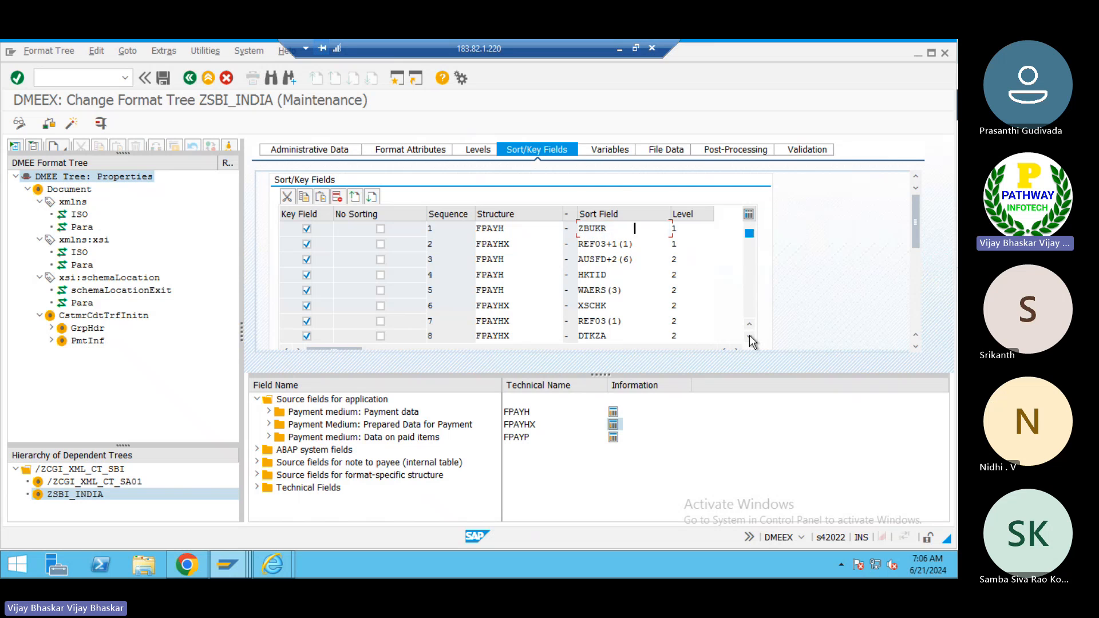
left_click(681, 260)
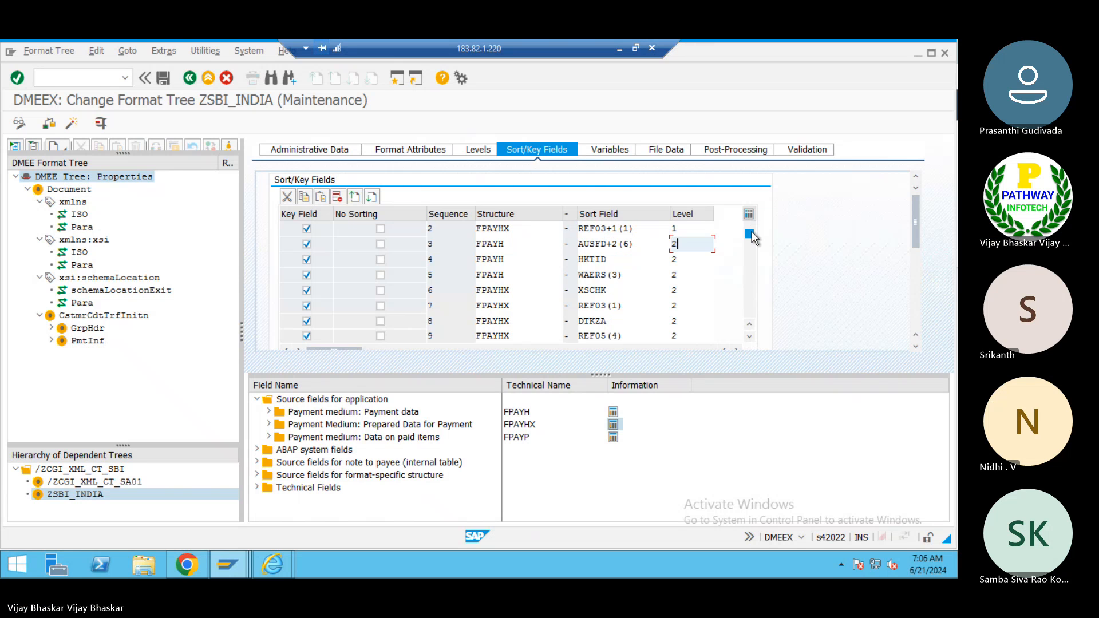
left_click_drag(751, 232, 749, 224)
left_click(679, 229)
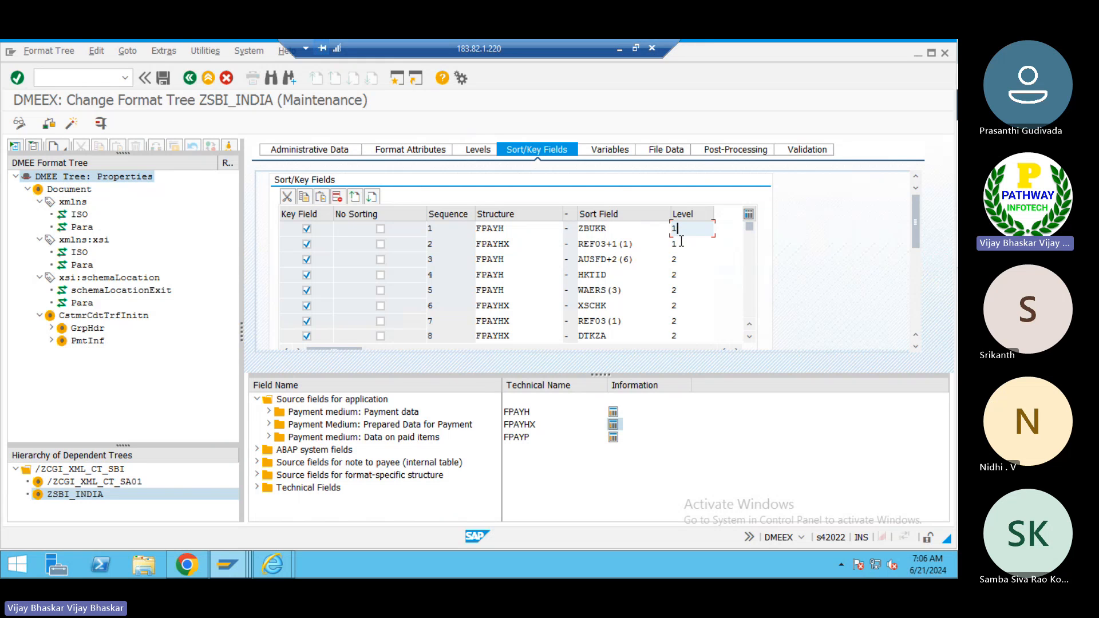
left_click(680, 243)
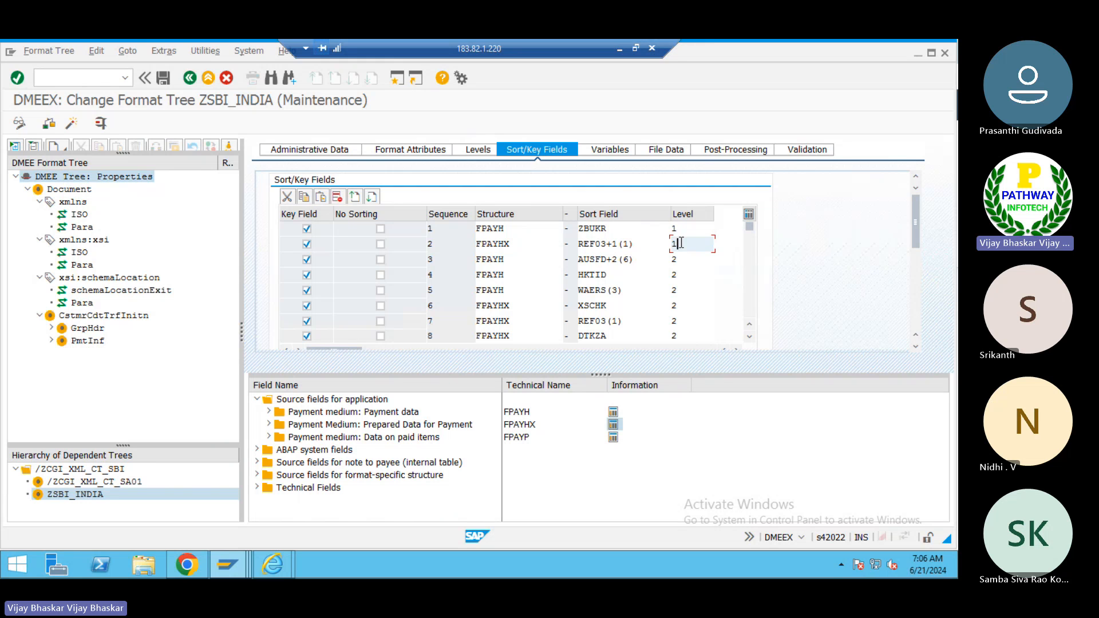
left_click(749, 338)
left_click(749, 339)
left_click(749, 338)
left_click(749, 338)
left_click(749, 338)
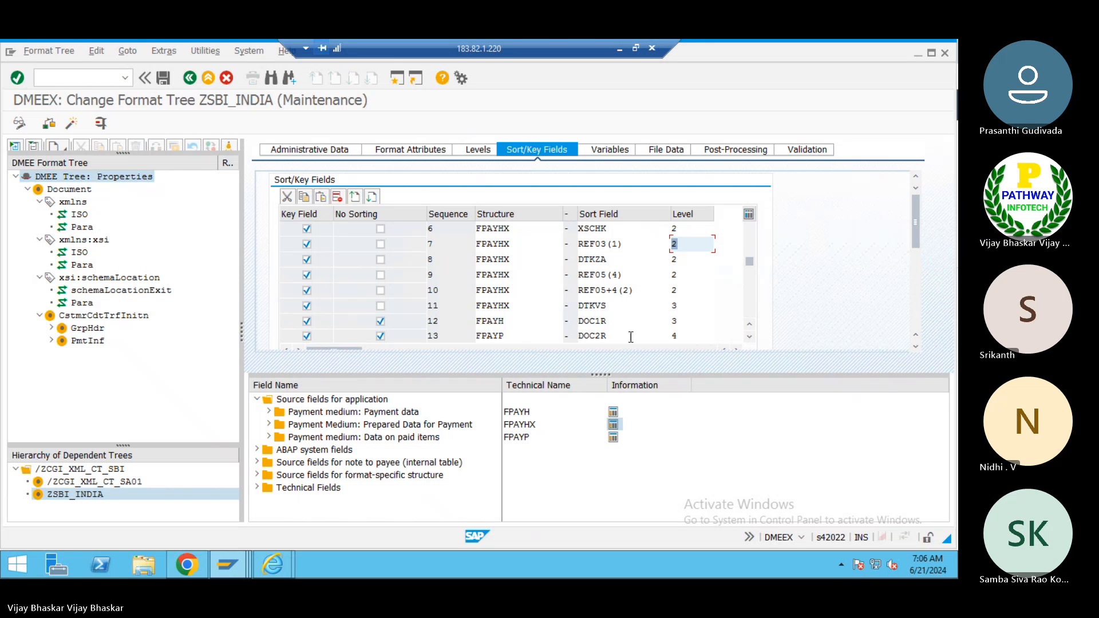
left_click_drag(616, 321, 573, 325)
left_click(571, 324)
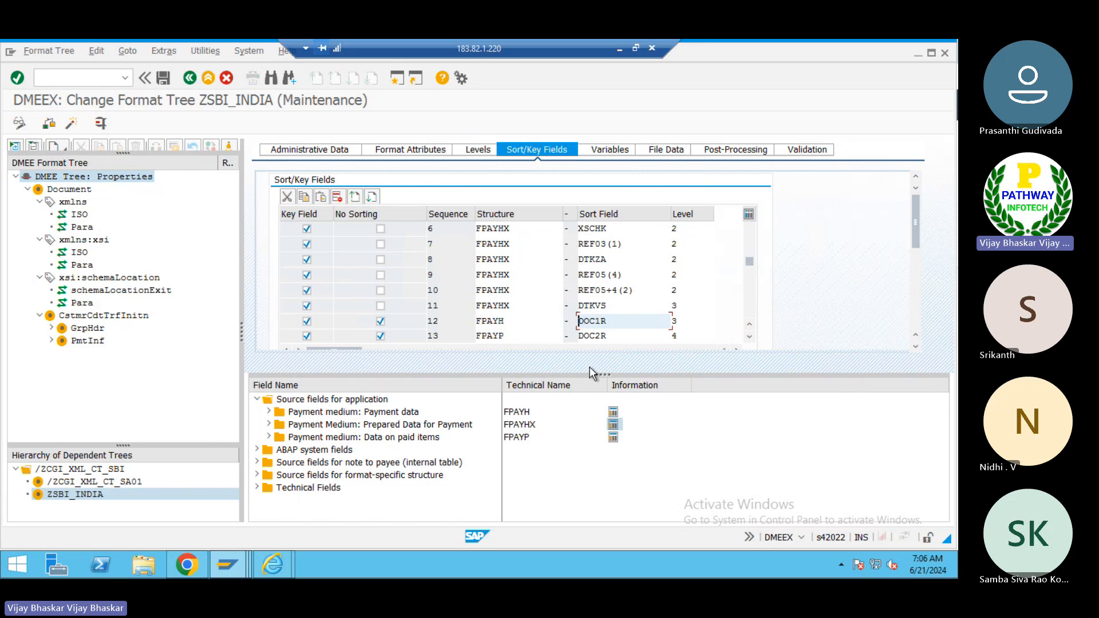
left_click(749, 337)
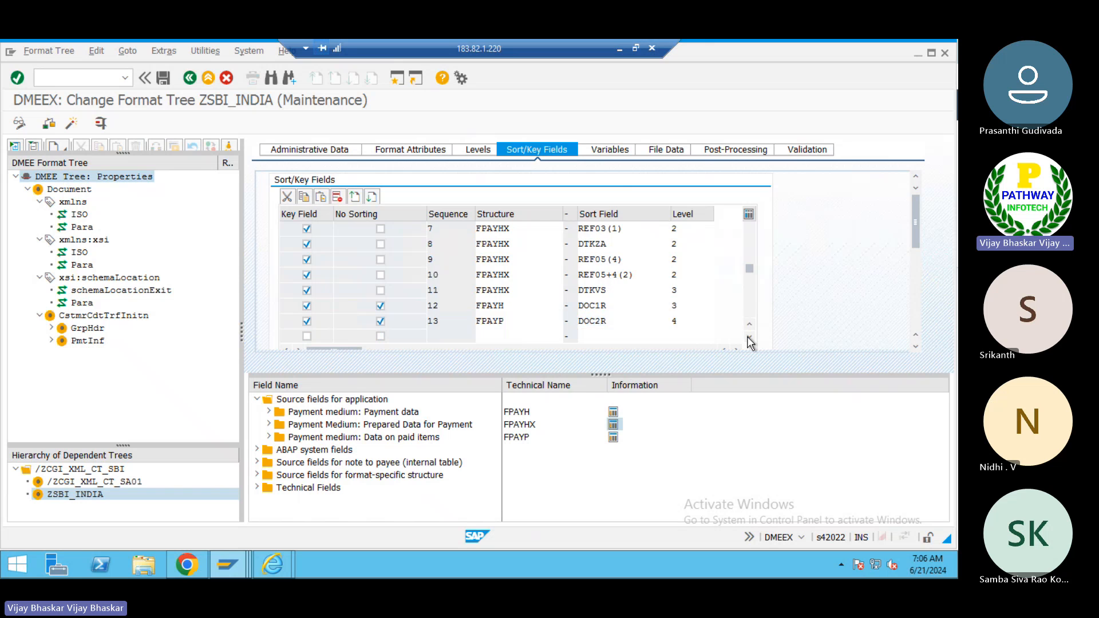
left_click(749, 337)
left_click(749, 337)
left_click(749, 337)
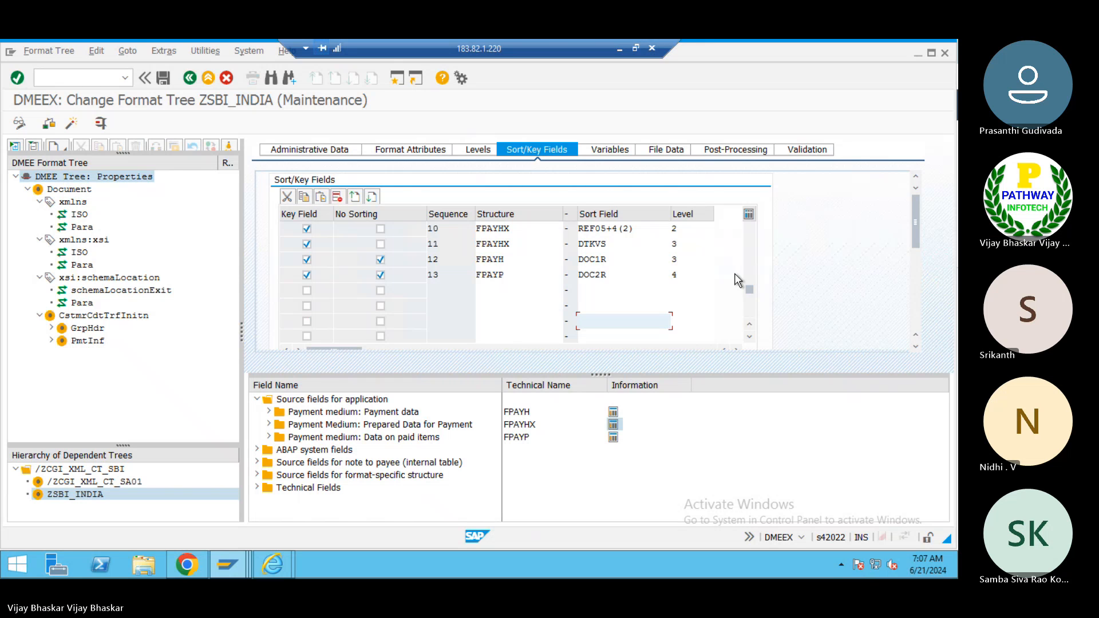
left_click(746, 241)
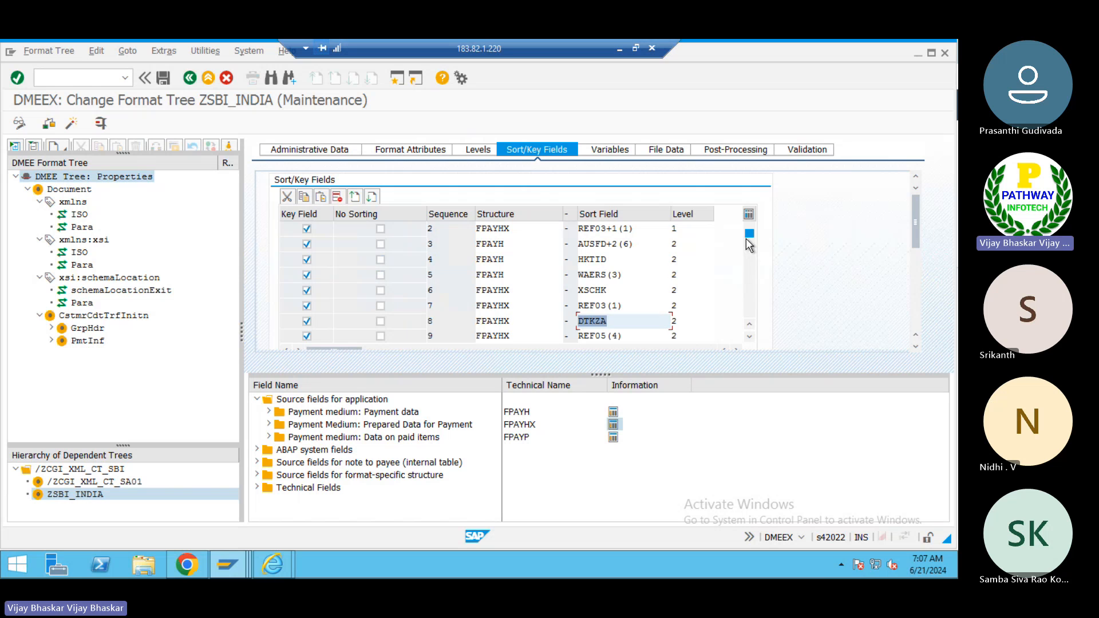
left_click(748, 335)
left_click(748, 335)
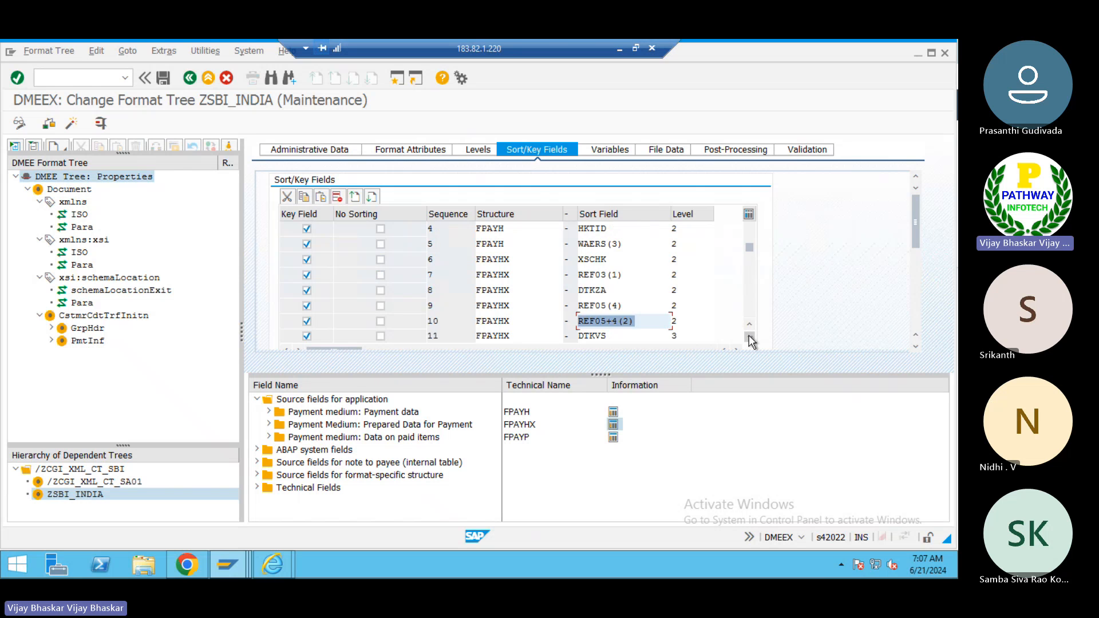
left_click(749, 335)
left_click(748, 336)
left_click(749, 335)
left_click(749, 335)
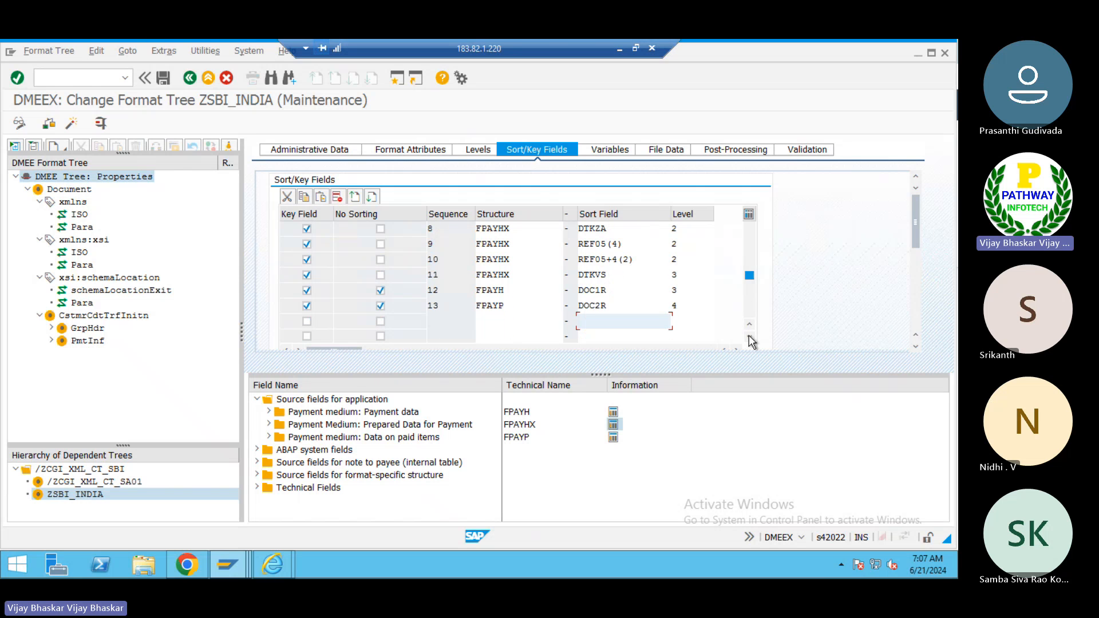
- Add a new sort key row marked as key field with no sorting, using structure FPAYH
left_click(307, 322)
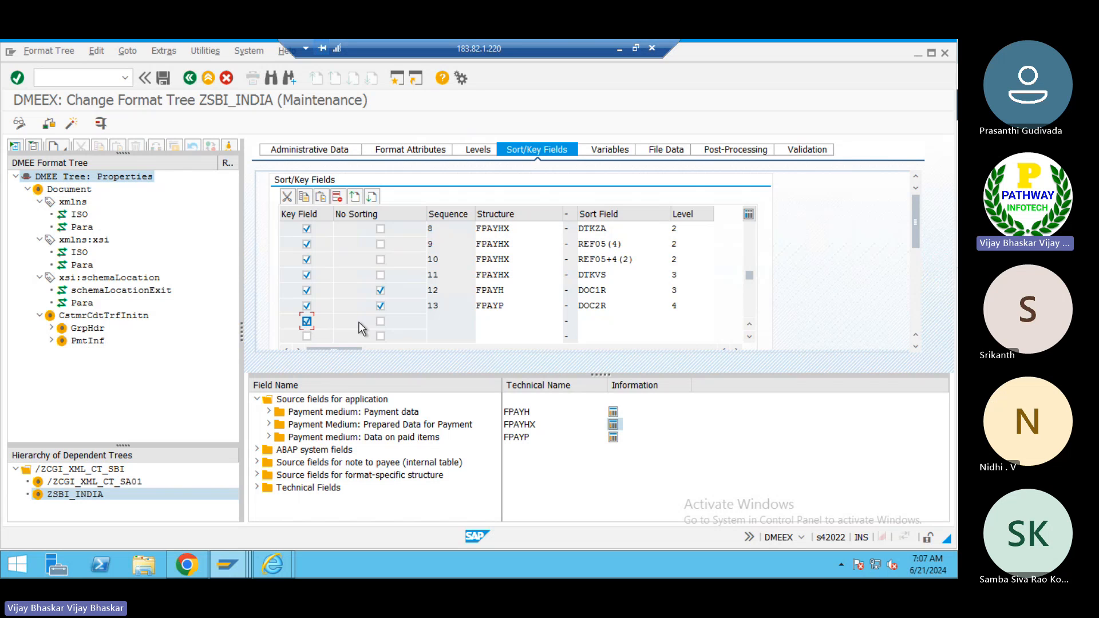
left_click(380, 322)
left_click(497, 321)
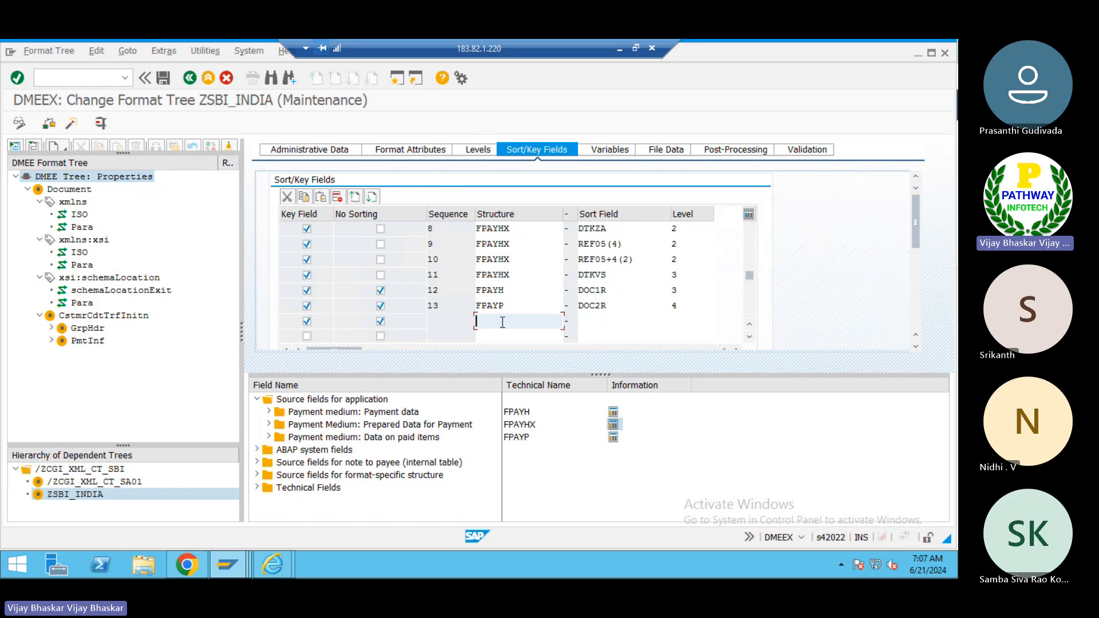
type("F")
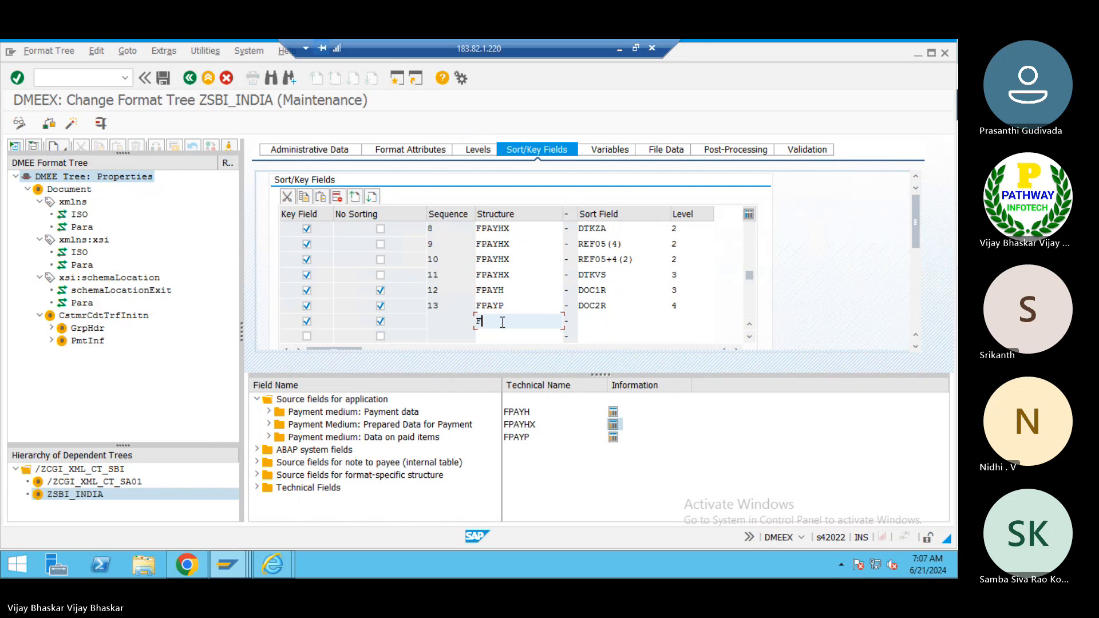
type("P")
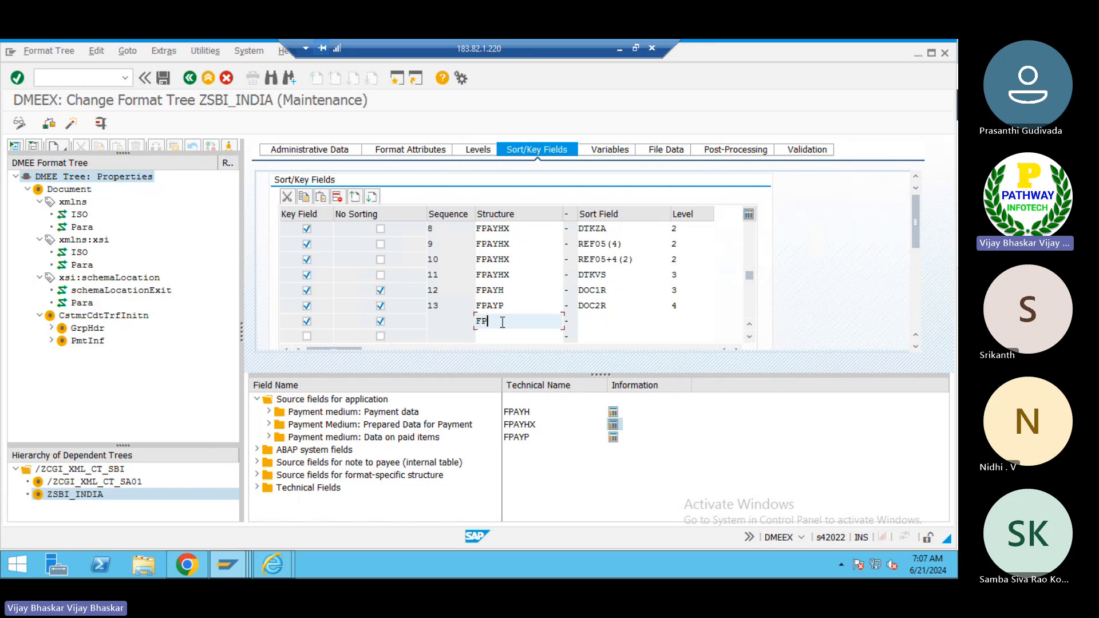
type("AYH")
key("Tab")
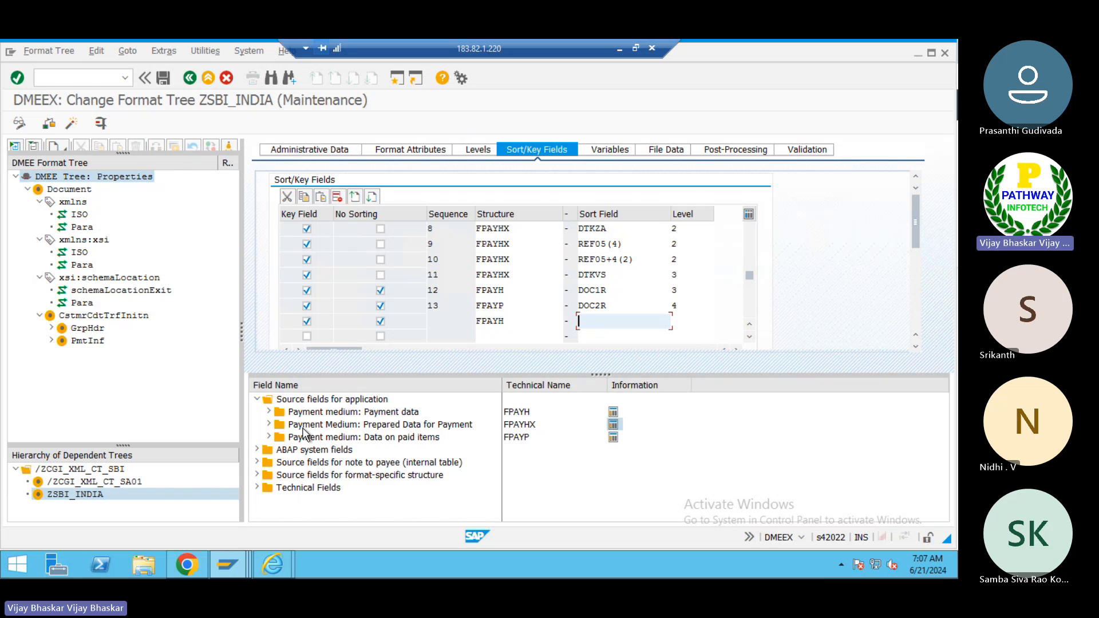
- Set the new row's sort field to LAUFD and its level to 1
left_click(270, 410)
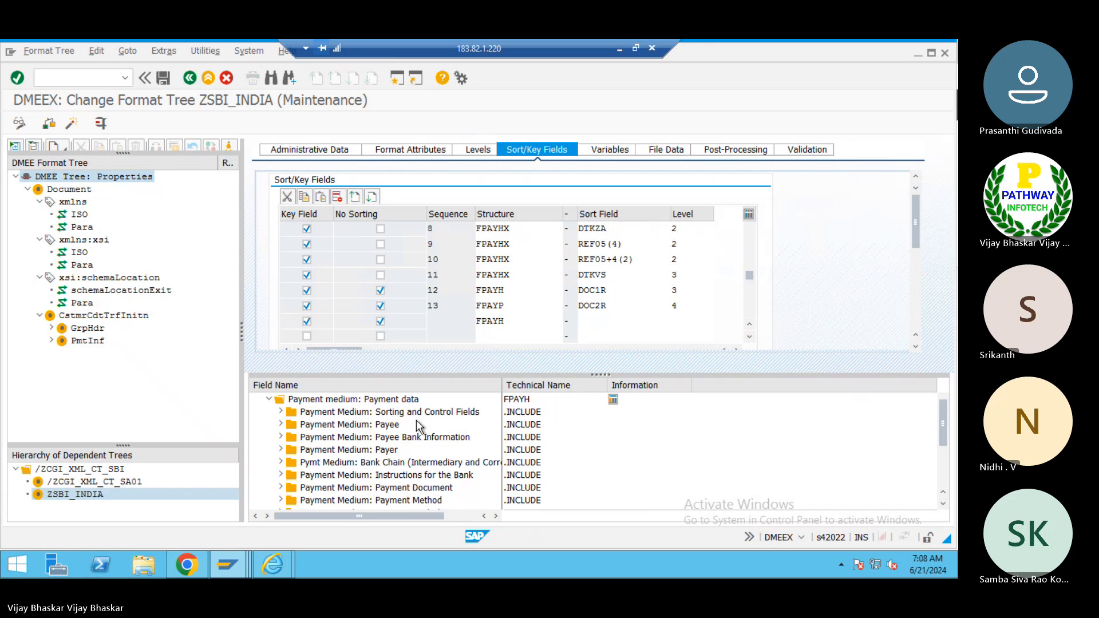
left_click(597, 323)
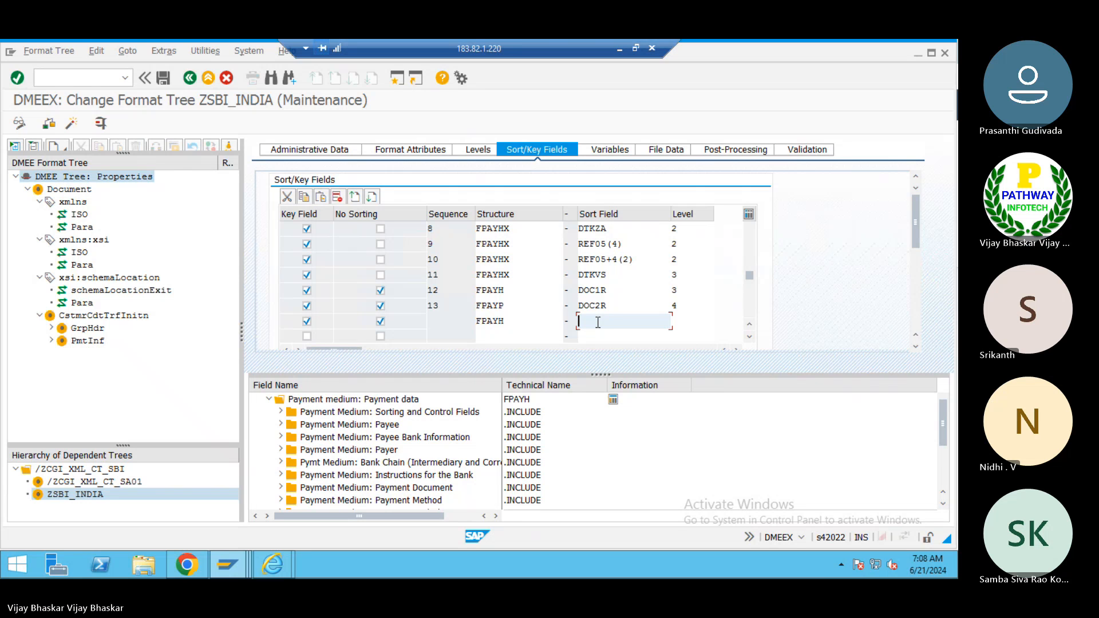
type("LAUFD")
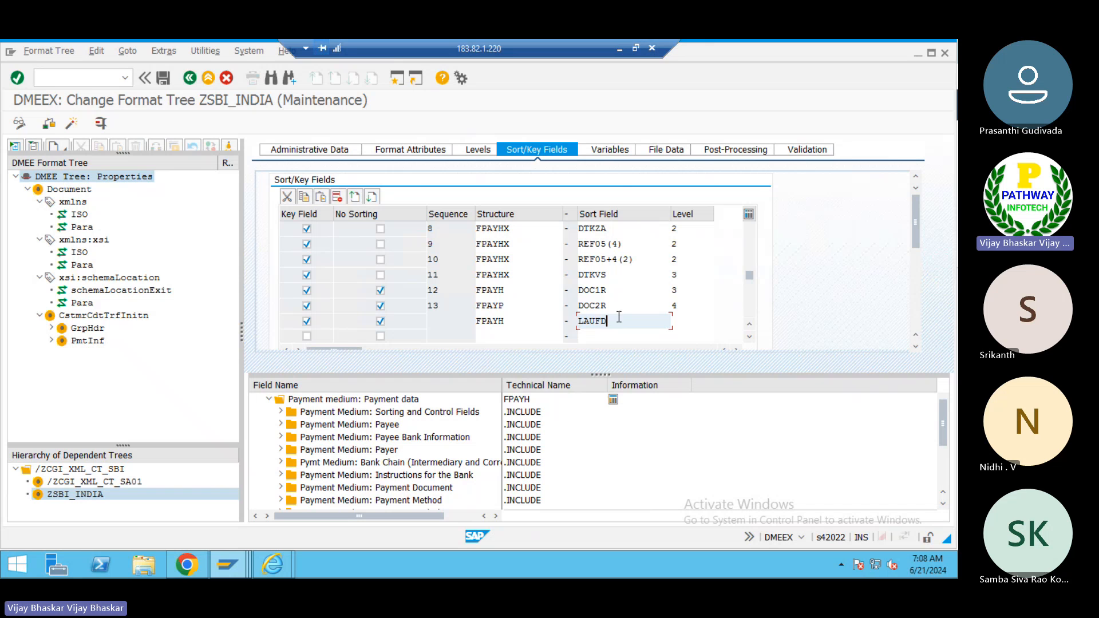
left_click(687, 321)
type("1")
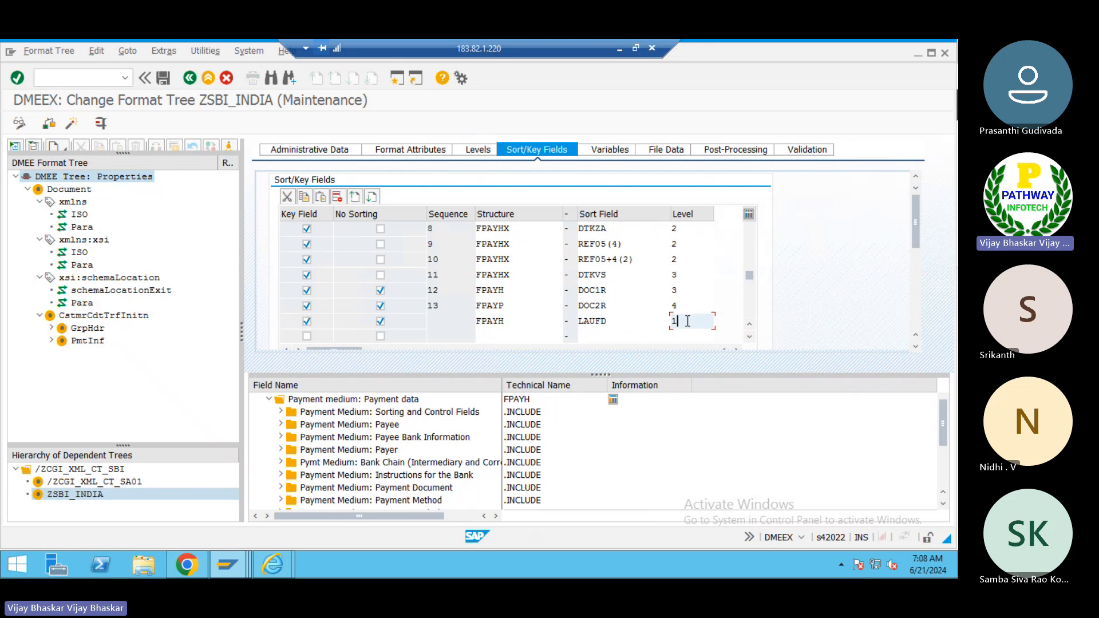
key("Return")
- Open the FPAYH structure definition, search its components for LAUFD, and return to the format tree
left_click(628, 321)
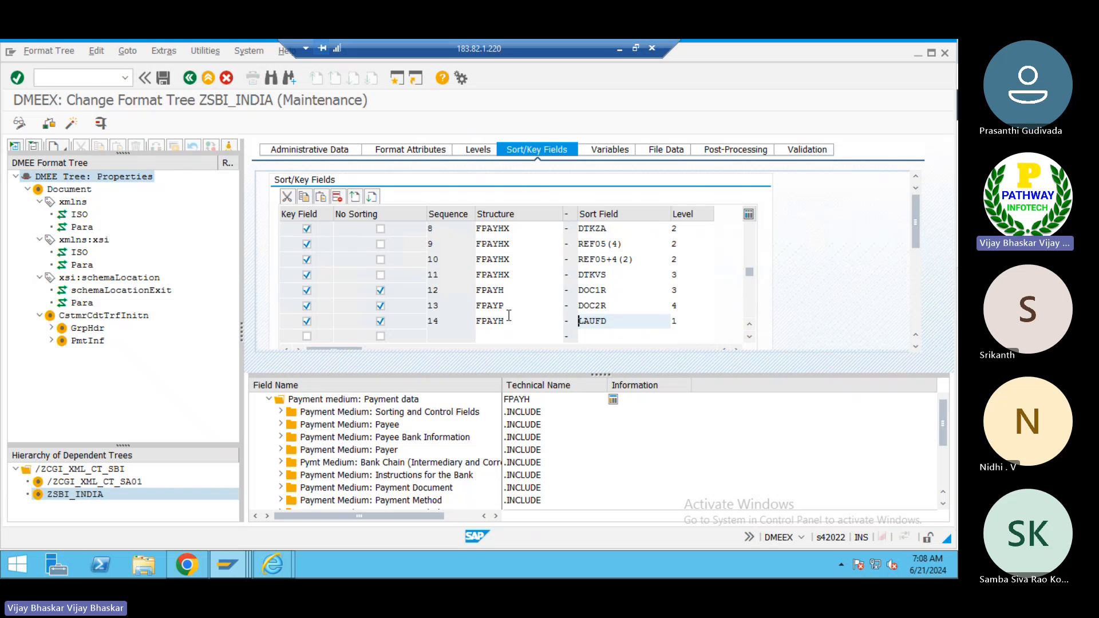
left_click(508, 317)
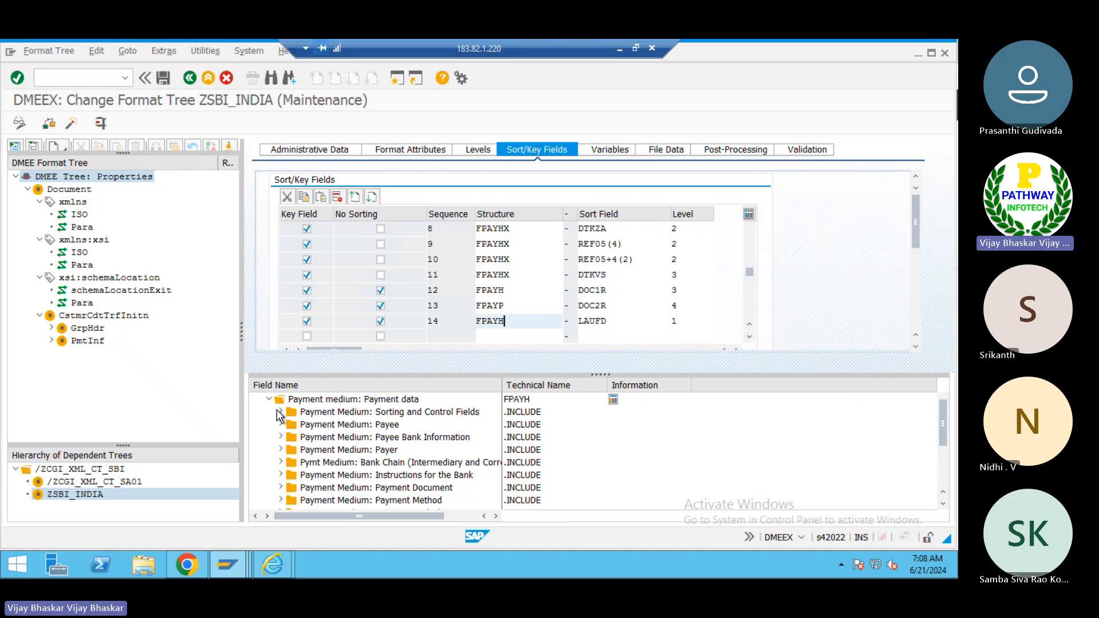
left_click(280, 412)
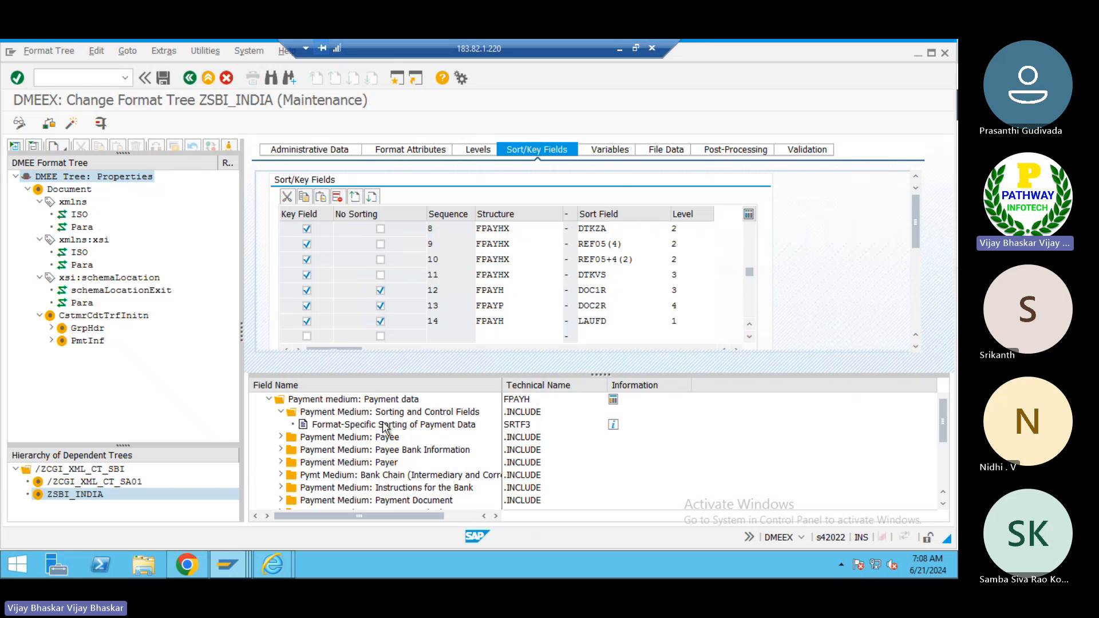
left_click(612, 401)
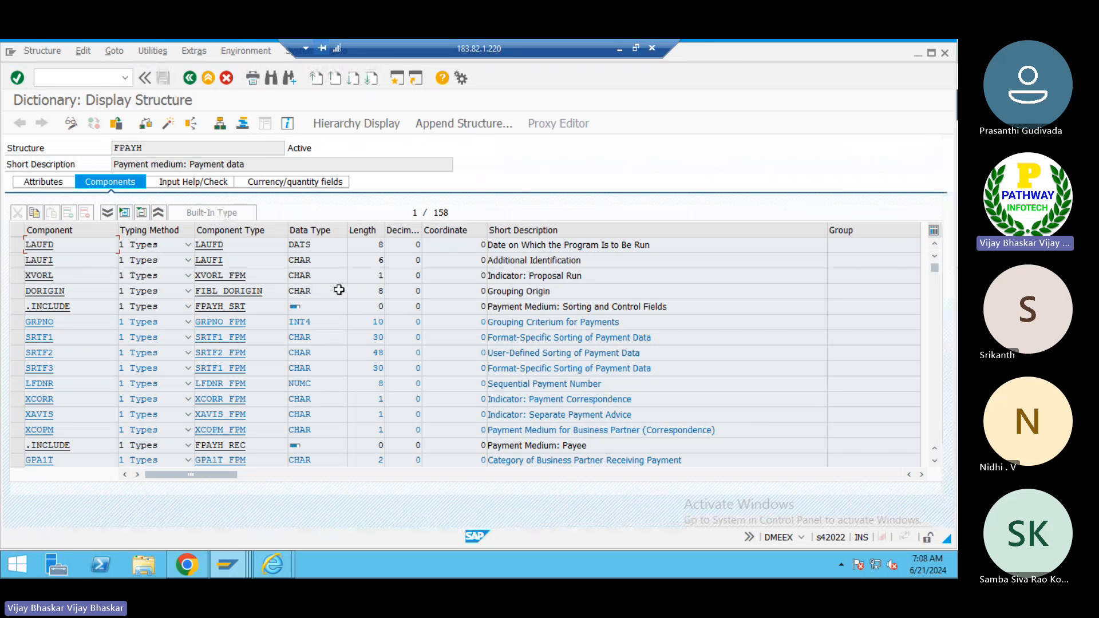
key("ctrl+f")
type("LAUFD")
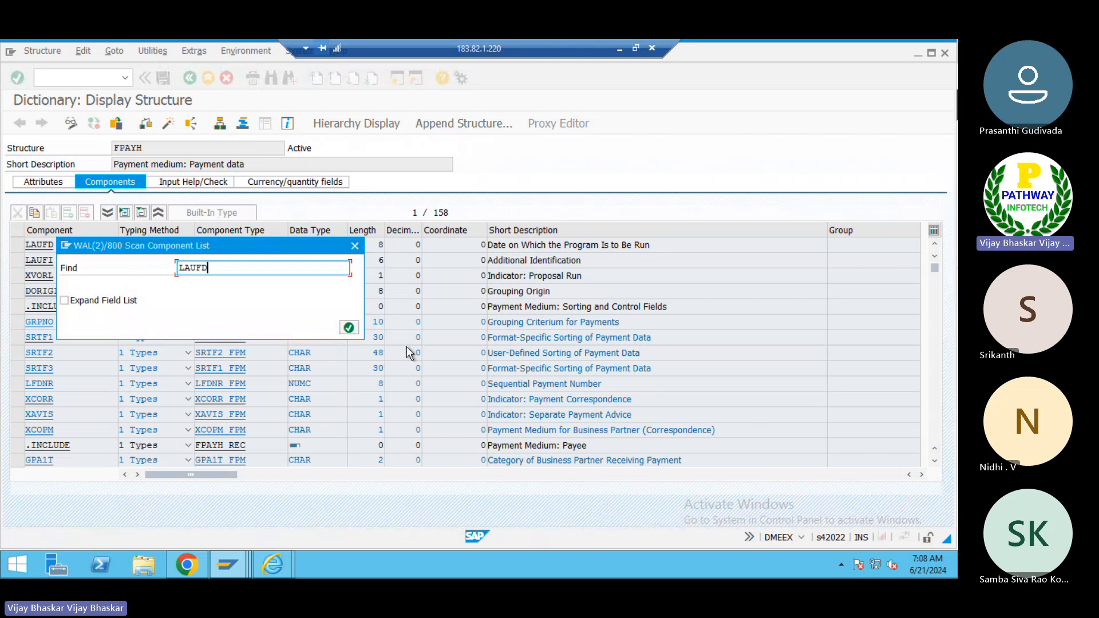
key("Return")
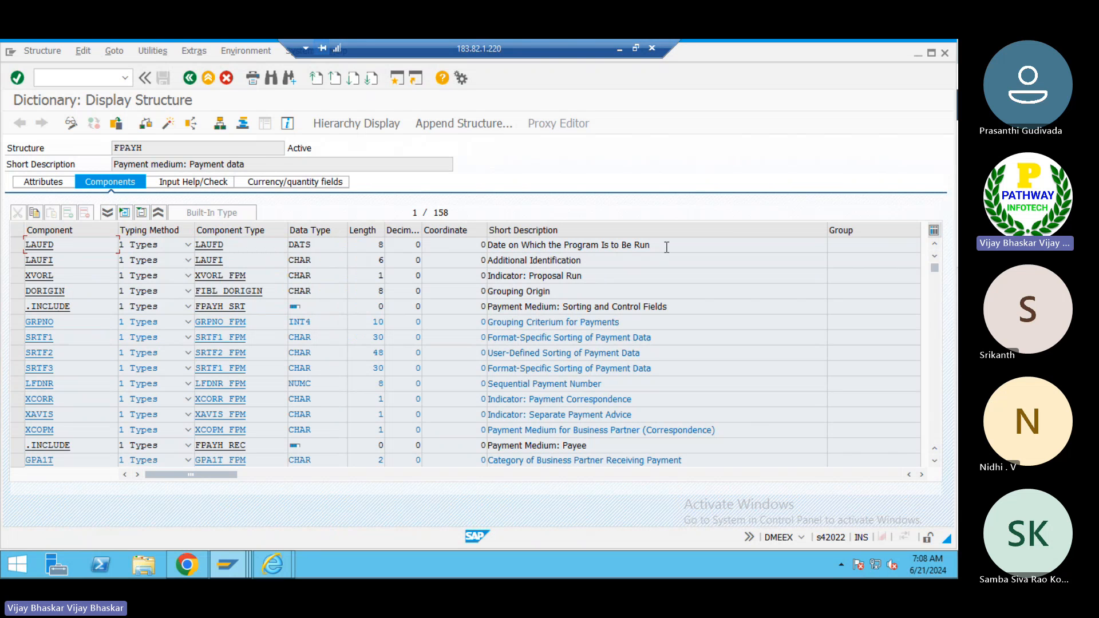
left_click_drag(666, 246, 483, 245)
left_click_drag(231, 245, 198, 244)
left_click(198, 245)
left_click_drag(73, 244, 3, 245)
left_click(27, 245)
left_click(191, 80)
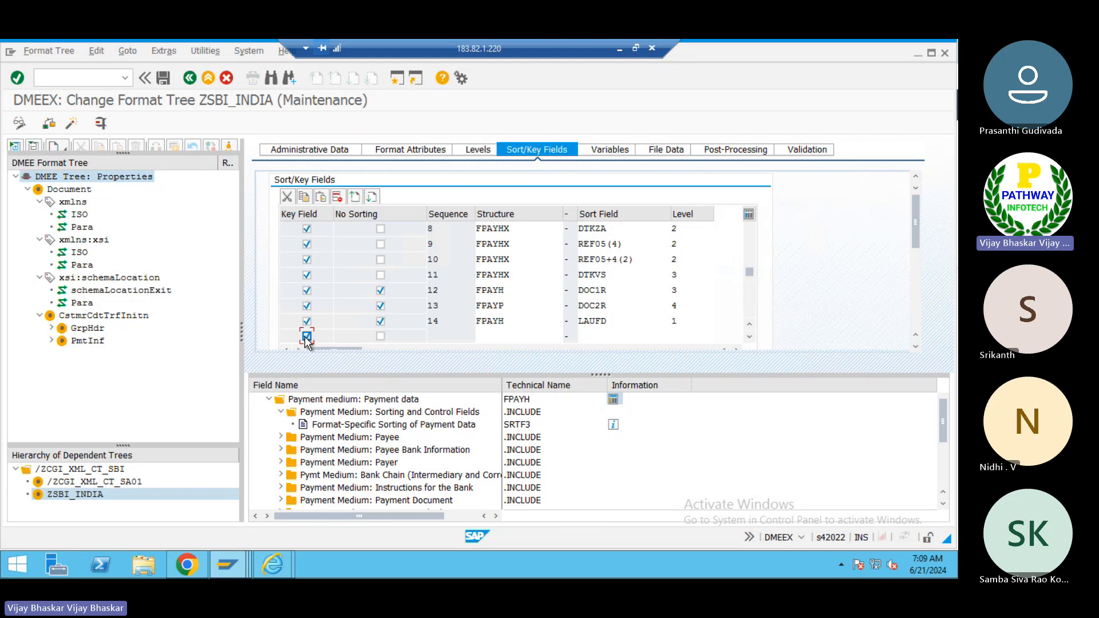
- Mark the next empty sort key row as a key field with no sorting
left_click(380, 336)
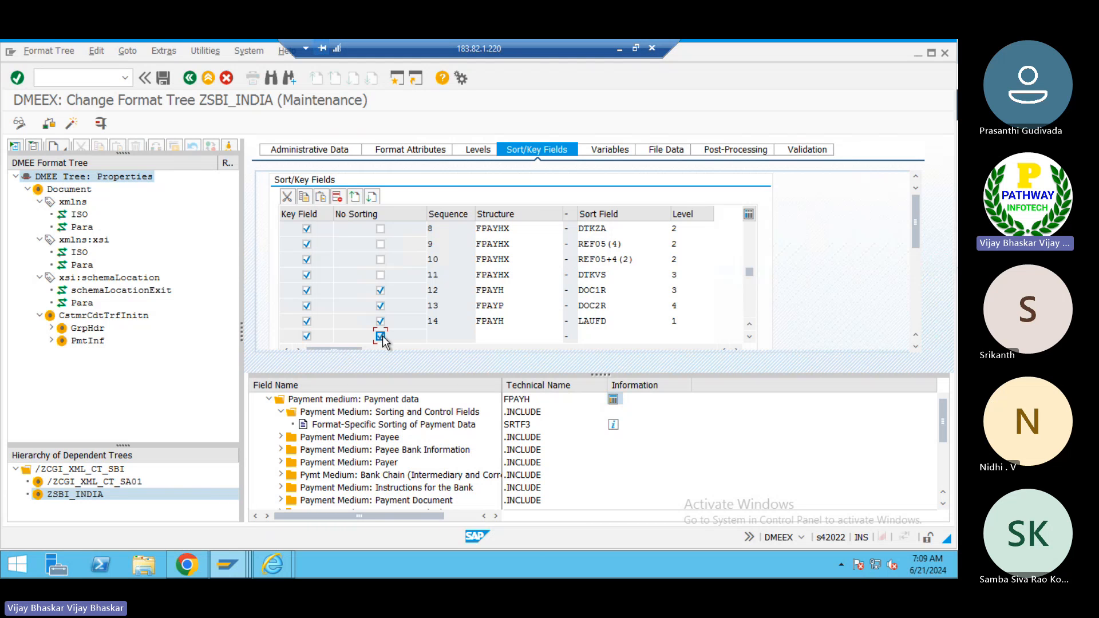
left_click(493, 334)
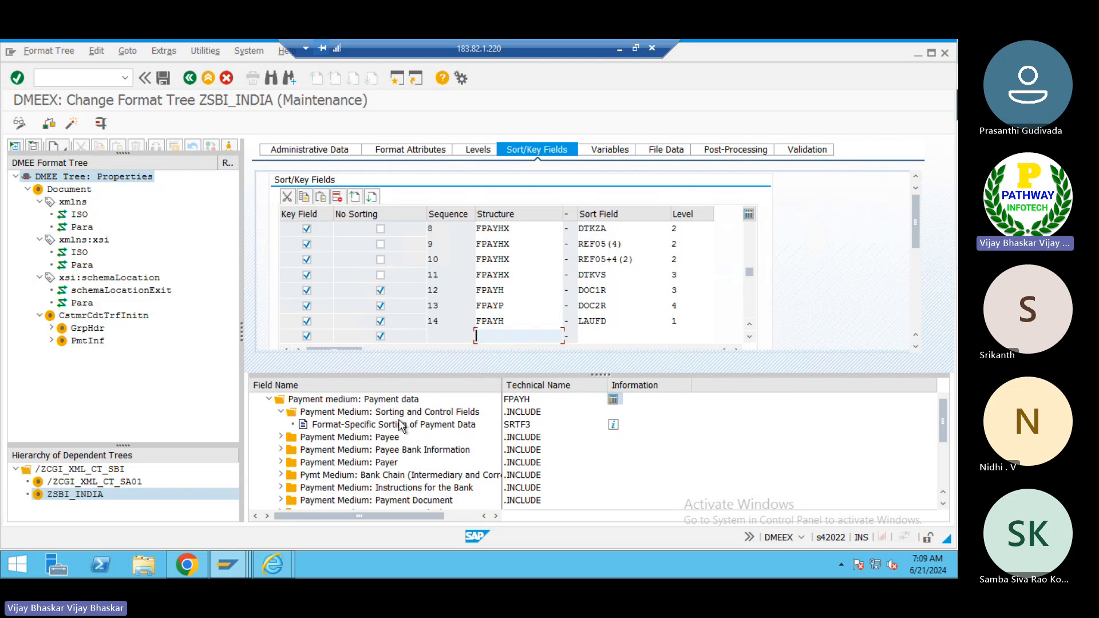
- Open the FPAYHX structure definition, search its components for LAUFD and LFDNR, and return
left_click(268, 400)
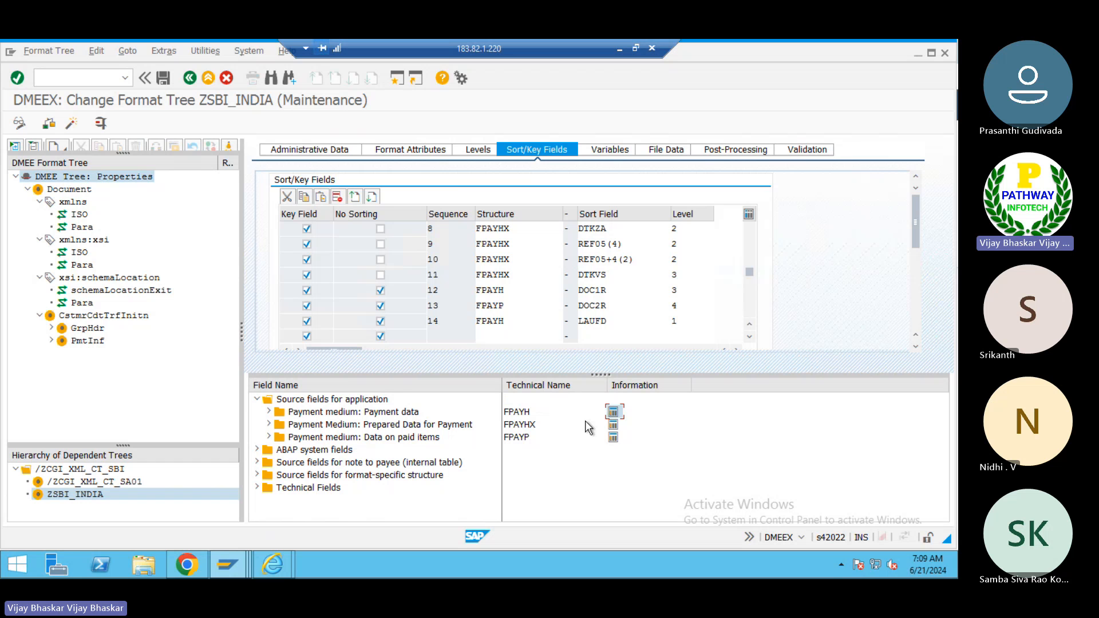
left_click(613, 426)
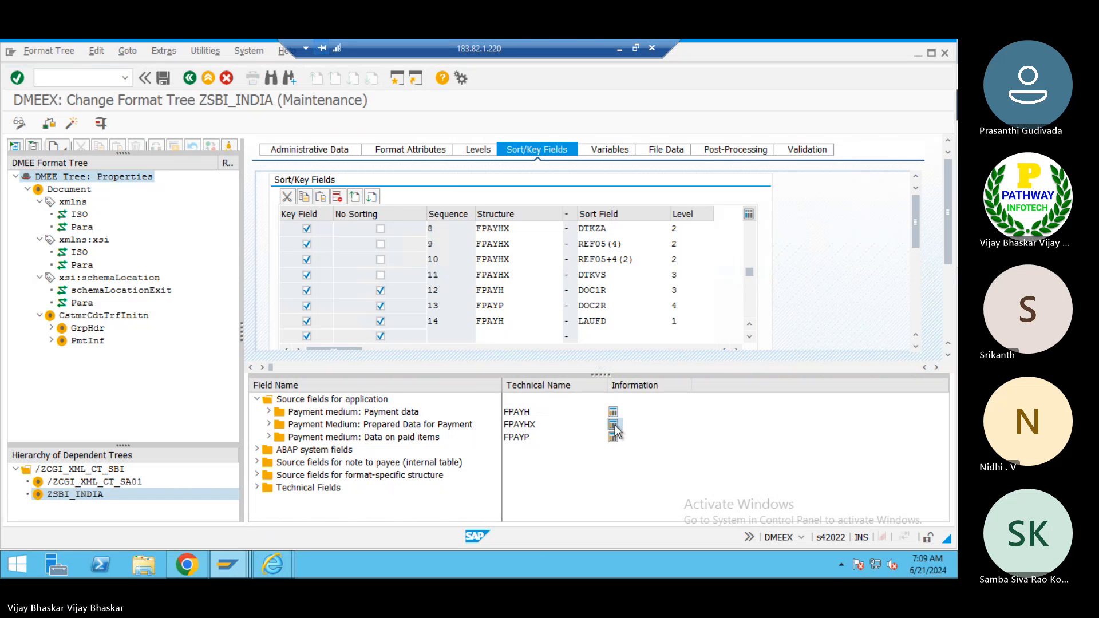
key("ctrl+f")
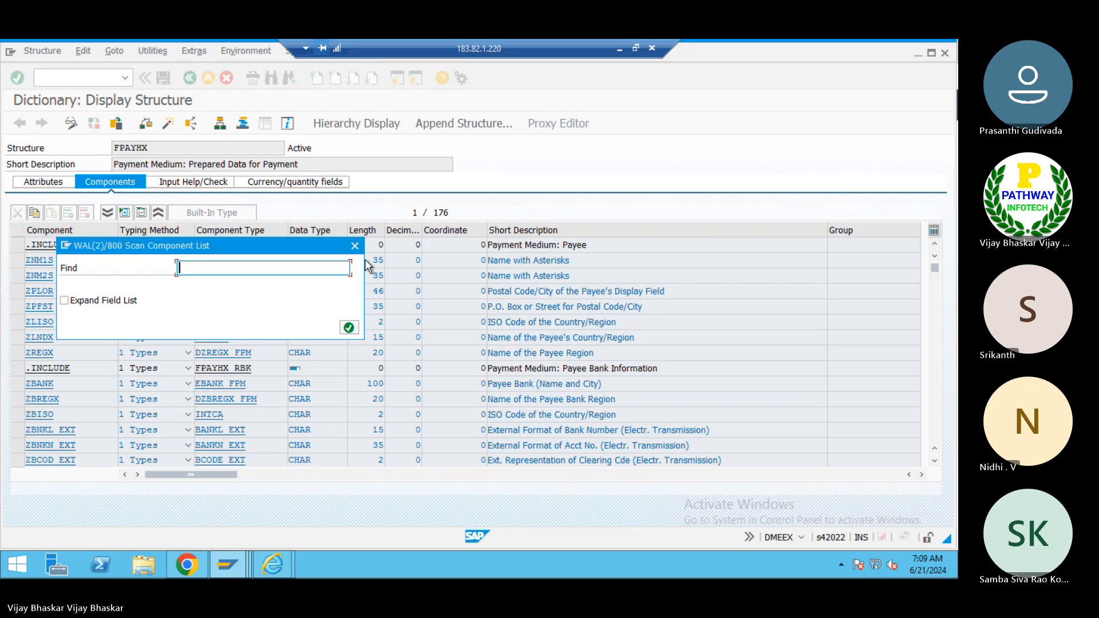
type("LAUFD")
key("Return")
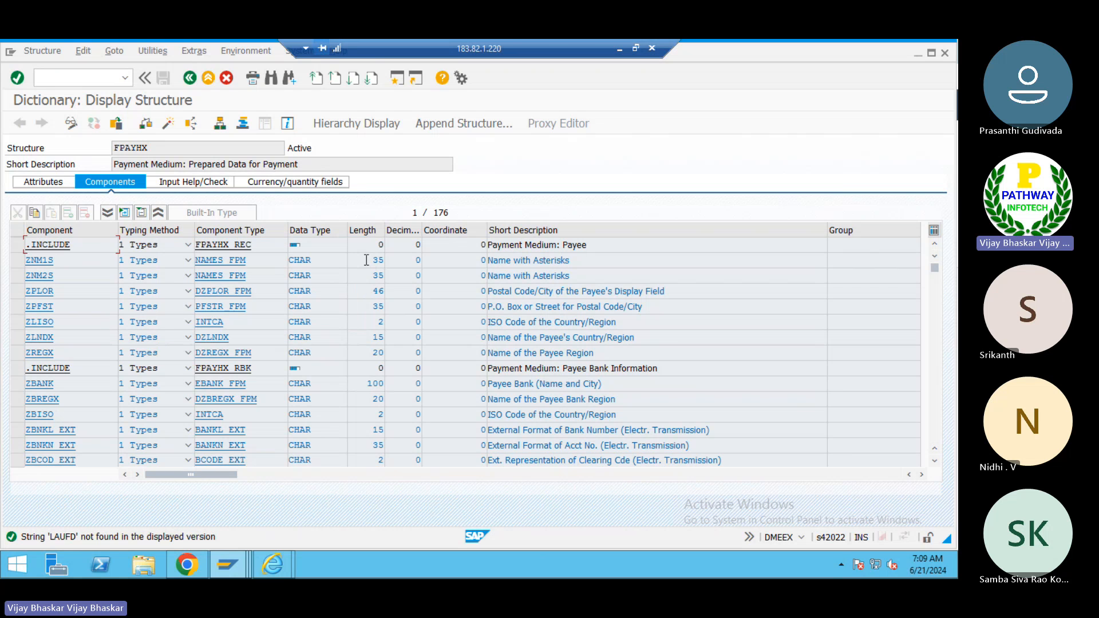
key("ctrl+f")
type("LF")
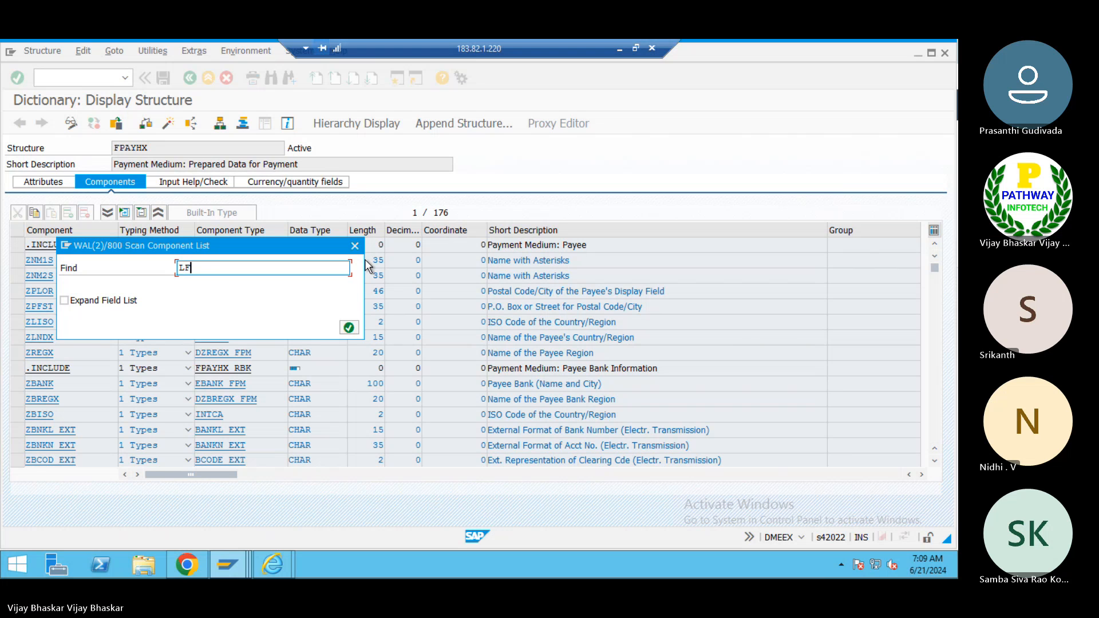
type("INR")
key("Return")
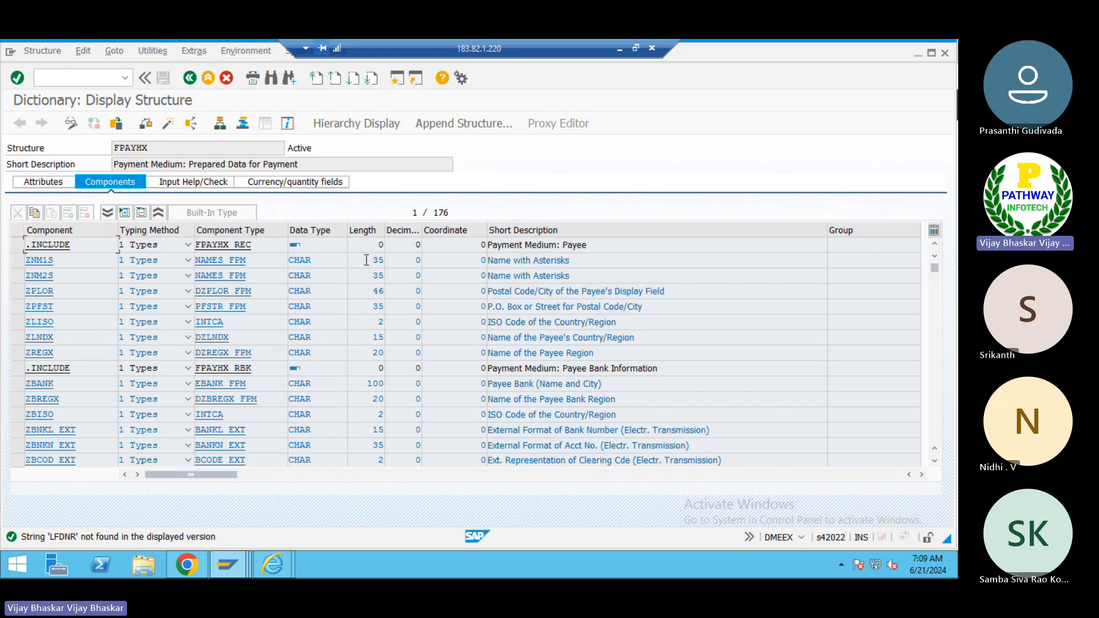
key("F3")
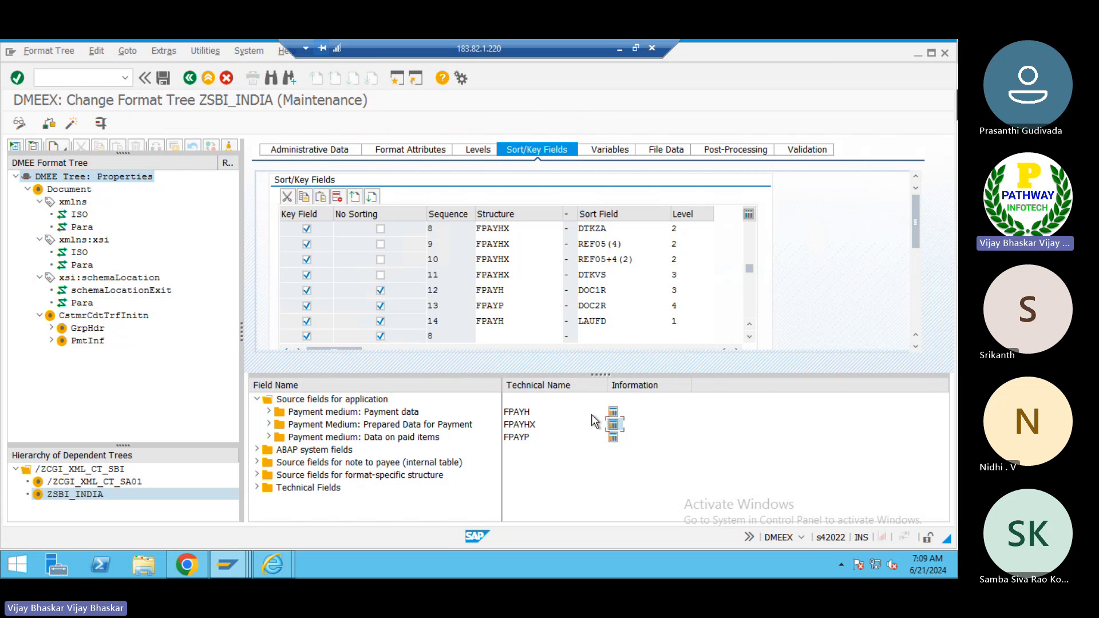
- Open the FPAYH structure definition, search its components for LFDNR, and switch back to the format tree
left_click(612, 411)
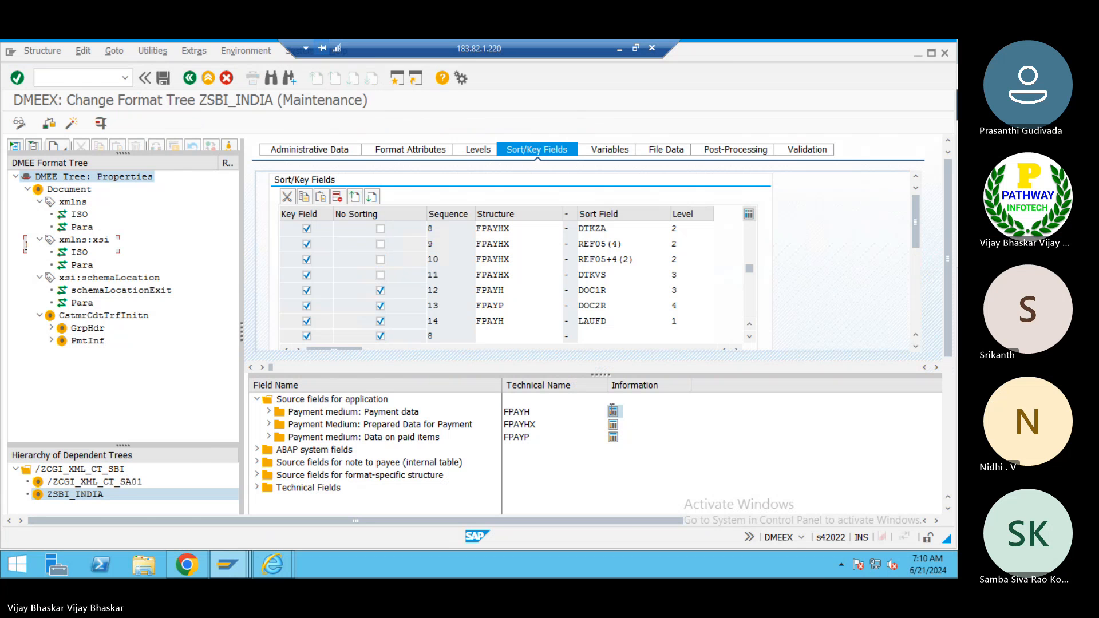
key("ctrl+f")
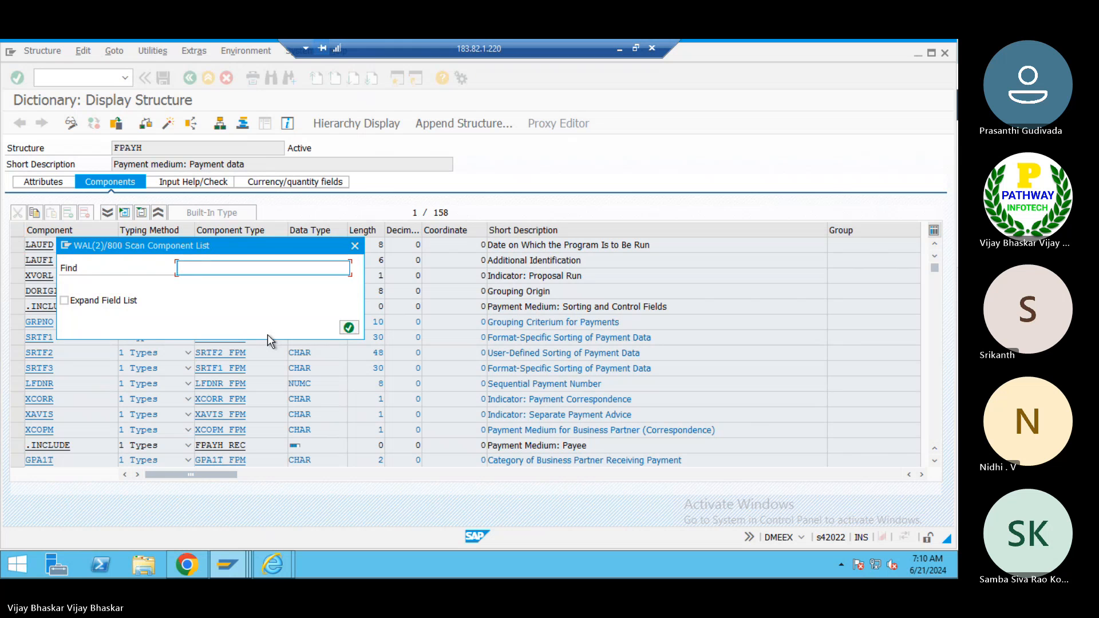
type("LFDNR")
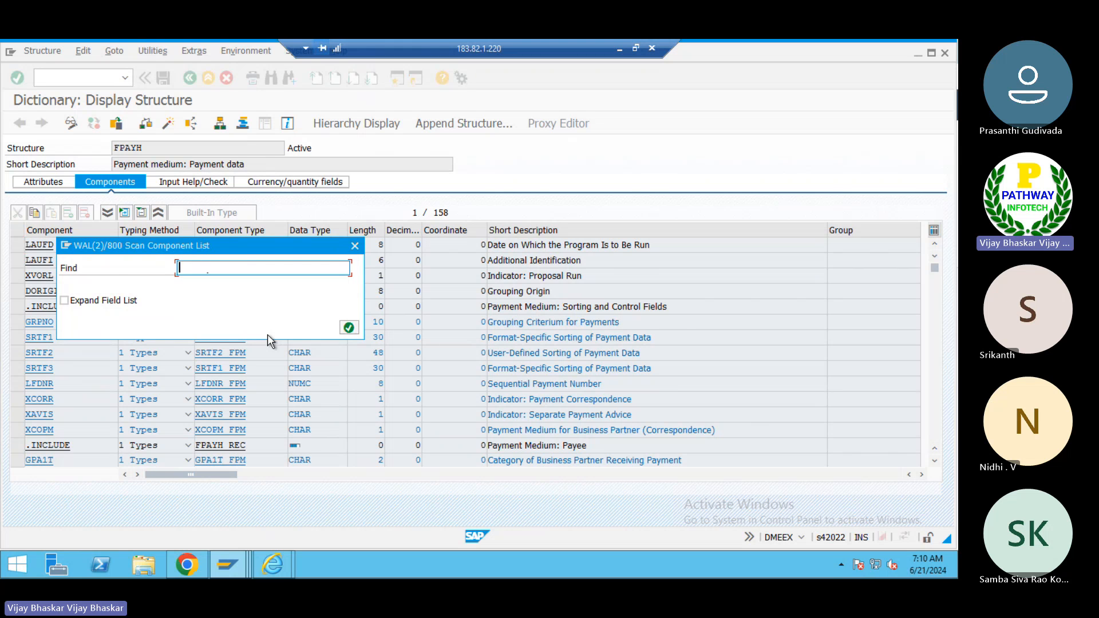
key("Return")
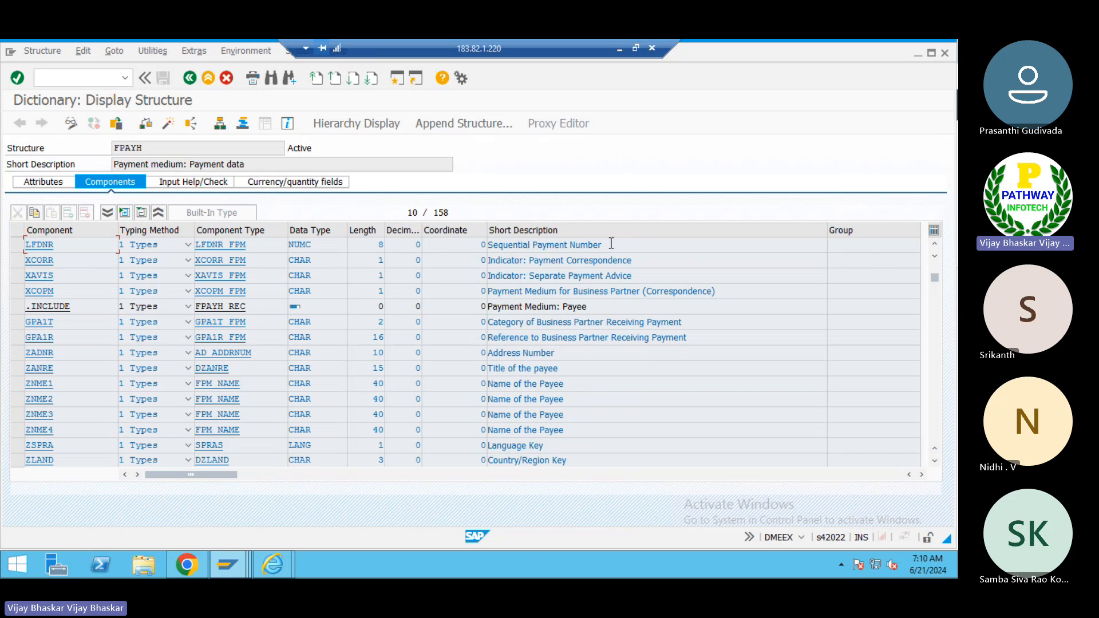
left_click_drag(610, 244, 482, 247)
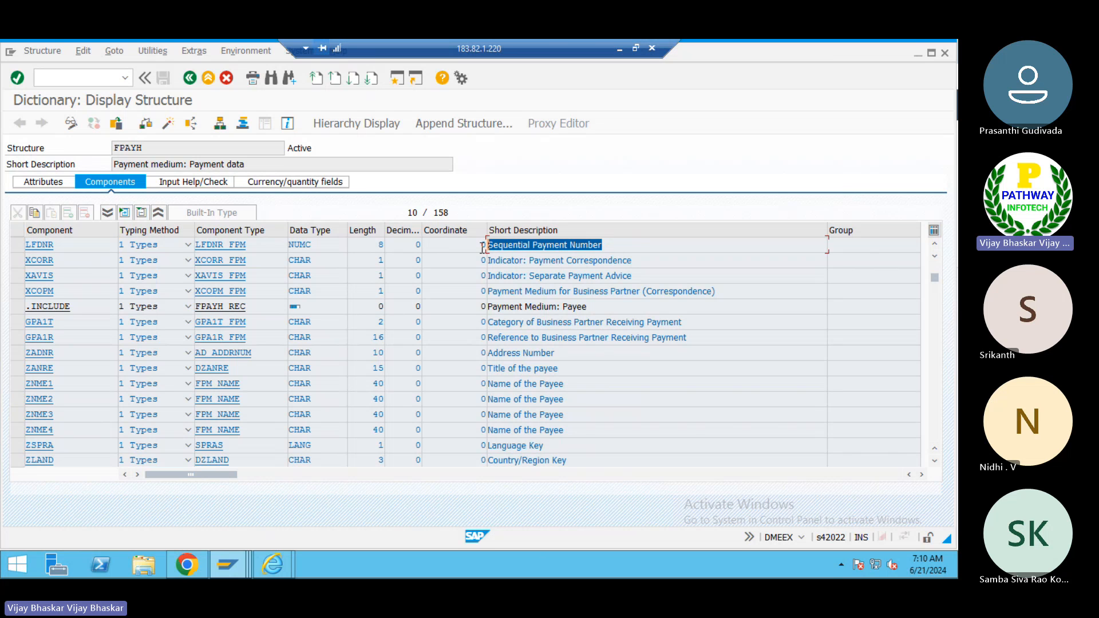
left_click(482, 247)
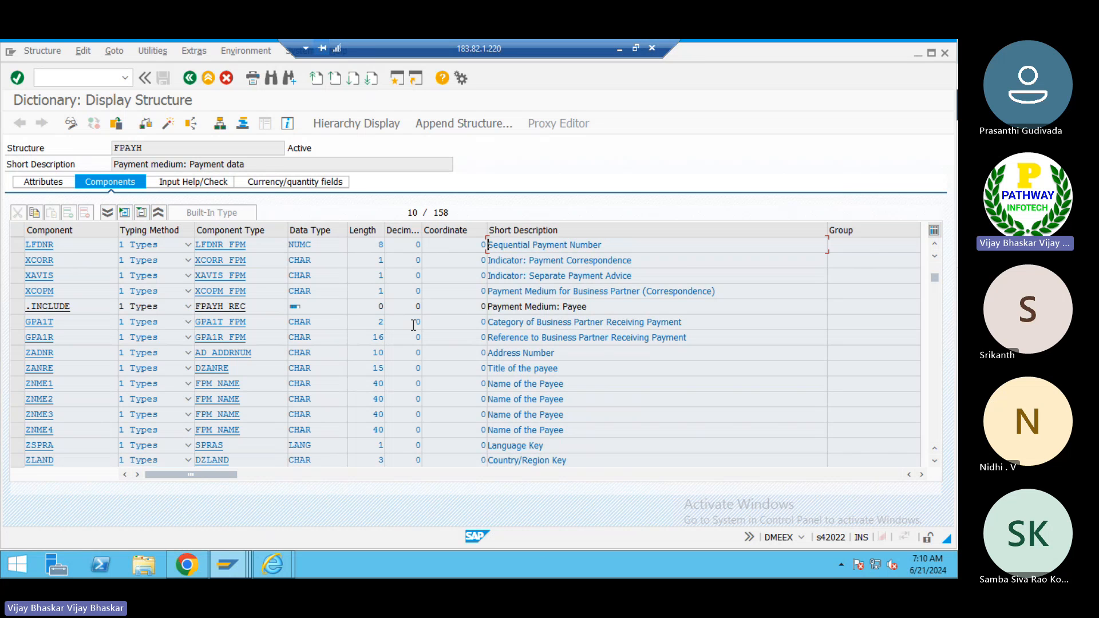
key("alt+Tab")
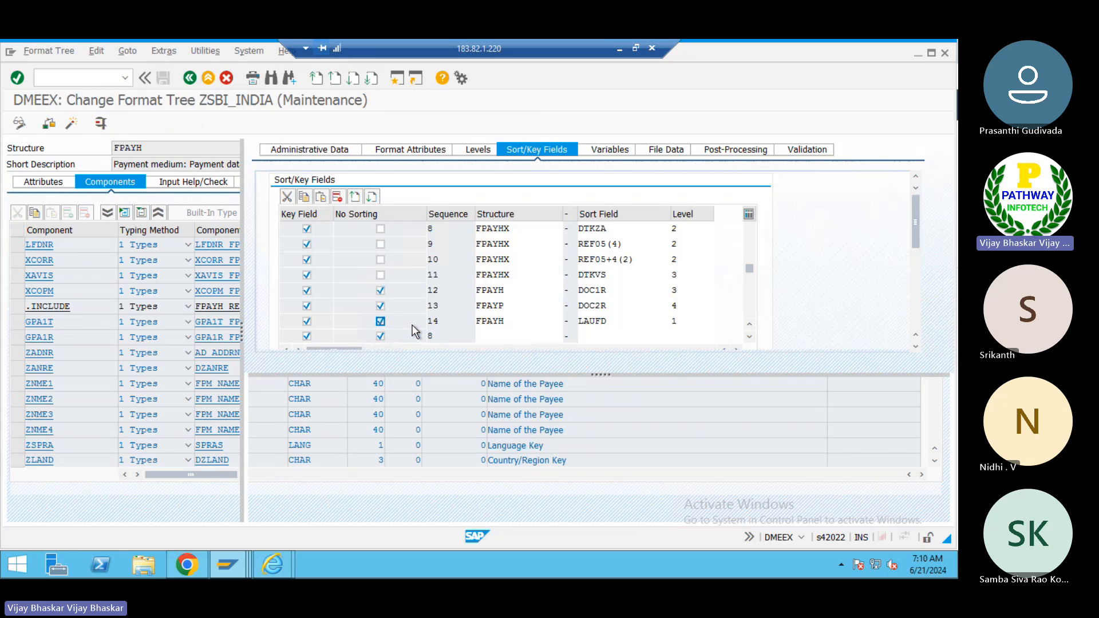
- Fill the new sort key row with structure FPAYH, sort field LFDNR and level 2
left_click(499, 338)
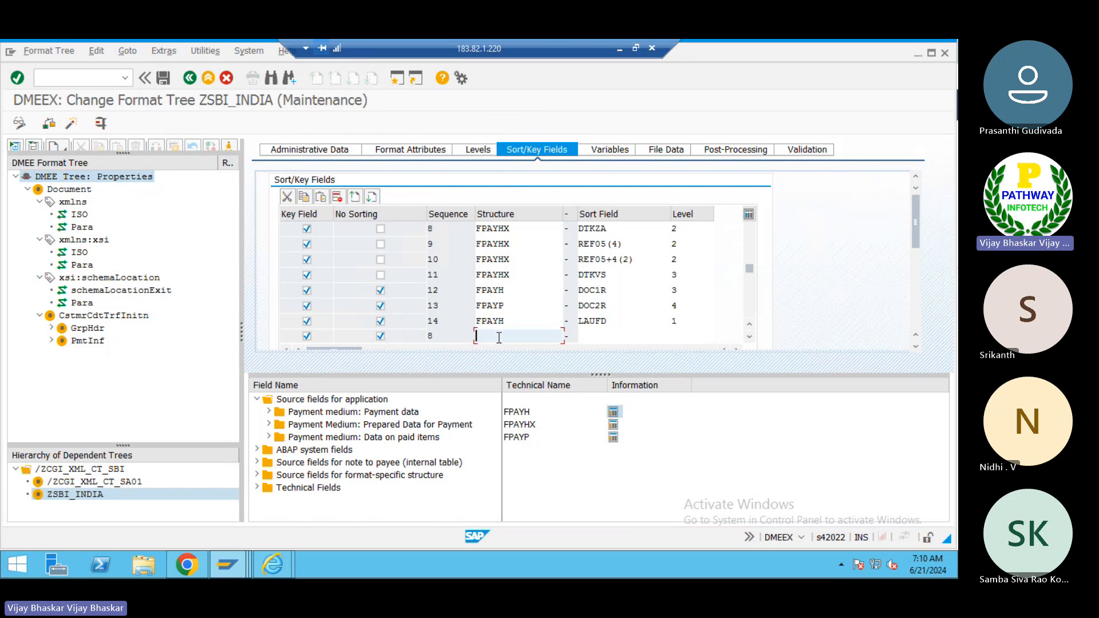
type("F")
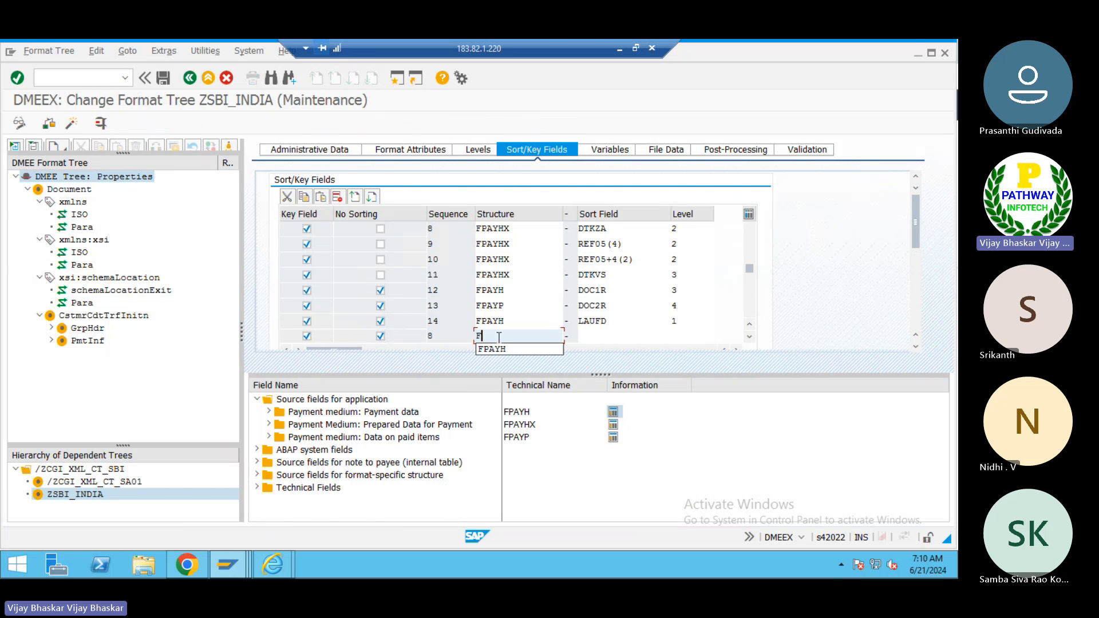
left_click(492, 349)
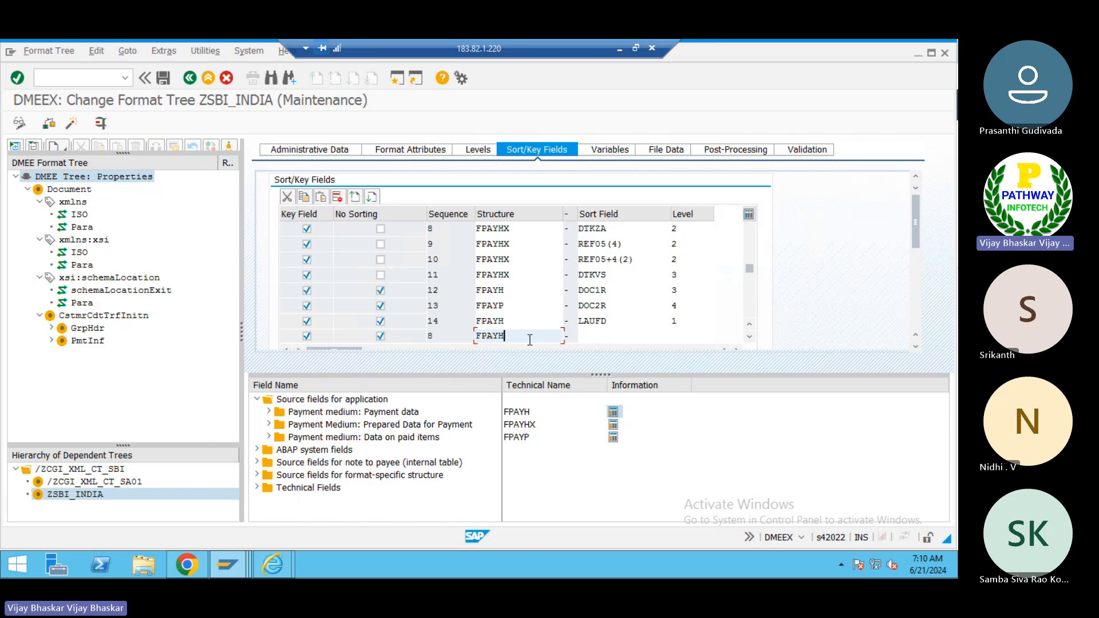
left_click(594, 332)
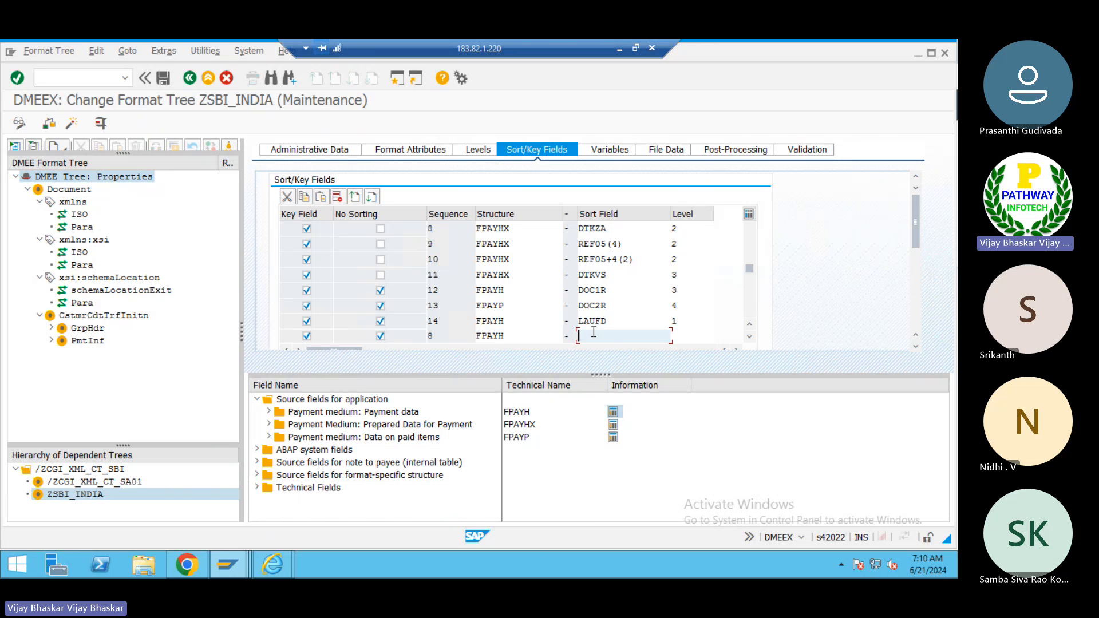
type("LF")
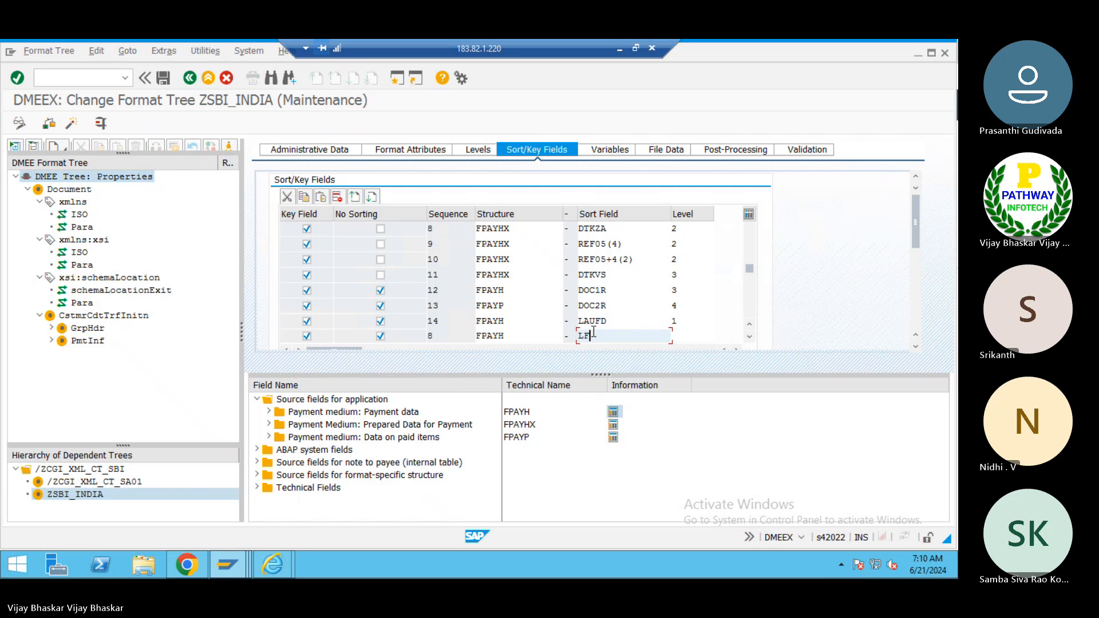
type("BNR")
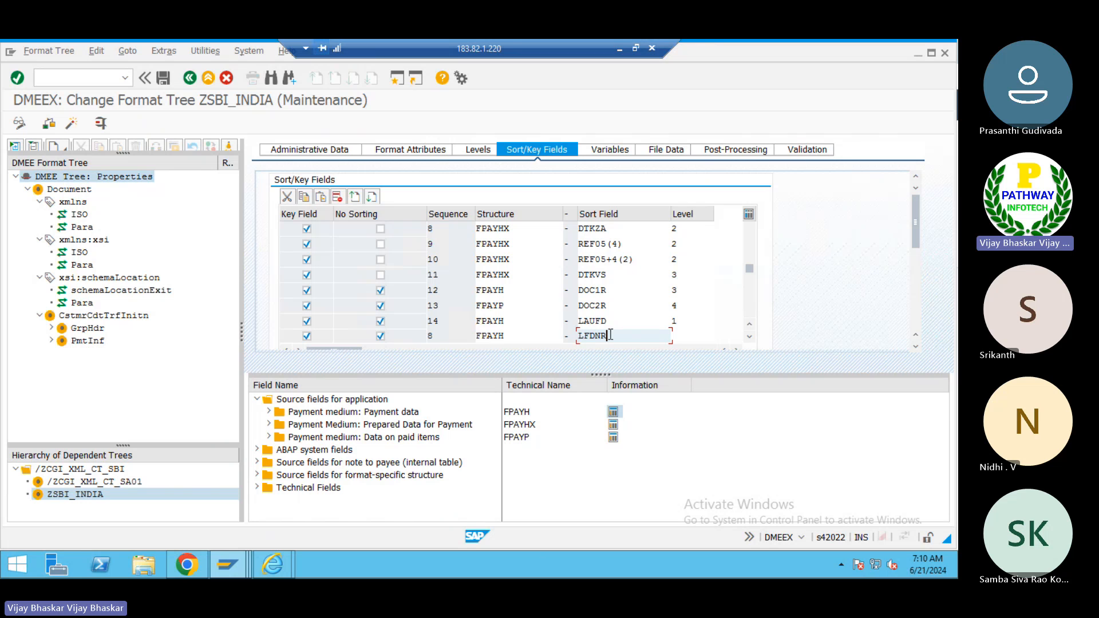
left_click(685, 337)
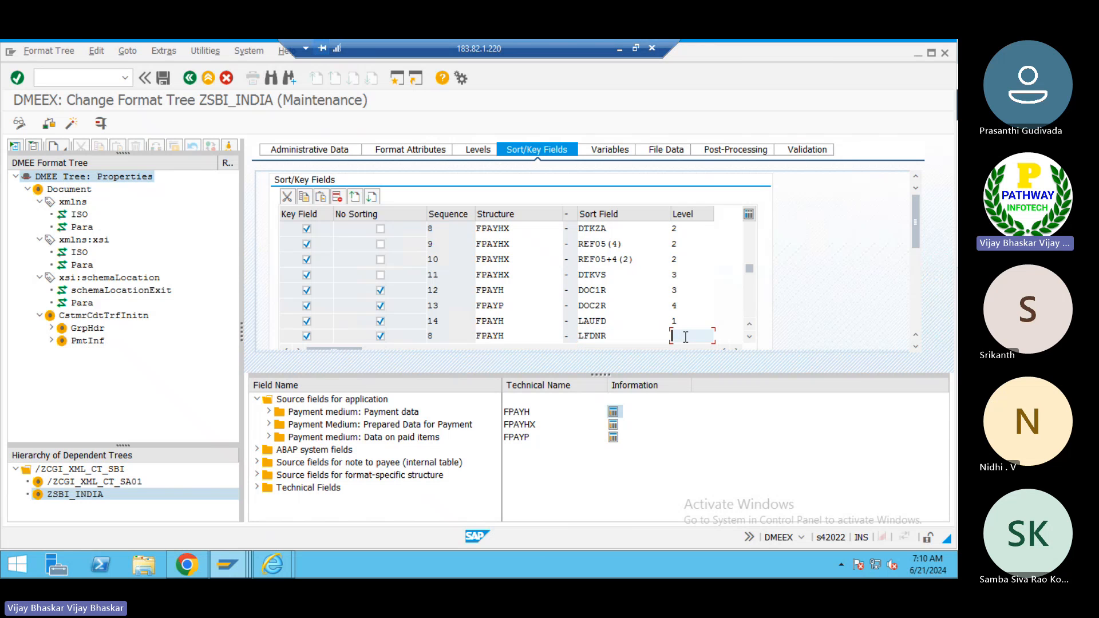
type("2")
key("Return")
left_click(453, 335)
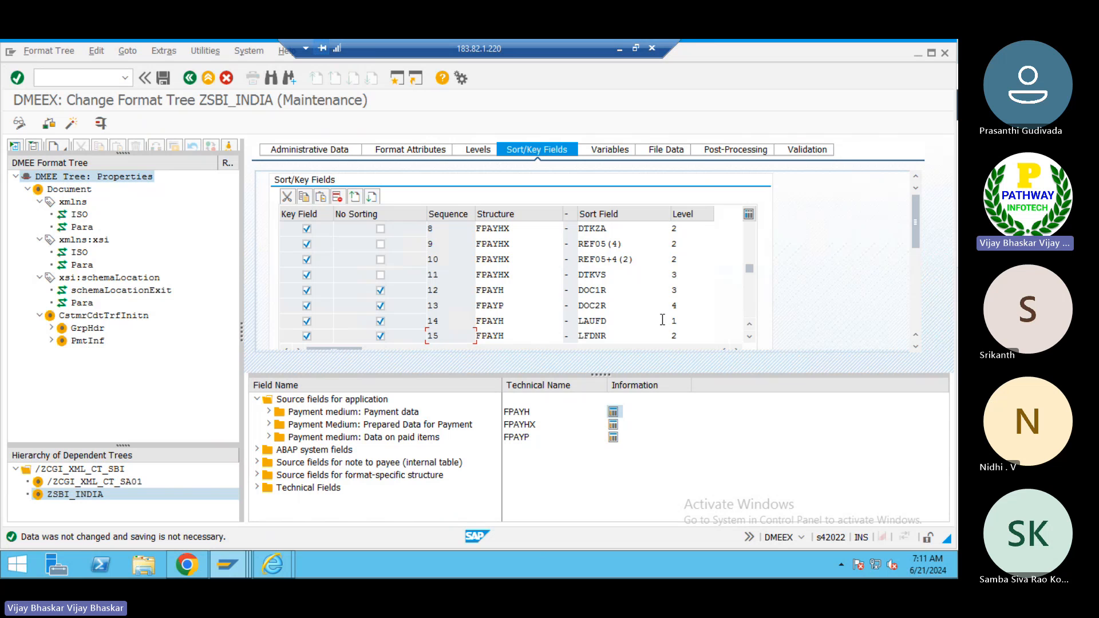
- Review the format tree's Variables, File Data, Post-Processing and Validation settings, then the Document and xmlns node attributes
left_click(608, 150)
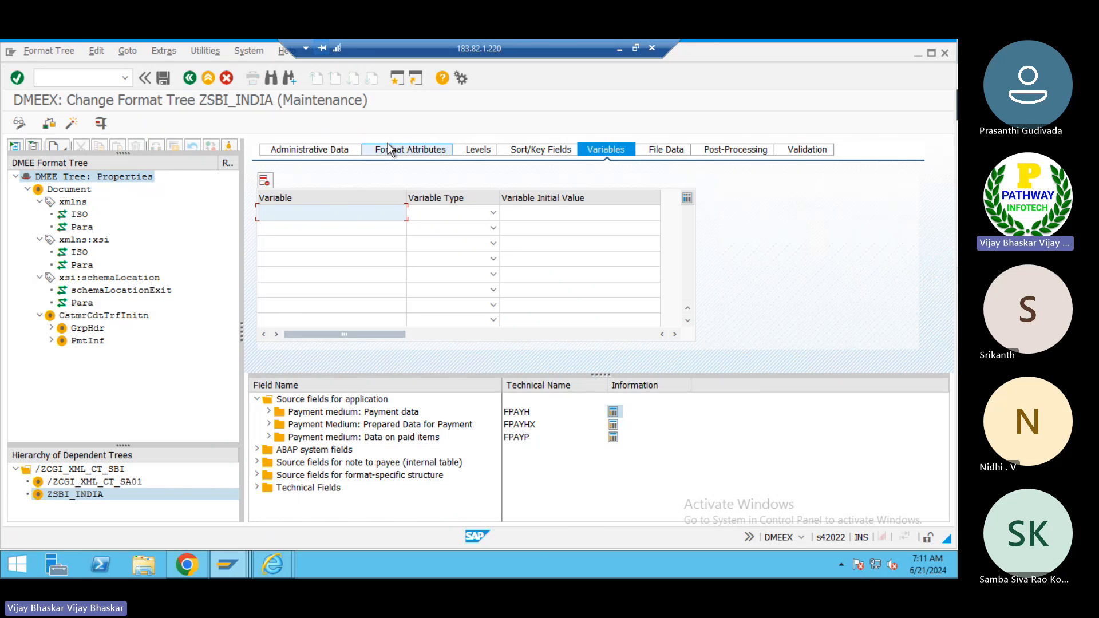
left_click(492, 213)
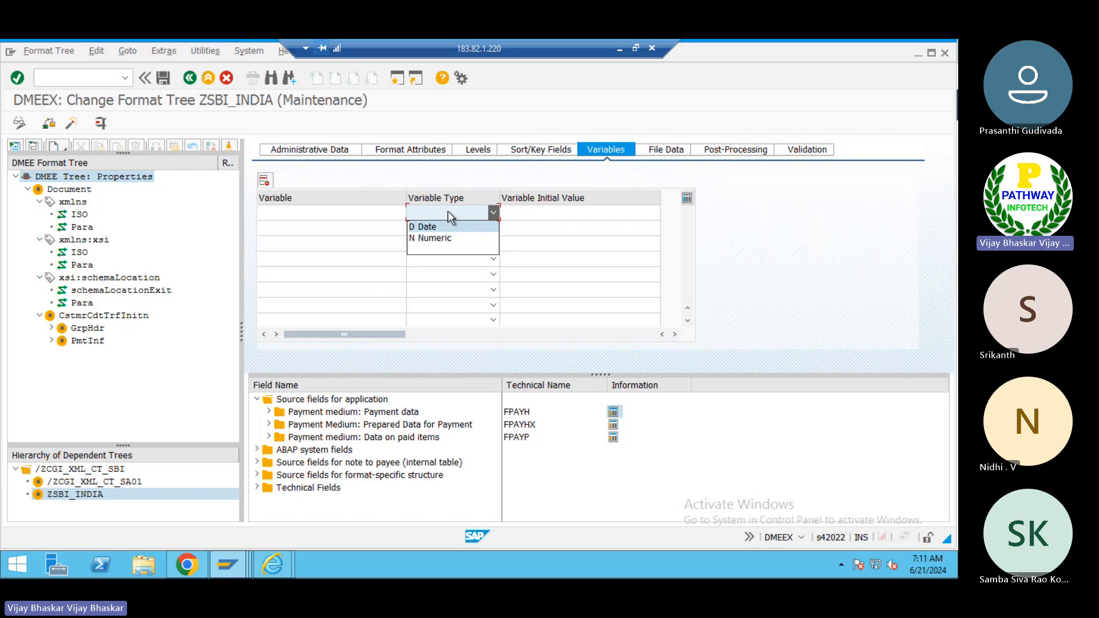
left_click(328, 215)
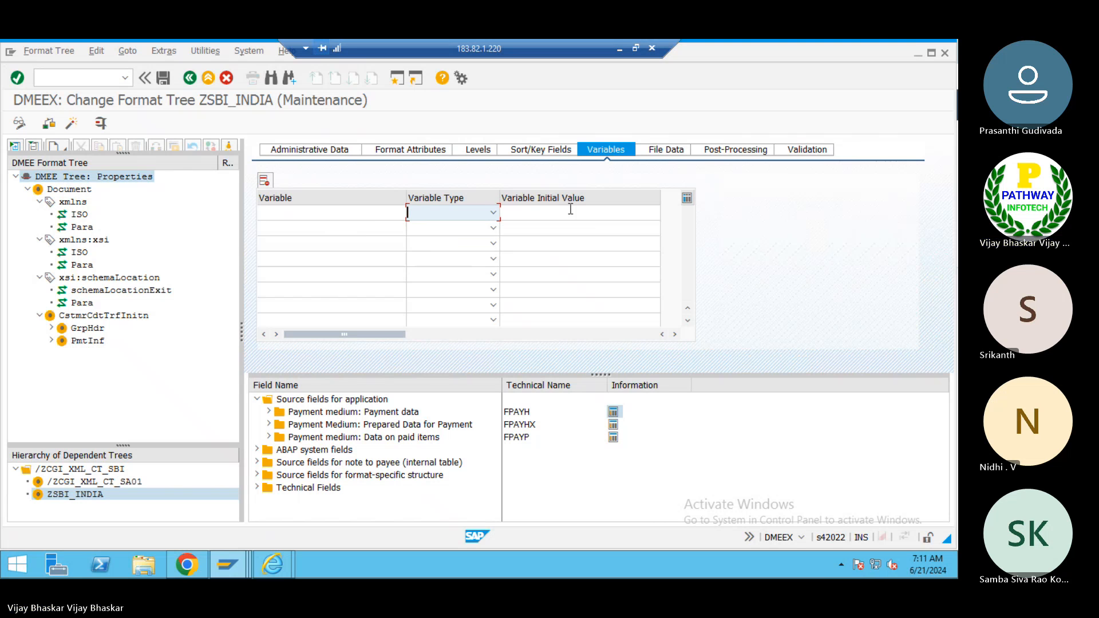
left_click(666, 150)
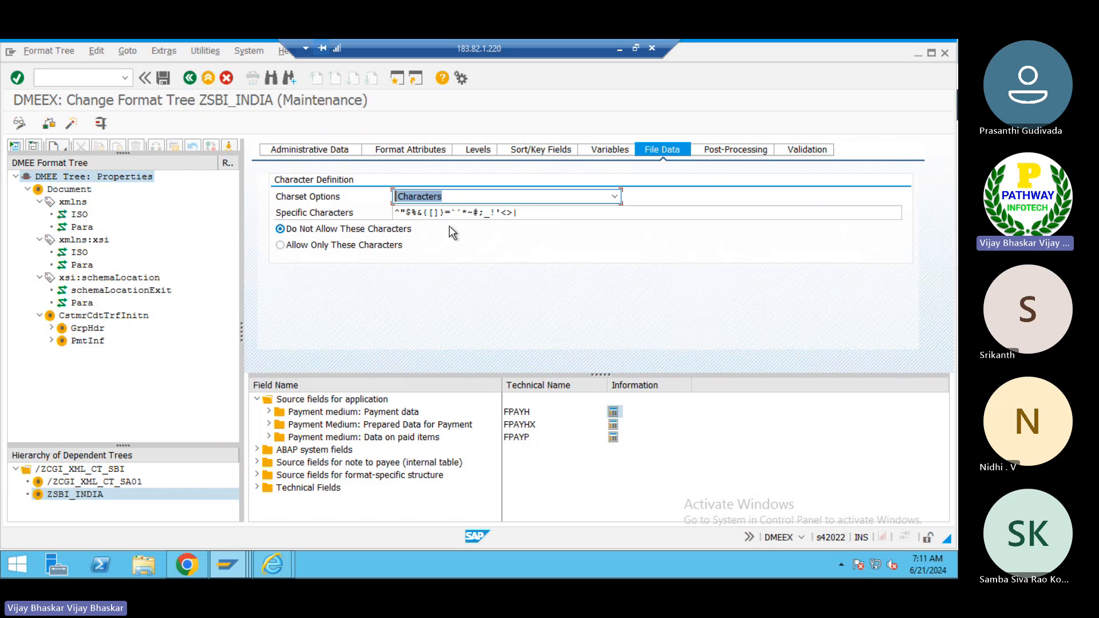
left_click(613, 197)
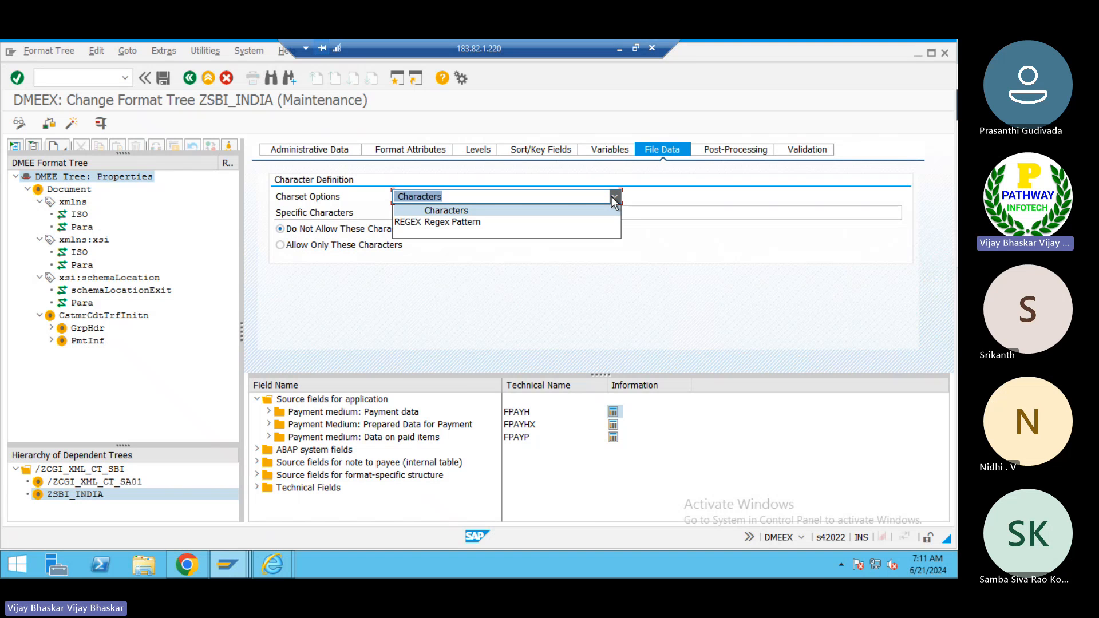
left_click(448, 296)
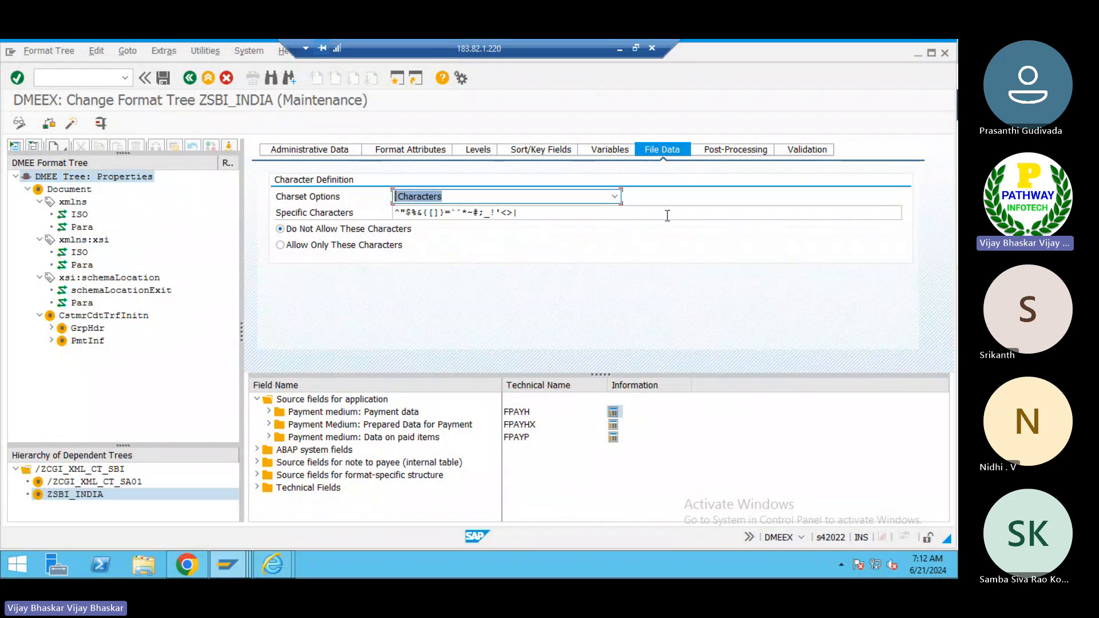
left_click(726, 152)
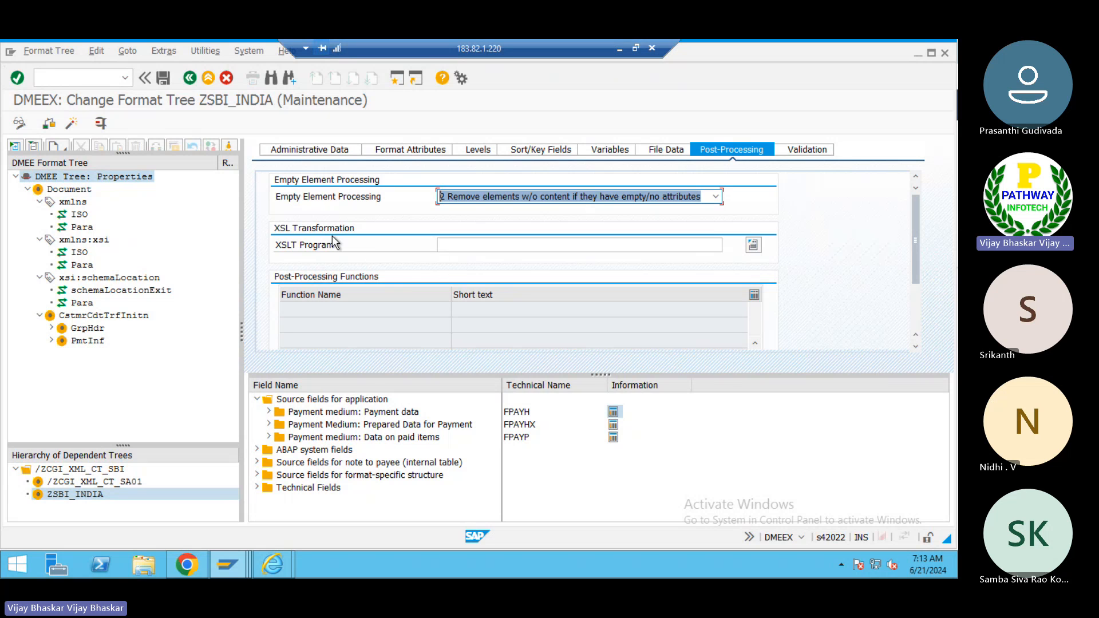
left_click(805, 152)
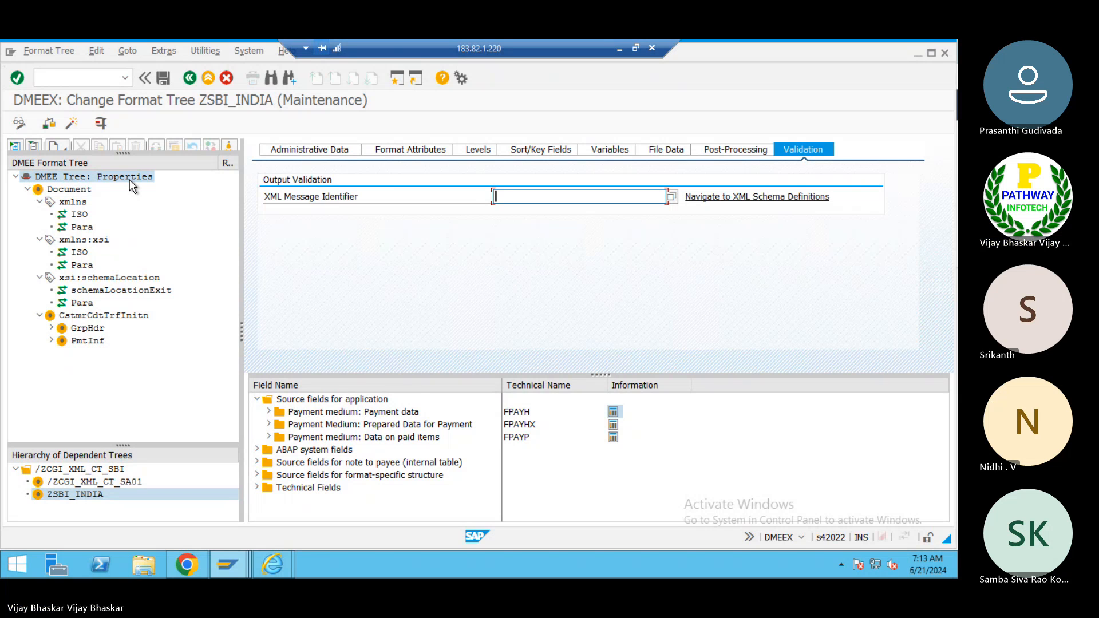
left_click(60, 194)
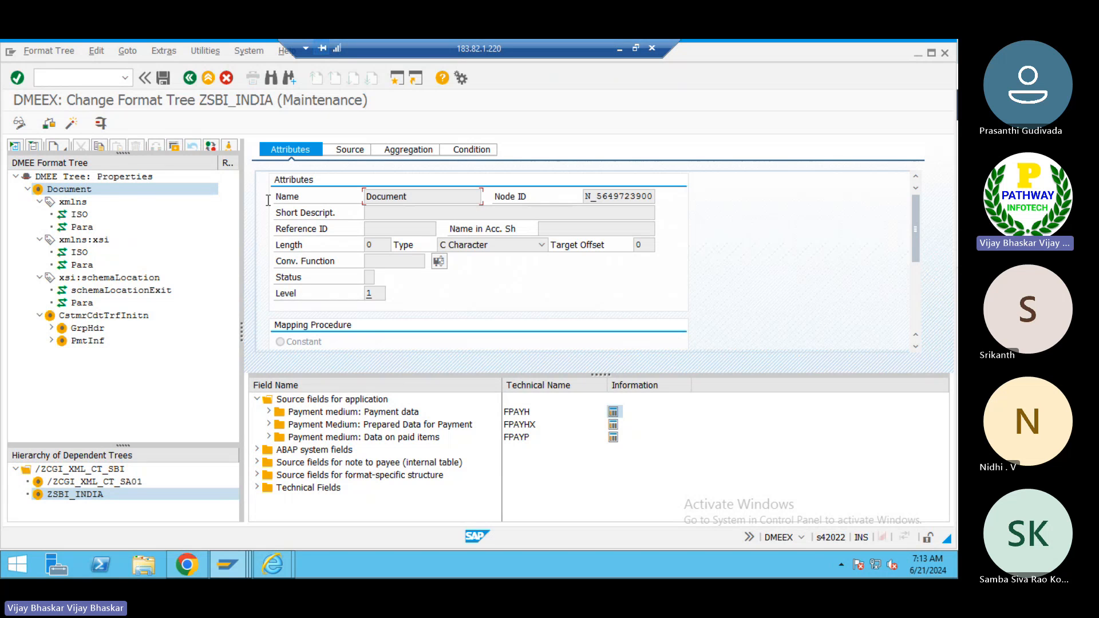
left_click(72, 202)
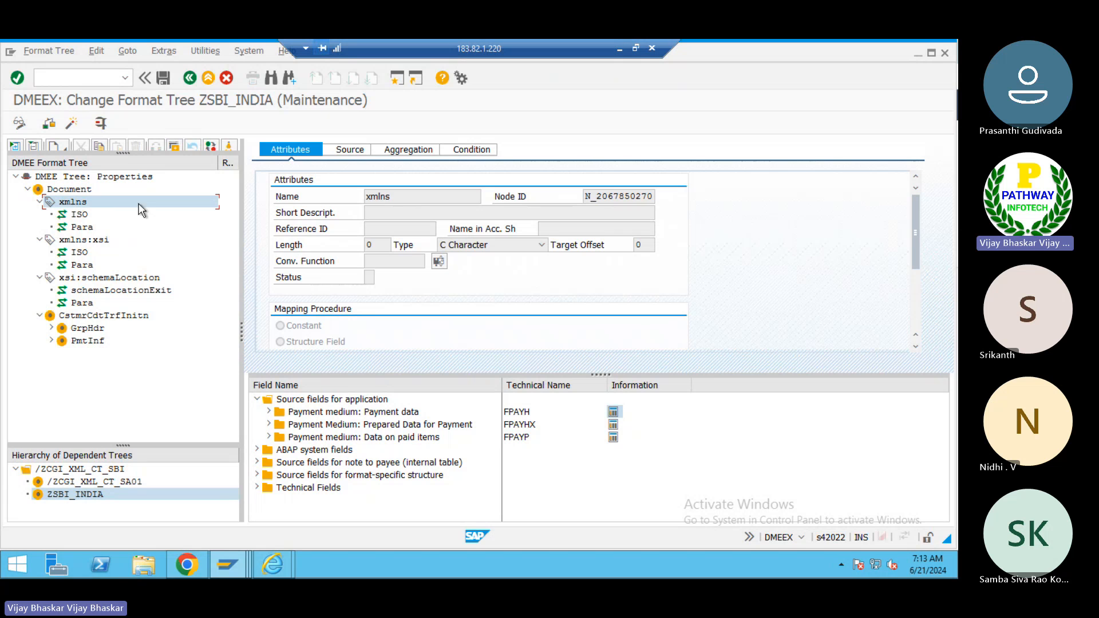
- Switch to the Excel class notes and correct the typos in cell B505's note about DME elements
left_click(620, 51)
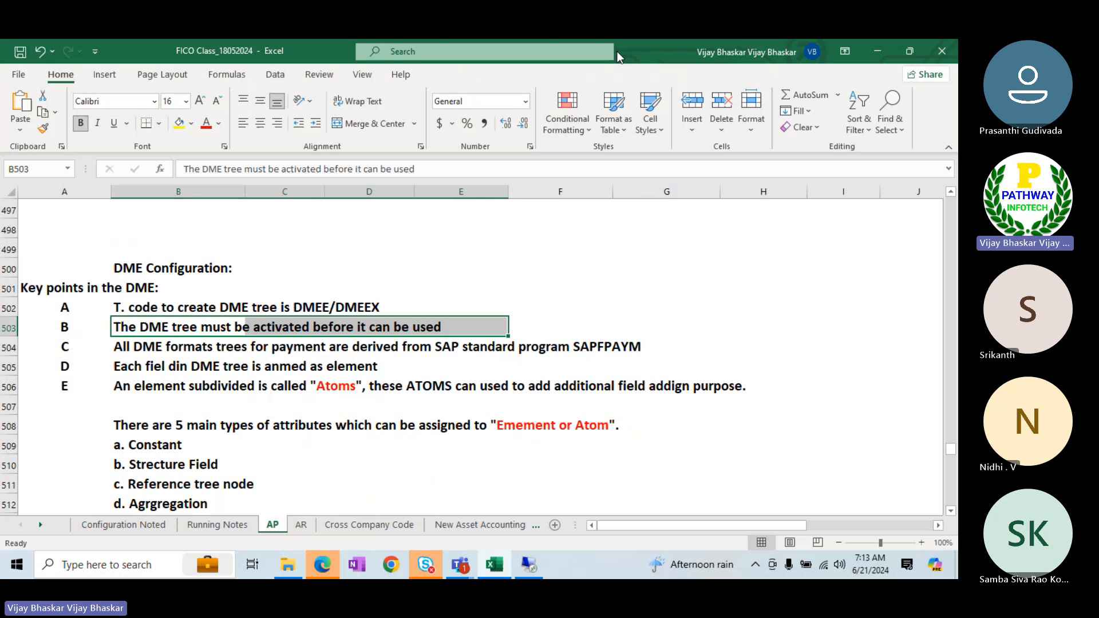
left_click(113, 347)
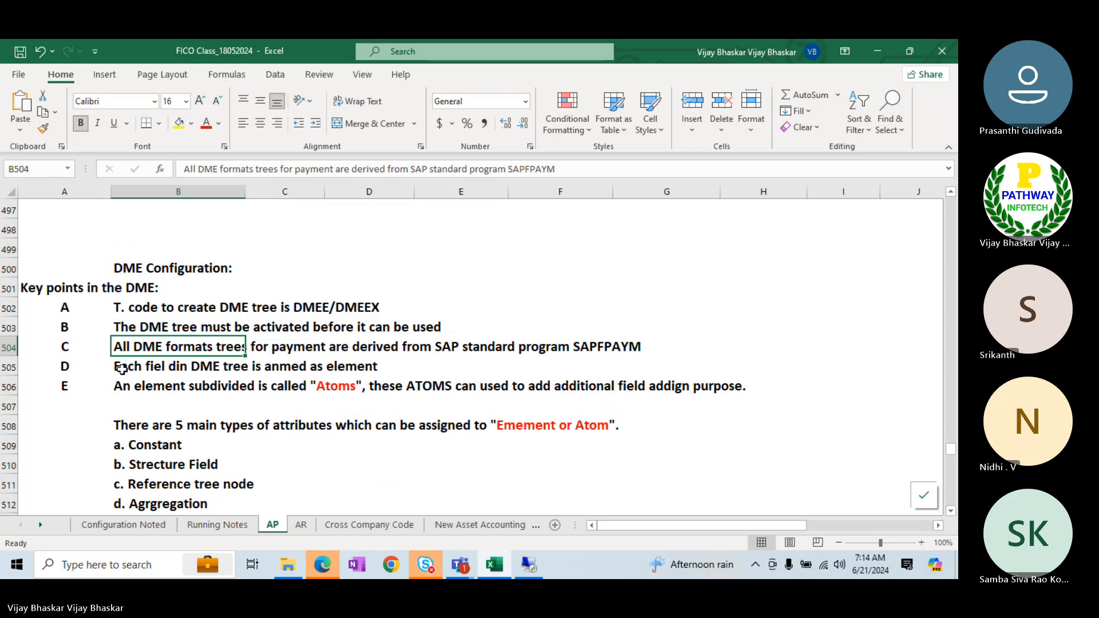
left_click(120, 368)
left_click(227, 169)
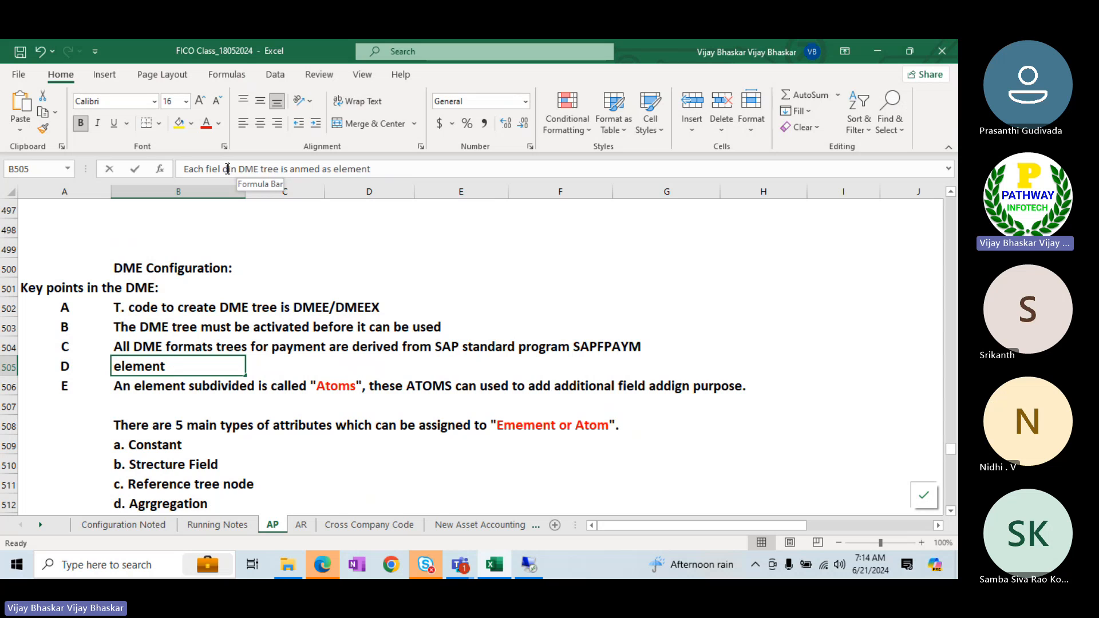
key("BackSpace")
key("Return")
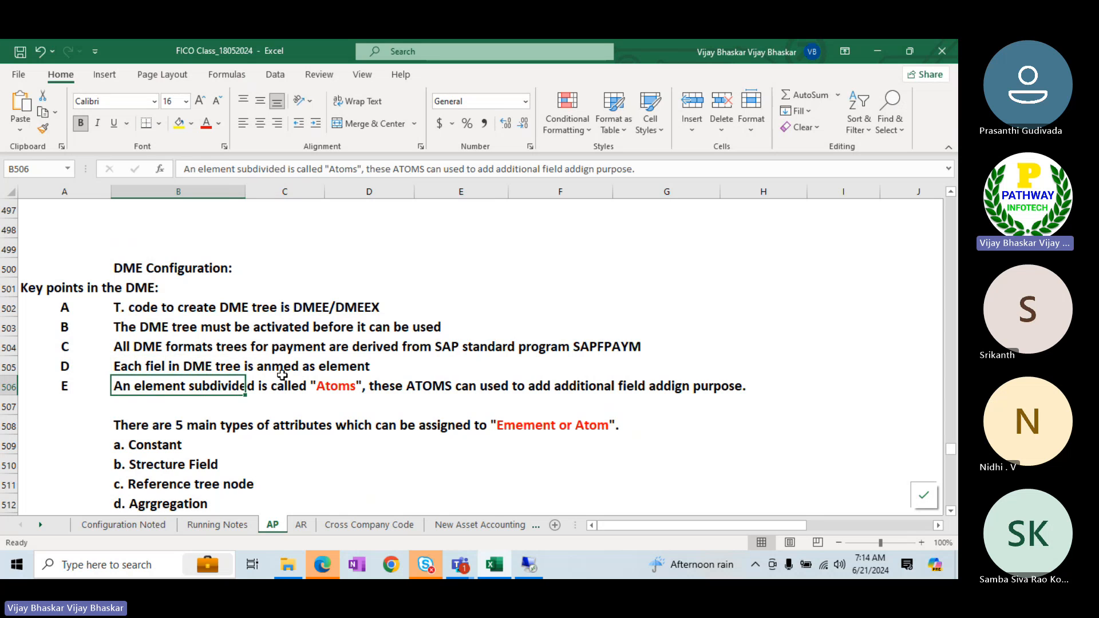
left_click(121, 365)
left_click(292, 167)
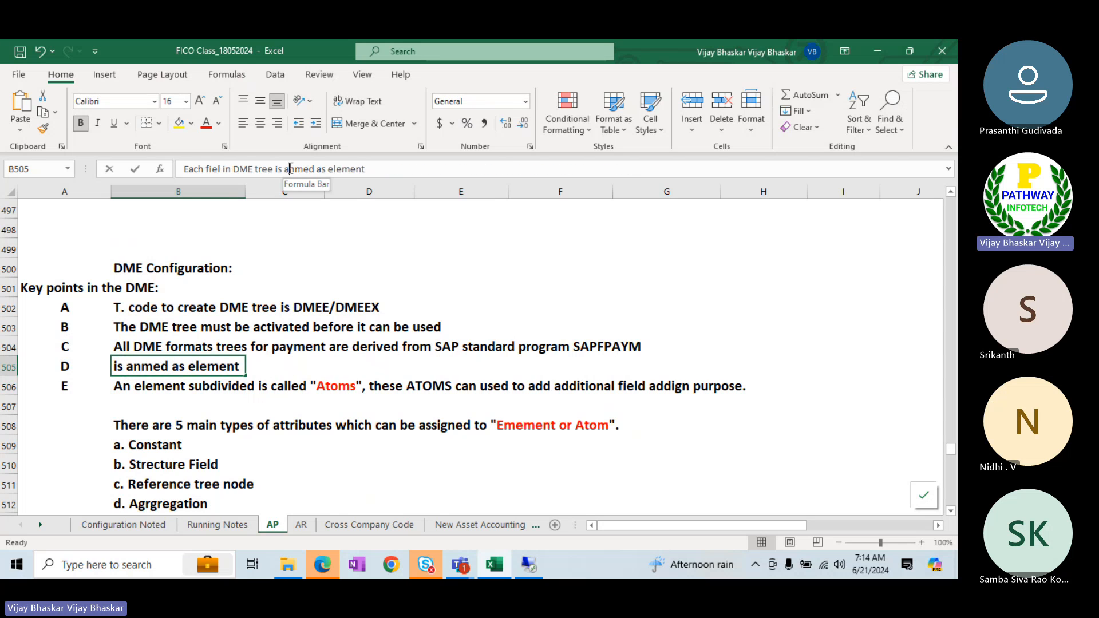
key("Return")
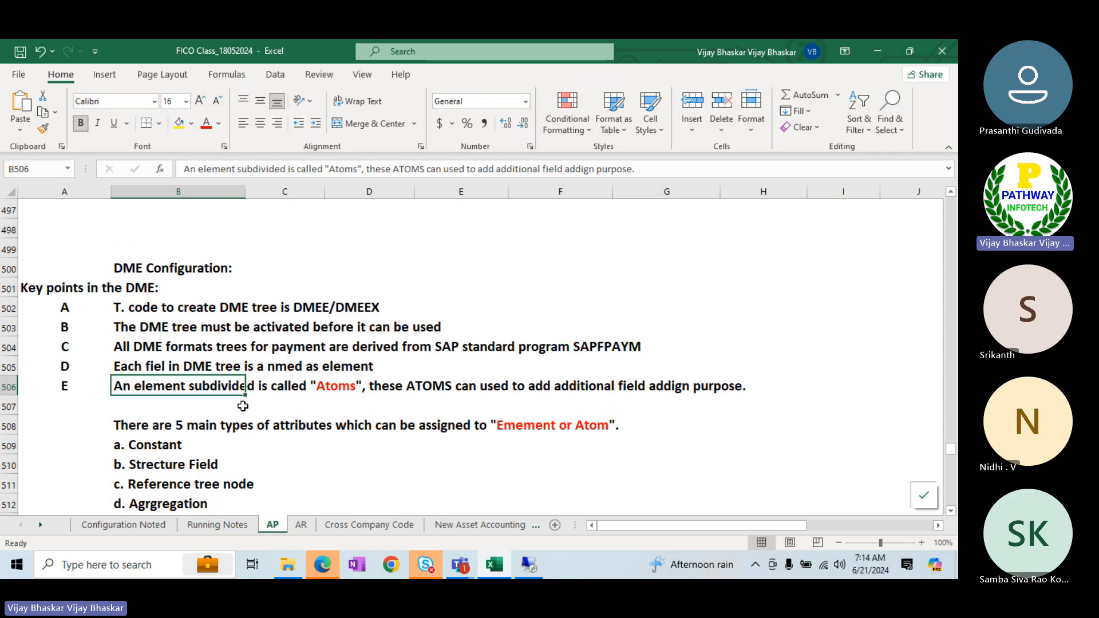
- Return to the format tree and expand and collapse the Document node's child elements to review its structure
key("alt+Tab")
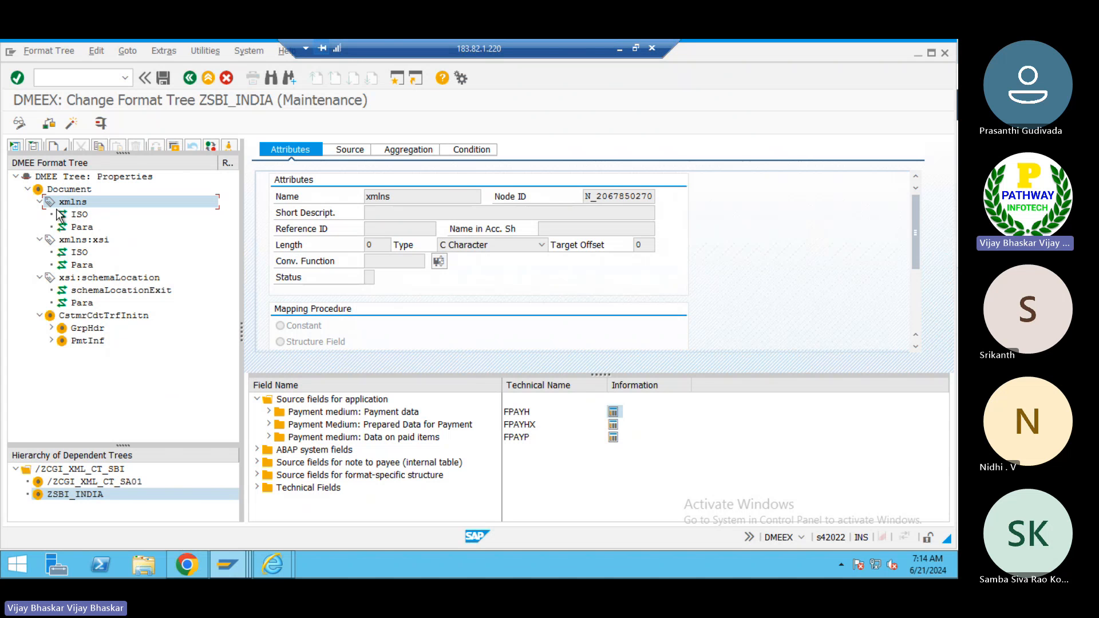
left_click(51, 328)
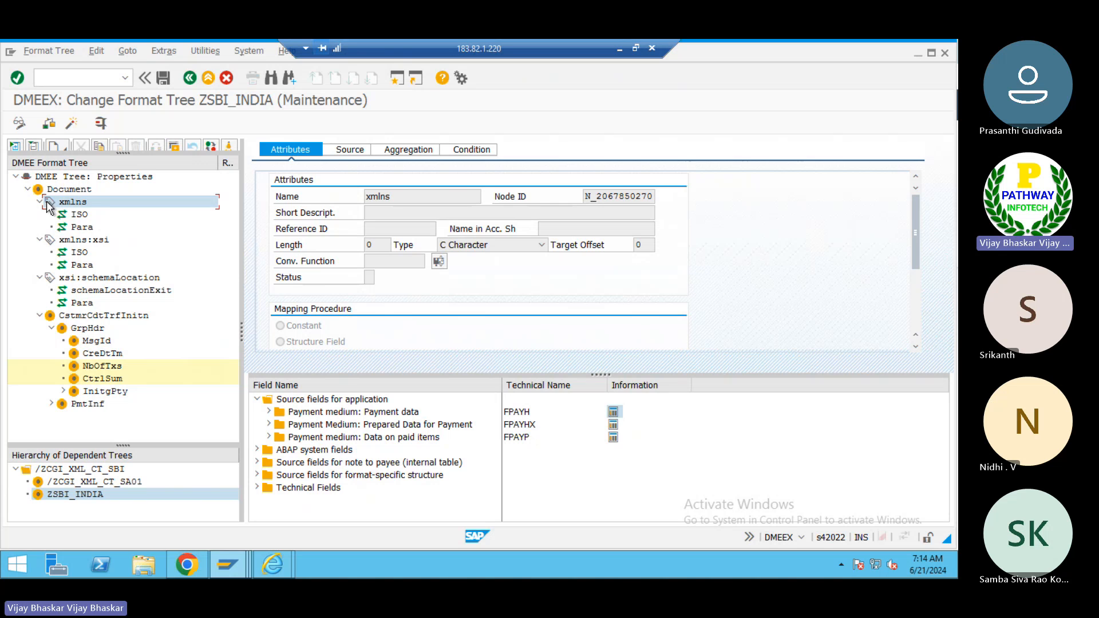
left_click(56, 187)
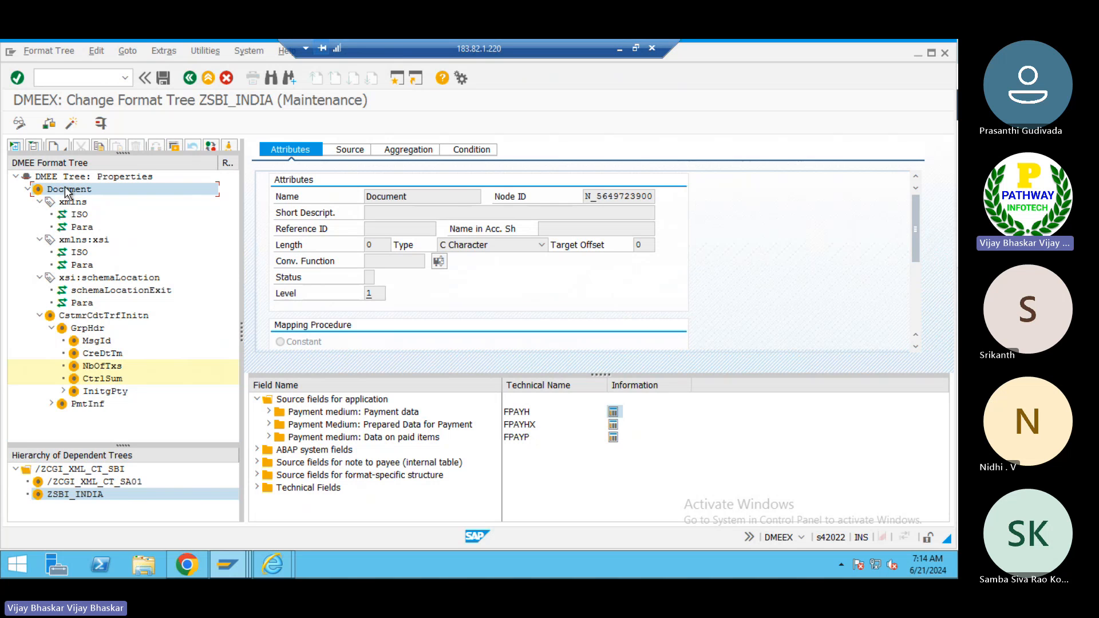
left_click(28, 191)
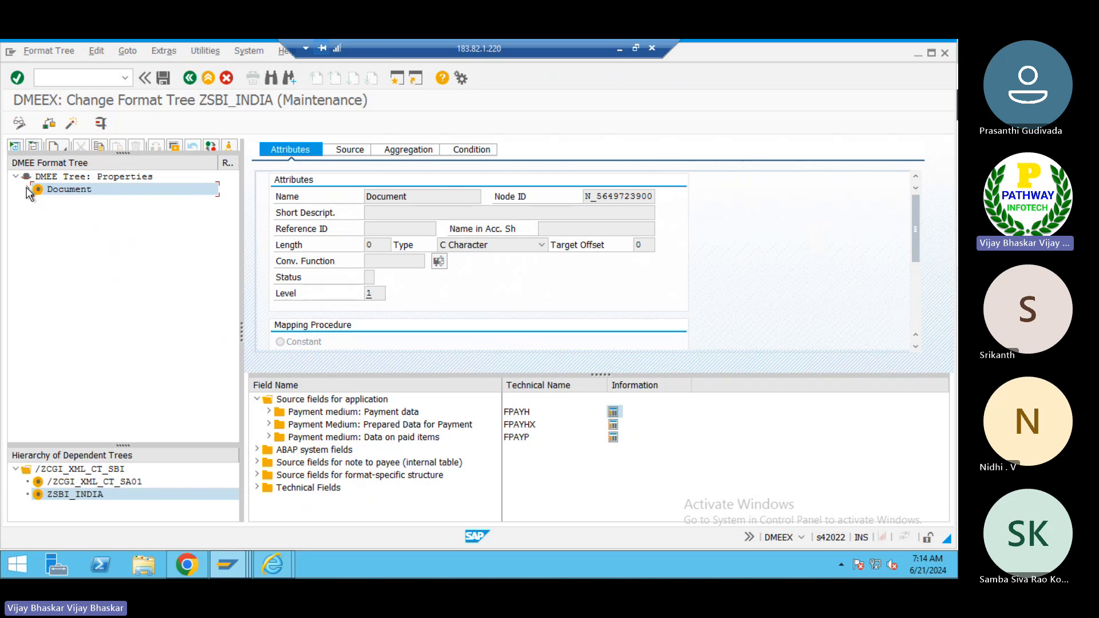
left_click(28, 191)
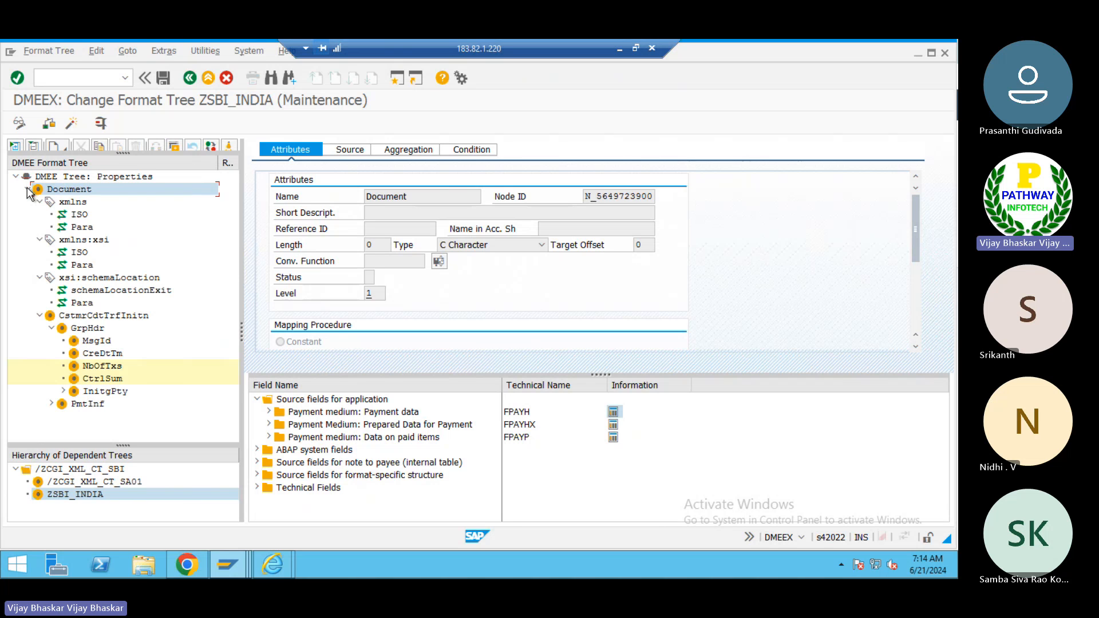
left_click(39, 278)
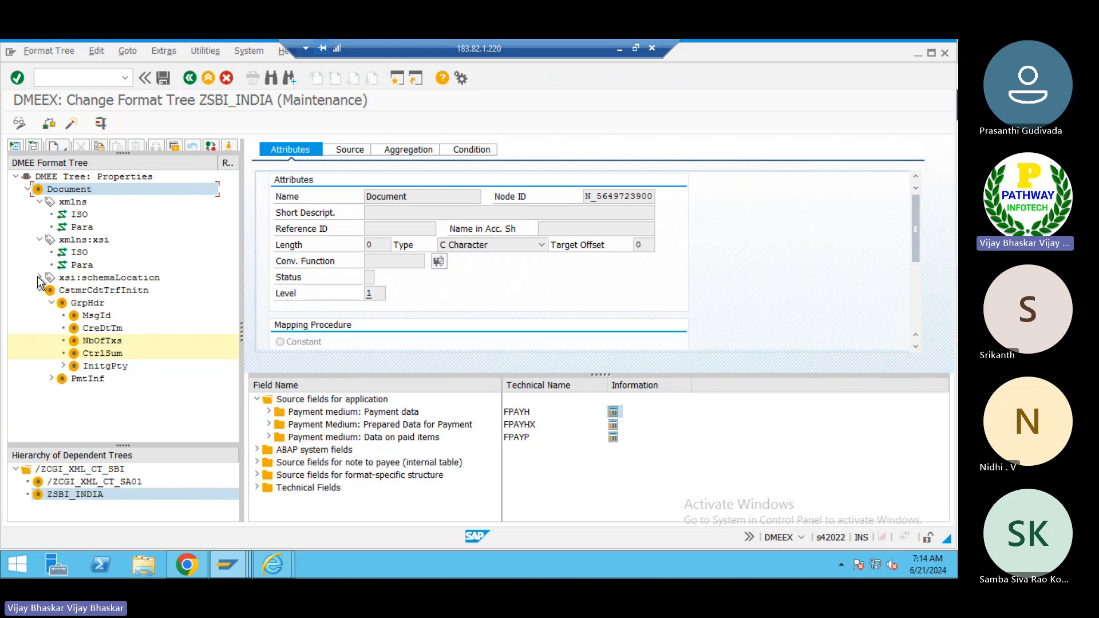
left_click(39, 240)
left_click(39, 201)
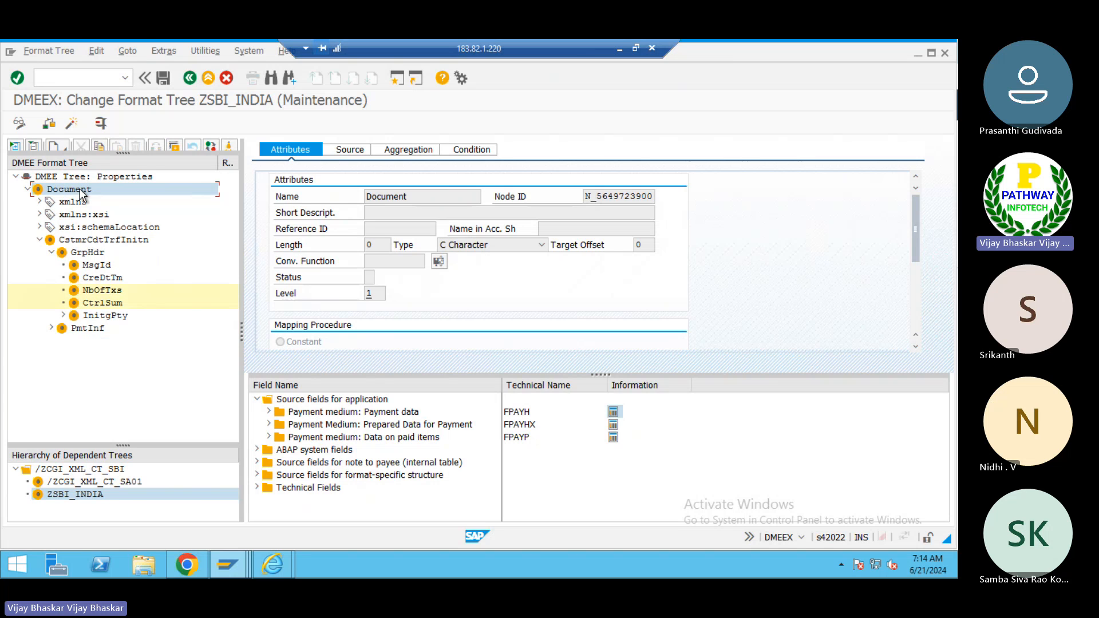
left_click(52, 252)
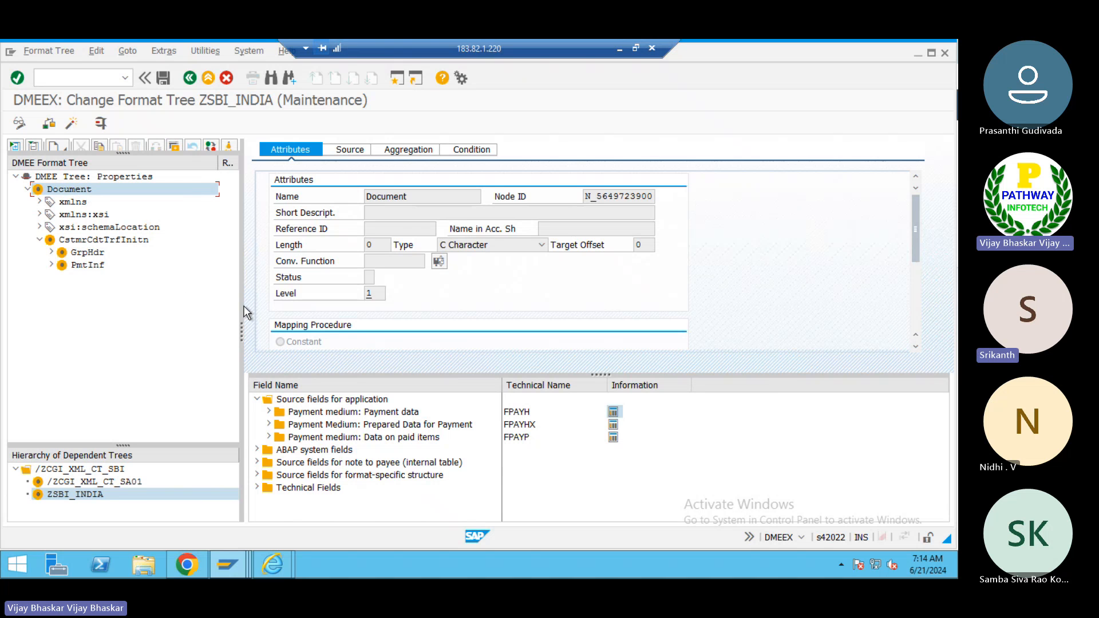
- Glance at the Excel notes again, return, and select the xmlns element in the format tree
left_click(619, 49)
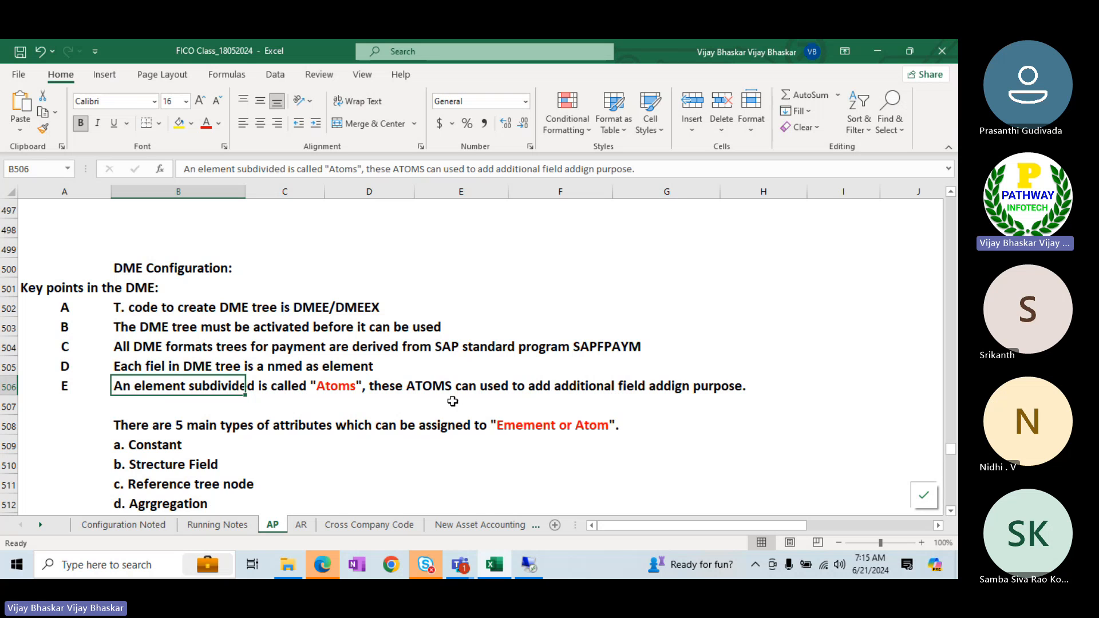
key("alt+Tab")
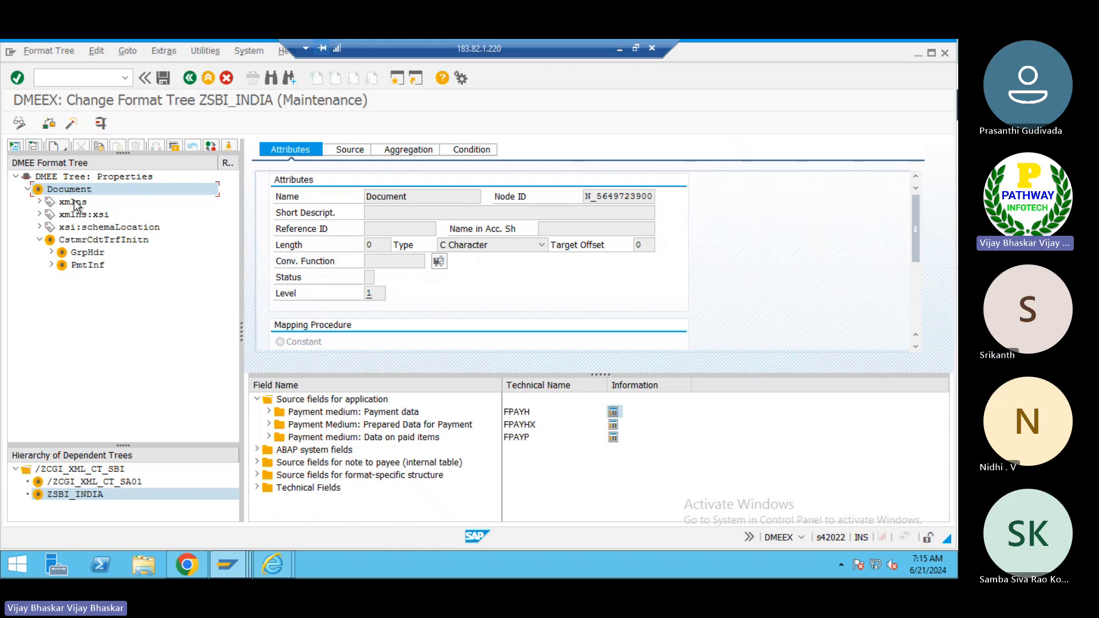
left_click(76, 204)
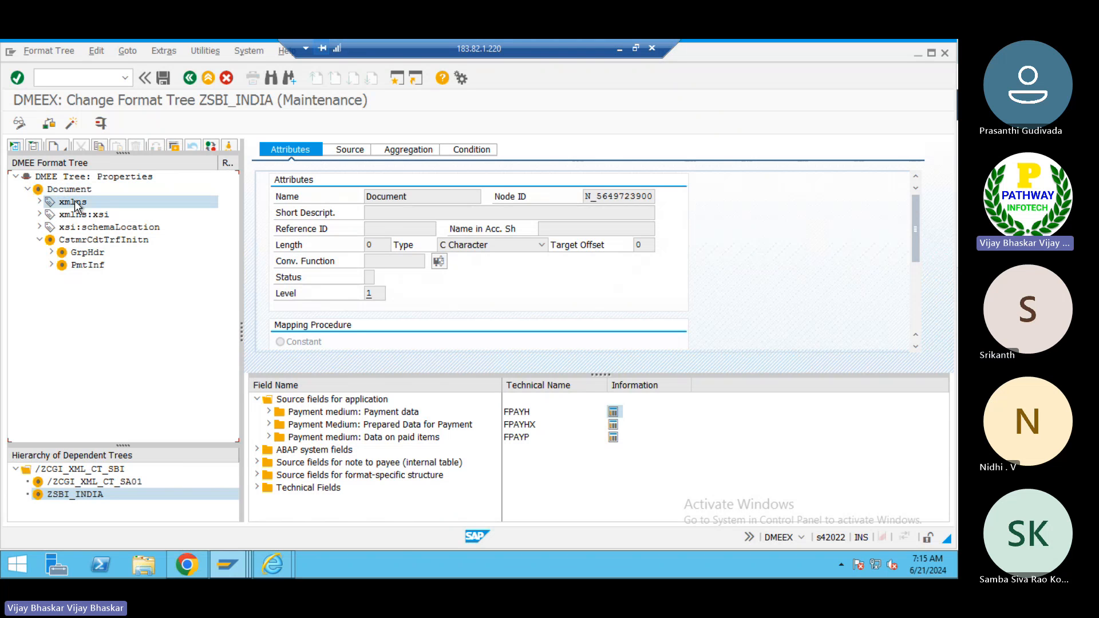
- Expand the xmlns node and open its context menu and the create options to review which node types can be added
left_click(39, 202)
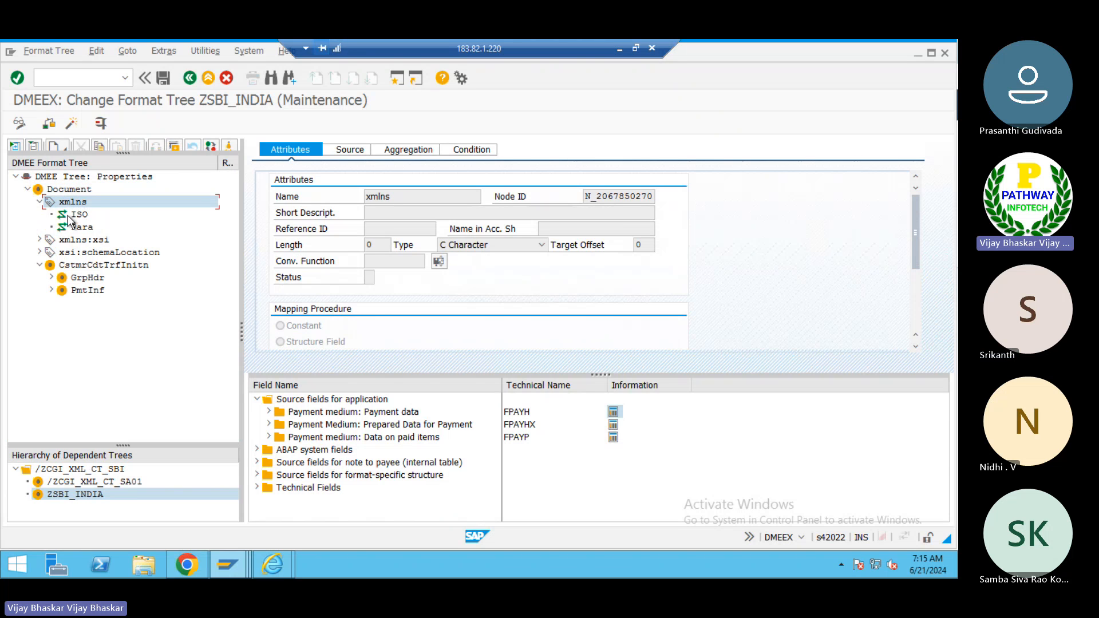
left_click(64, 188)
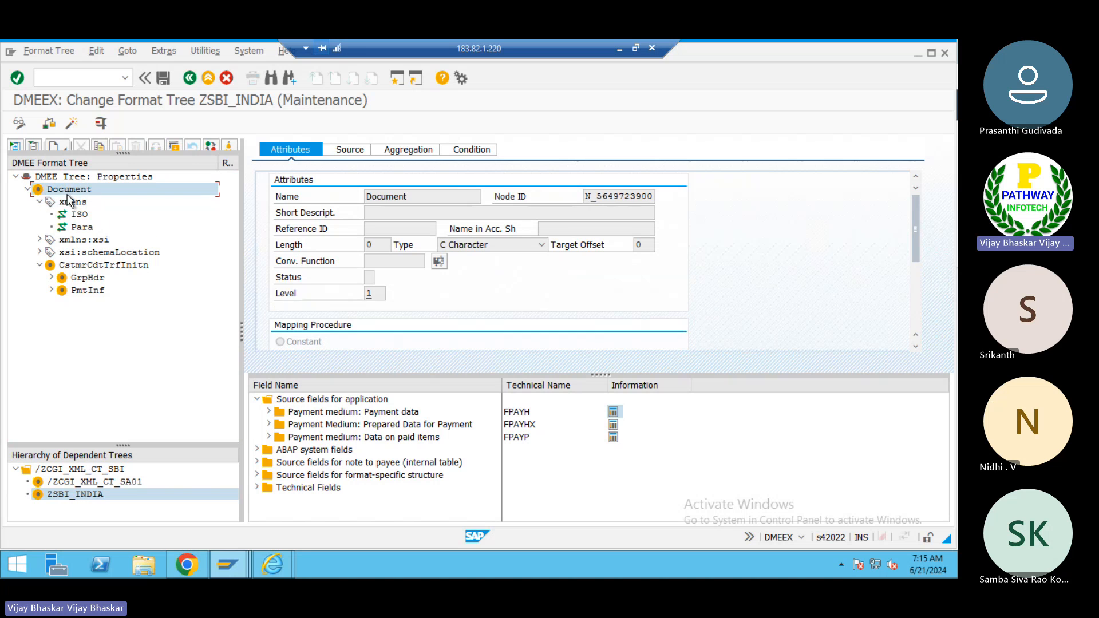
left_click(70, 203)
right_click(73, 207)
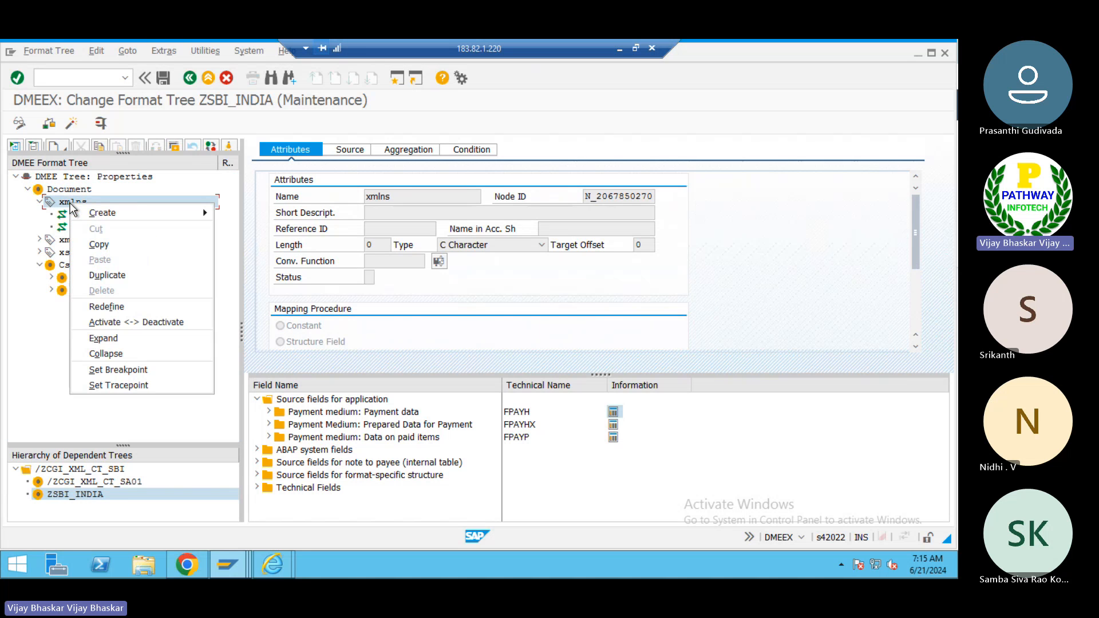
mouse_move(175, 222)
left_click(12, 257)
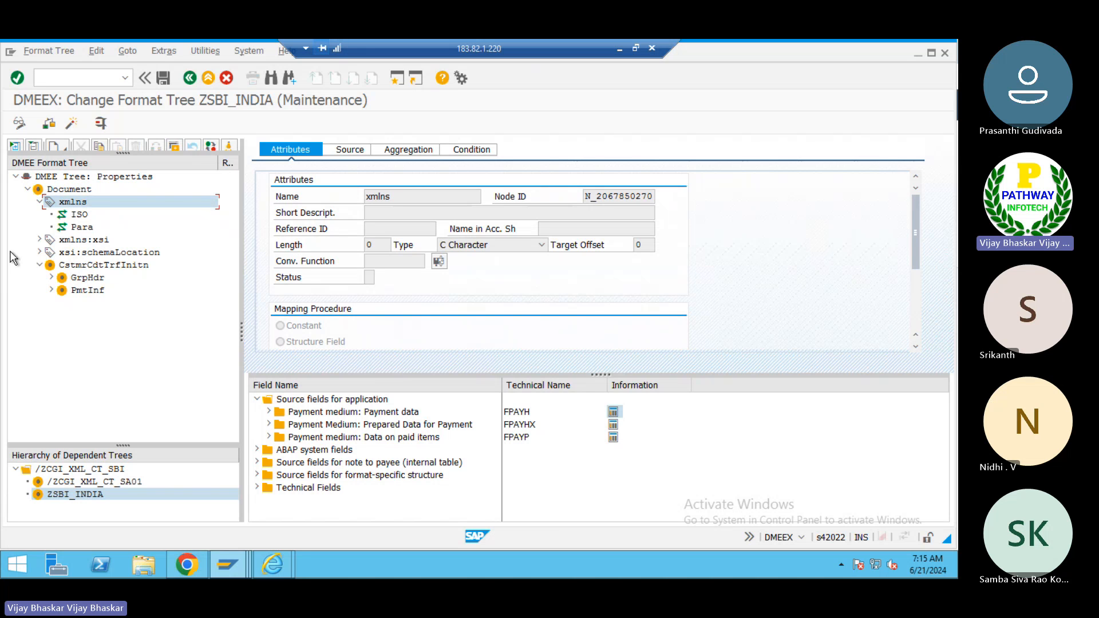
left_click(64, 149)
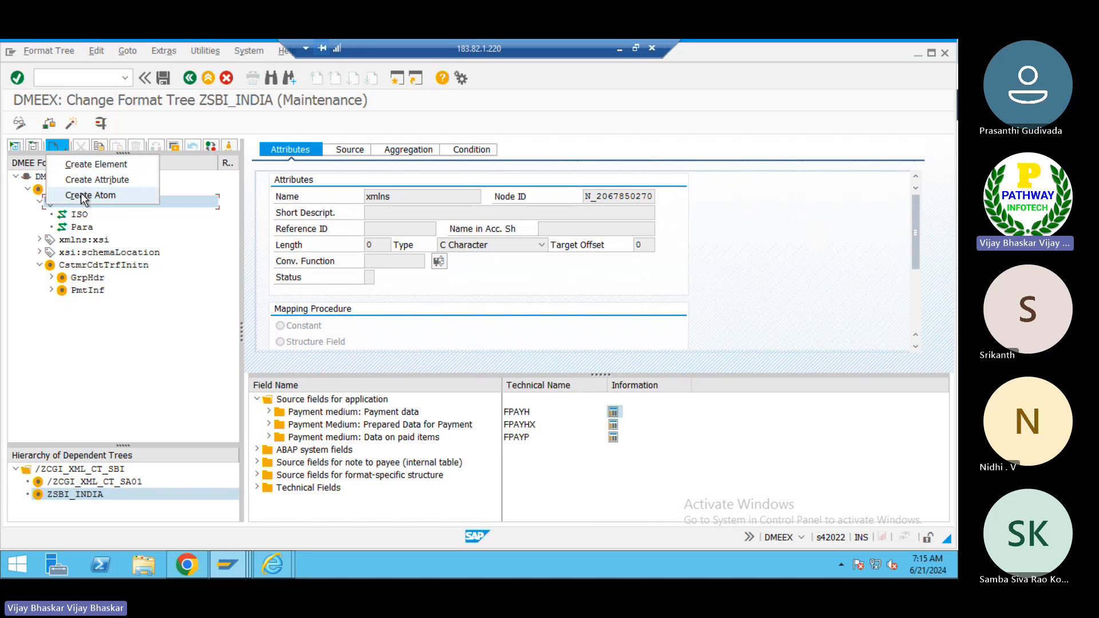
left_click(46, 305)
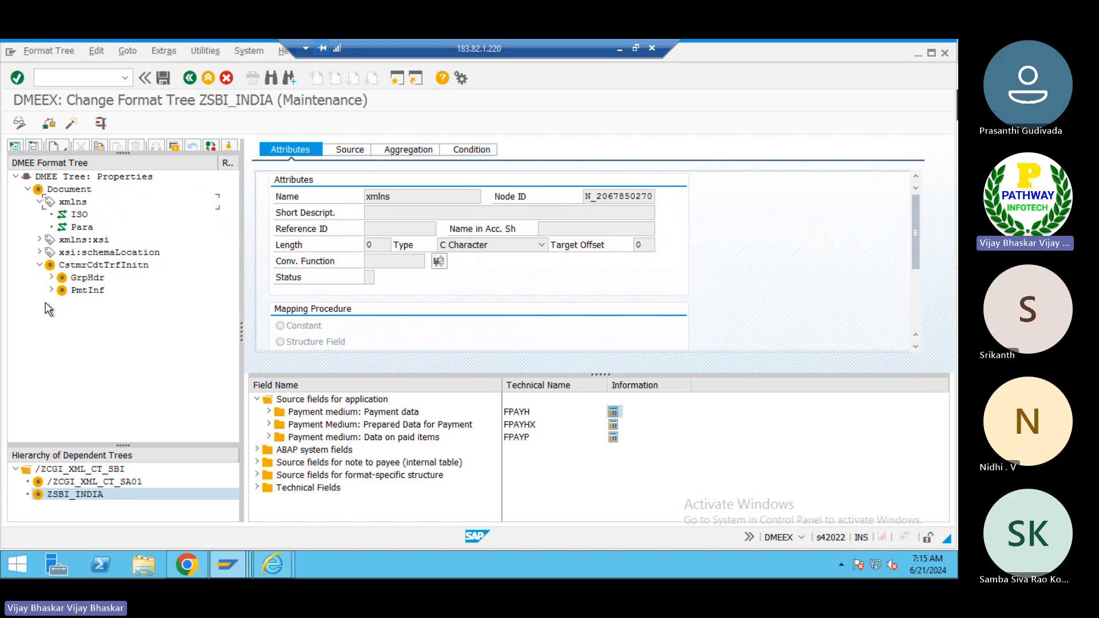
- Browse the Document node's Create submenu options for elements, attributes, calculation, technical nodes and atoms without creating anything
left_click(80, 191)
right_click(80, 192)
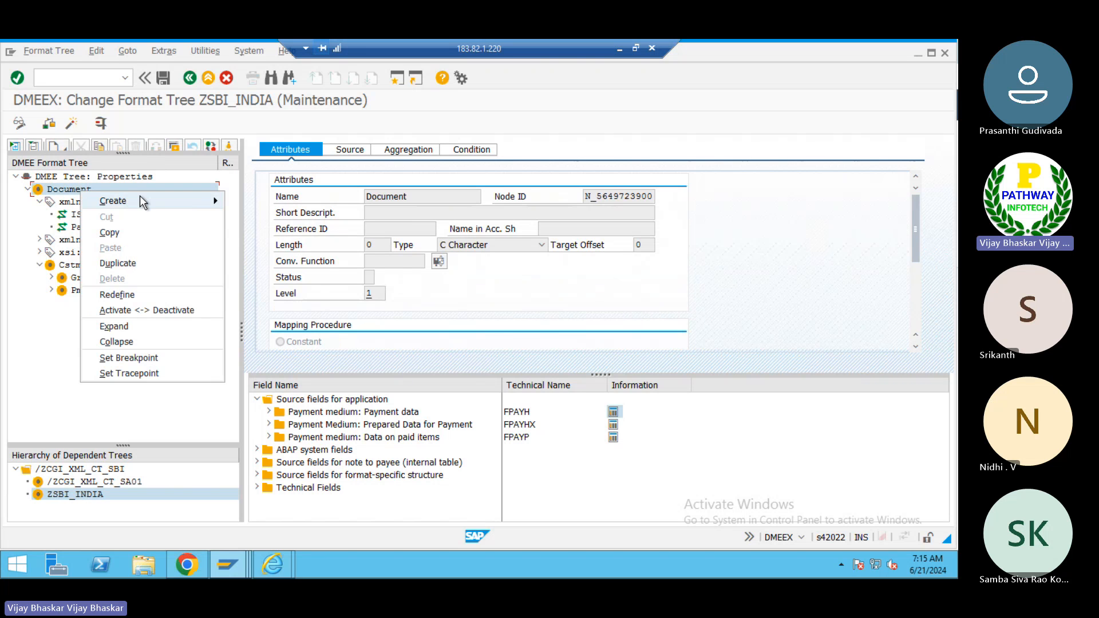
mouse_move(141, 202)
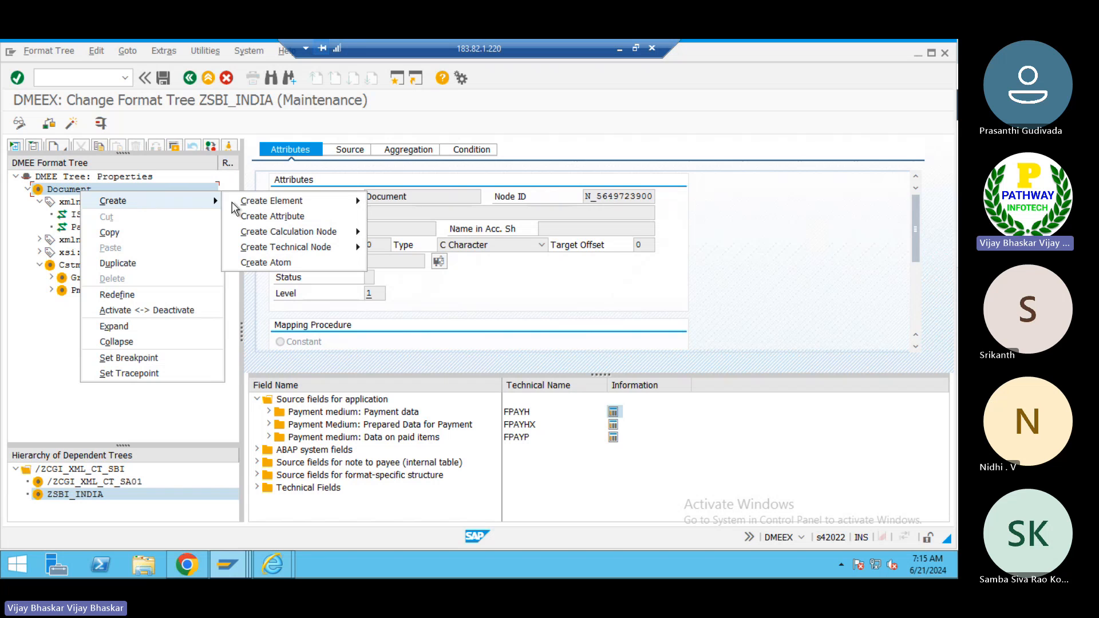
mouse_move(255, 207)
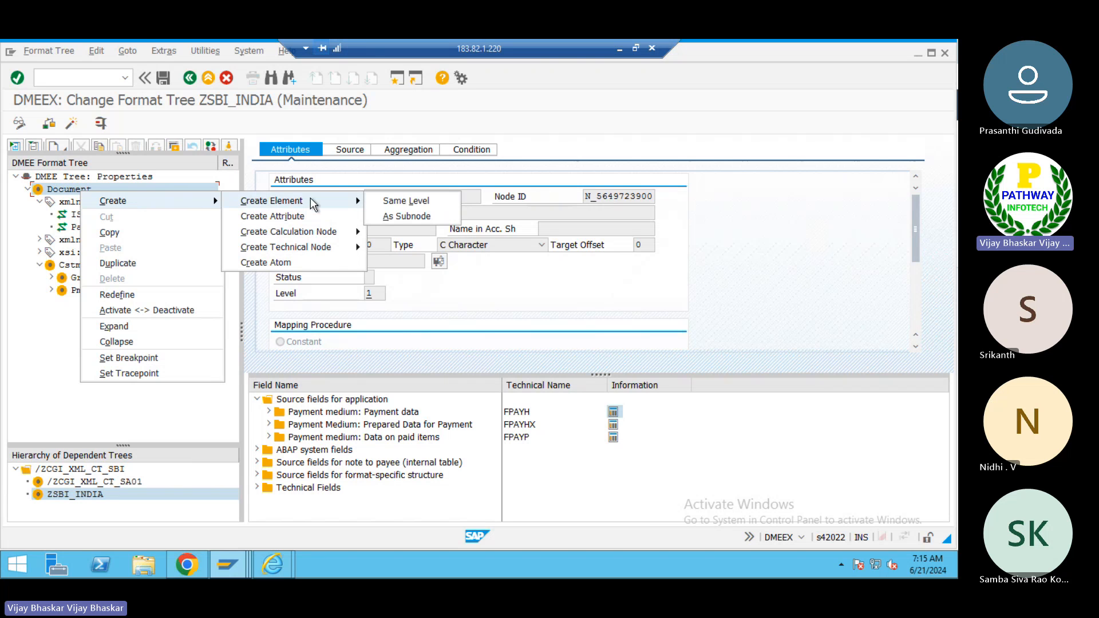
left_click(67, 204)
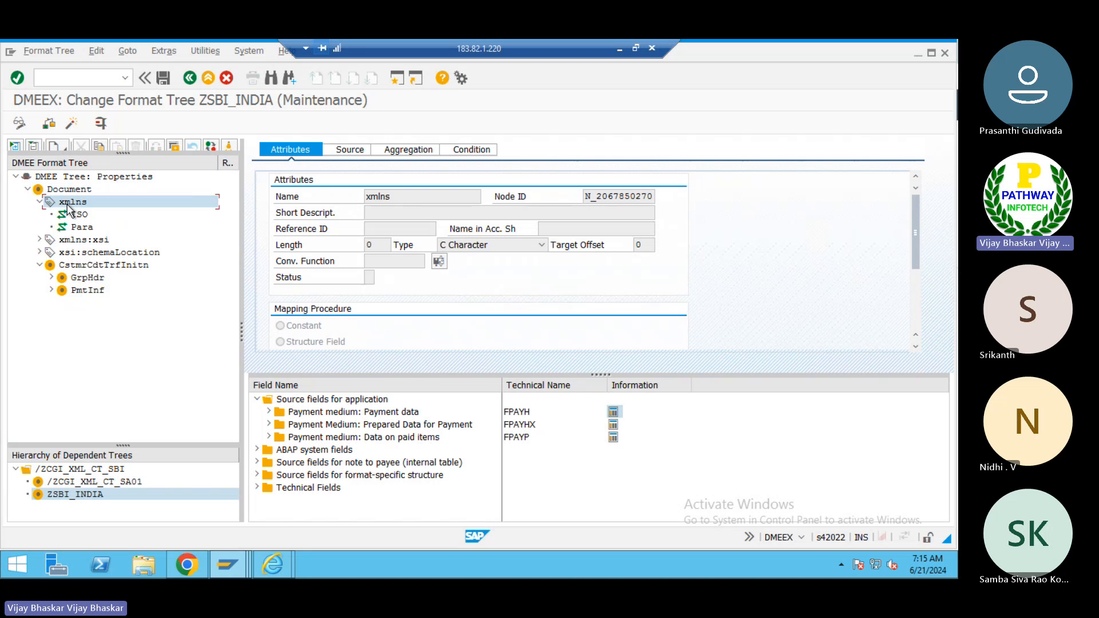
right_click(67, 203)
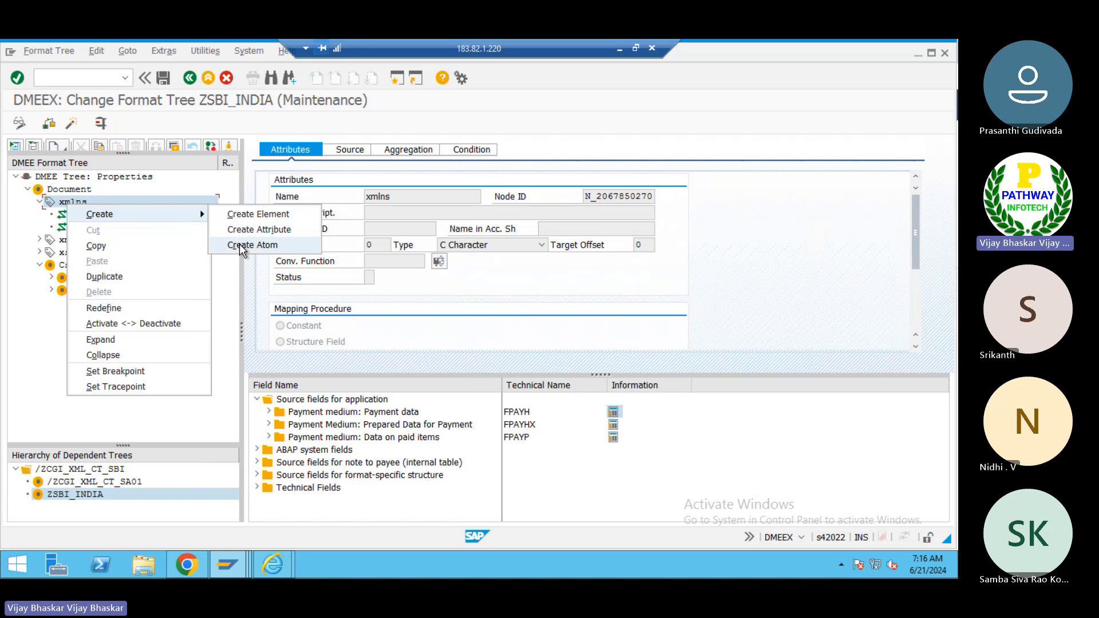
left_click(69, 191)
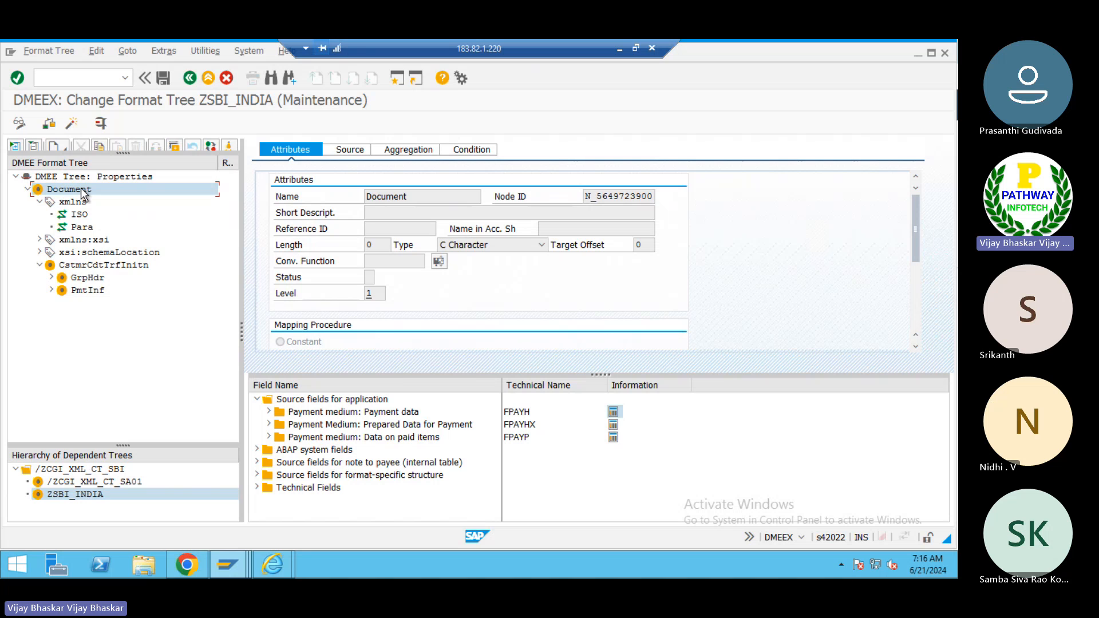
right_click(84, 194)
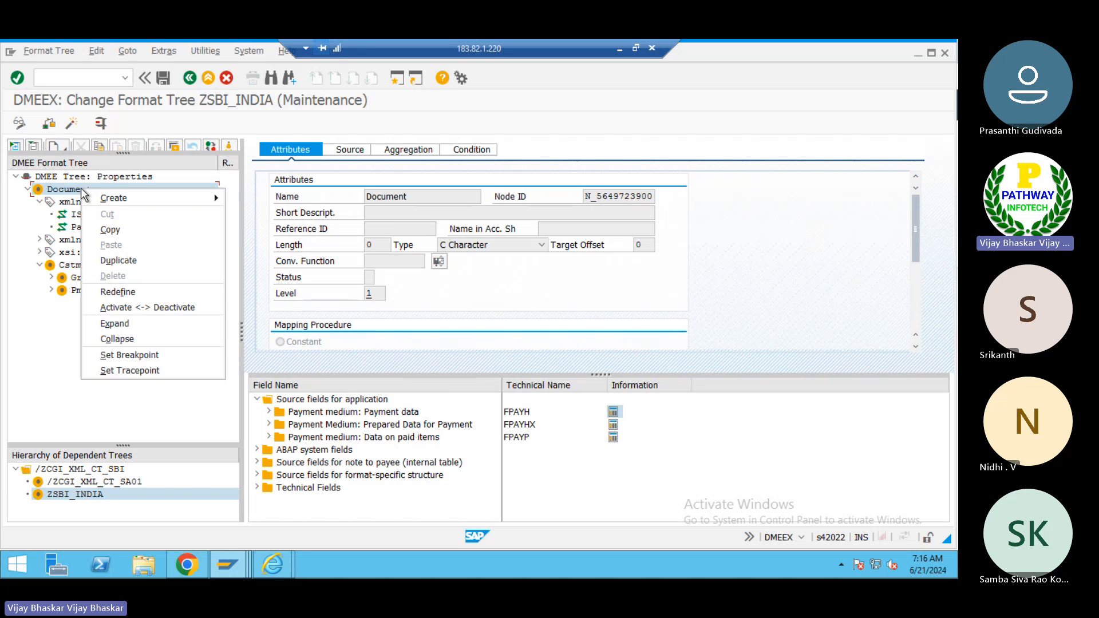
mouse_move(178, 198)
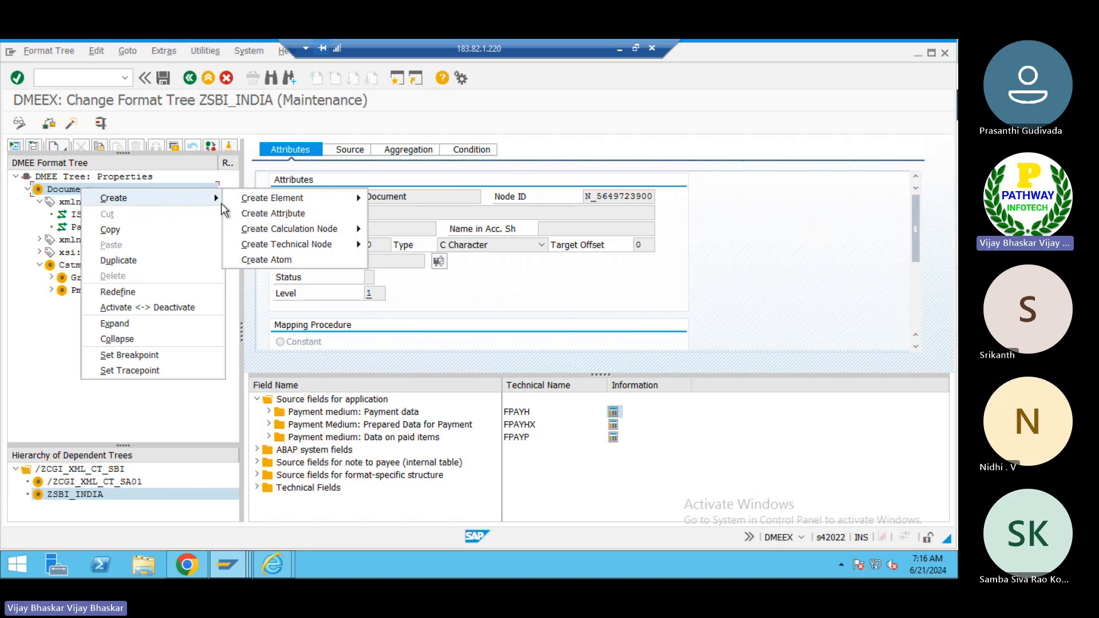
mouse_move(294, 200)
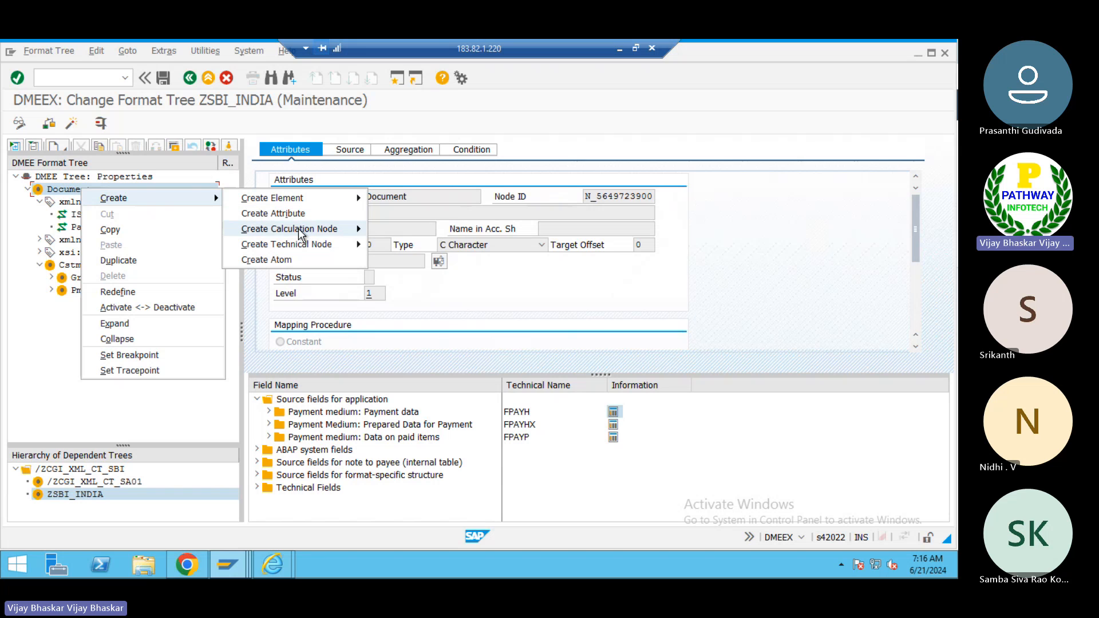
mouse_move(299, 233)
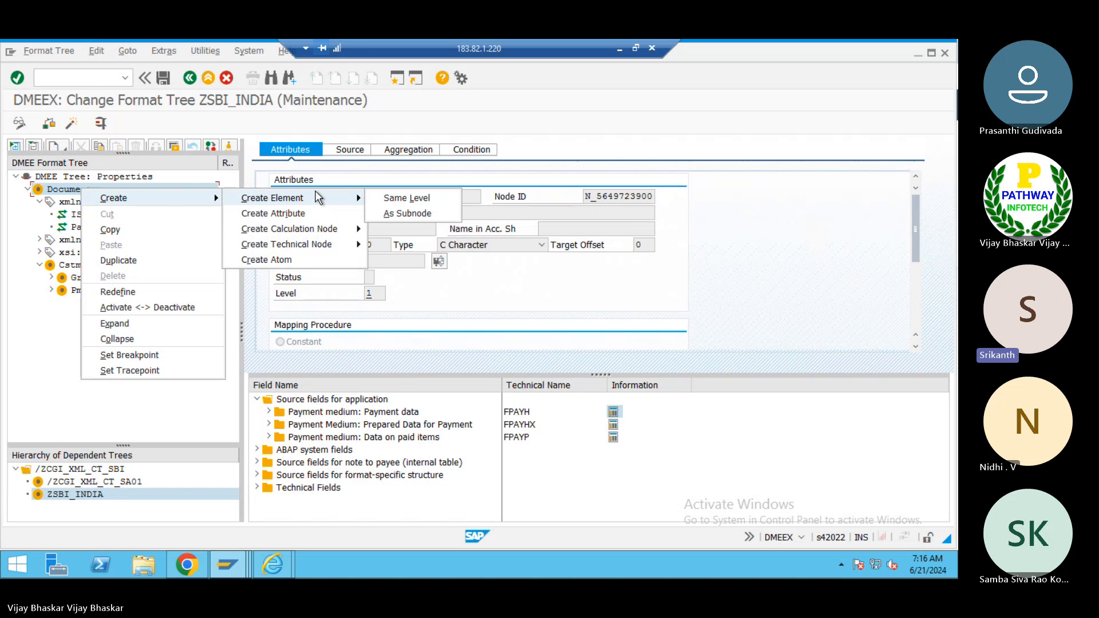
left_click(19, 372)
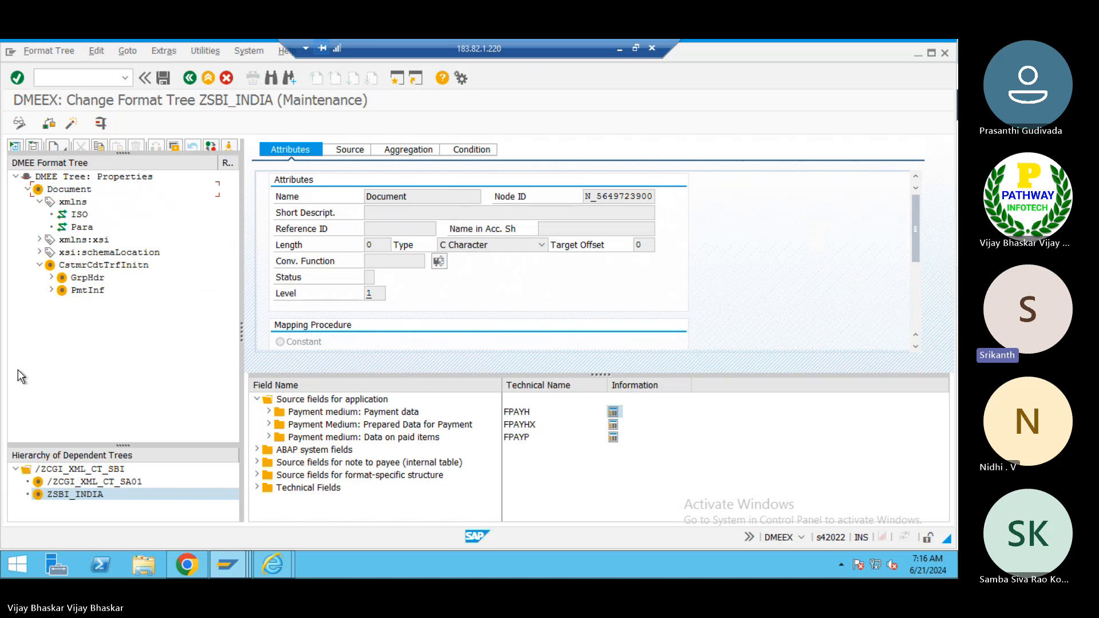
- Review the tree properties' Administrative Data, Format Attributes and Sort/Key Fields settings, scrolling through the sort field list
left_click(109, 177)
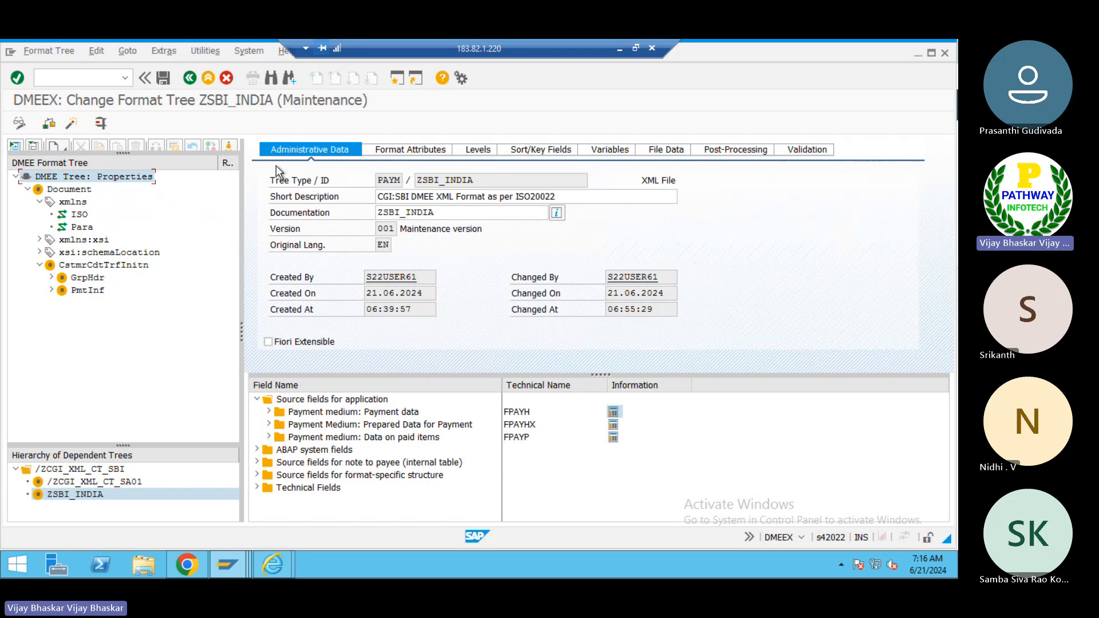
left_click(413, 150)
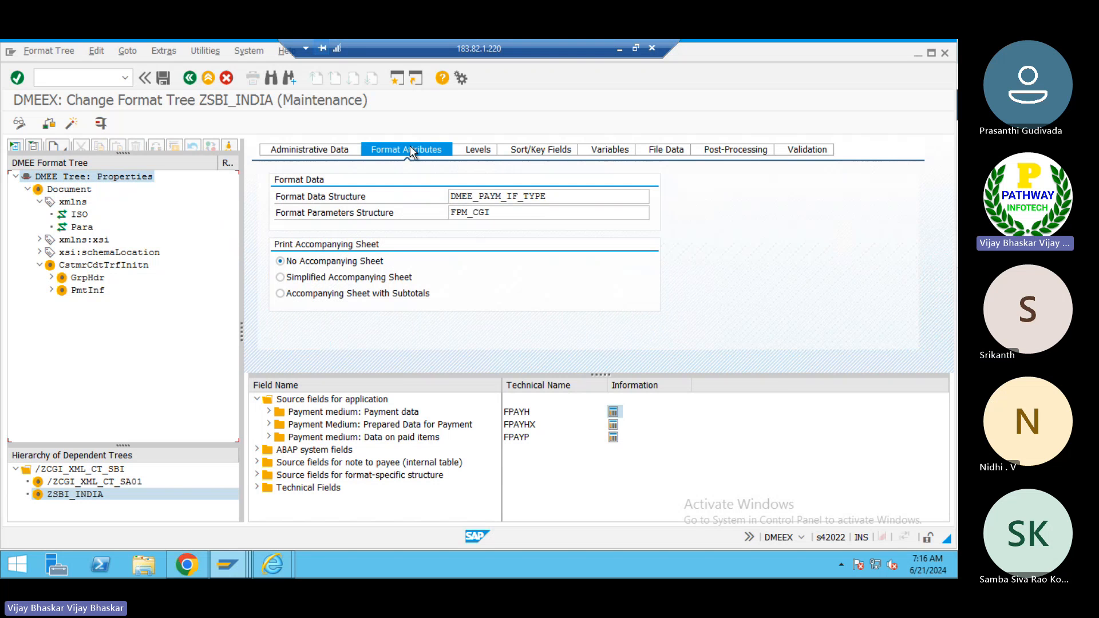
left_click(531, 151)
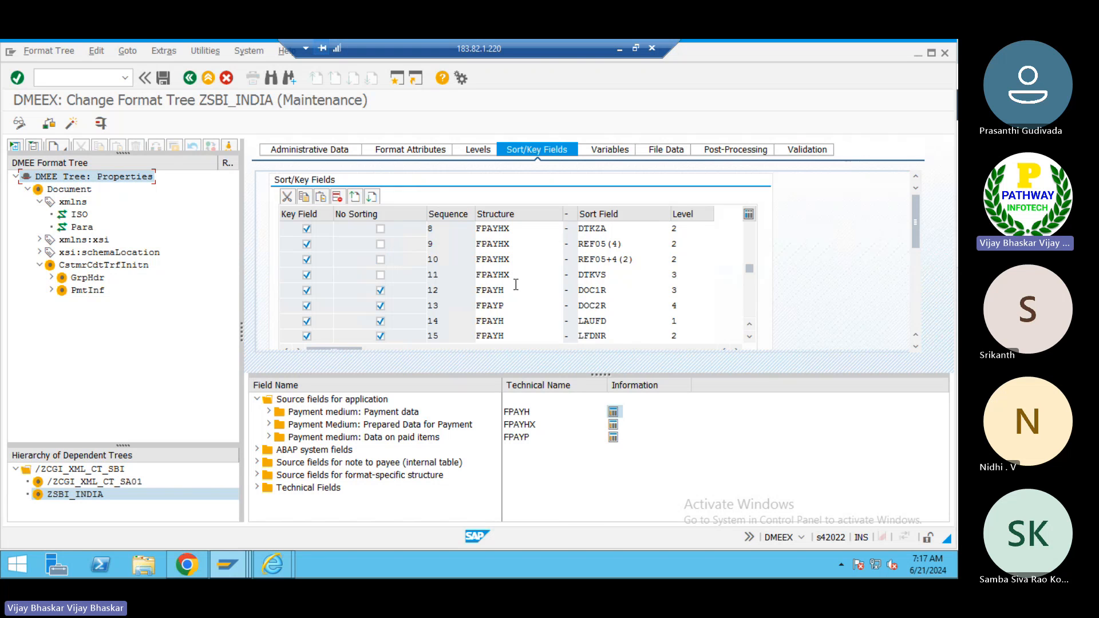
left_click_drag(749, 269, 749, 223)
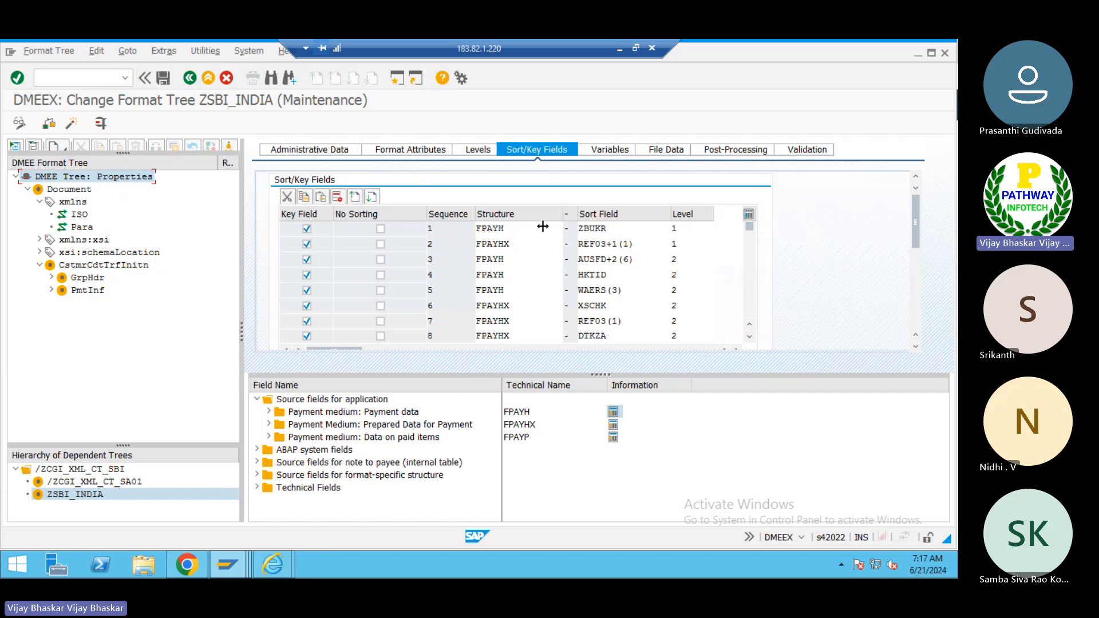
left_click(751, 310)
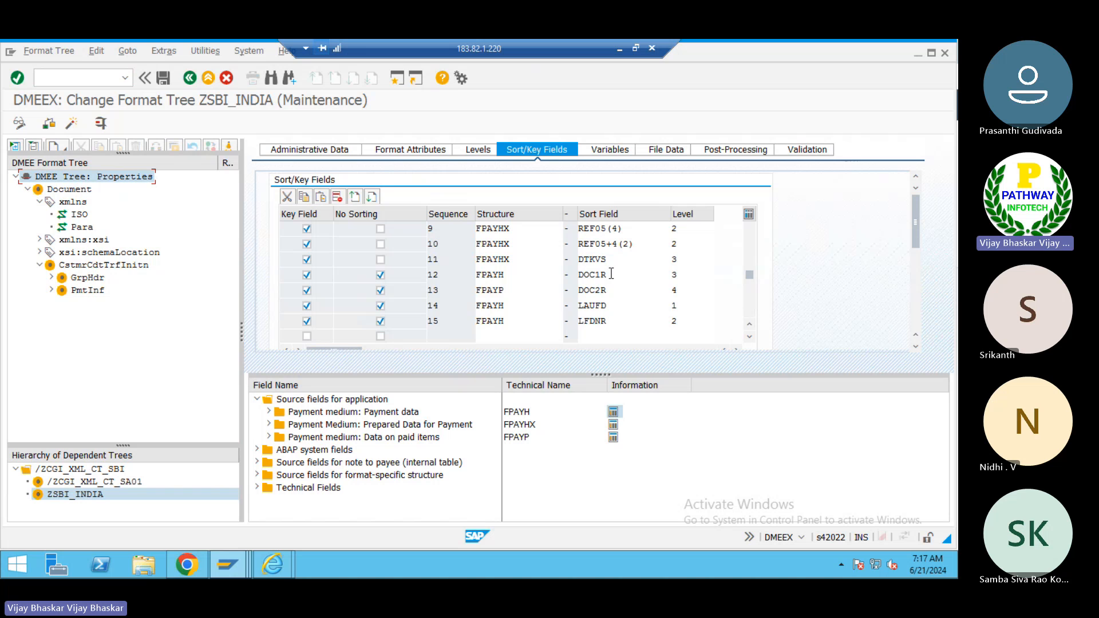
- Open the FPAYH payment data structure to examine the DOC1R component, then go back to the format tree
left_click(611, 274)
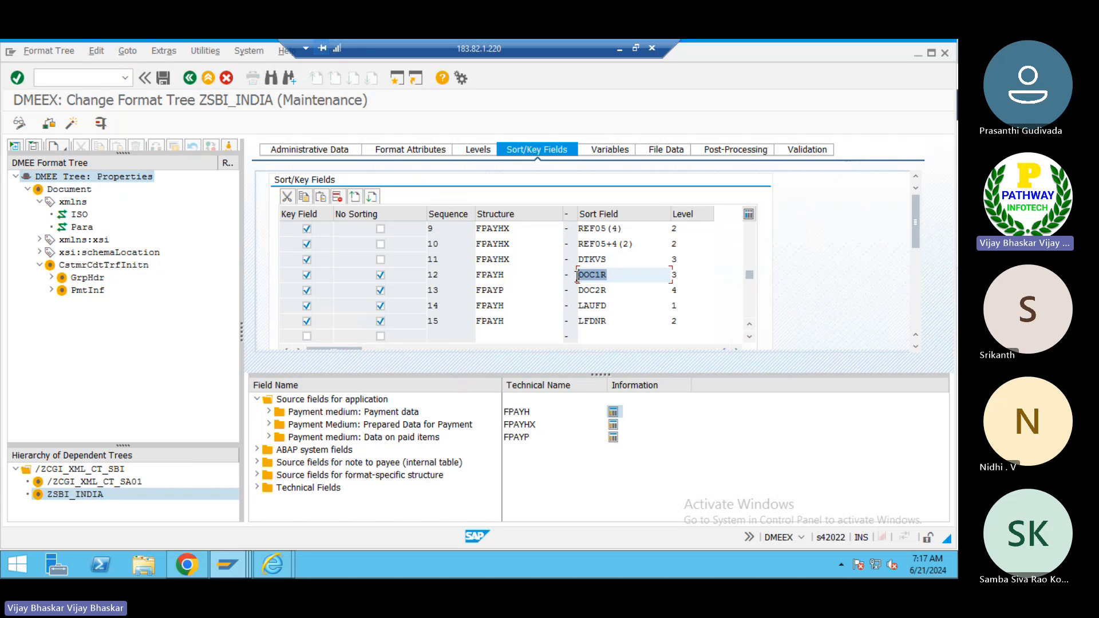
left_click(611, 412)
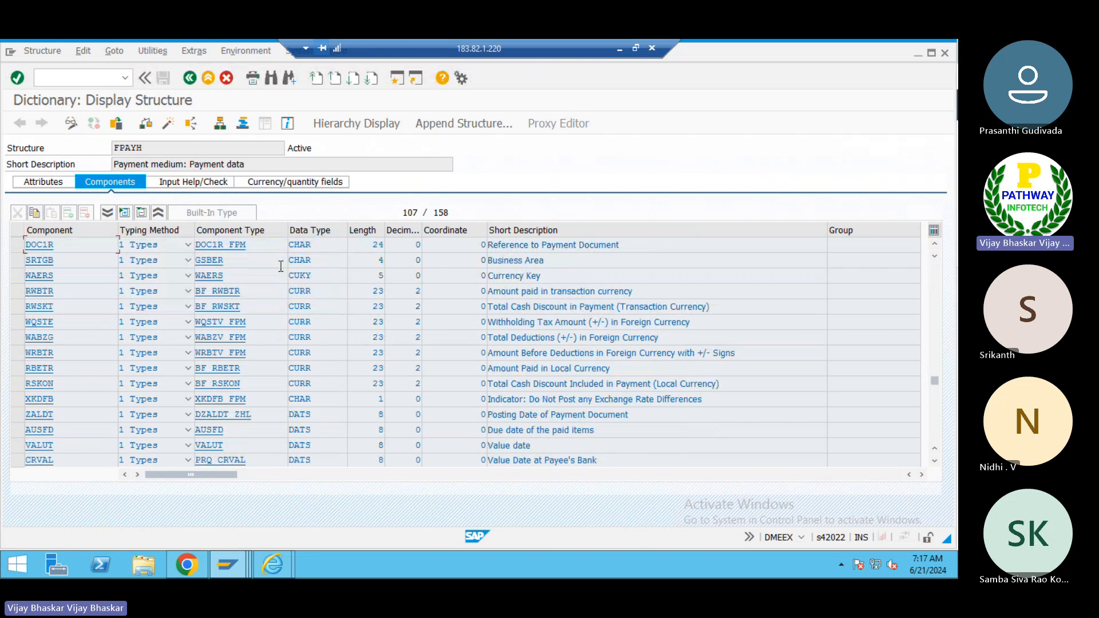
left_click(618, 245)
left_click(187, 82)
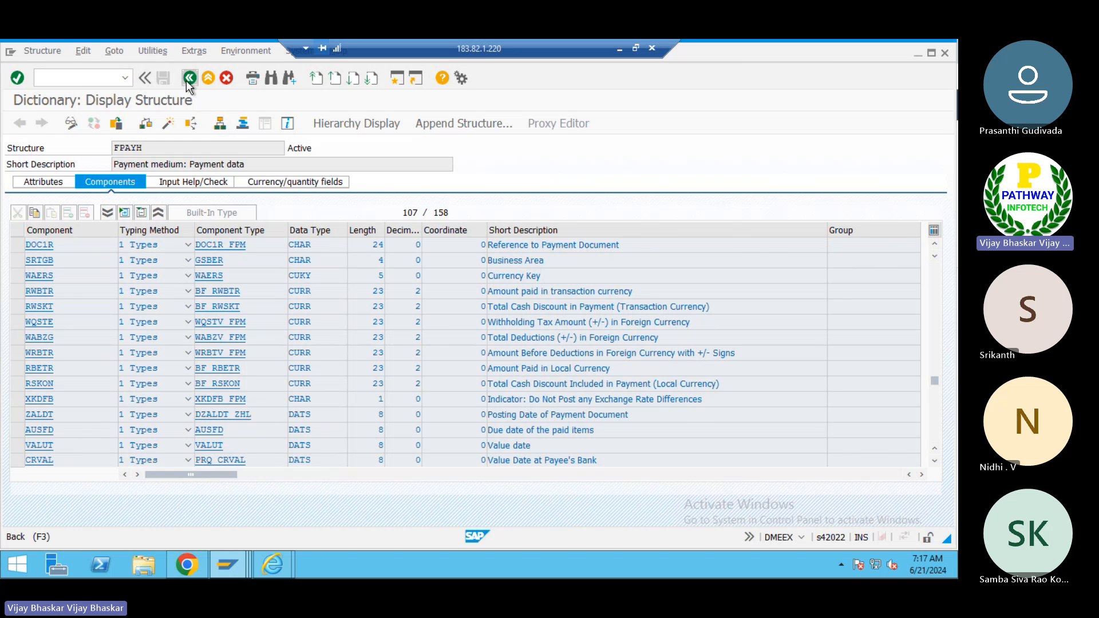
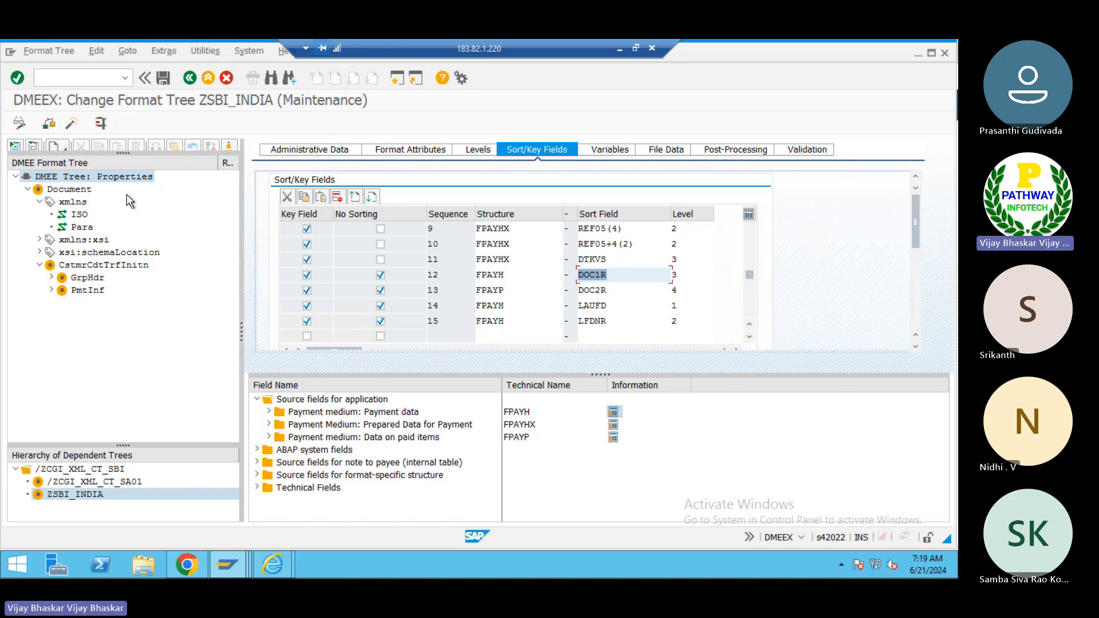
- Add a new element at the same level as the Document node in the format tree
double_click(68, 190)
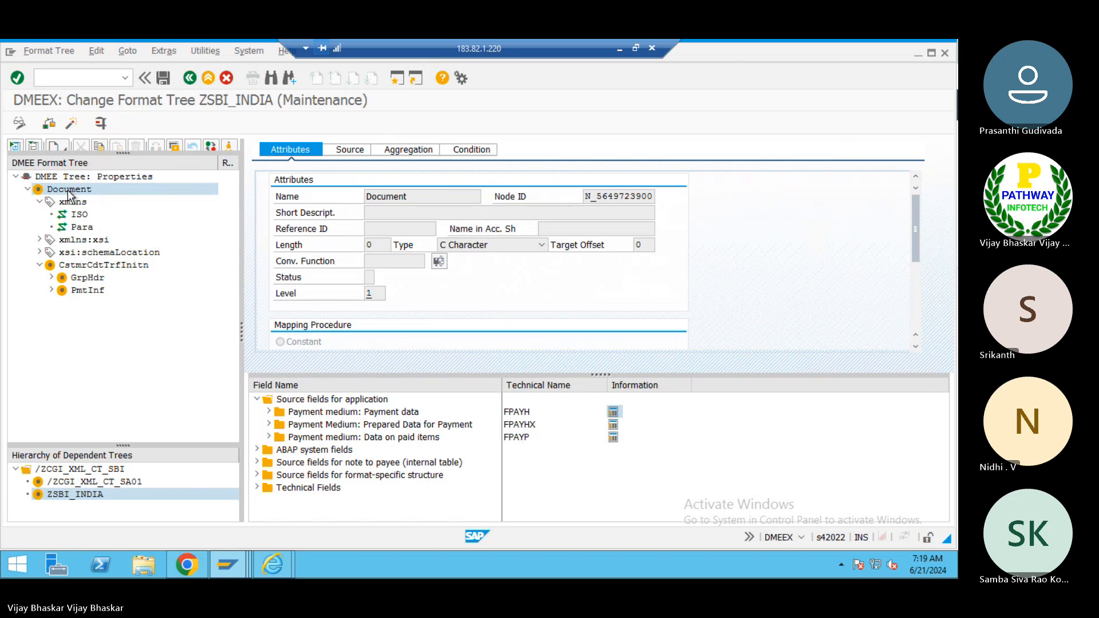
right_click(67, 190)
mouse_move(106, 205)
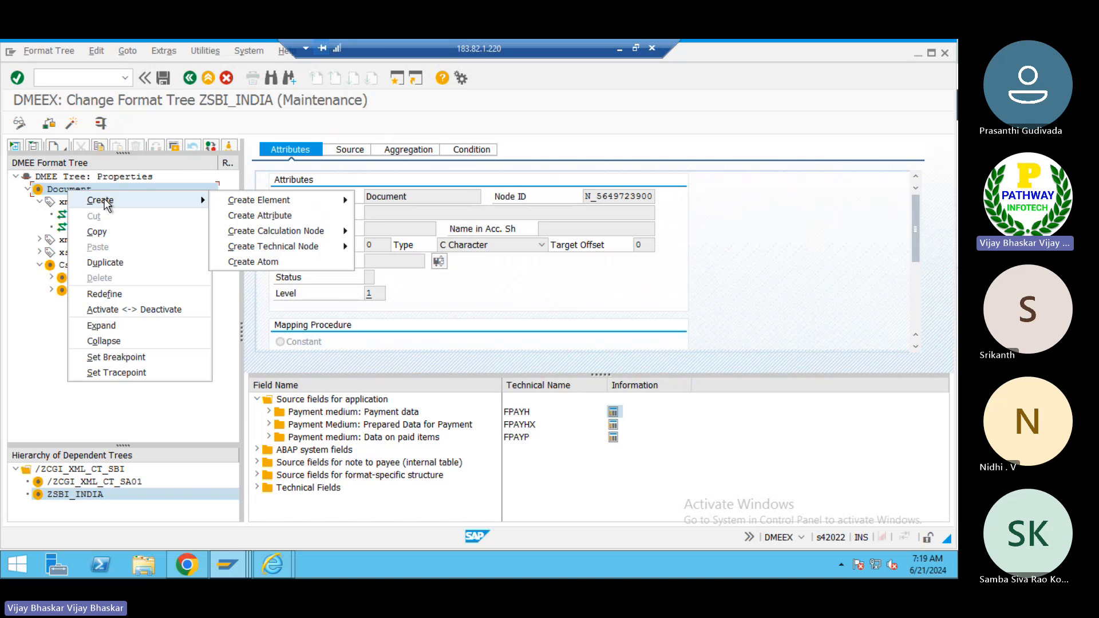
left_click(63, 193)
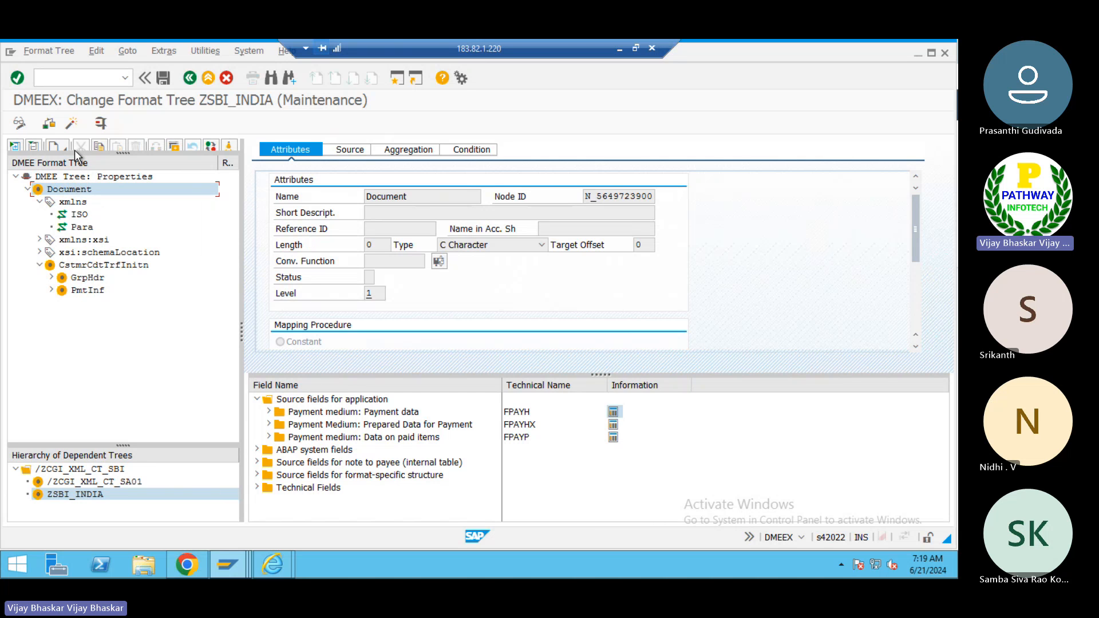
left_click_drag(123, 150, 123, 179)
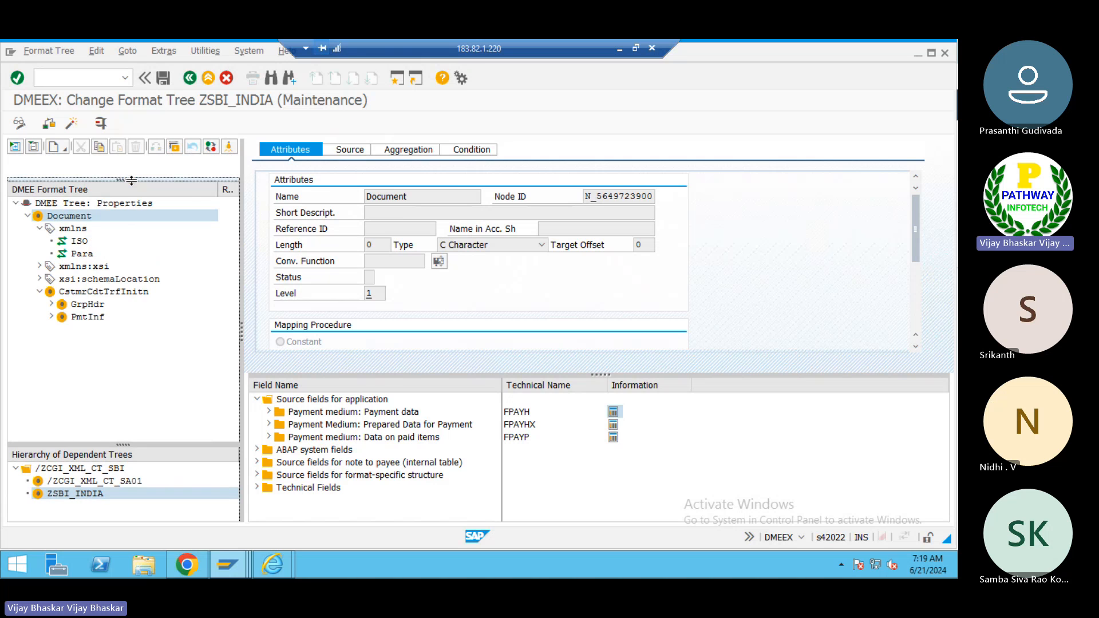
left_click(66, 149)
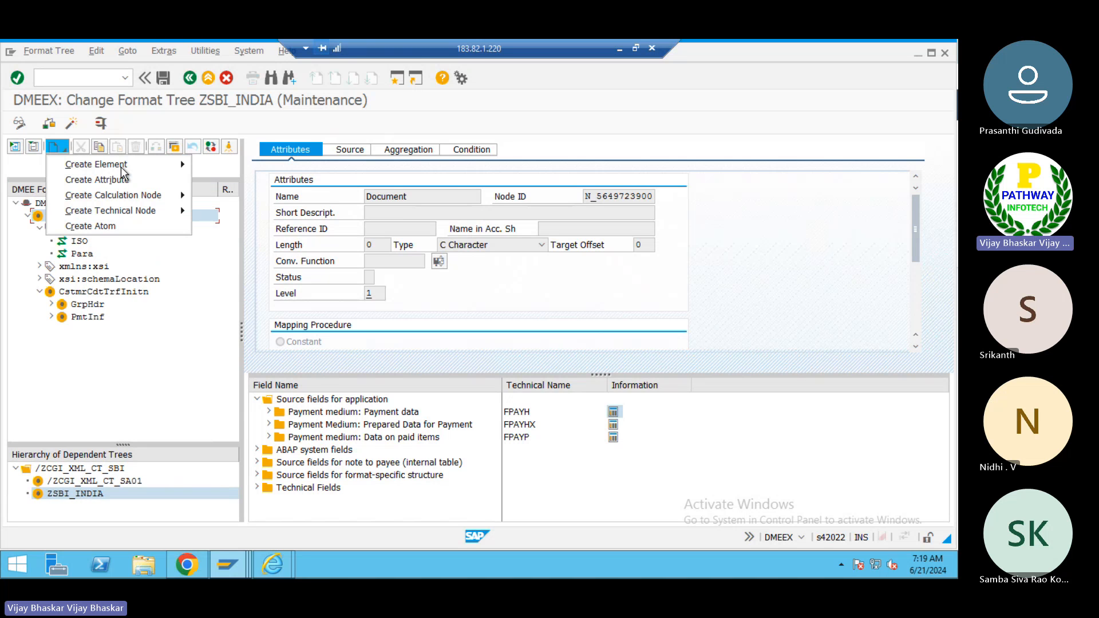
mouse_move(183, 164)
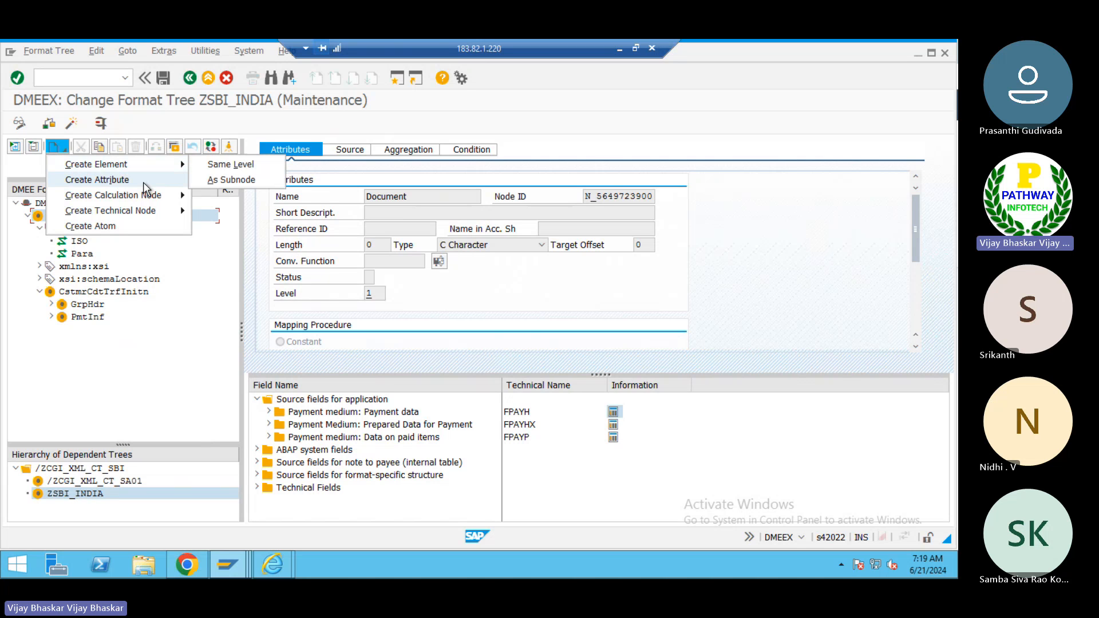
mouse_move(162, 201)
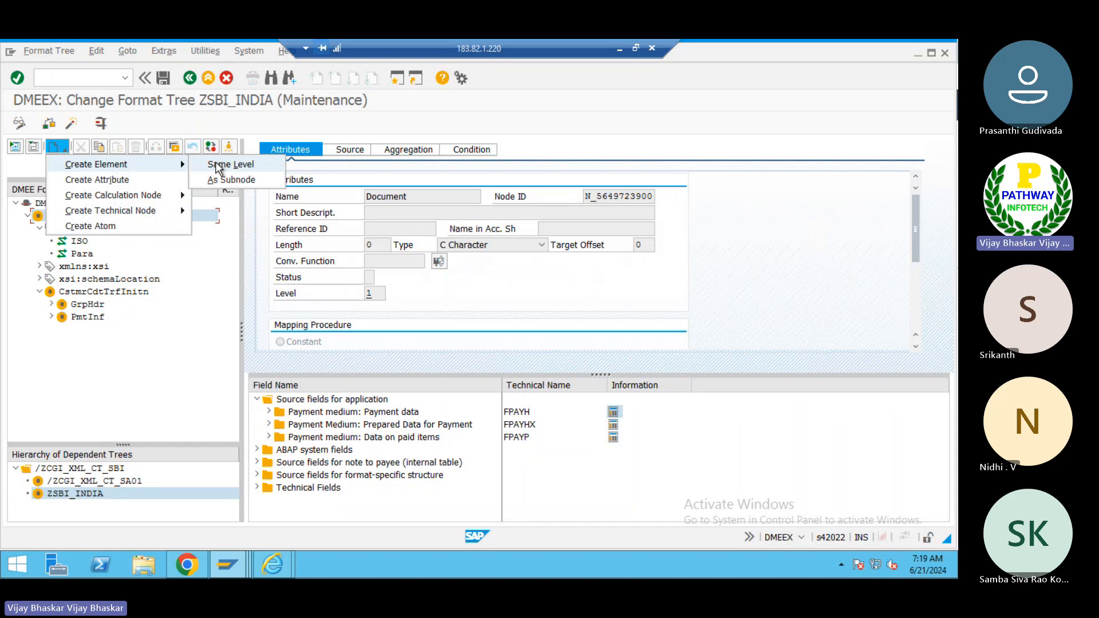
left_click(216, 165)
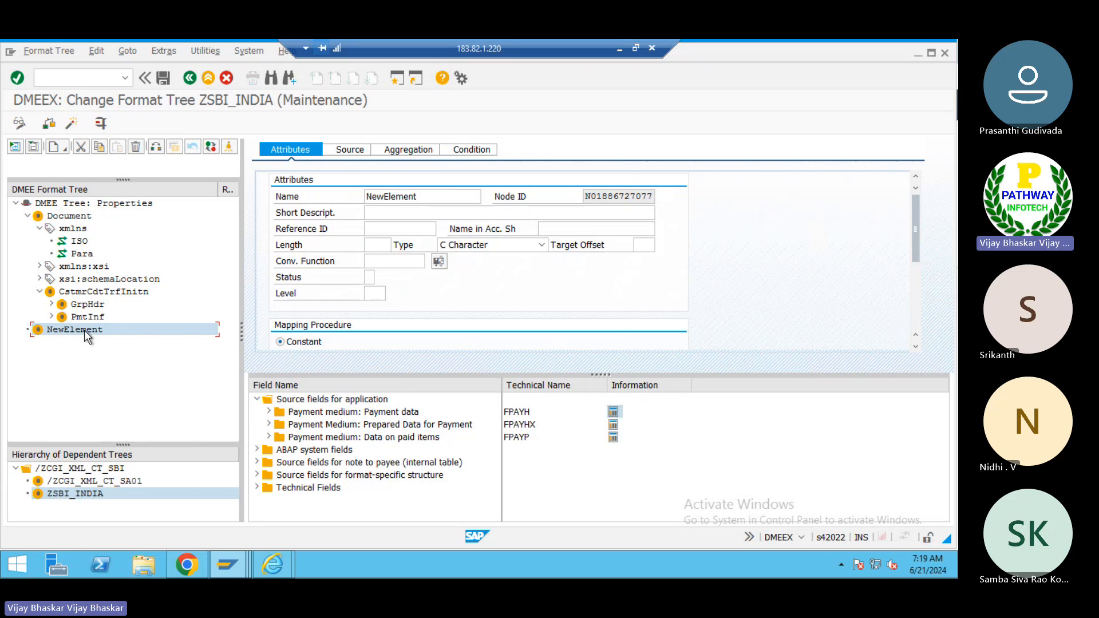
- Name the new element SBIN_IFSC_CODE and save the format tree
left_click(426, 195)
double_click(426, 196)
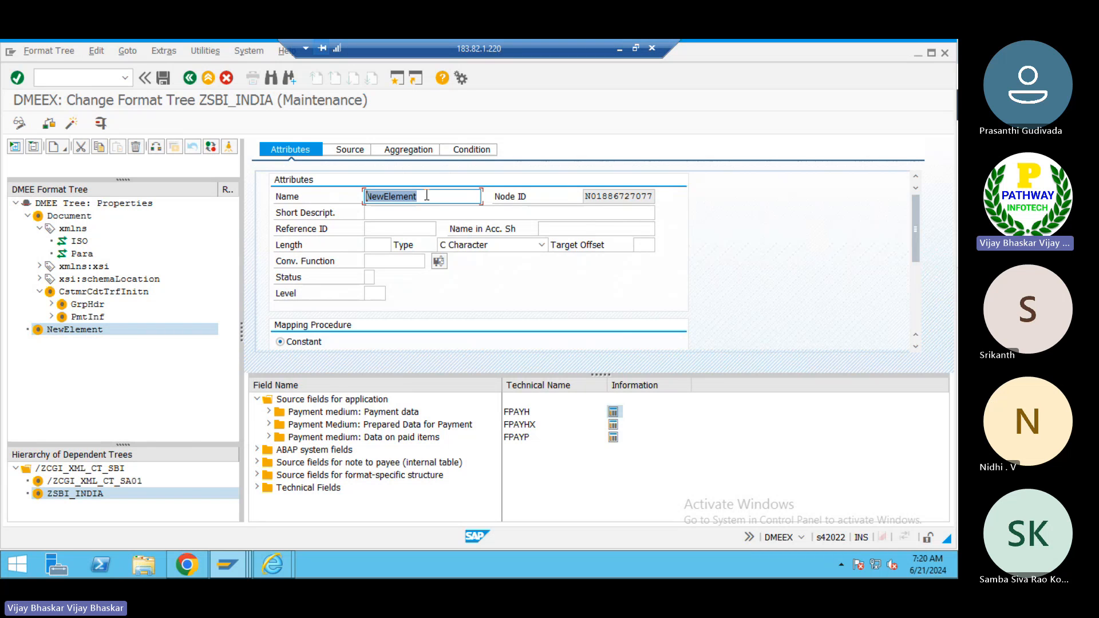
key("BackSpace")
type("SBIN_IFSC")
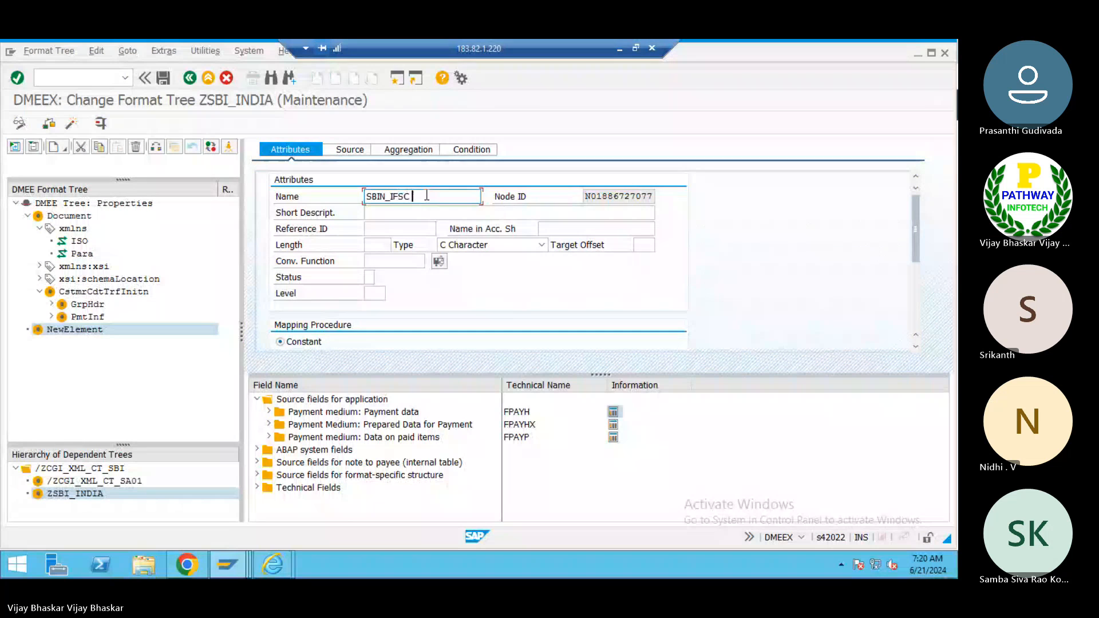
type("_CODE")
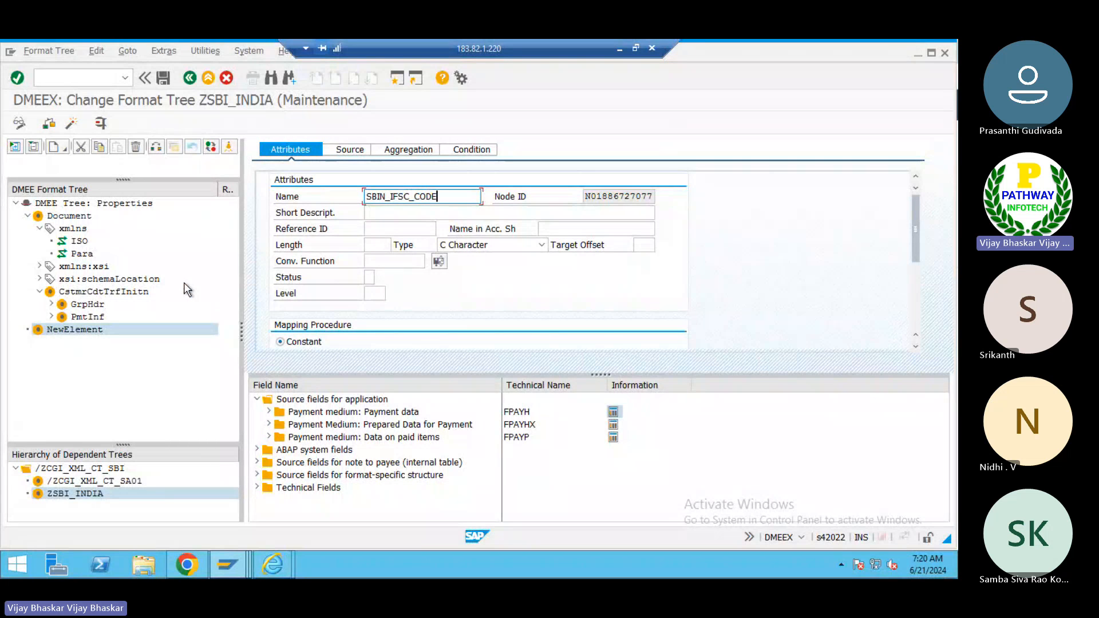
key("Return")
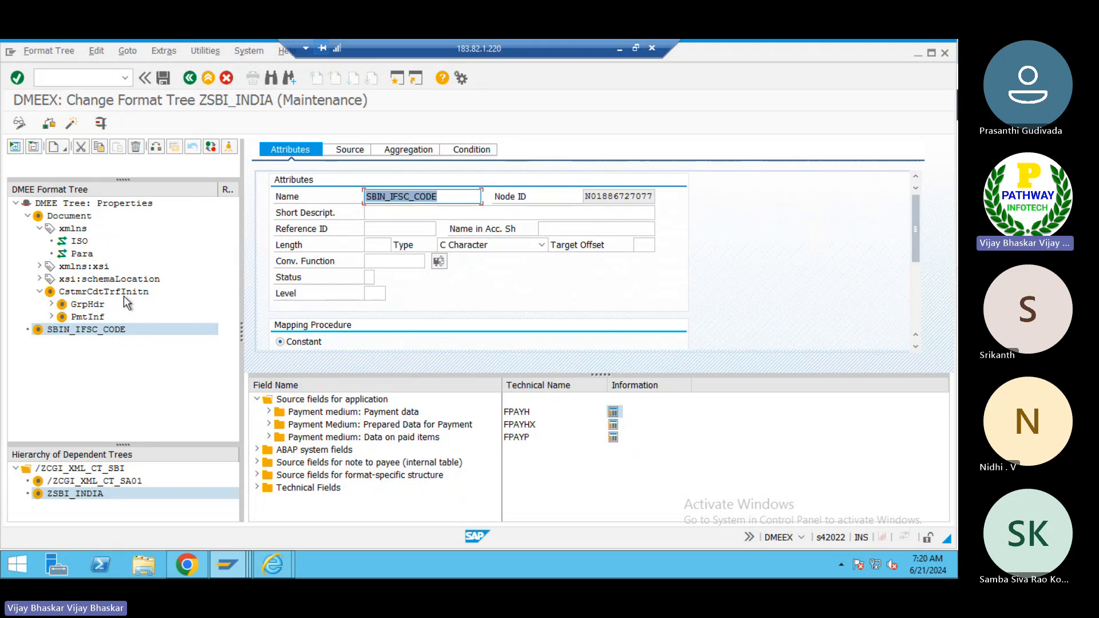
left_click(161, 77)
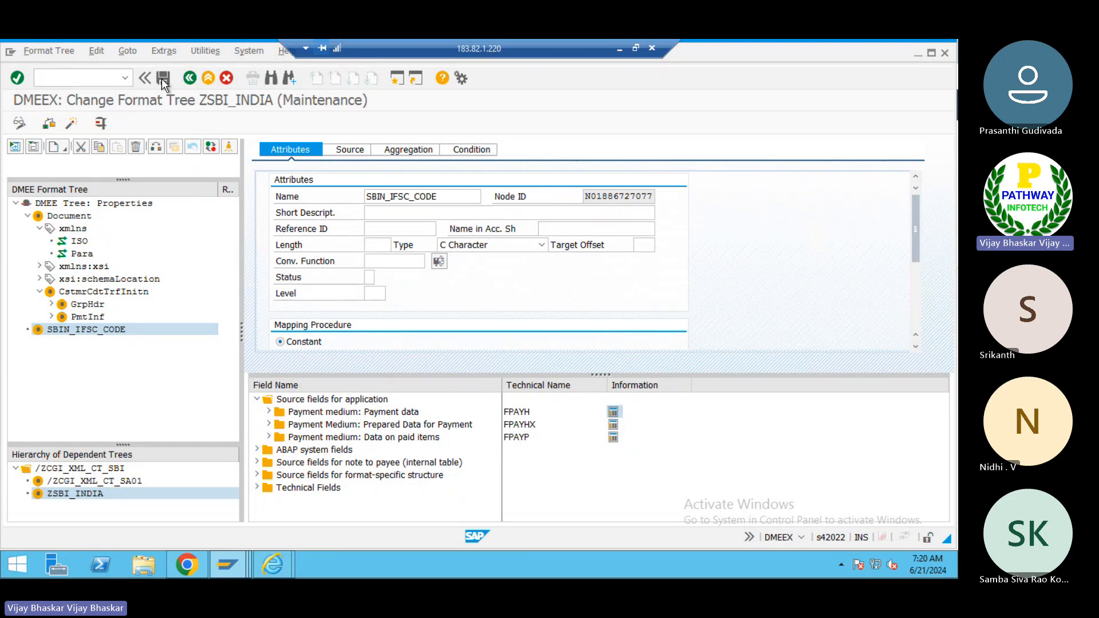
- Create an attribute under the SBIN_IFSC_CODE element and name it BANK Information
left_click(98, 332)
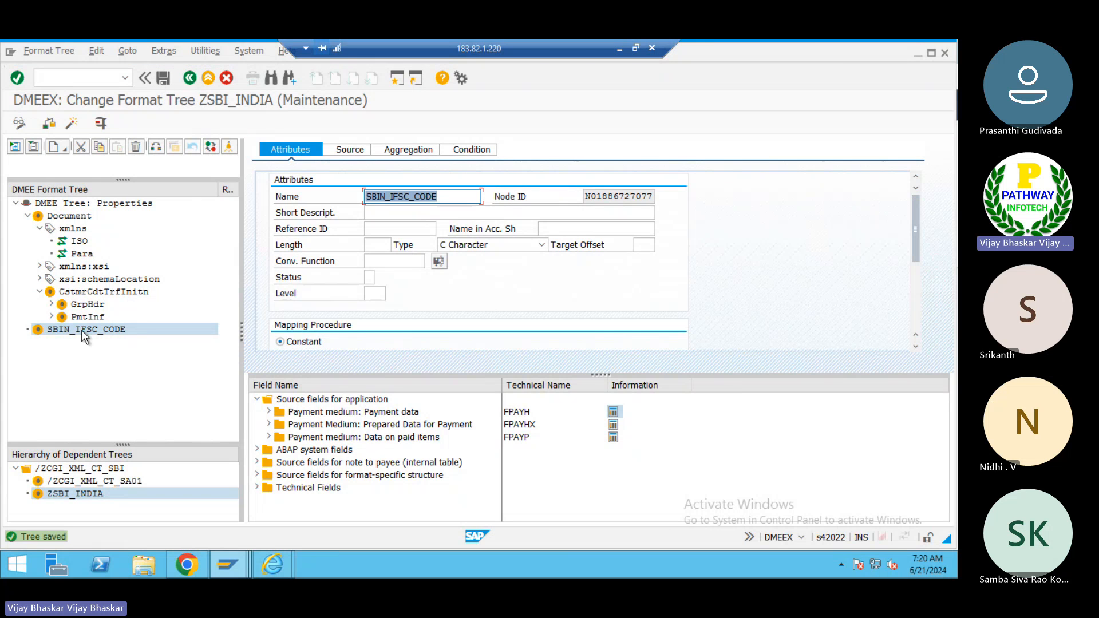
right_click(82, 331)
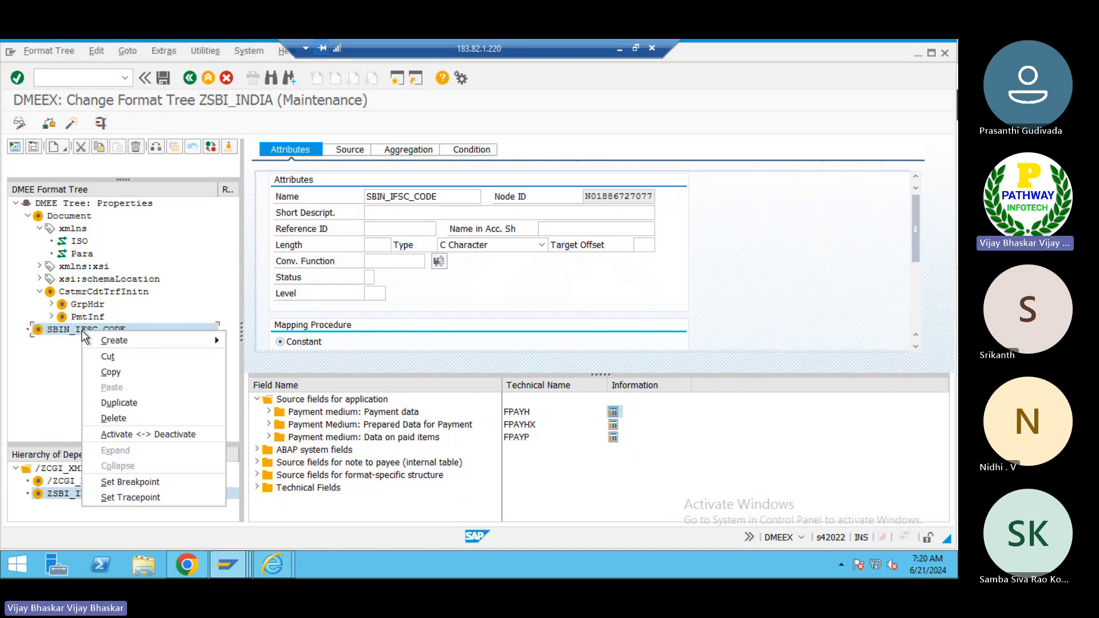
mouse_move(167, 341)
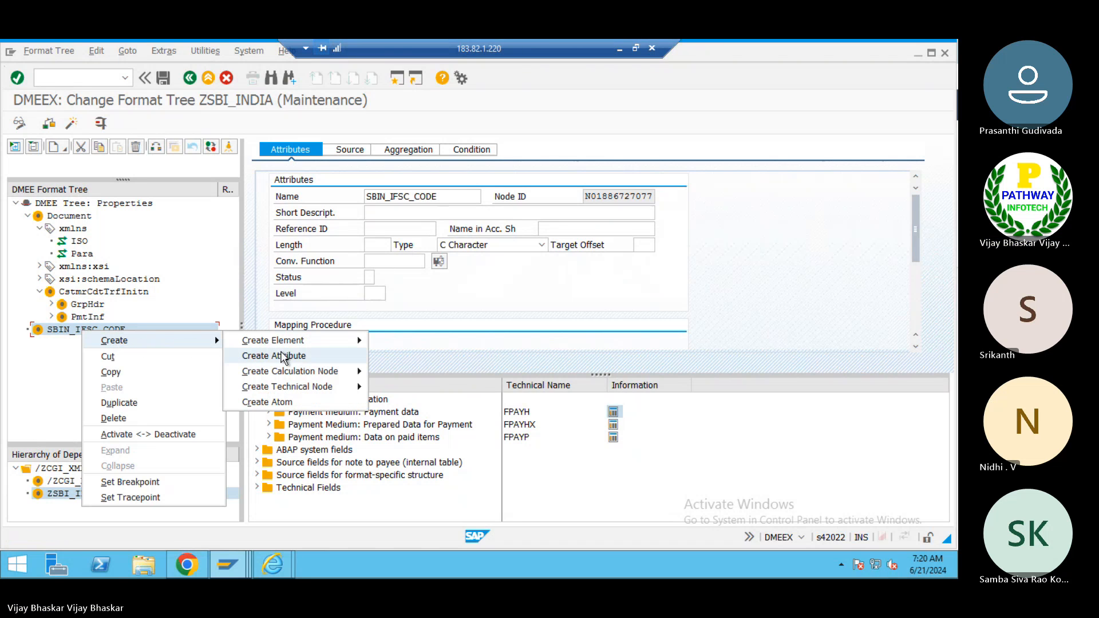
mouse_move(301, 338)
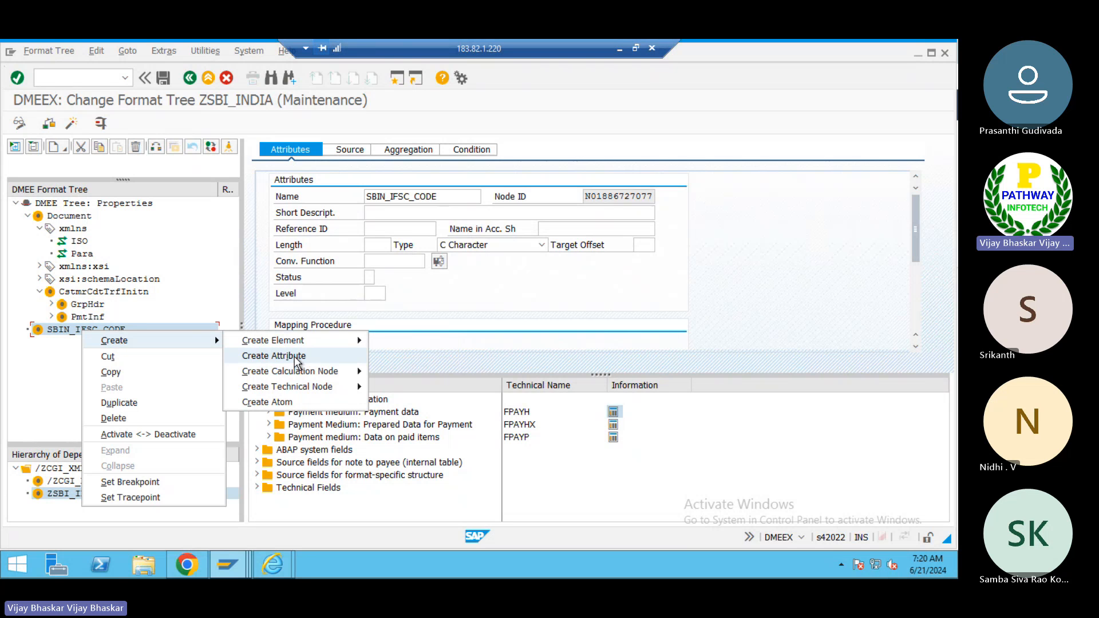
left_click(294, 356)
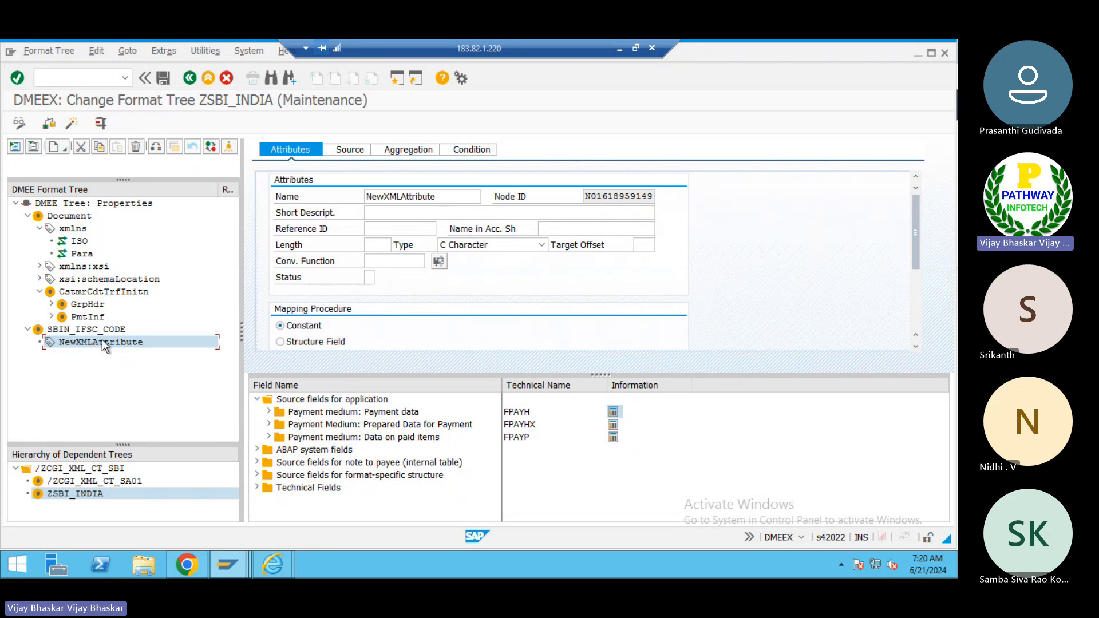
left_click(450, 196)
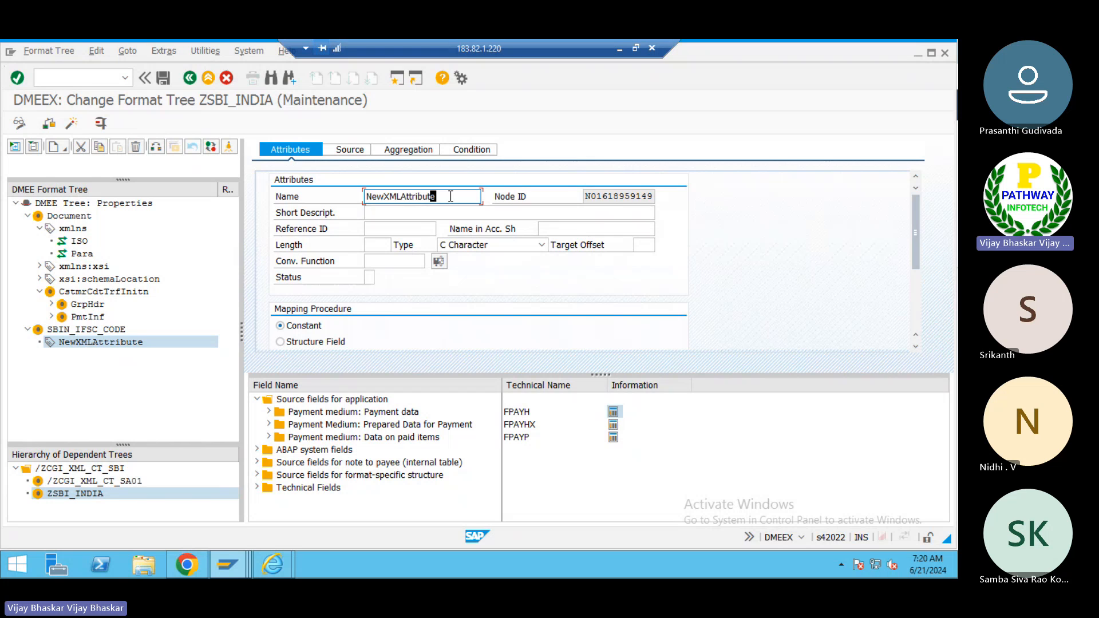
key("BackSpace")
key("BackSpace")
key("BackSpace")
key("BackSpace")
key("BackSpace")
key("BackSpace")
key("BackSpace")
key("BackSpace")
key("BackSpace")
key("BackSpace")
key("BackSpace")
key("BackSpace")
key("BackSpace")
key("BackSpace")
key("BackSpace")
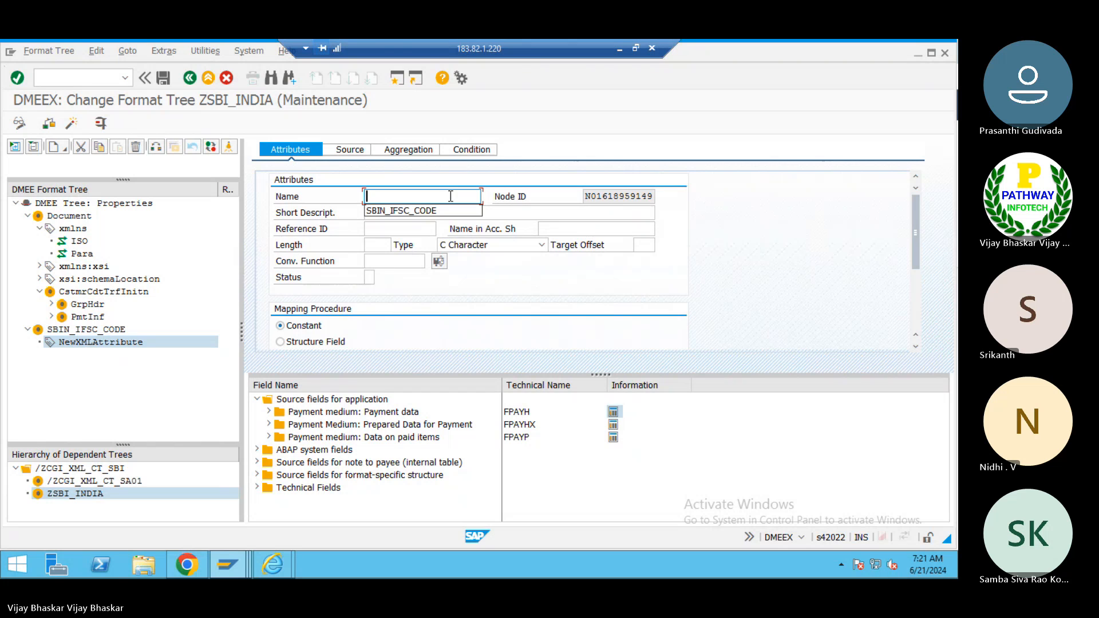
type("BANK ")
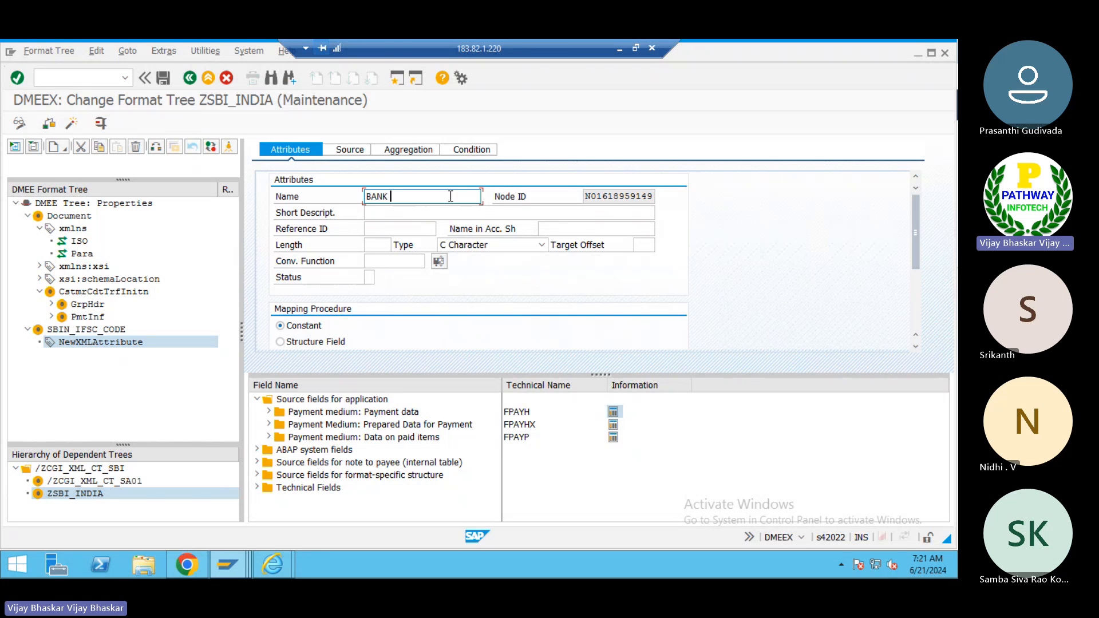
type("Informat")
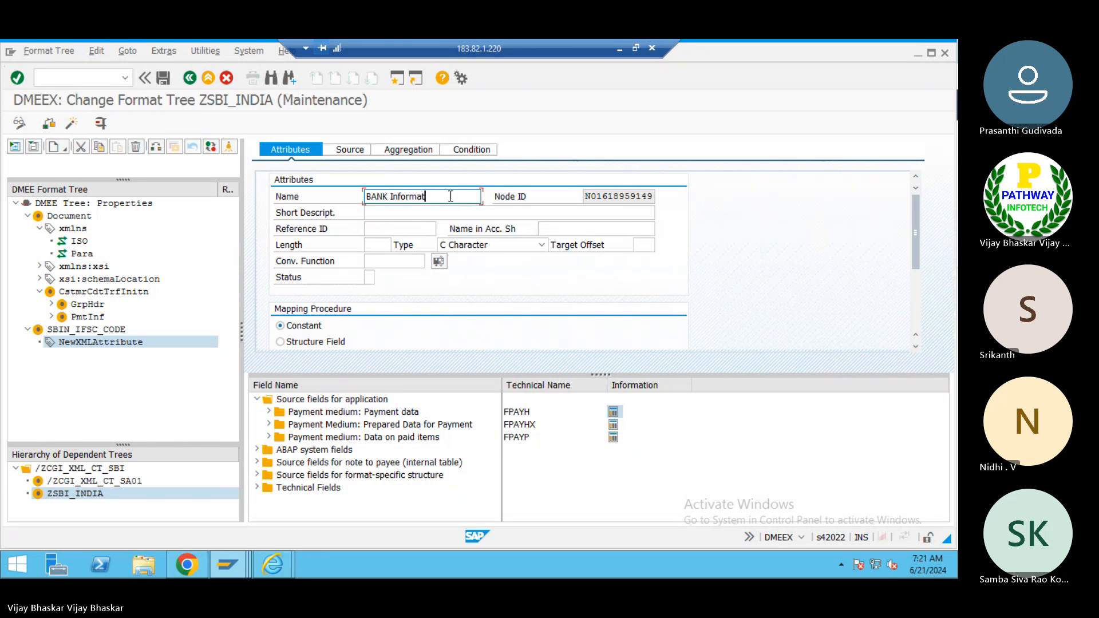
type("ion")
key("Return")
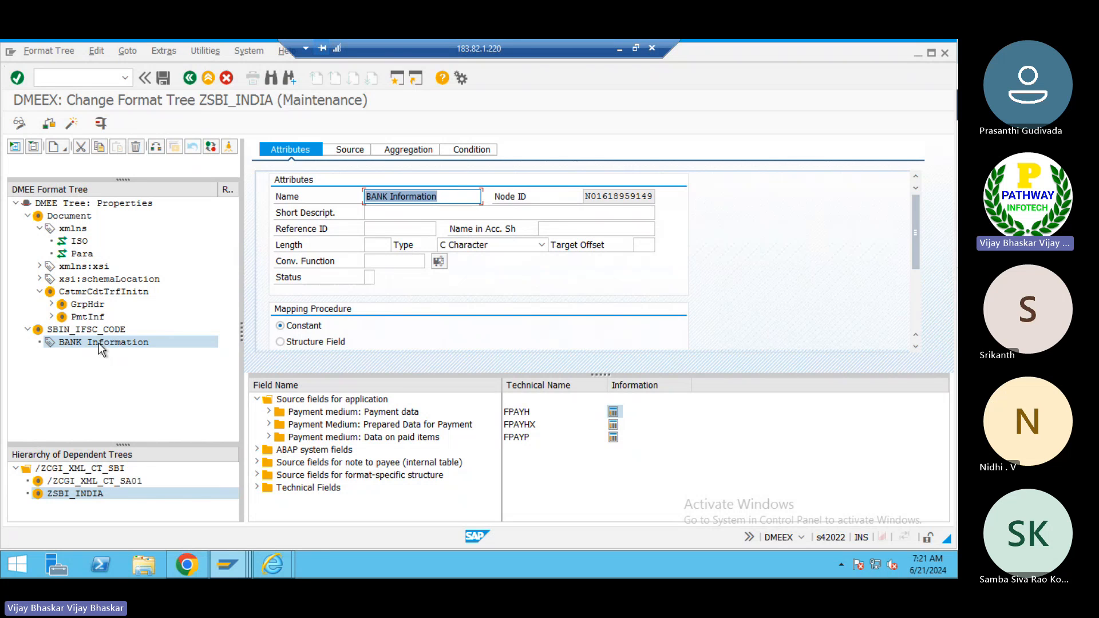
- Create an atom under the BANK Information attribute, name it SBI ISO Format, and save the tree
right_click(99, 343)
mouse_move(176, 356)
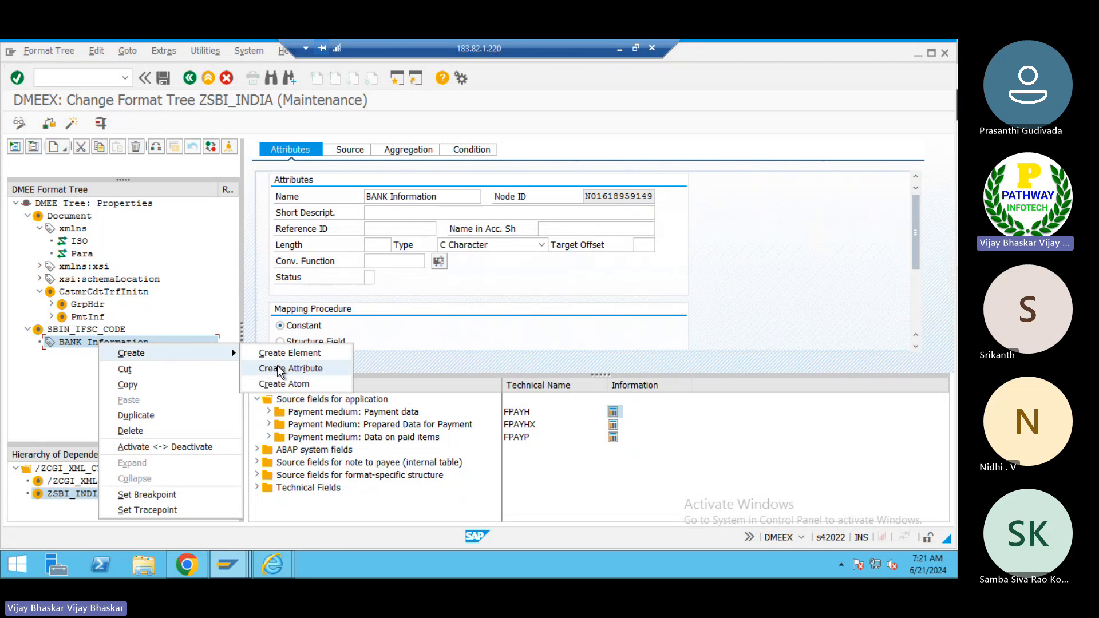
left_click(274, 387)
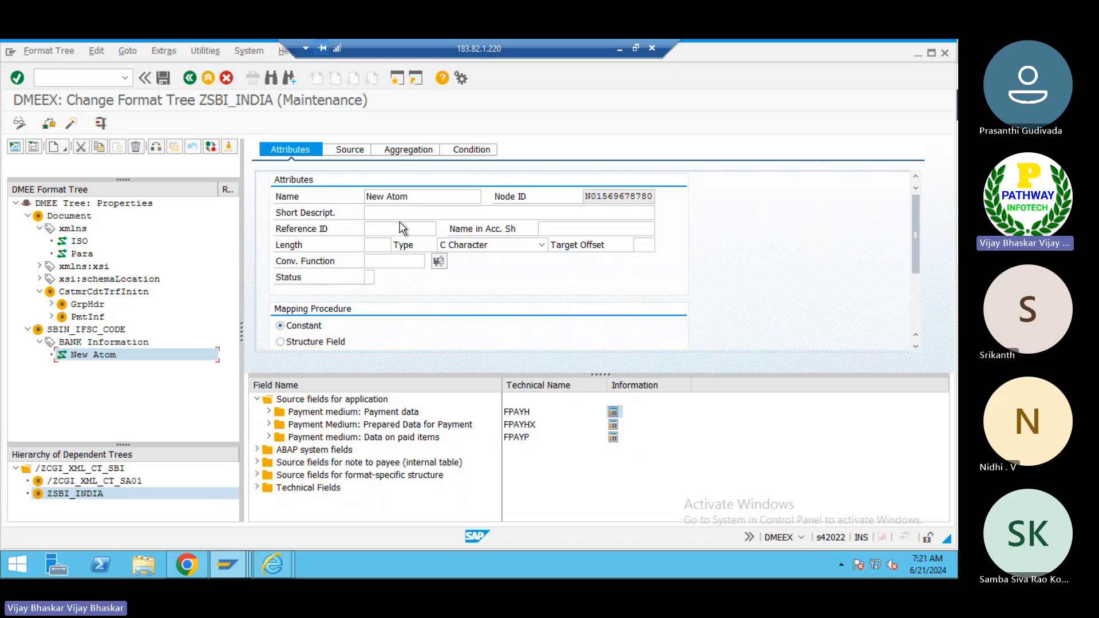
left_click(413, 194)
key("BackSpace")
key("BackSpace")
key("BackSpace")
key("BackSpace")
key("BackSpace")
key("BackSpace")
key("BackSpace")
key("BackSpace")
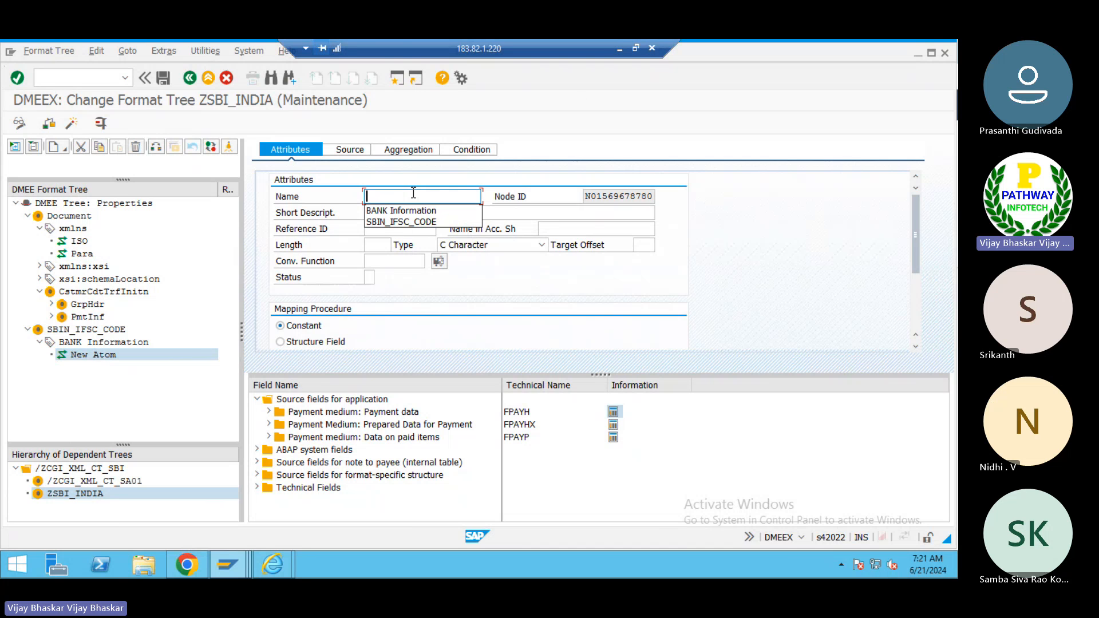
type("I")
key("BackSpace")
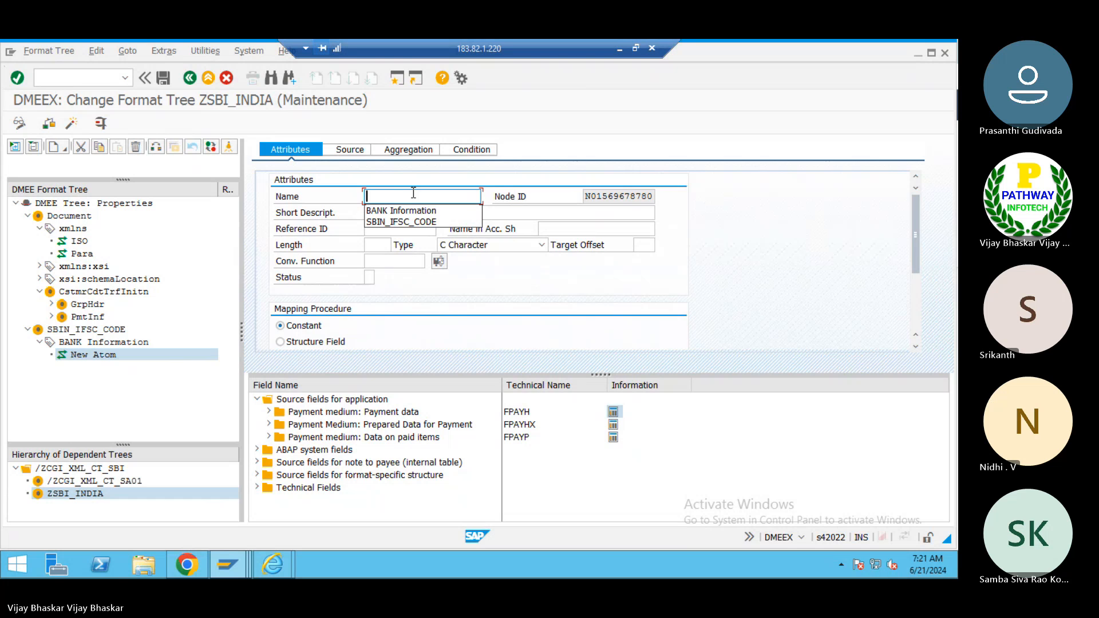
type("SBI ")
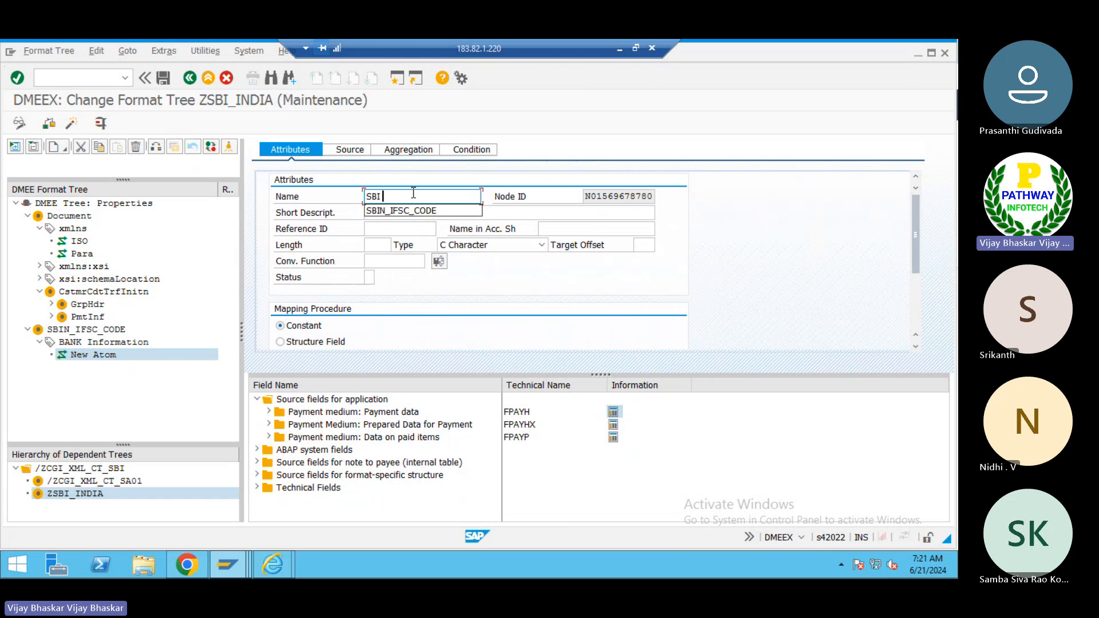
type("ISO Format")
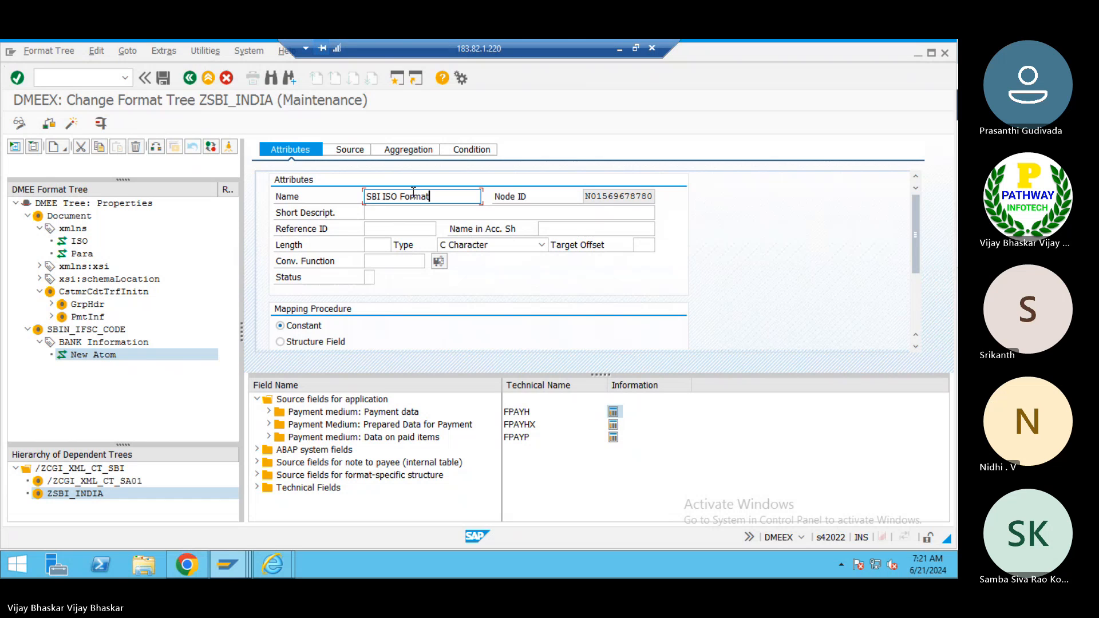
key("ctrl+s")
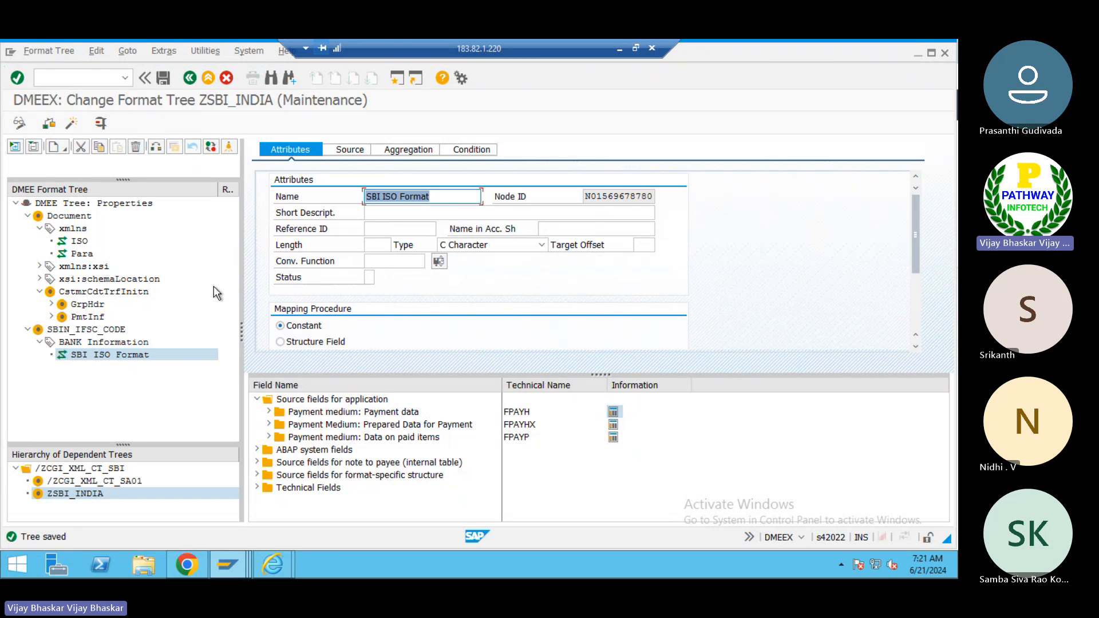
- Review the SBIN_IFSC_CODE, BANK Information and SBI ISO Format nodes' attributes in the tree
left_click(105, 328)
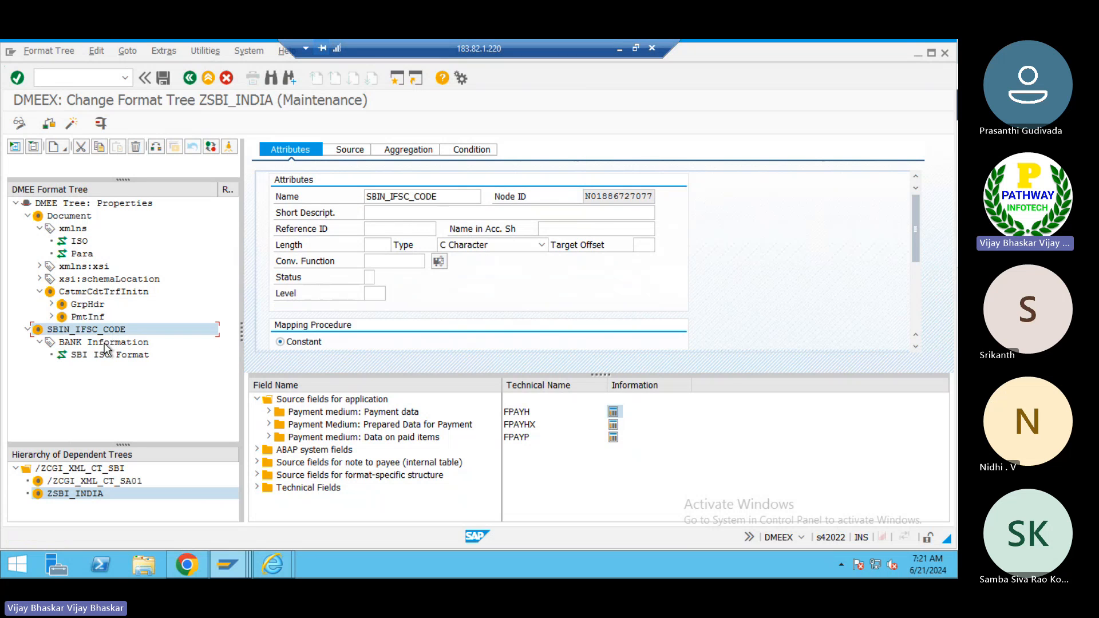
left_click(107, 343)
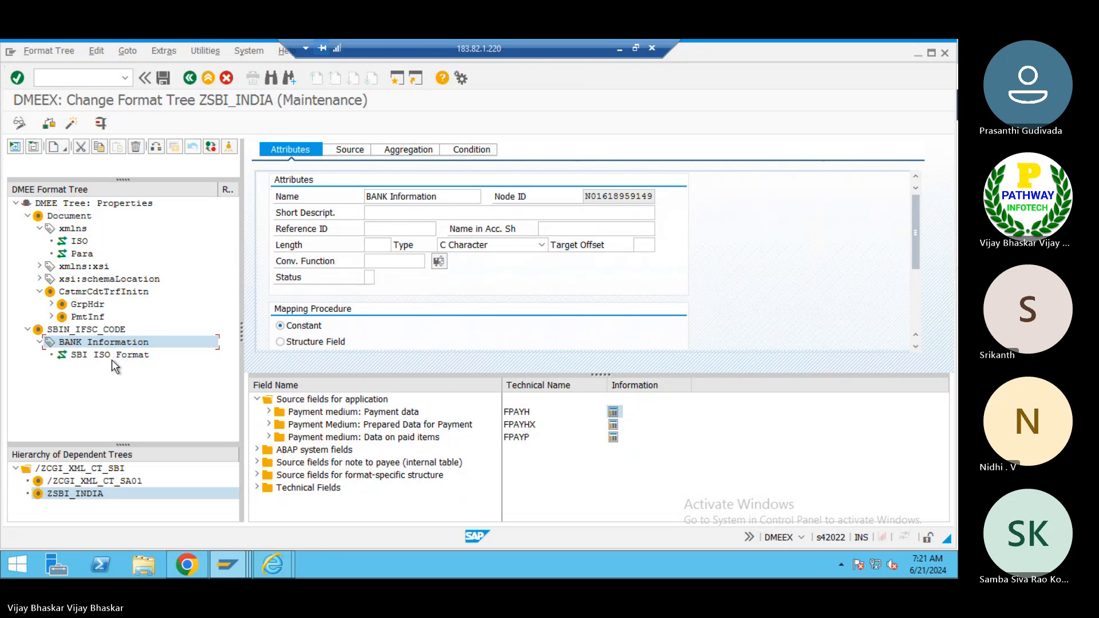
left_click(112, 356)
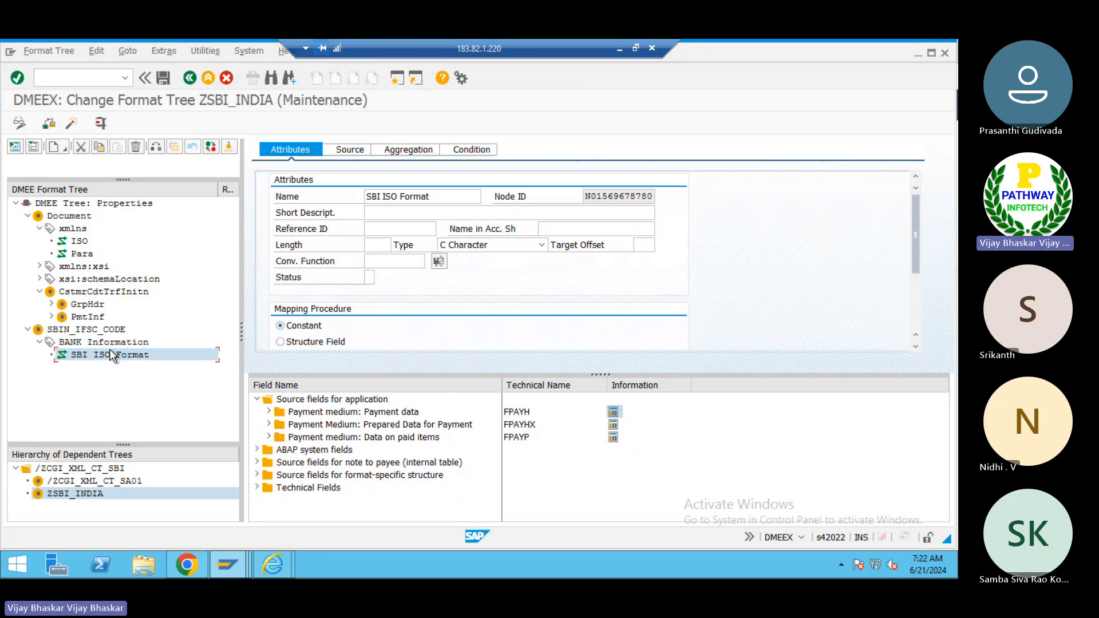
left_click(99, 330)
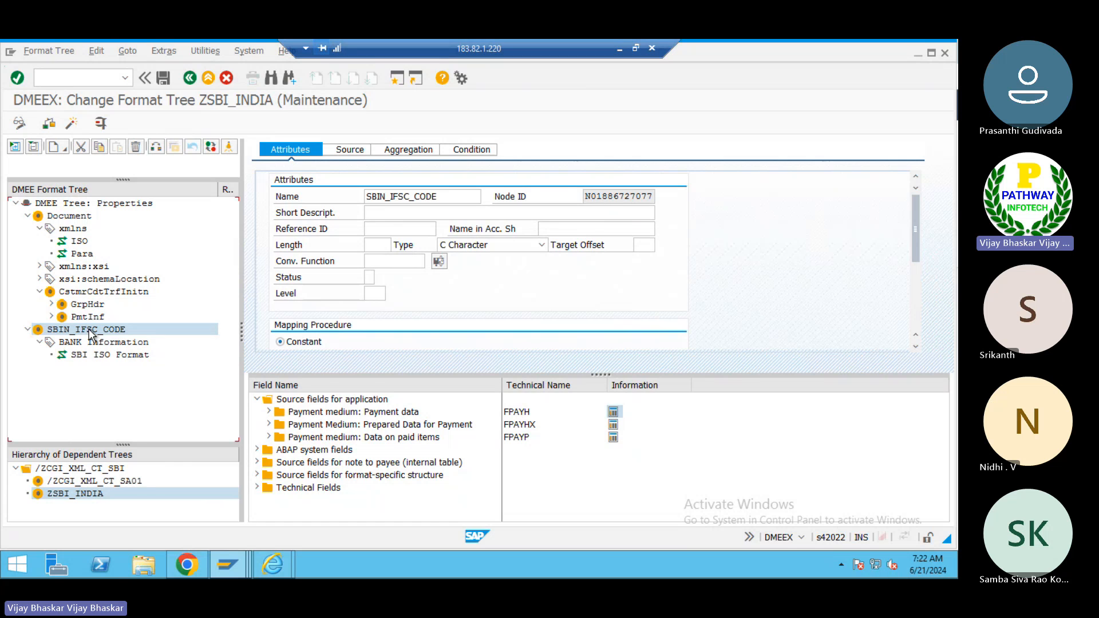
right_click(91, 332)
mouse_move(210, 345)
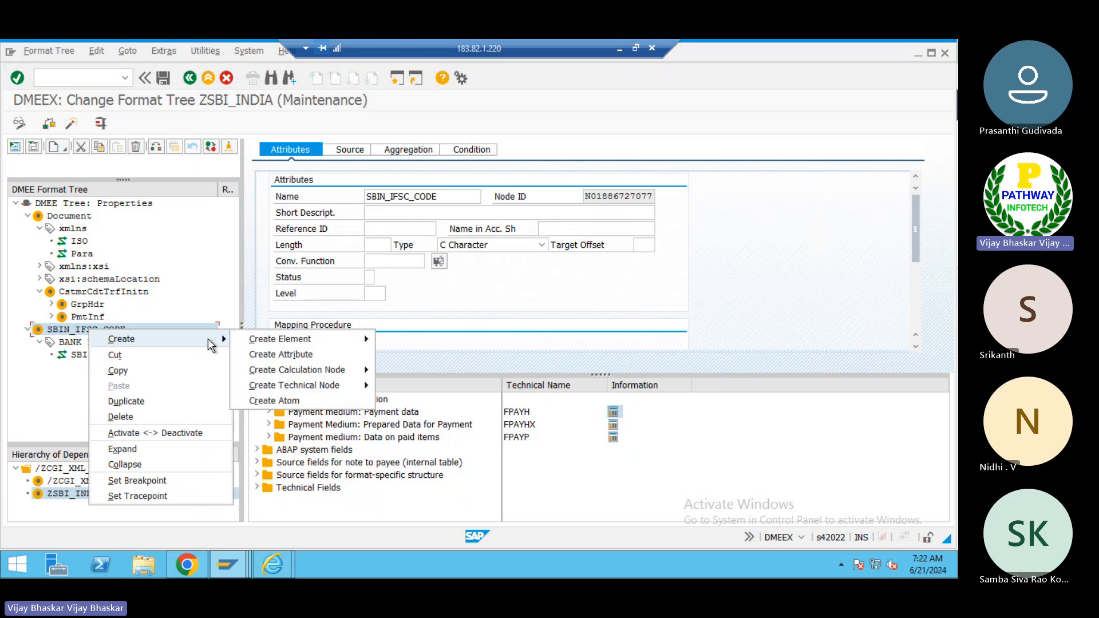
left_click(73, 342)
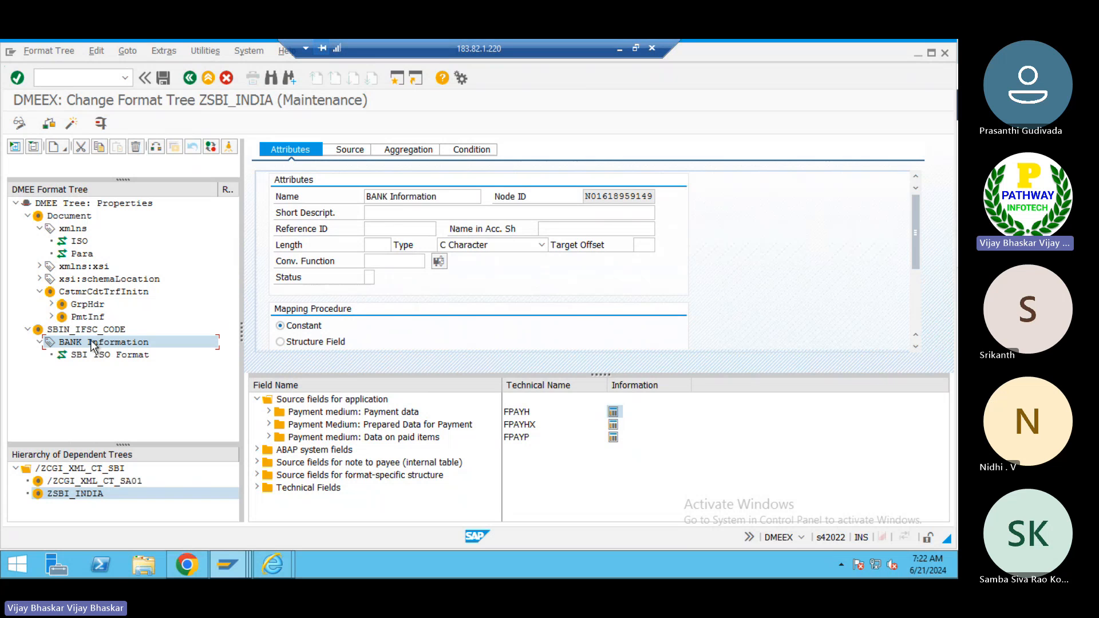
- Inspect the SBI ISO Format, xmlns and SBIN_IFSC_CODE nodes' attributes in the format tree
left_click(114, 353)
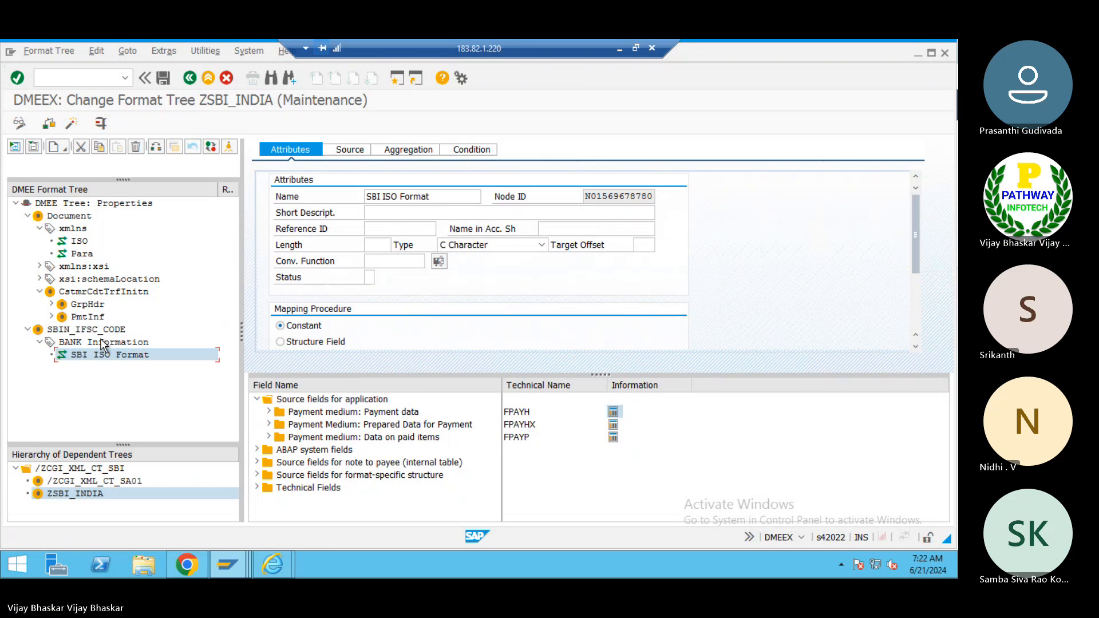
left_click(73, 230)
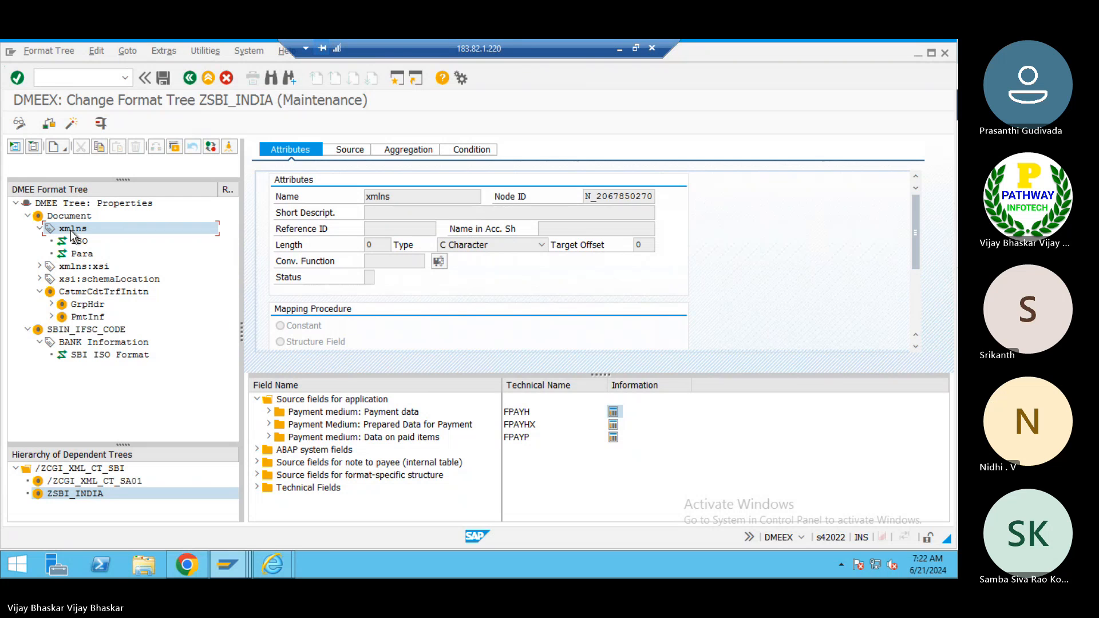
left_click(90, 329)
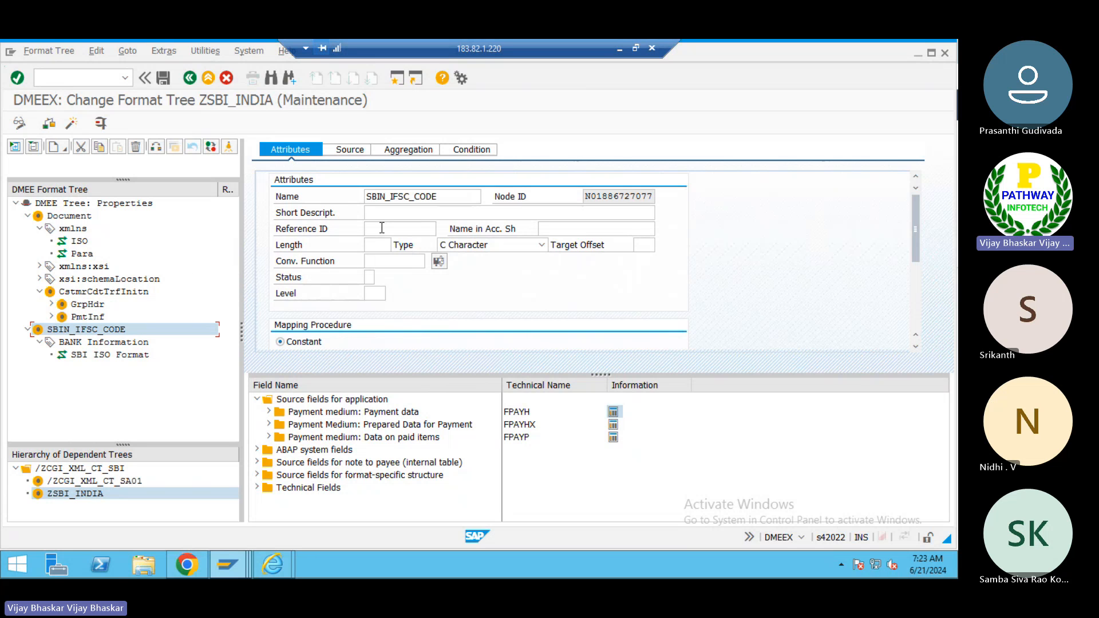
left_click(454, 196)
left_click_drag(454, 196, 362, 197)
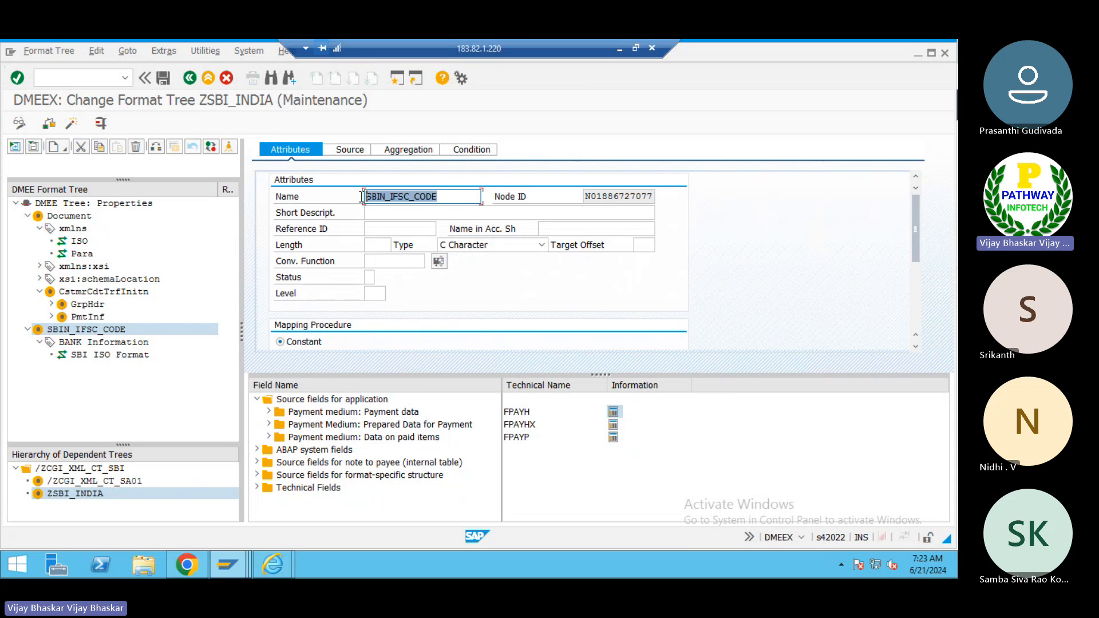
left_click(365, 197)
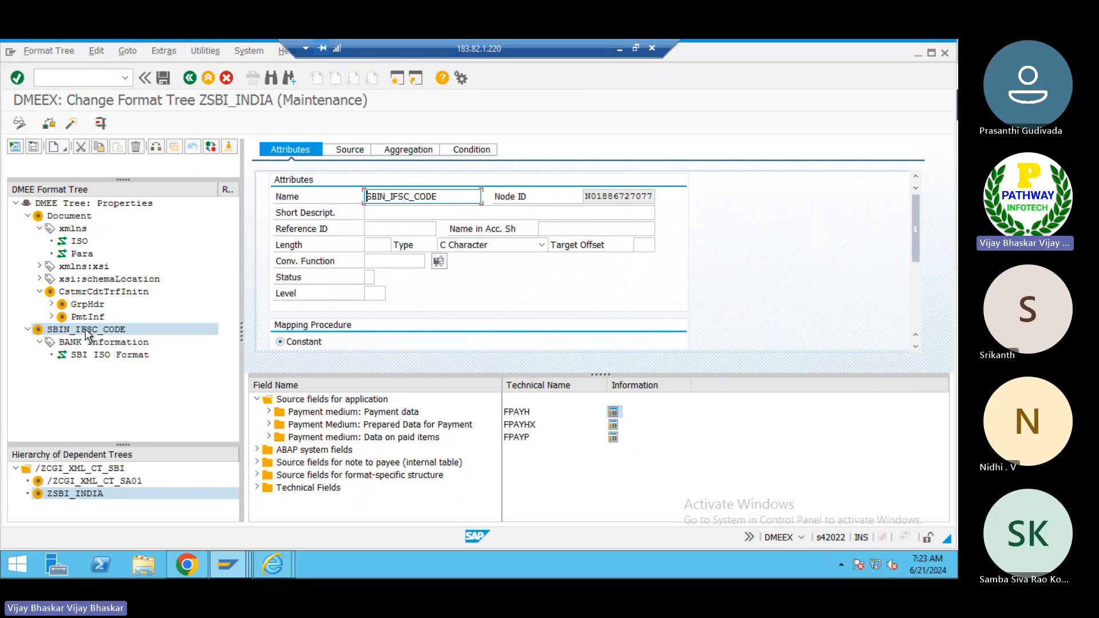
- Expand GrpHdr and PmtInf and examine the attributes of their child nodes, then collapse CstmrCdtTrfInitn
left_click(51, 305)
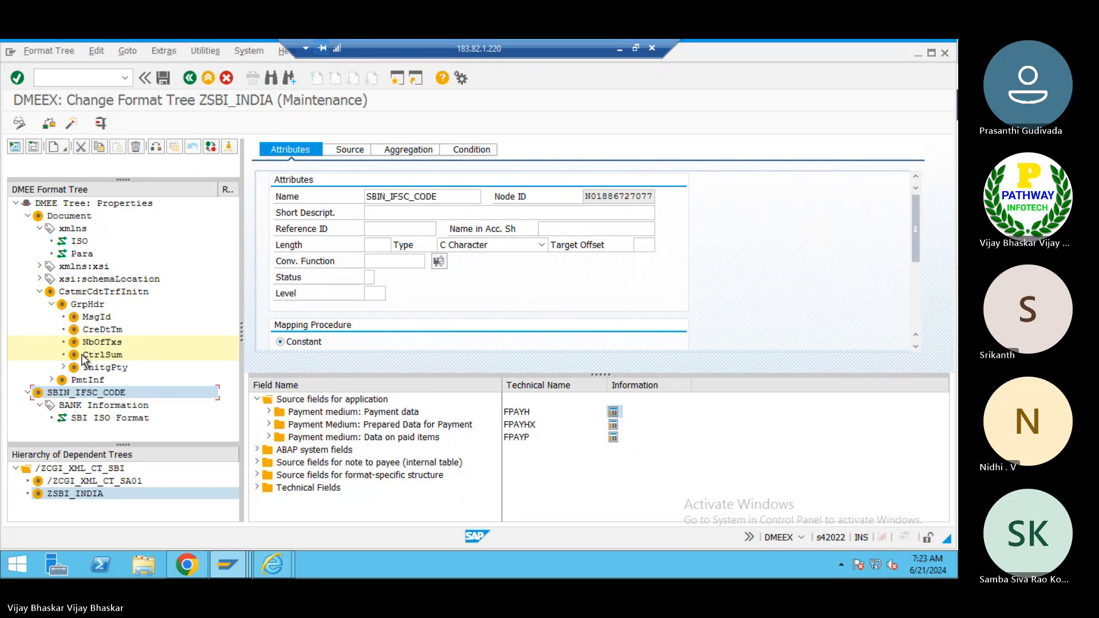
left_click(52, 380)
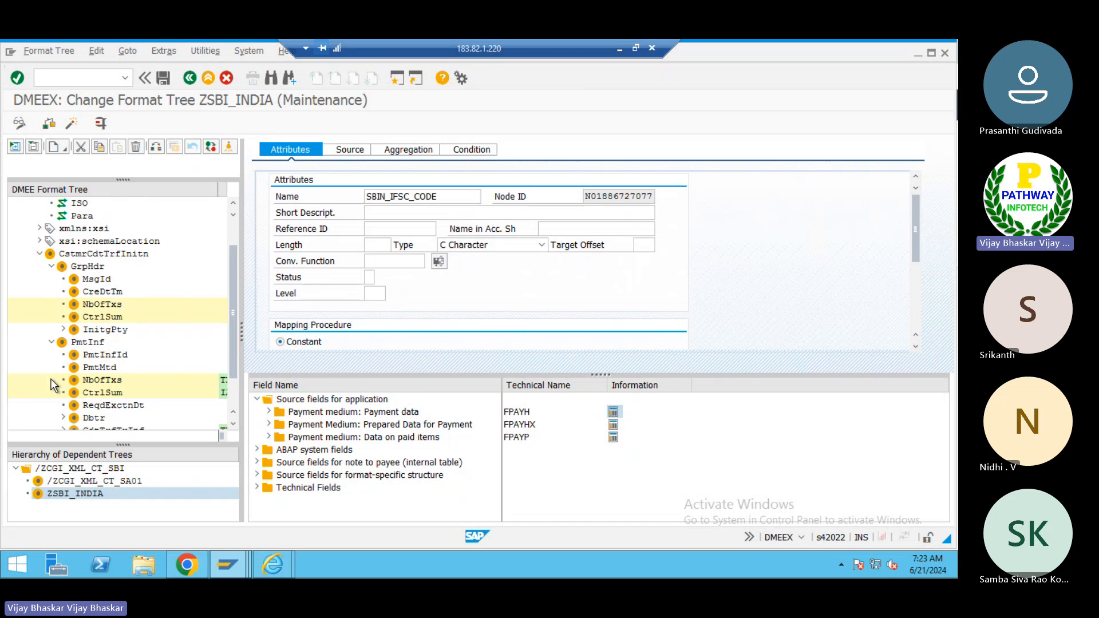
left_click(103, 355)
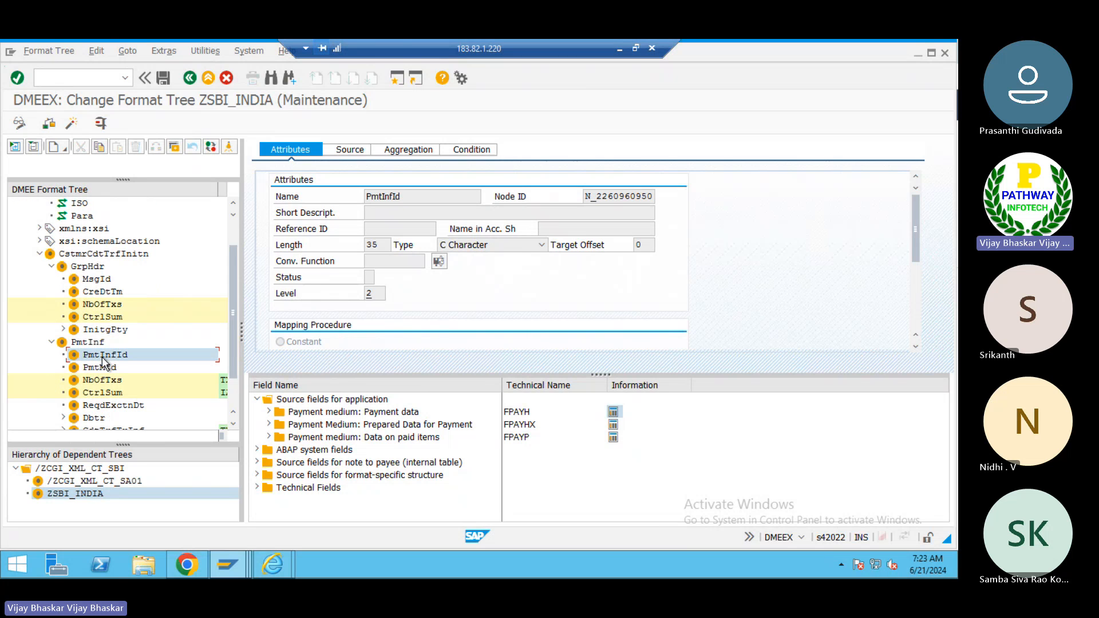
left_click(99, 369)
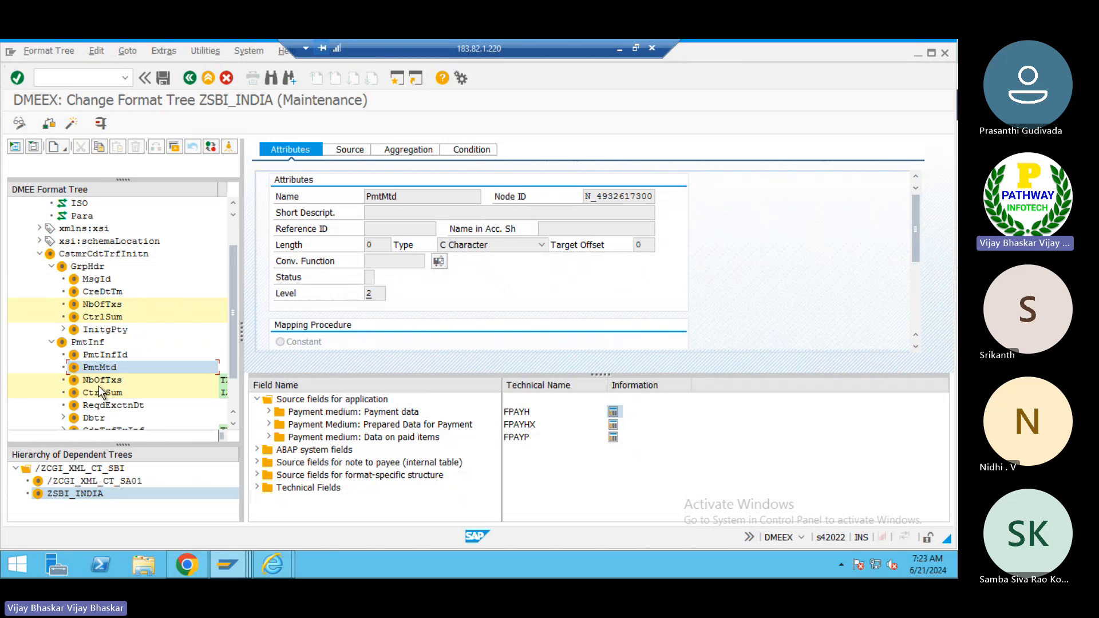
left_click(102, 393)
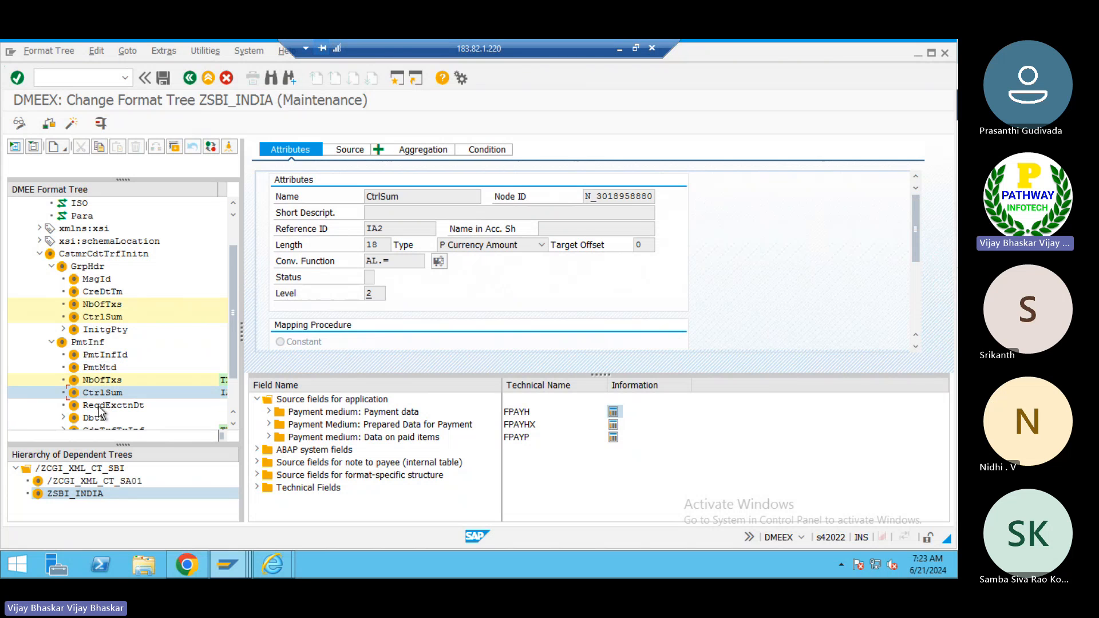
left_click(99, 406)
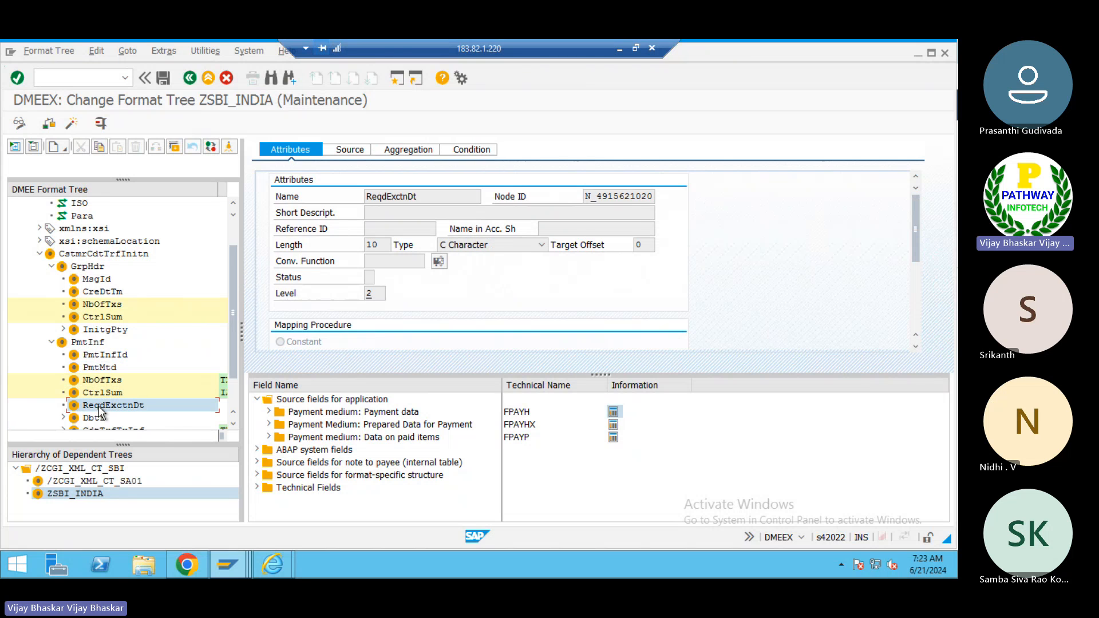
left_click(52, 342)
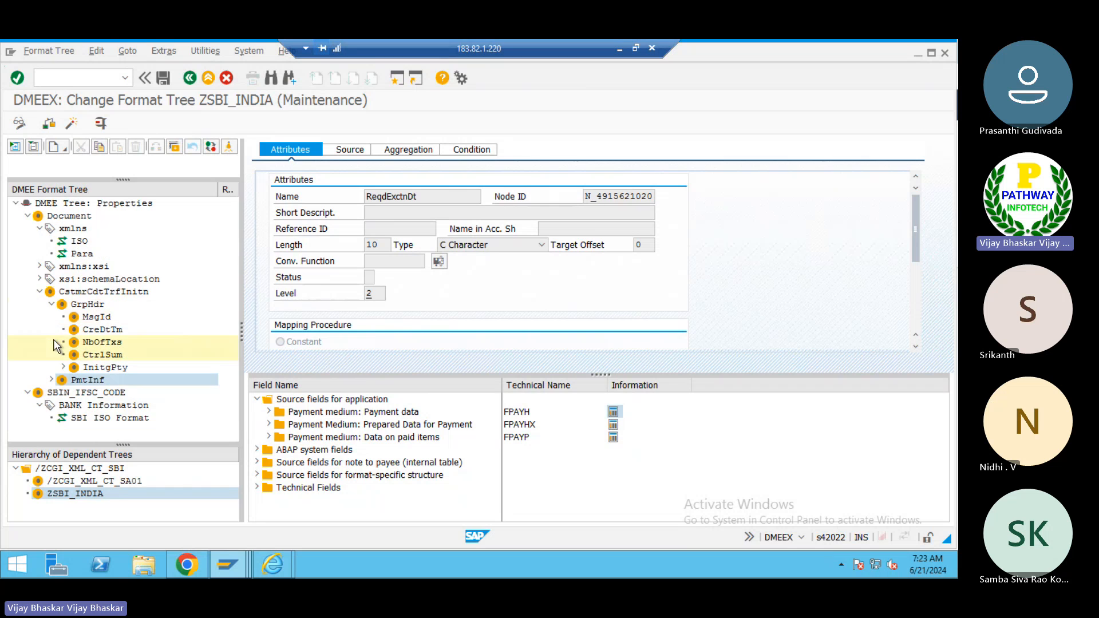
left_click(41, 292)
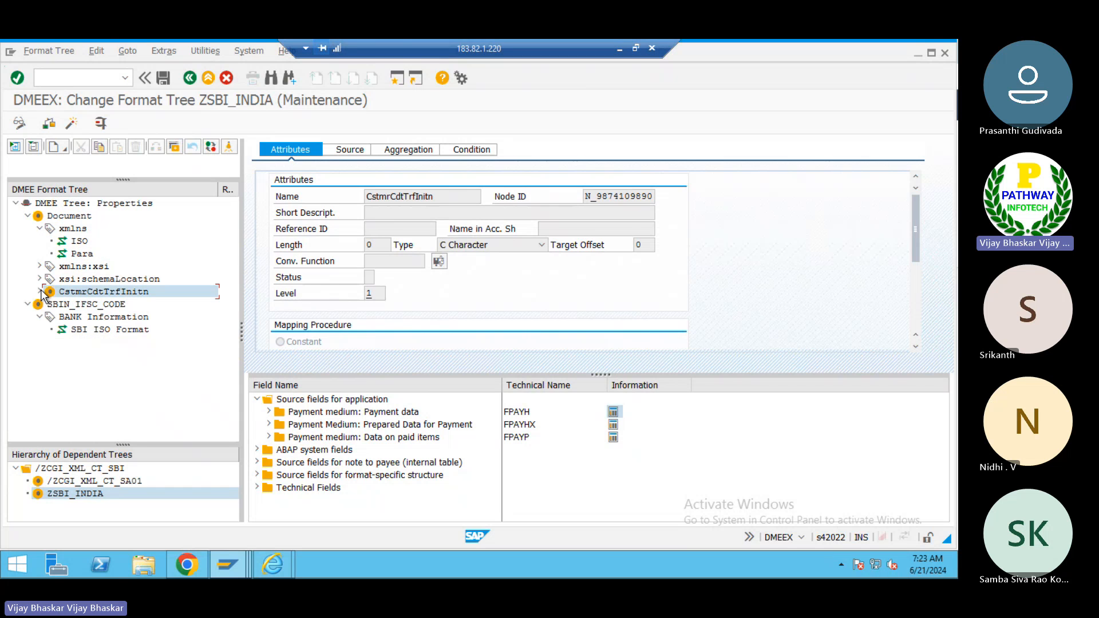
left_click(104, 306)
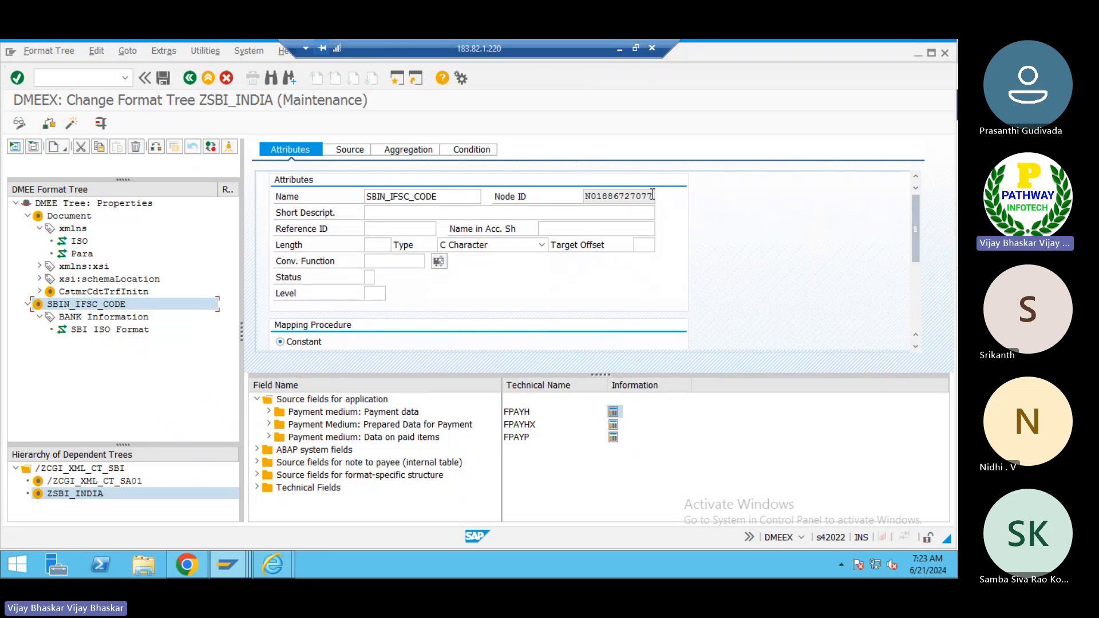
- Examine the SBIN_IFSC_CODE element's Node ID, Short Description, Reference ID and Level fields
left_click_drag(654, 195, 586, 198)
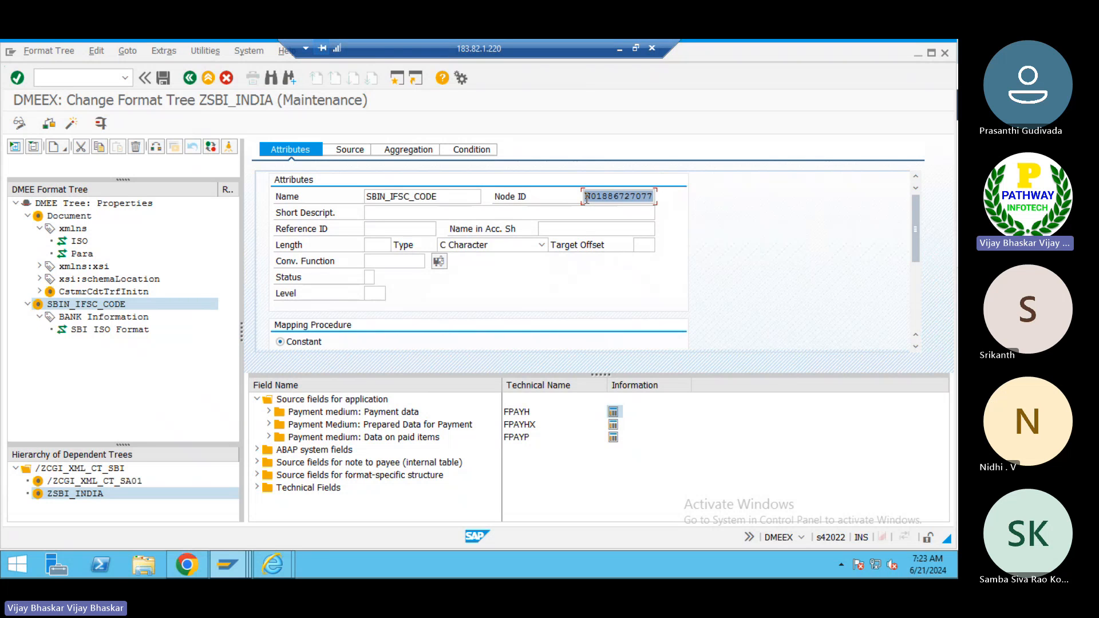
left_click(586, 199)
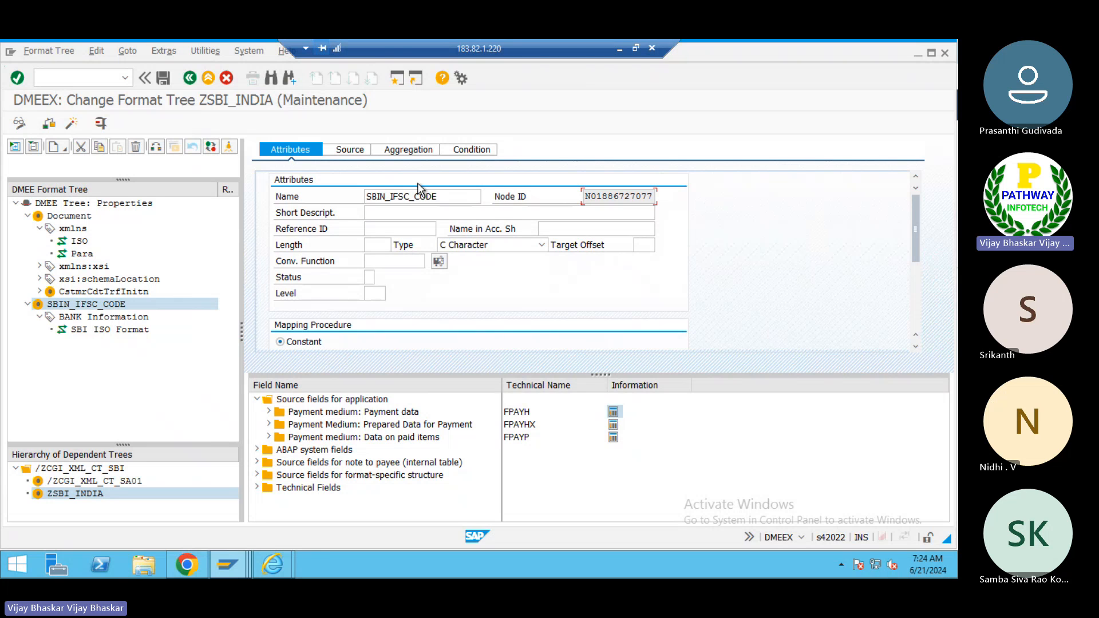
left_click(373, 215)
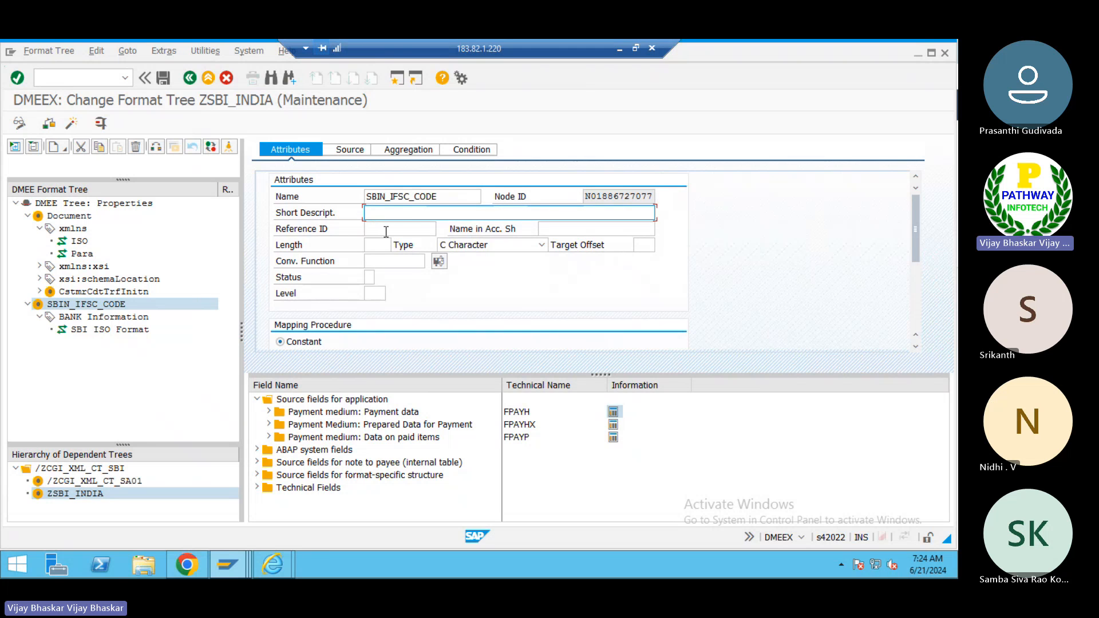
left_click(377, 229)
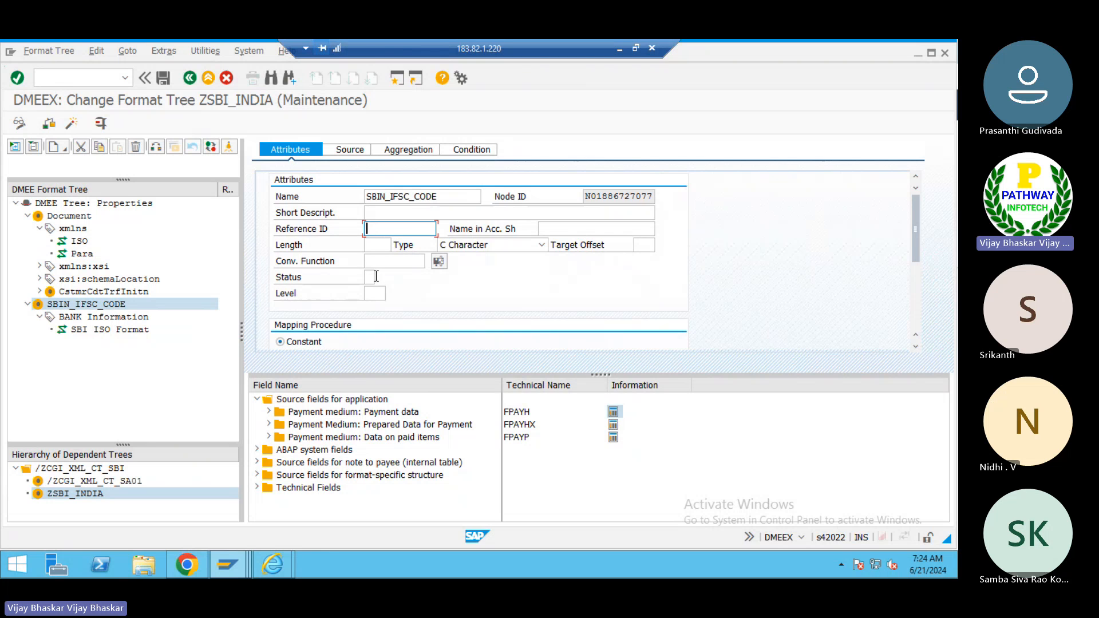
left_click(370, 294)
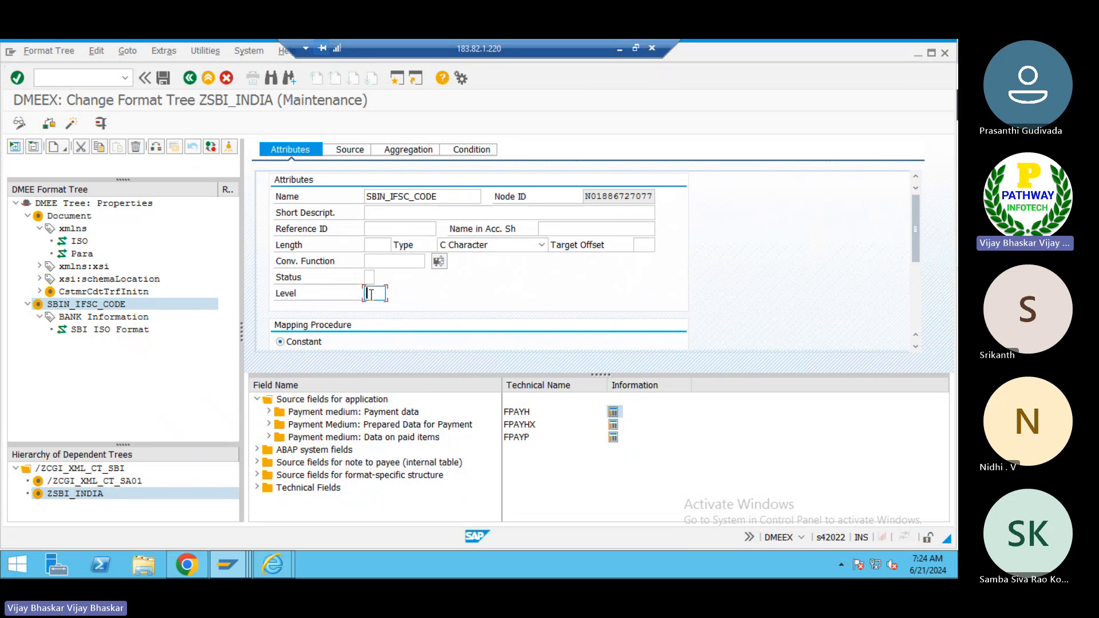
- Set the SBIN_IFSC_CODE element's length to 10 and its type to C Character
left_click(376, 245)
type("10")
key("Tab")
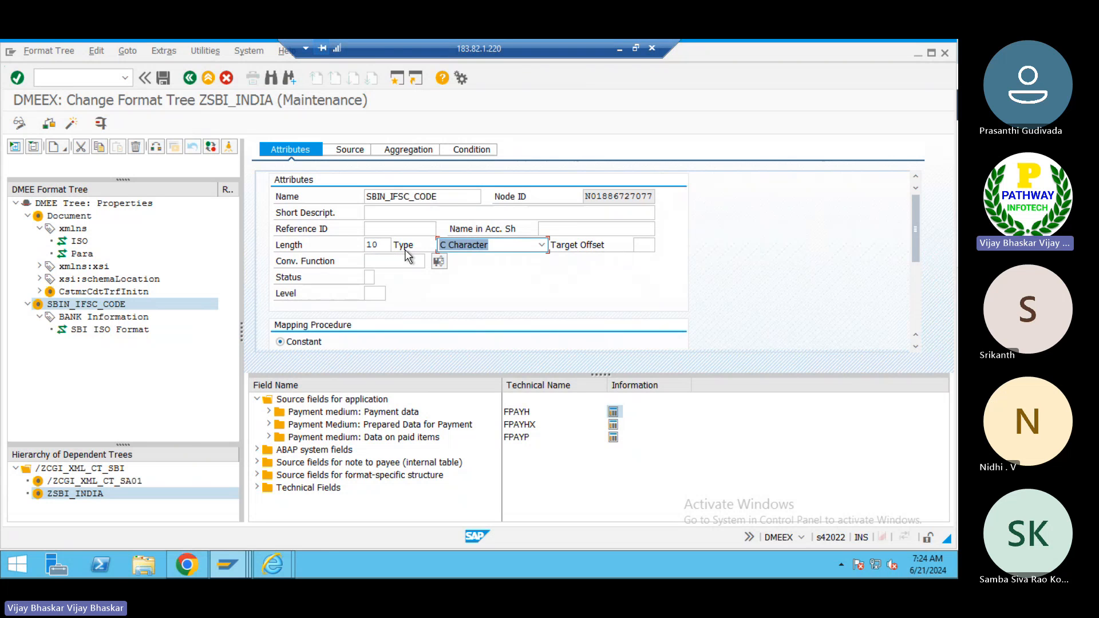
left_click(541, 246)
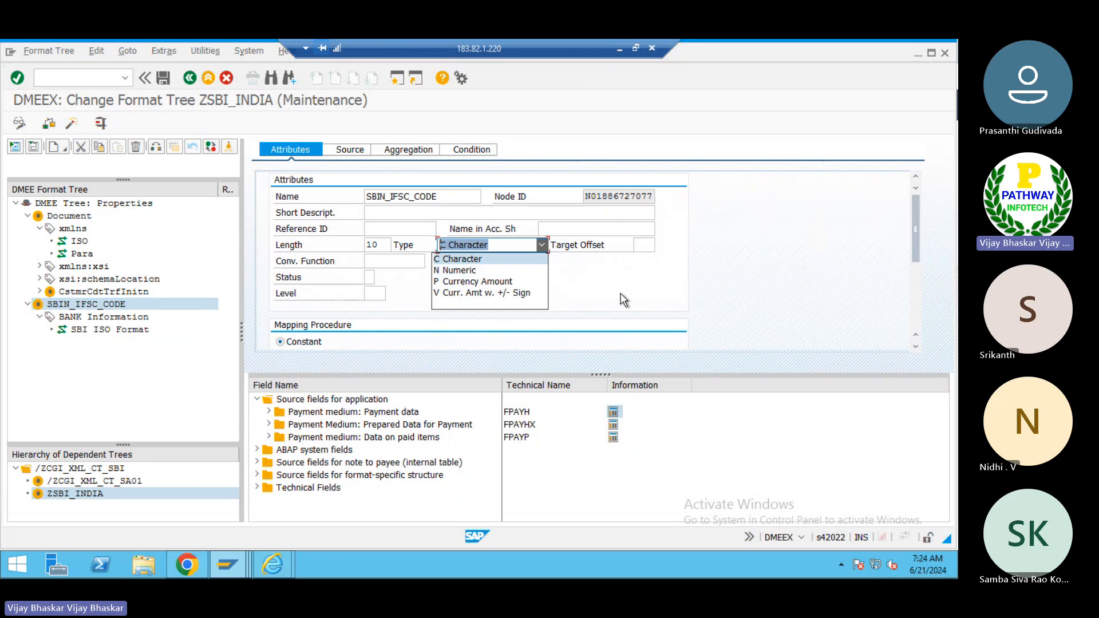
left_click(576, 287)
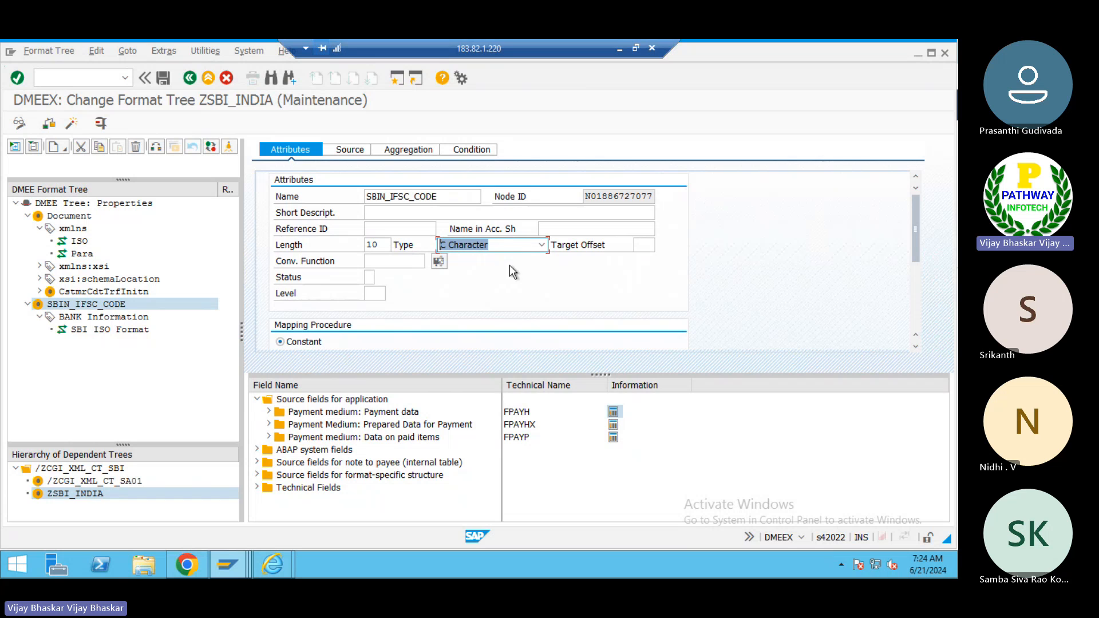
left_click(382, 260)
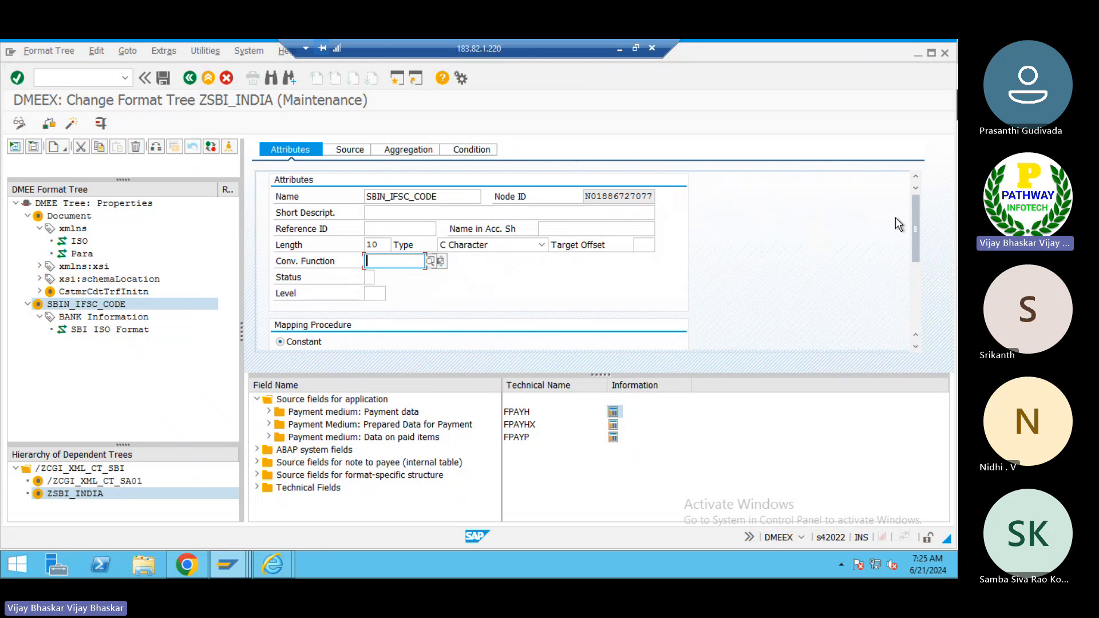
- Set the element's mapping procedure to Structure Field and change its length to 12
left_click_drag(914, 217, 916, 255)
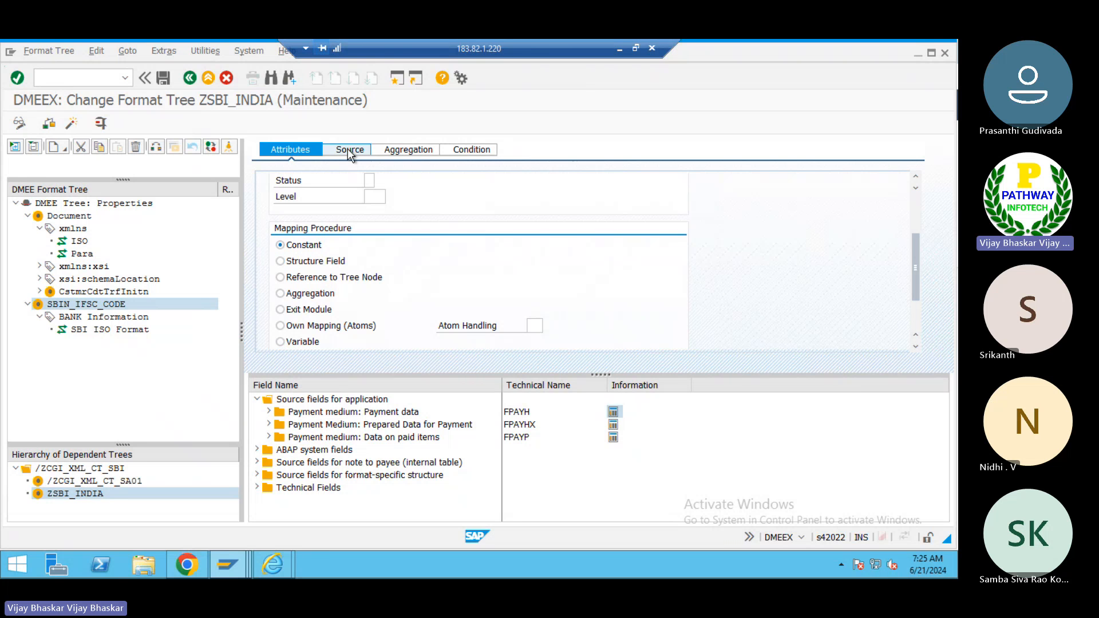
left_click(300, 267)
left_click_drag(913, 265, 914, 225)
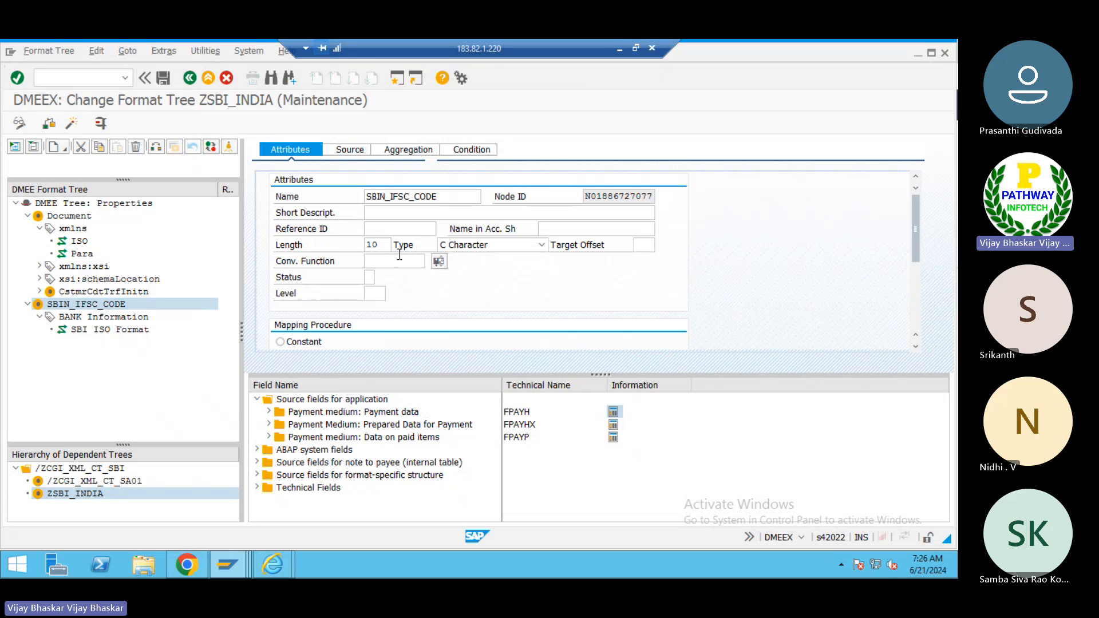
left_click(381, 245)
key("BackSpace")
type("2")
left_click_drag(913, 235, 914, 268)
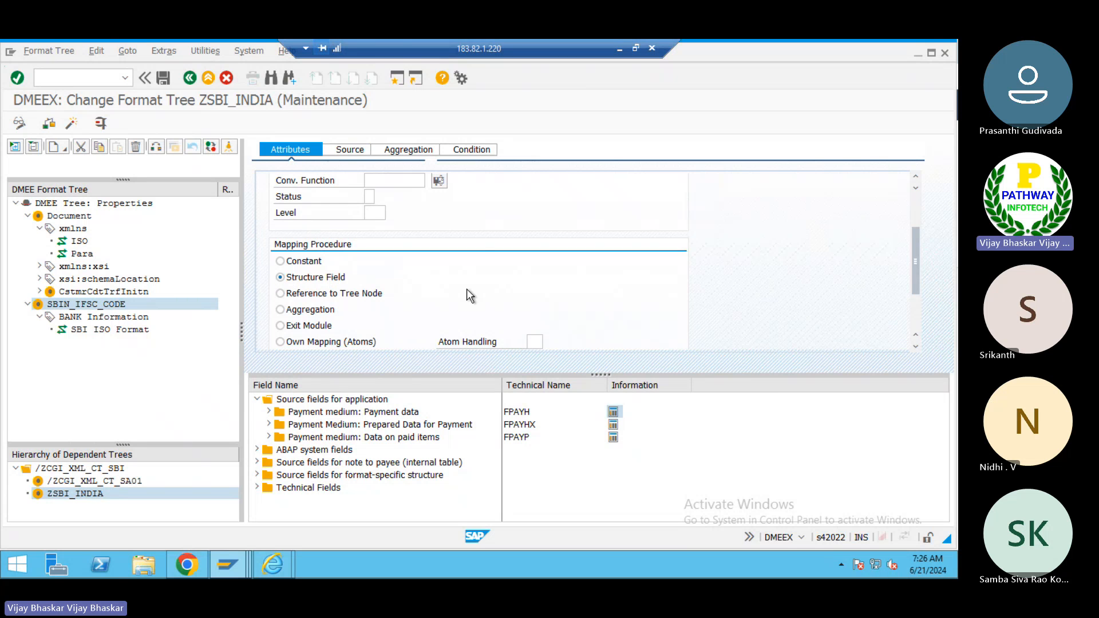
scroll(466, 288, "up", 2)
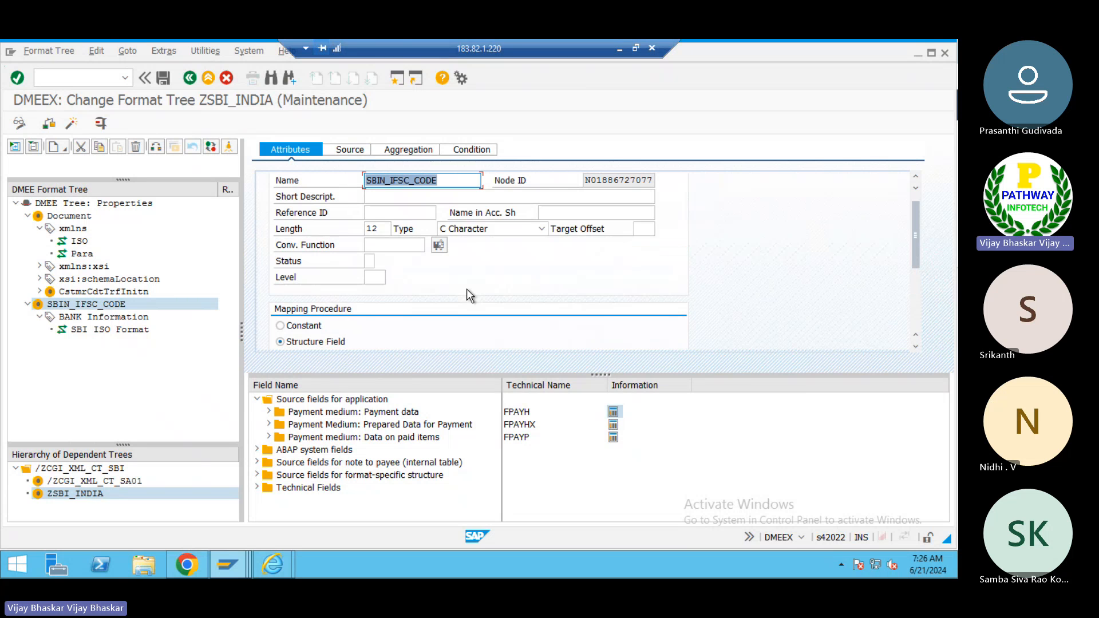
- Open the FPAYHX structure's component list from the element's Source tab
left_click(345, 151)
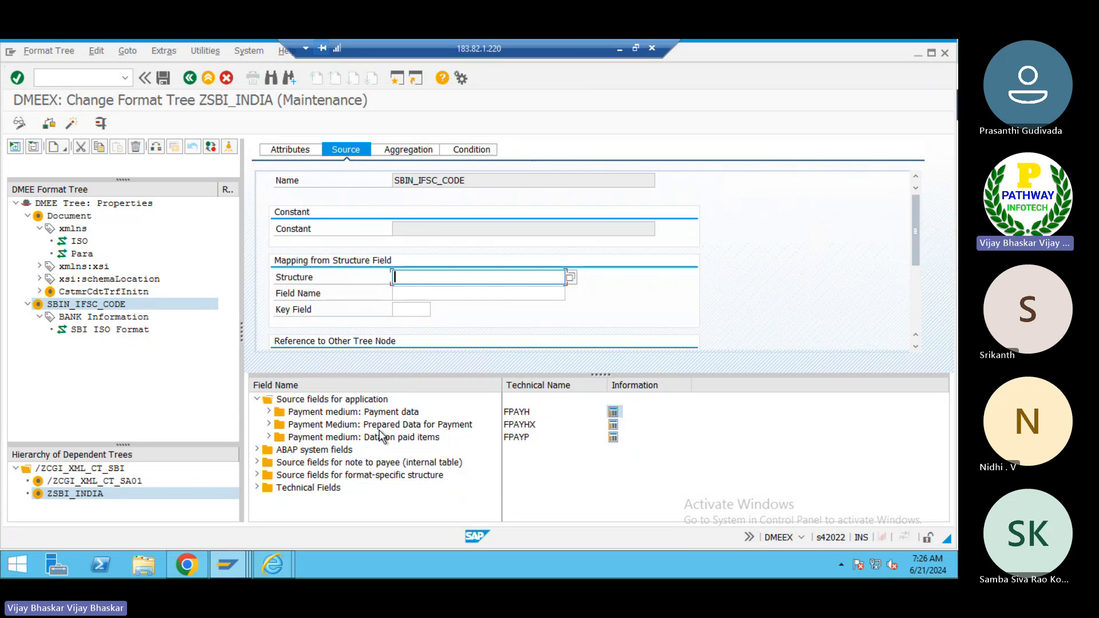
left_click(269, 424)
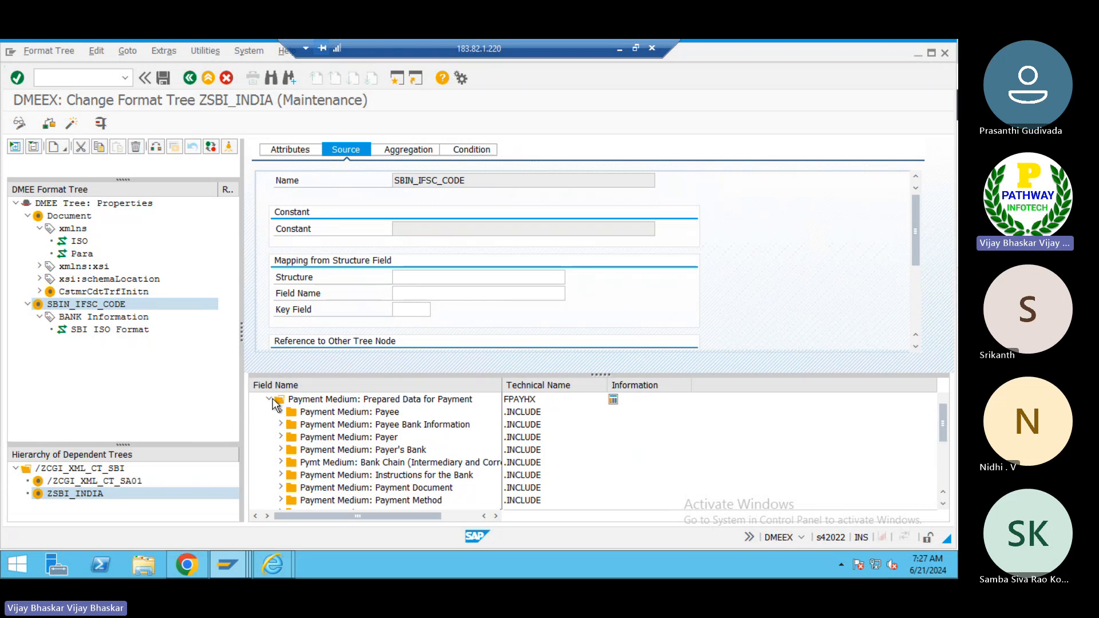
left_click(269, 401)
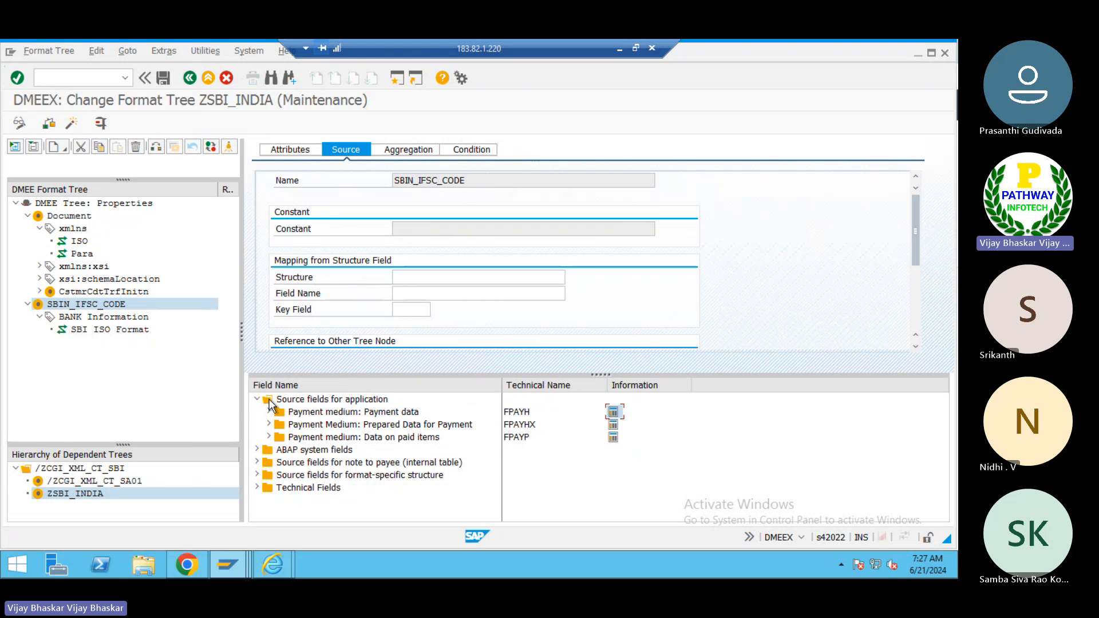
left_click(613, 425)
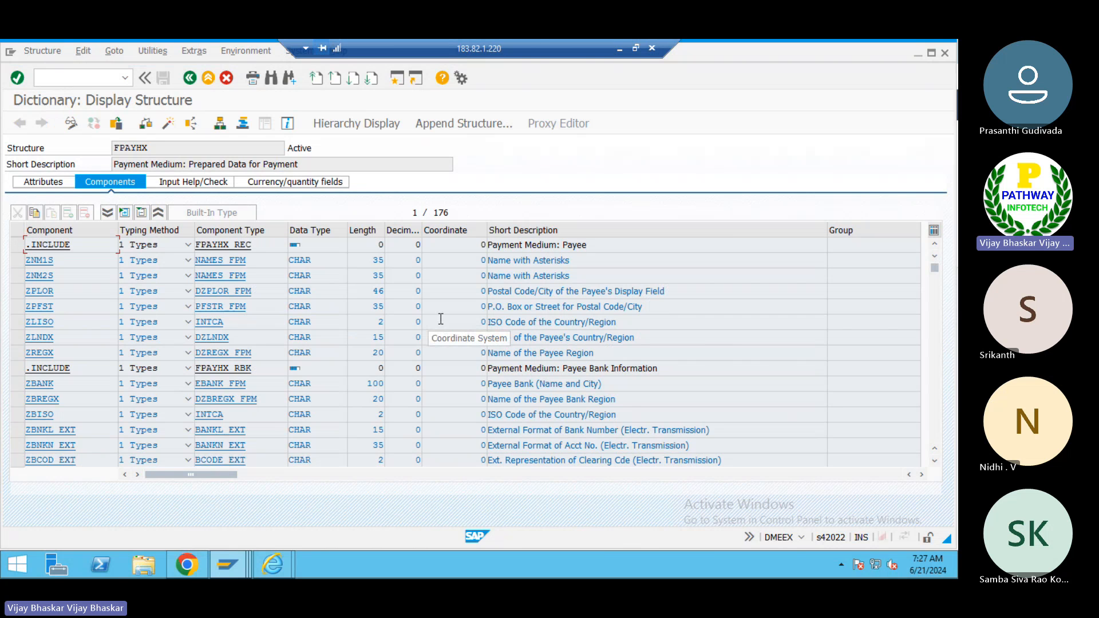
- Search the FPAYHX components for USWIF and inspect its description
key("ctrl+f")
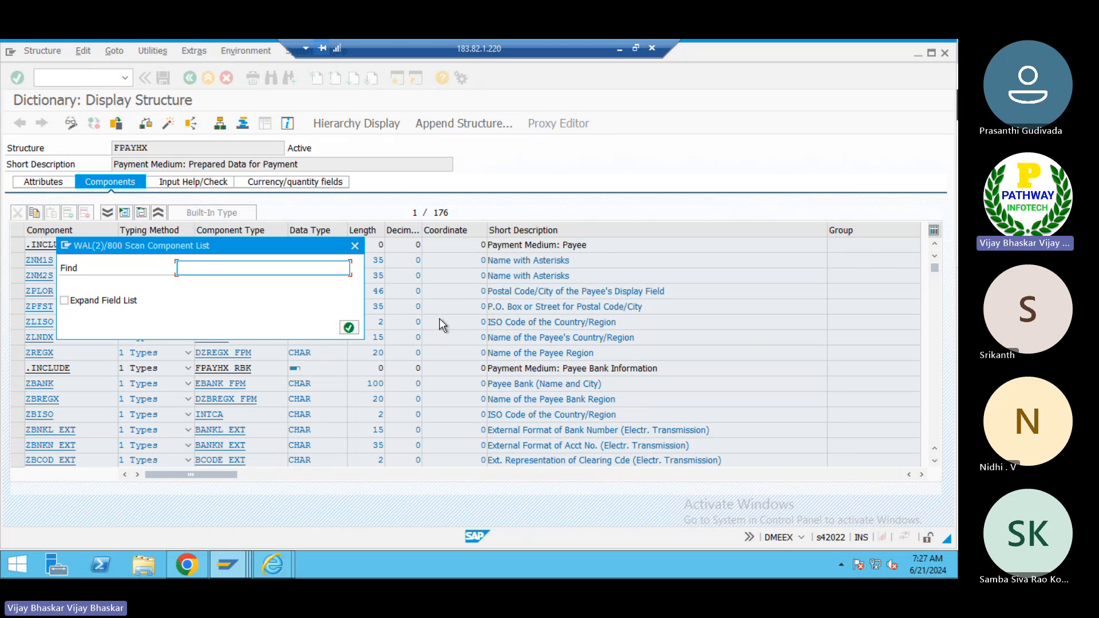
type("USWIF")
key("Return")
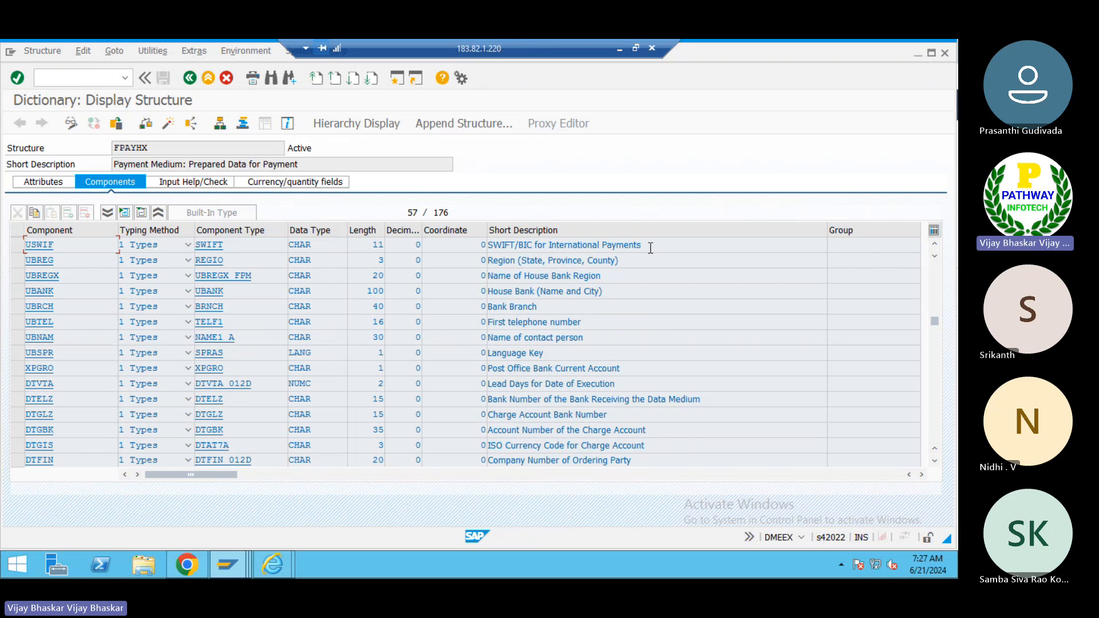
left_click_drag(647, 246, 485, 247)
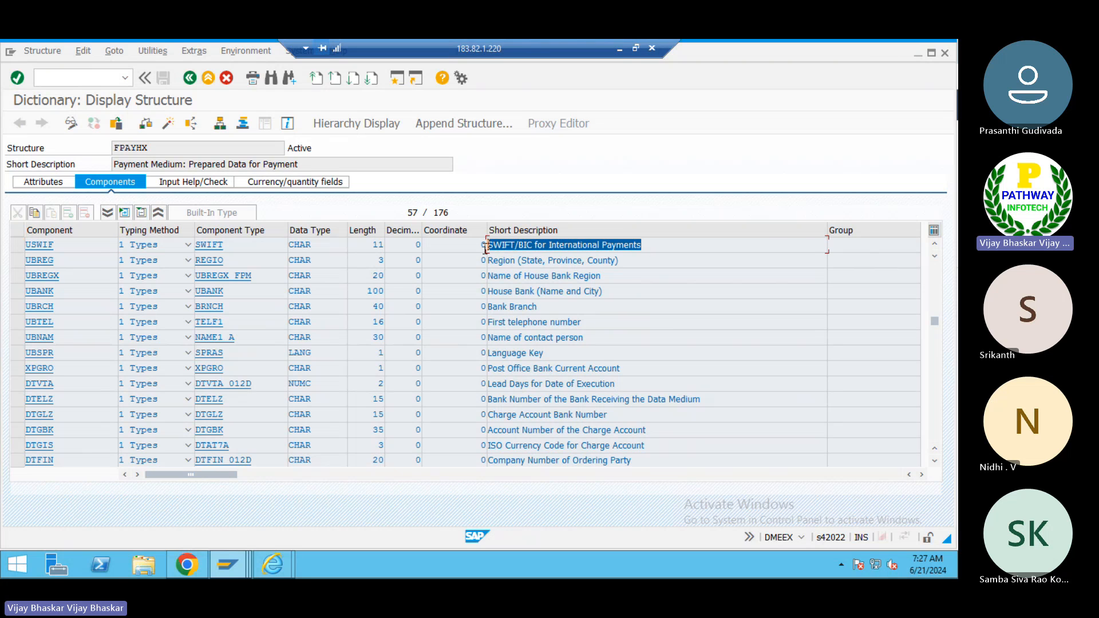
left_click(486, 248)
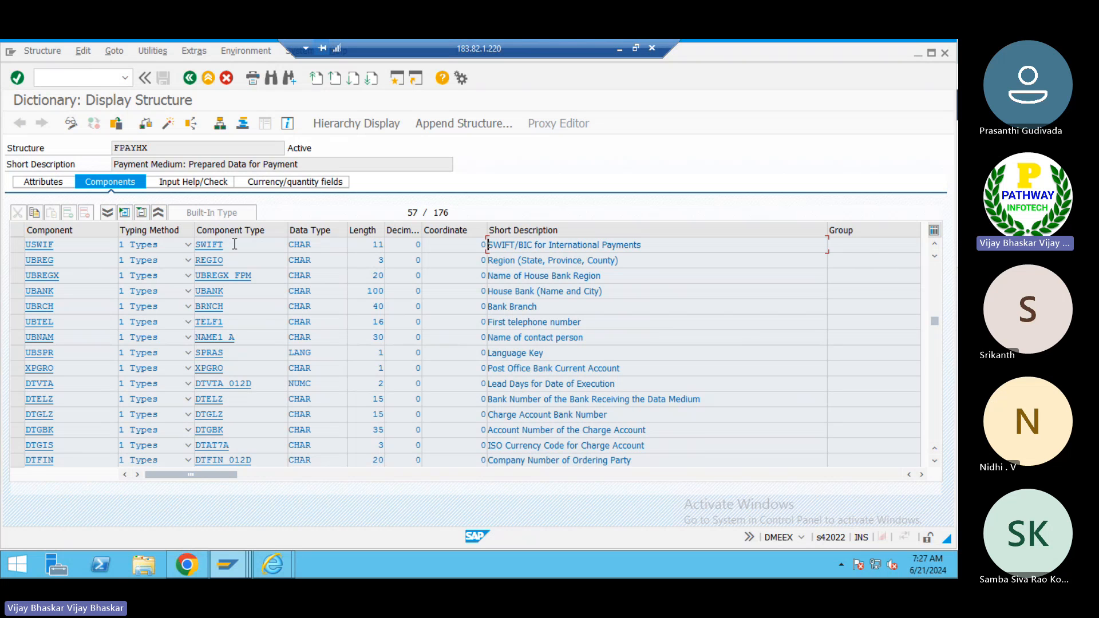
- Reopen the FPAYHX component list from the structure search help and inspect the USWIF component's details
left_click_drag(54, 245, 25, 244)
left_click(190, 78)
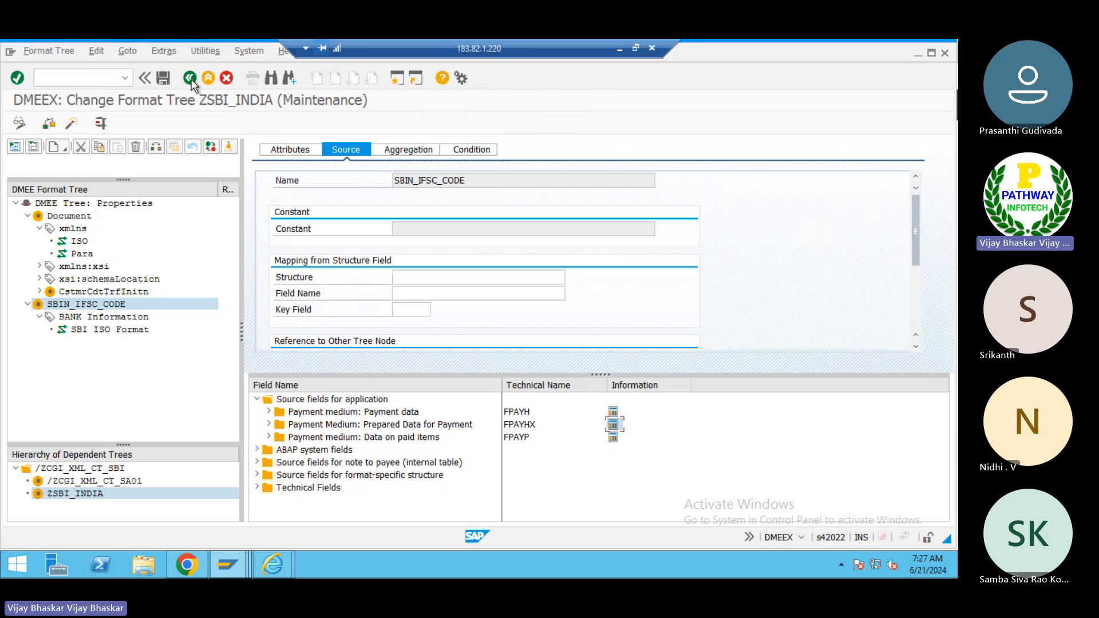
left_click(399, 276)
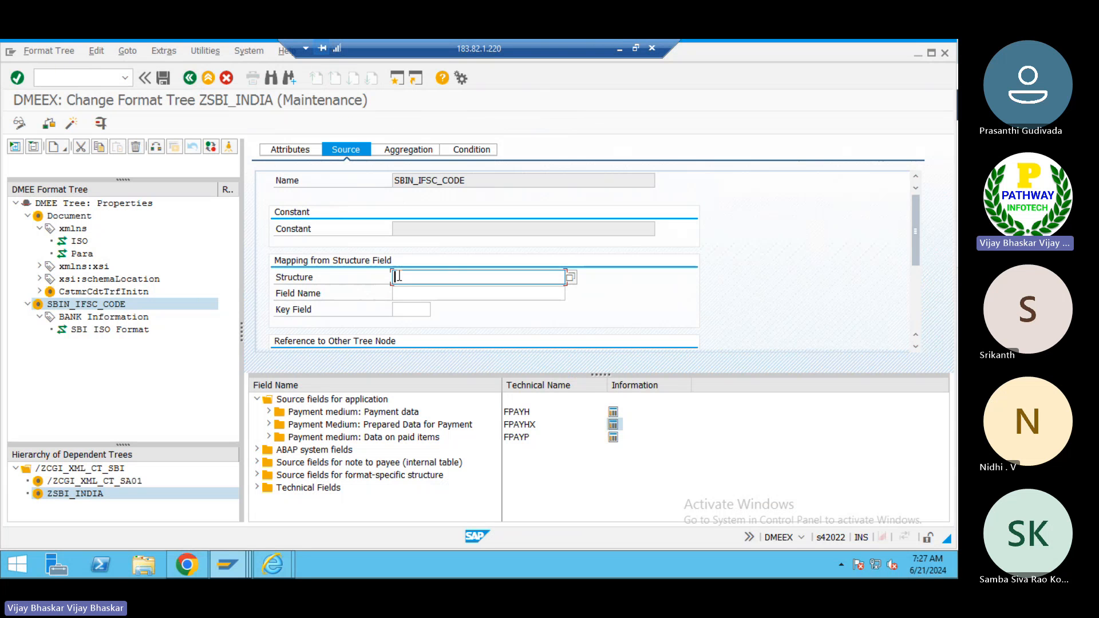
left_click(570, 278)
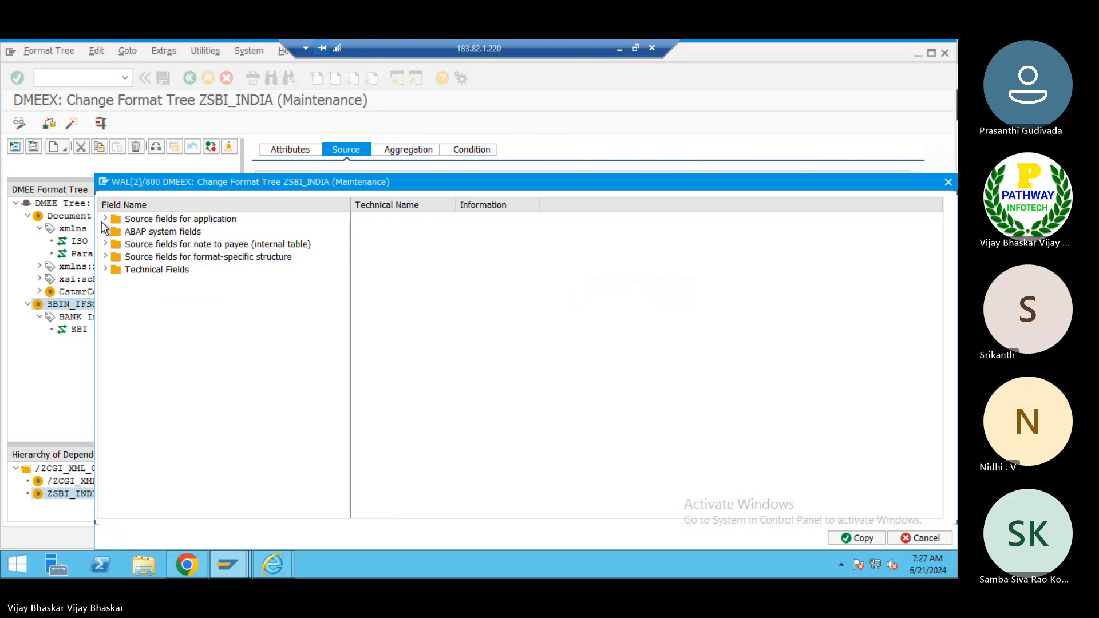
left_click(106, 219)
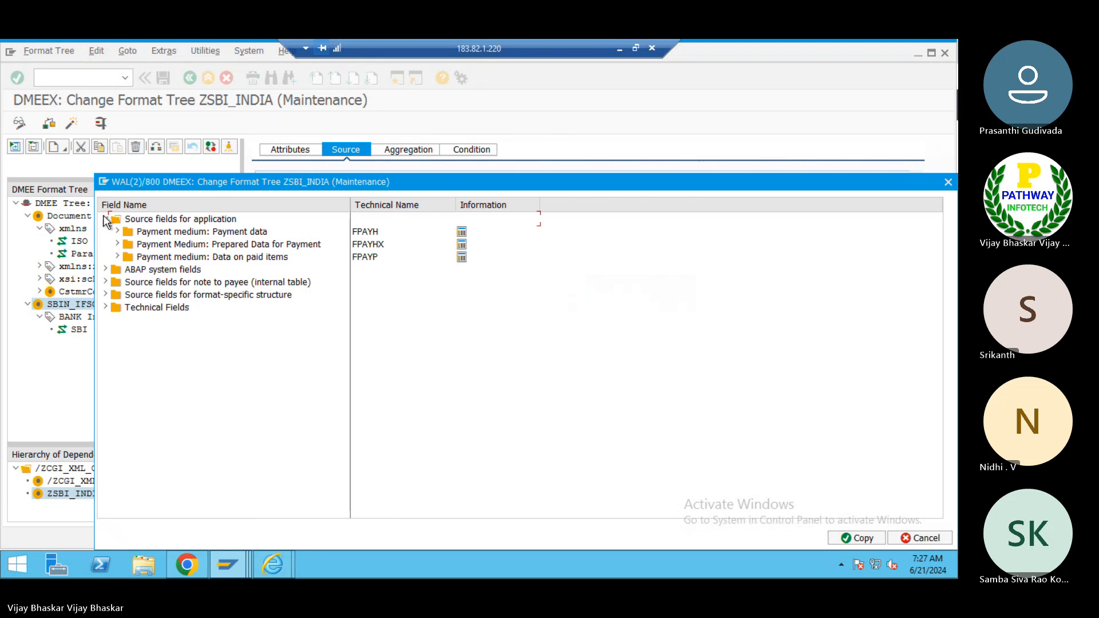
left_click(461, 246)
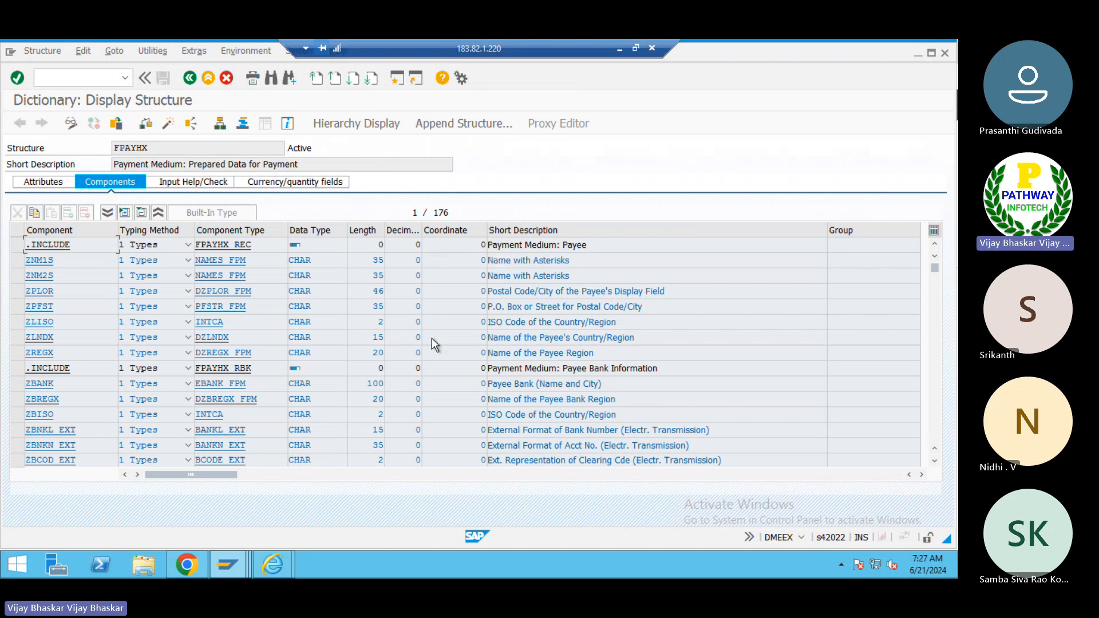
key("ctrl+f")
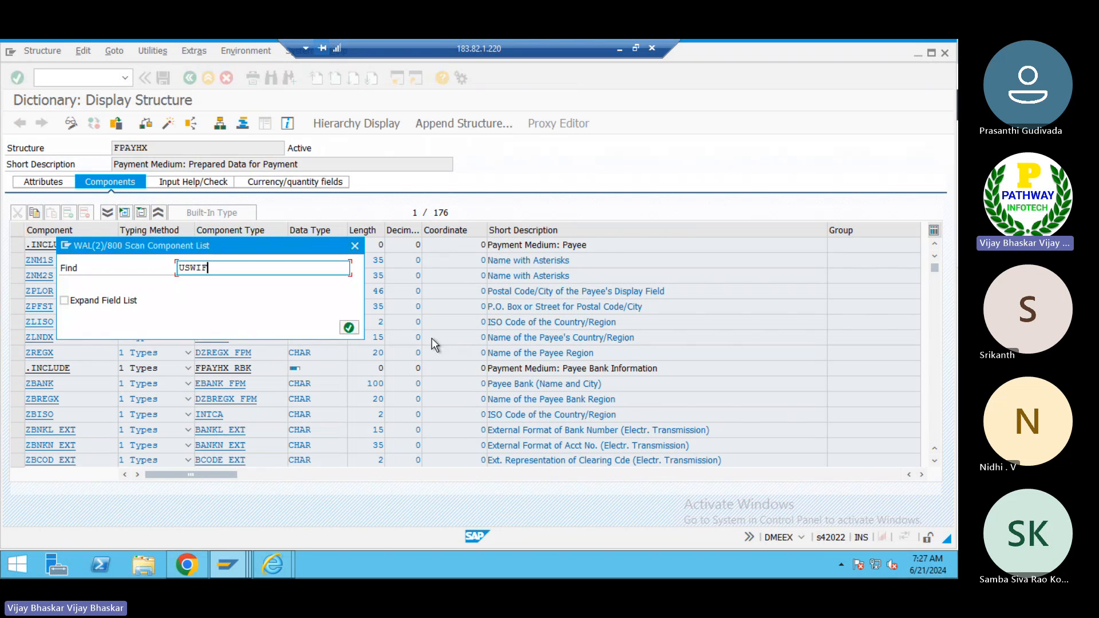
key("Return")
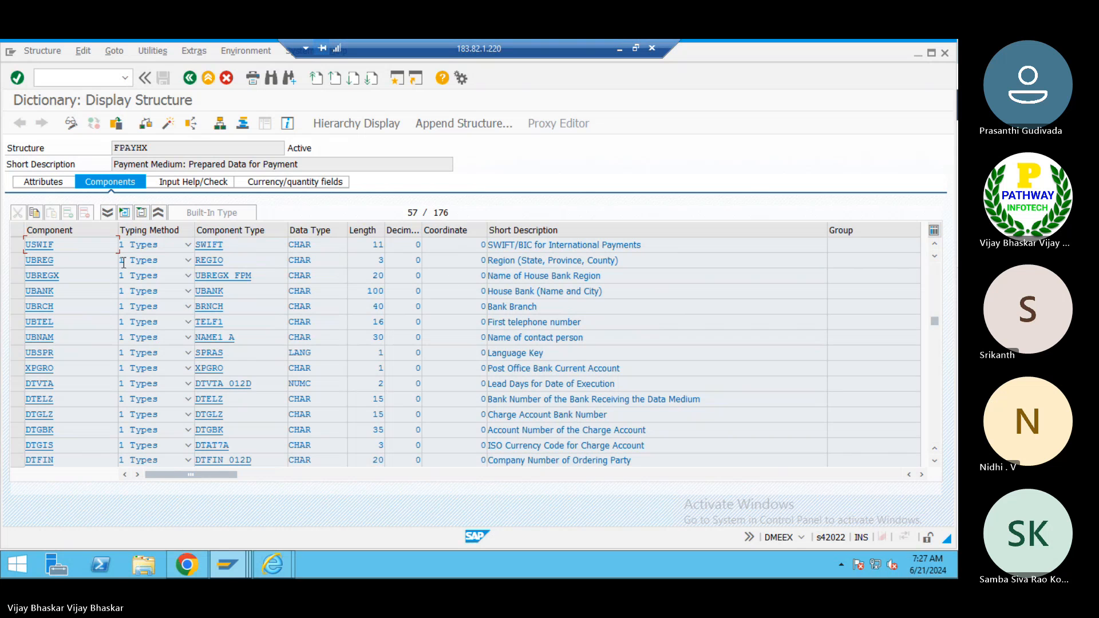
double_click(38, 245)
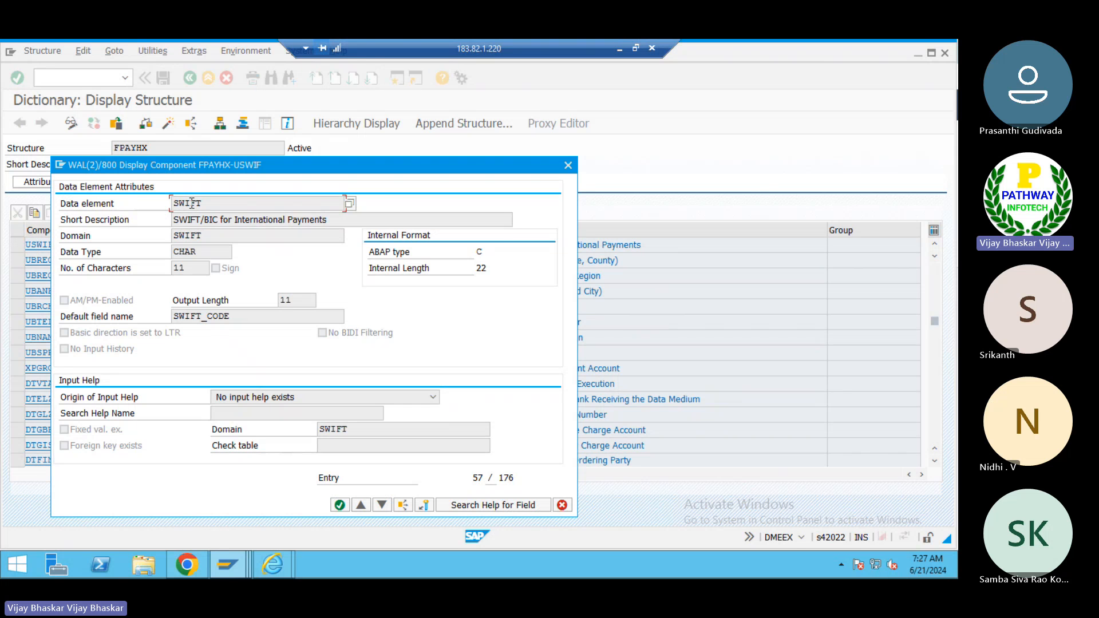
left_click_drag(198, 166, 398, 126)
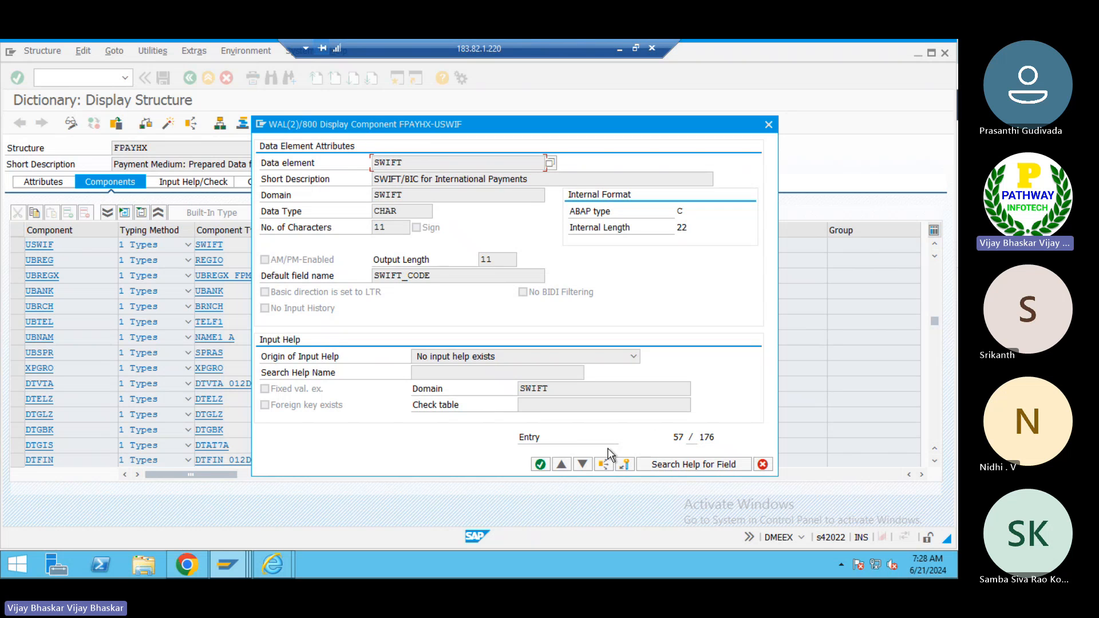
left_click(539, 464)
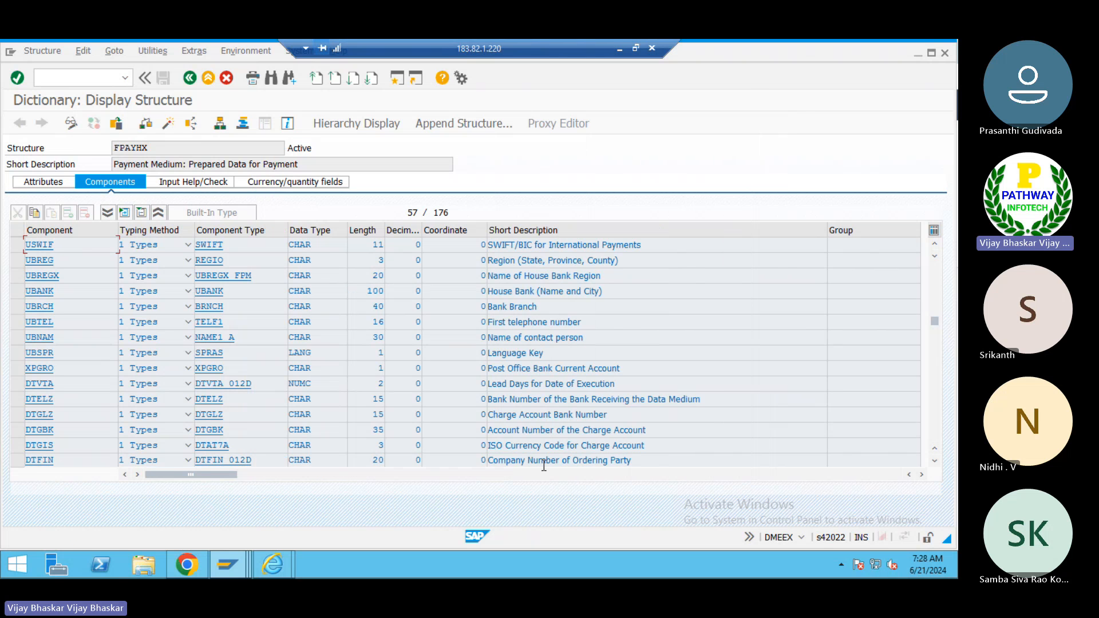
left_click(189, 78)
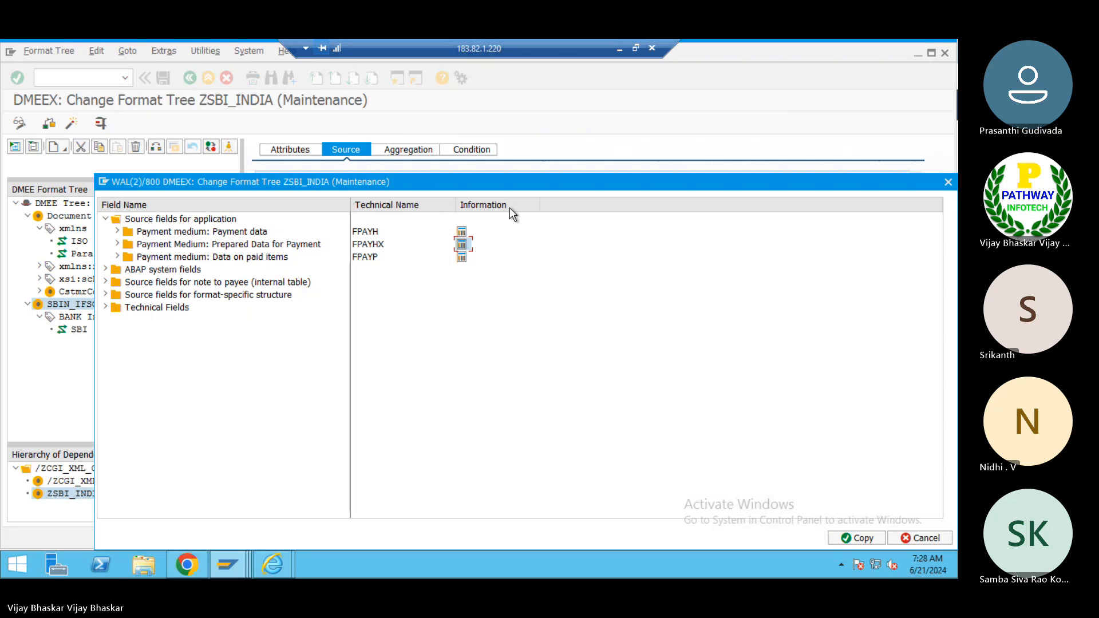
- Map the SBIN_IFSC_CODE element's source to structure FPAYHX with field name USWIF
left_click_drag(524, 180, 421, 159)
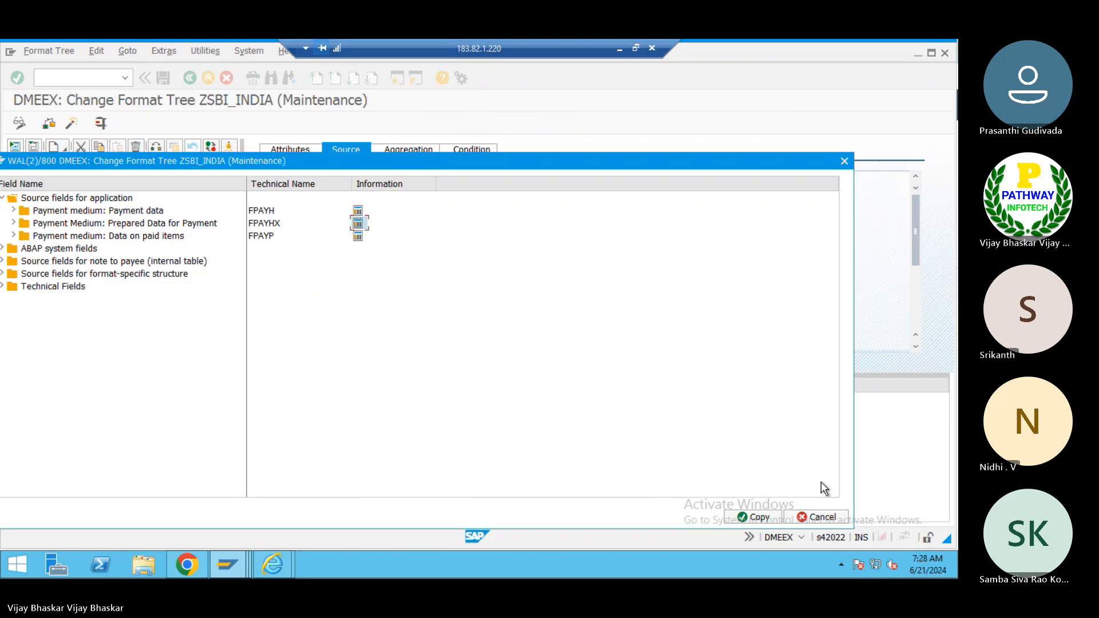
left_click(761, 518)
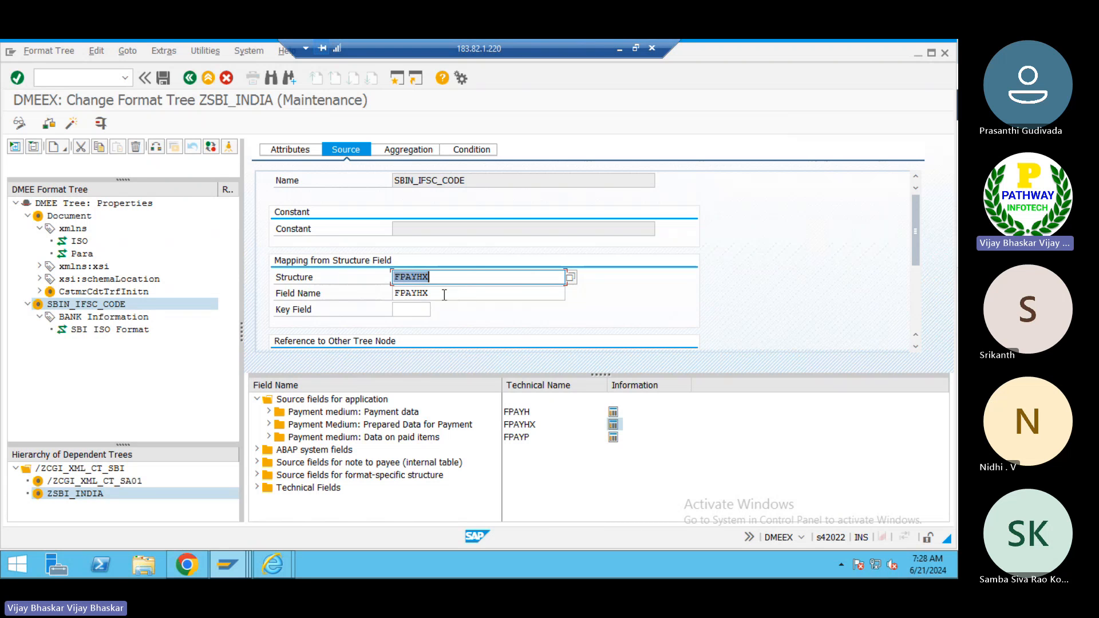
left_click(444, 293)
key("BackSpace")
key("BackSpace")
key("BackSpace")
key("BackSpace")
key("BackSpace")
key("BackSpace")
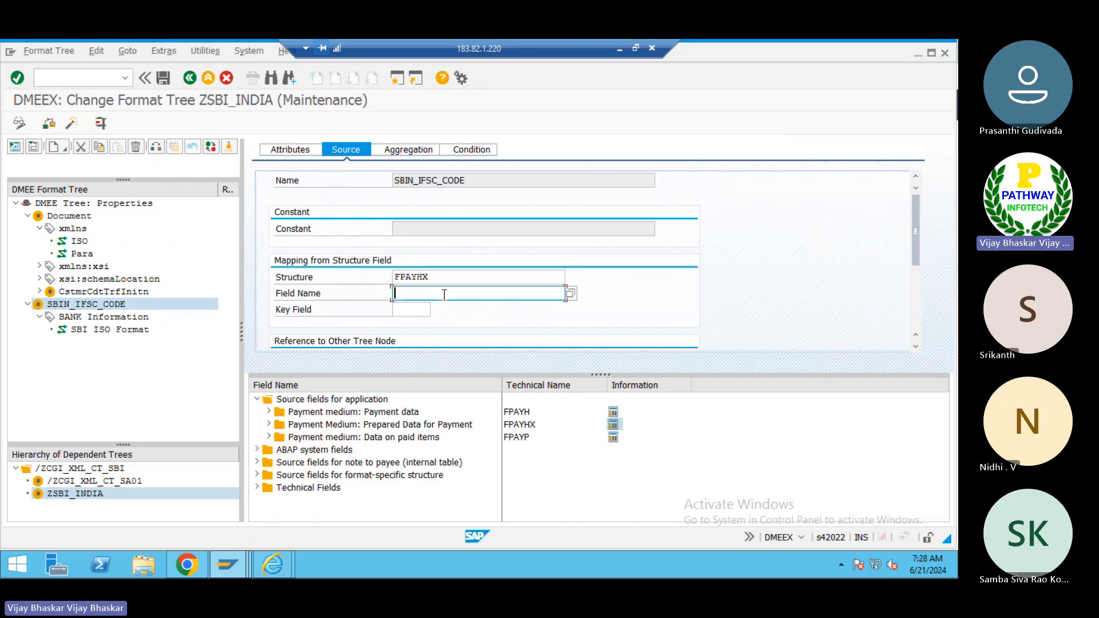
type("USWIF")
key("shift+Tab")
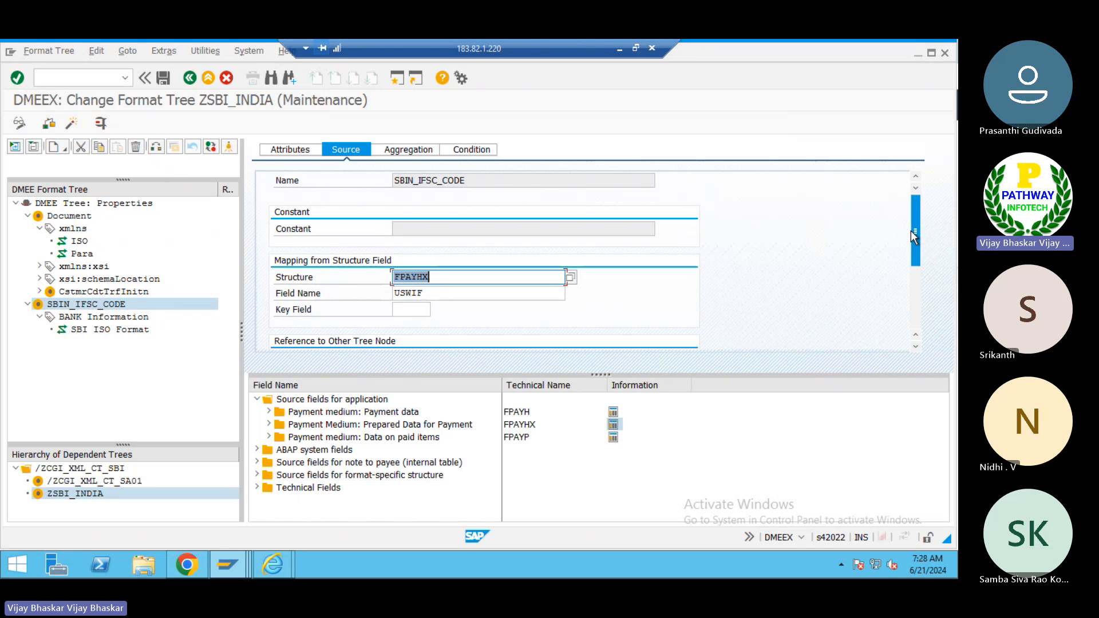
- Set the SBIN_IFSC_CODE element's length to 11 and review its mapping procedure
left_click(288, 154)
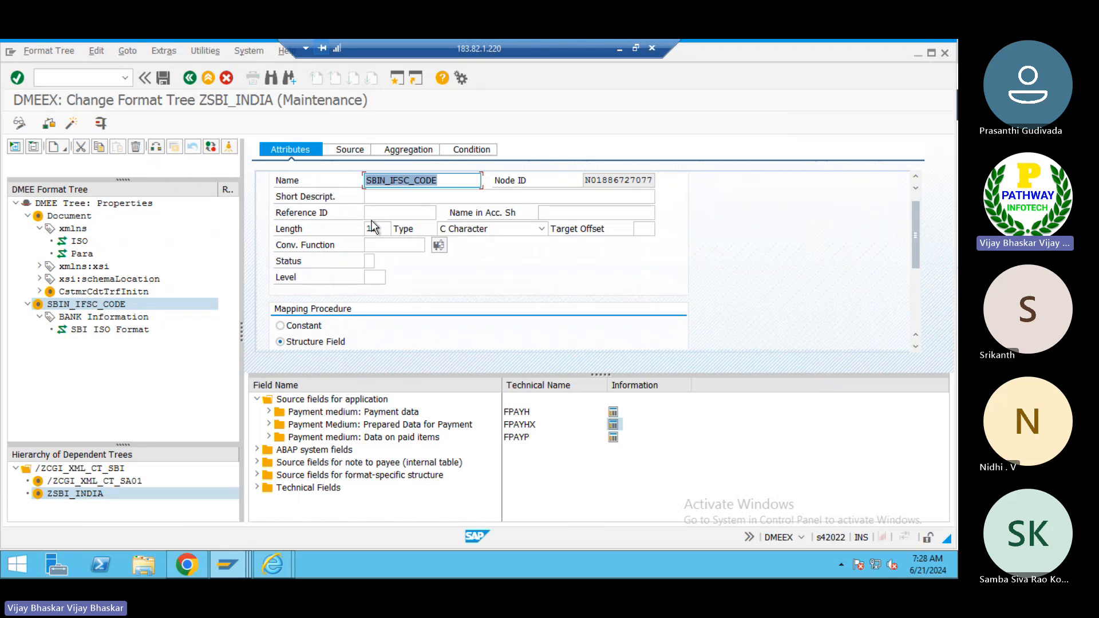
left_click_drag(381, 228, 377, 228)
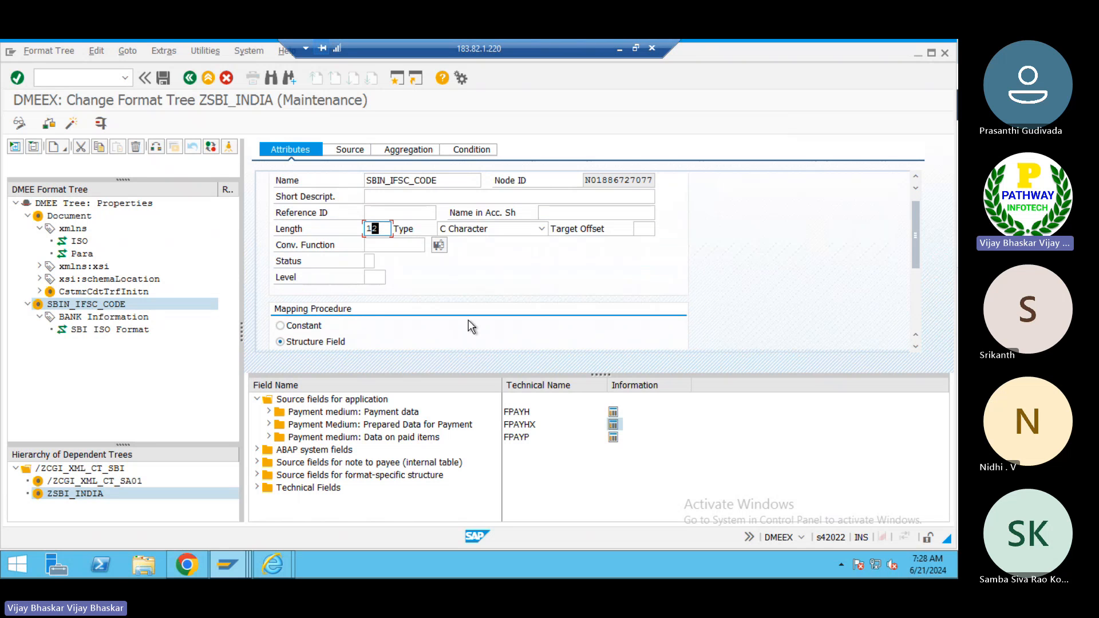
type("21")
key("BackSpace")
key("BackSpace")
type("1")
key("Return")
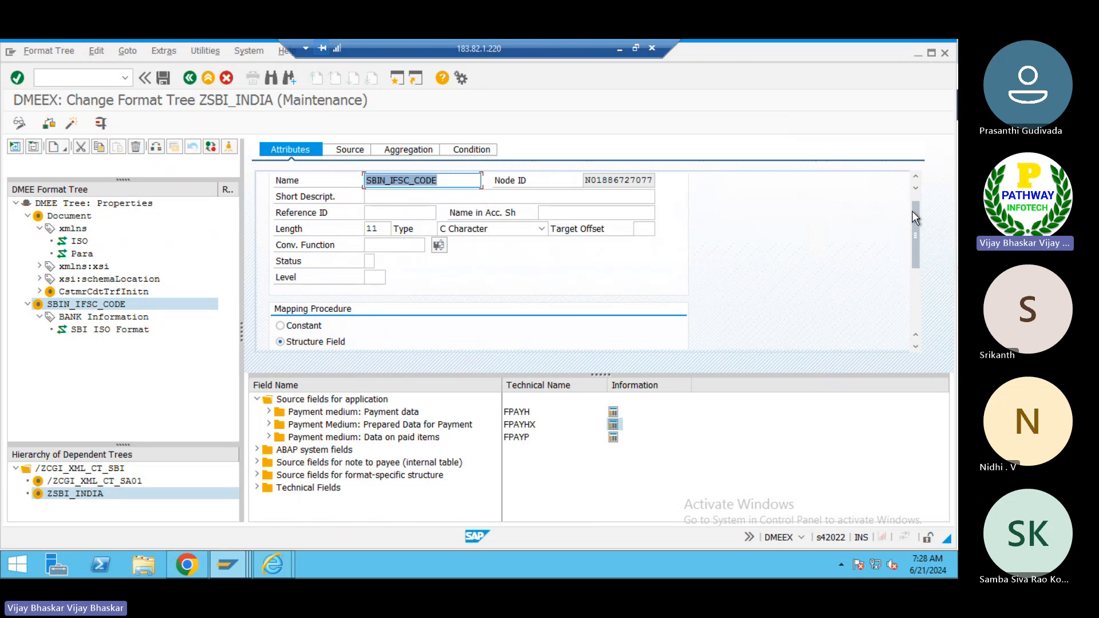
left_click_drag(912, 210, 914, 269)
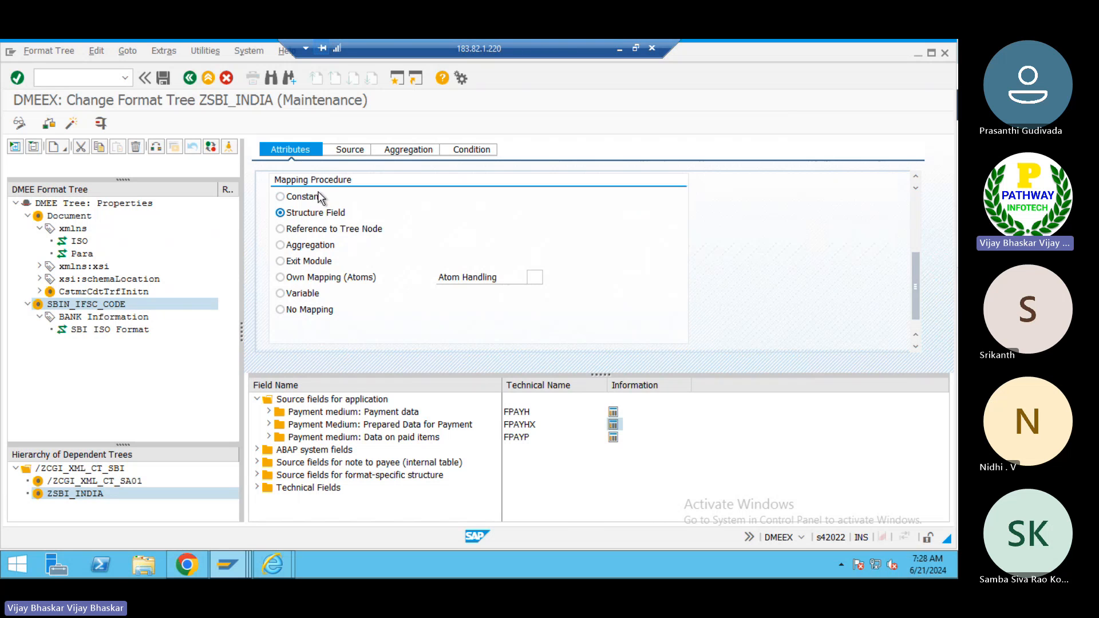
- Check the element's source structure and field name mapping
left_click(345, 150)
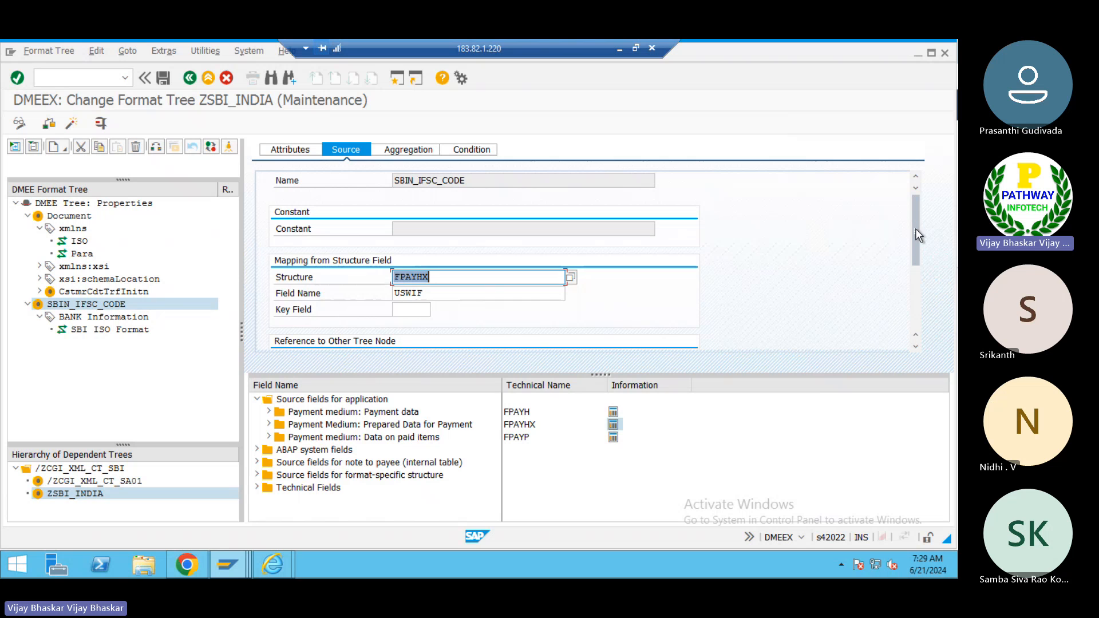
left_click_drag(915, 286, 909, 199)
left_click(428, 298)
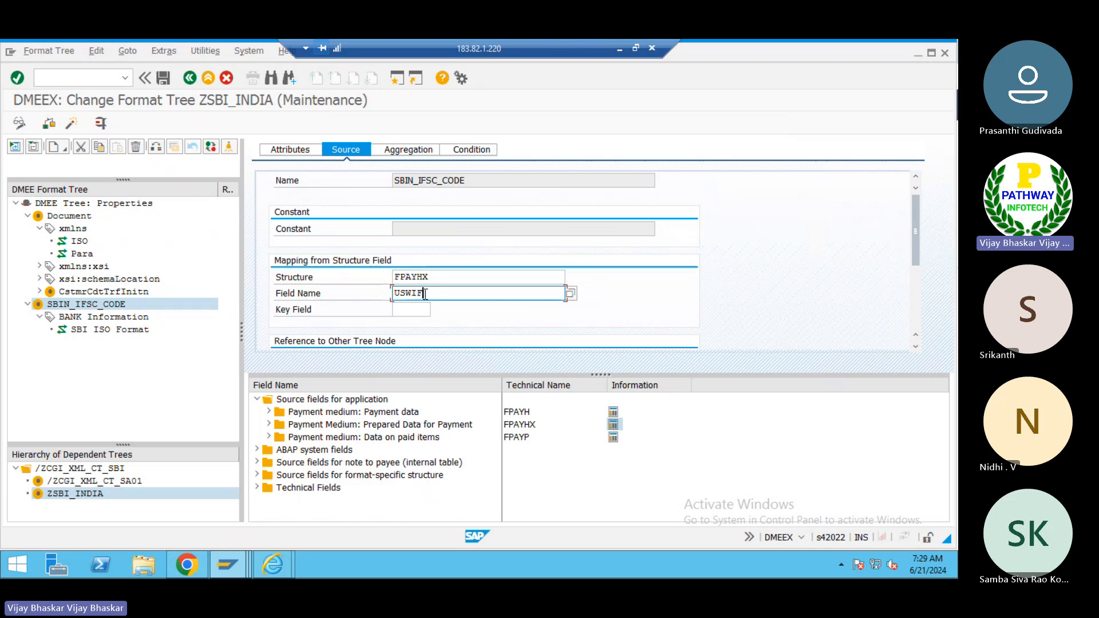
- Open the bank account details of company code 2525's house bank in the house bank view
key("alt+Tab")
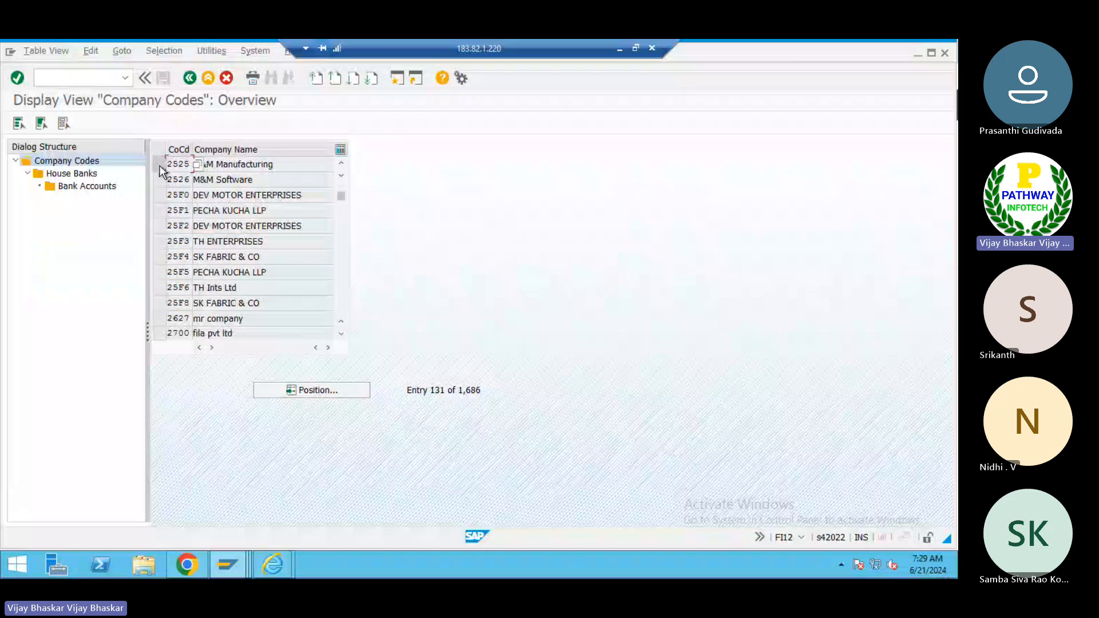
left_click(159, 165)
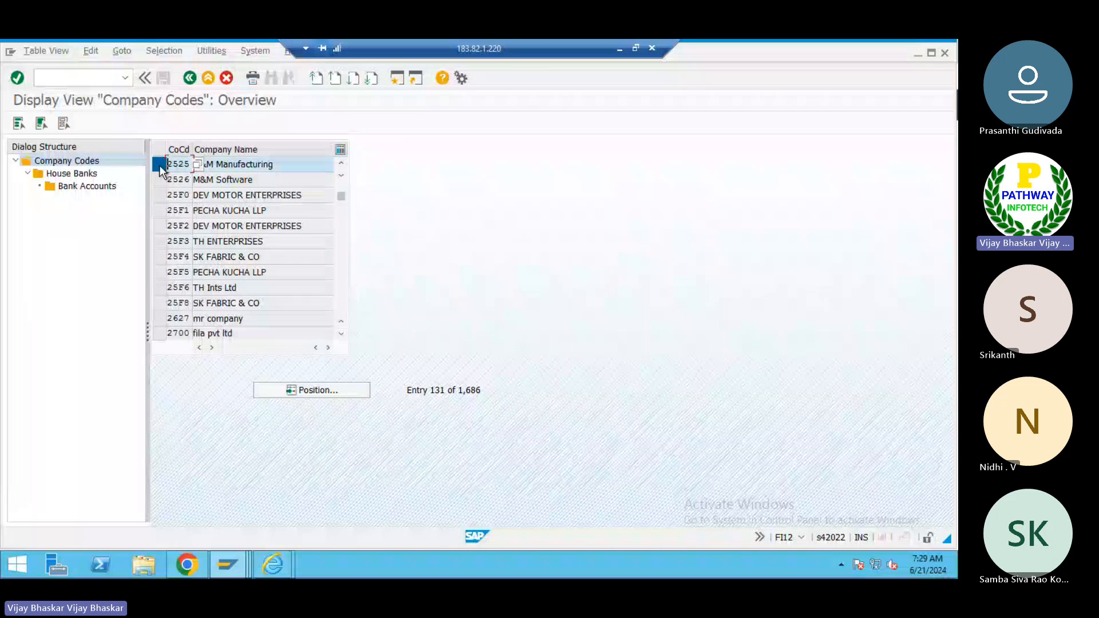
left_click(72, 174)
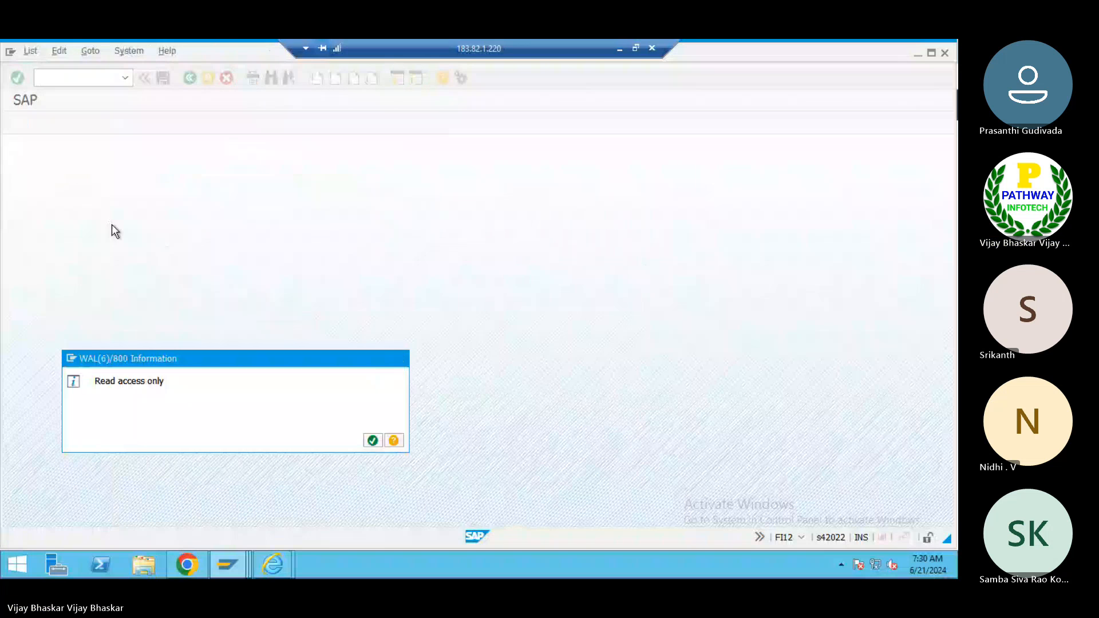
key("Return")
left_click_drag(948, 253, 948, 347)
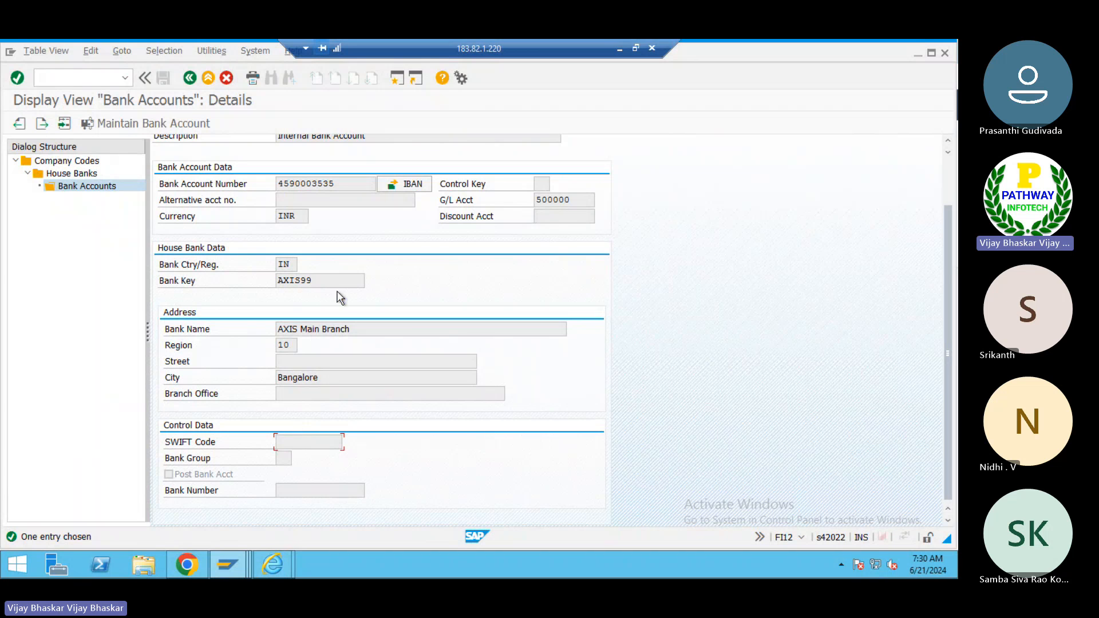
- Start transaction FI01 and copy the house bank's bank key AXIS99
left_click(396, 79)
type("FI")
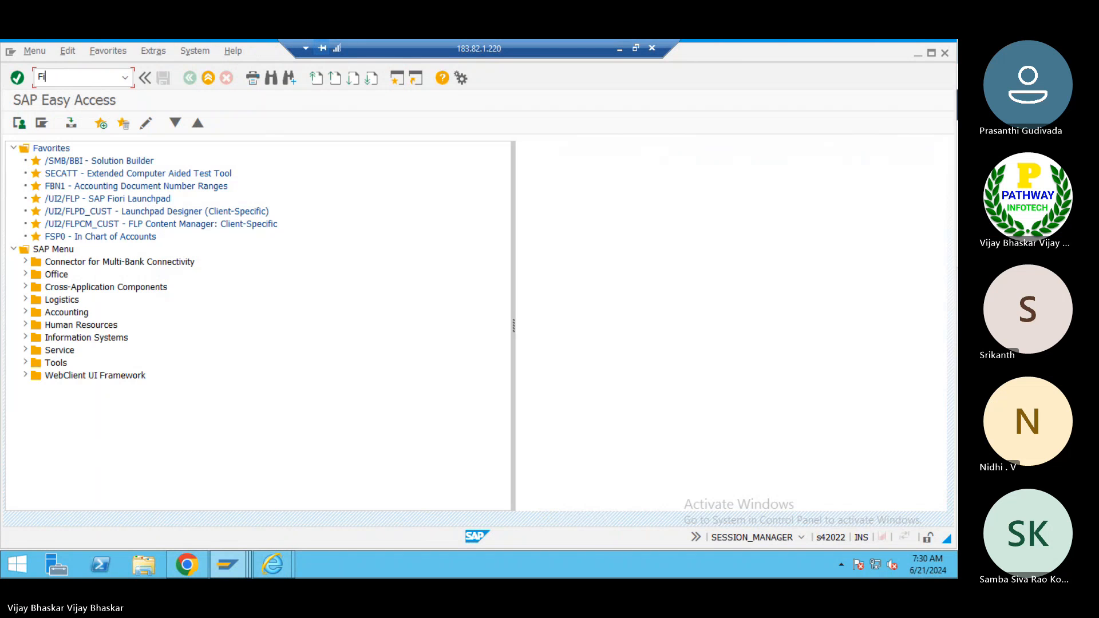
type("01")
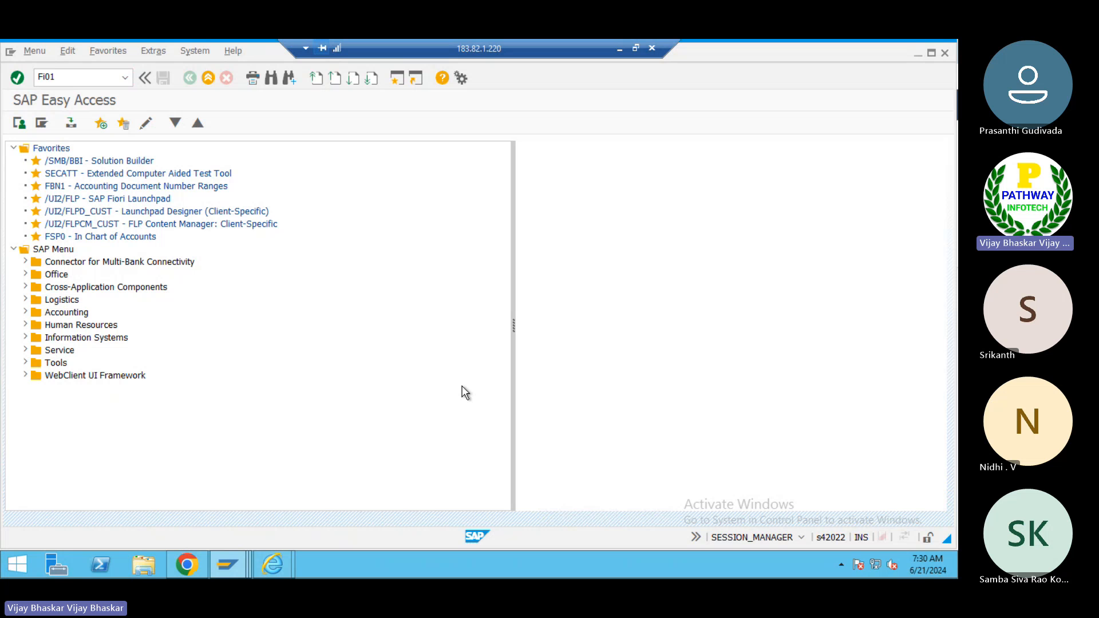
key("Return")
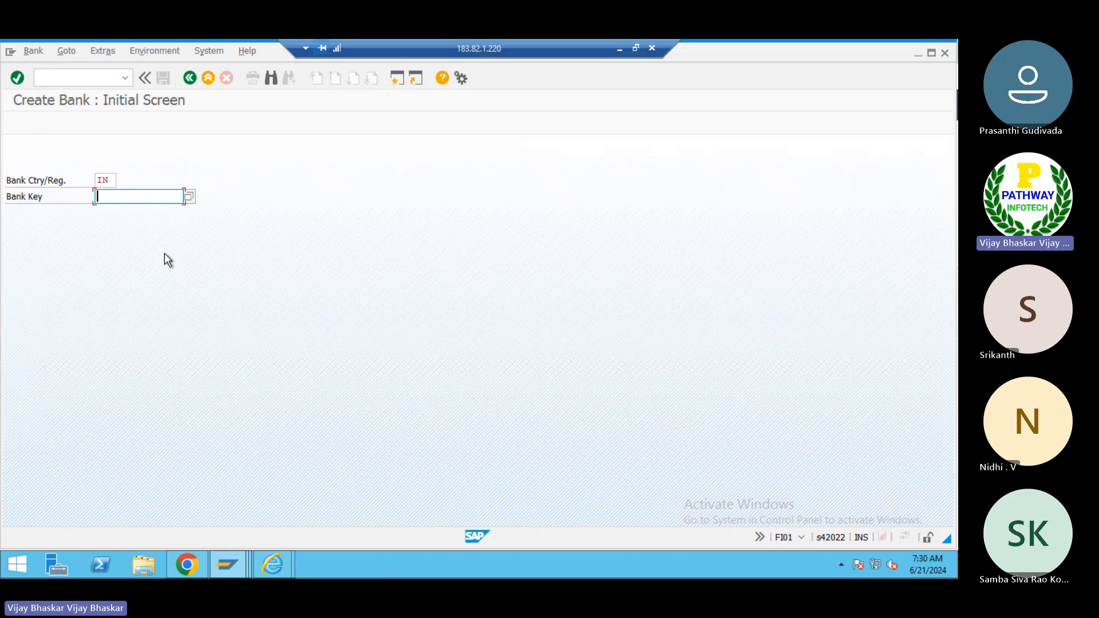
key("alt+Tab")
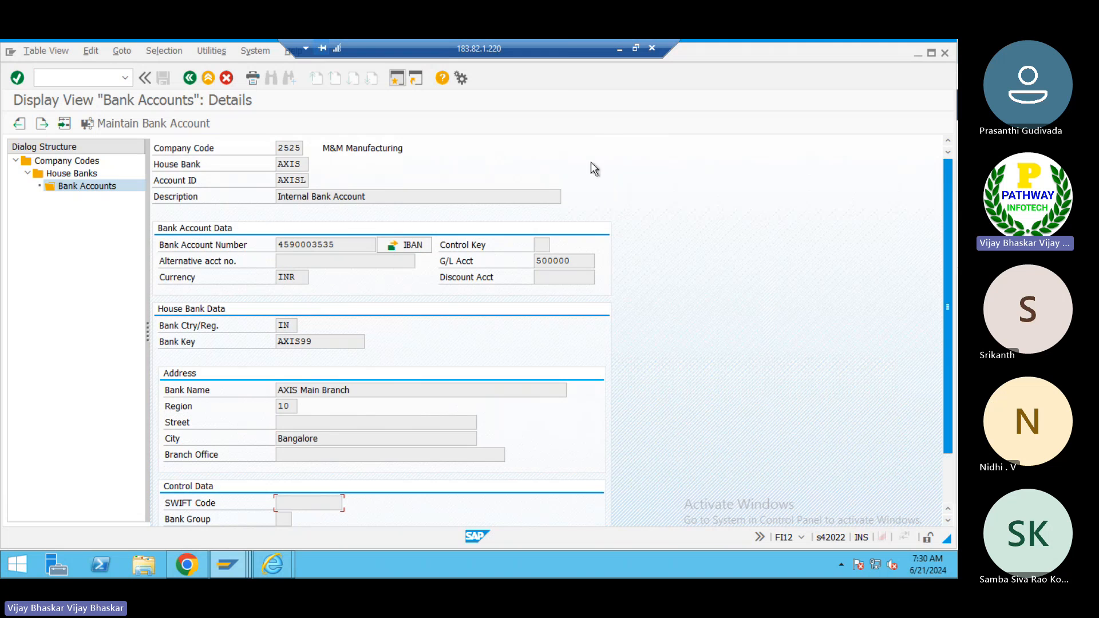
scroll(592, 166, "up", 2)
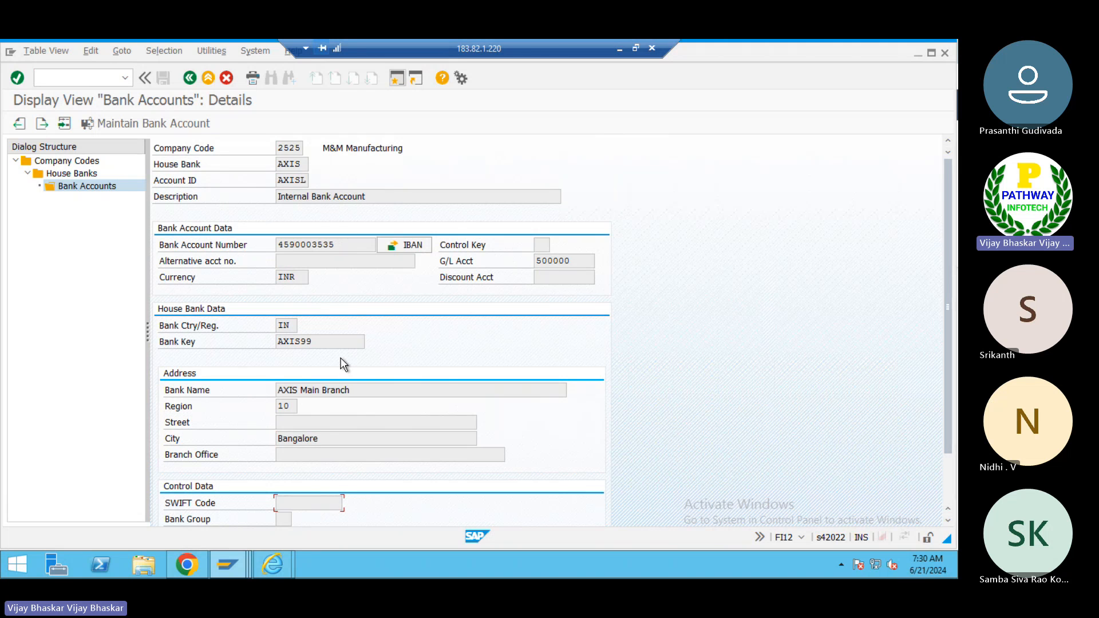
left_click_drag(330, 342, 262, 342)
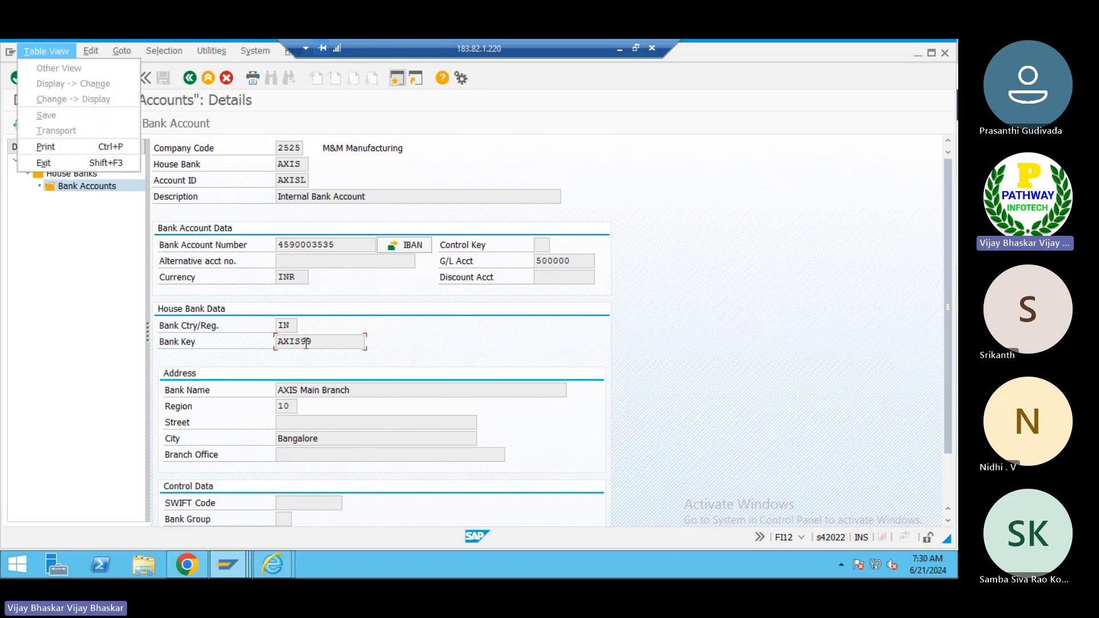
- Open bank key AXIS99 in country IN for change in the Change Bank transaction
key("alt+Tab")
key("ctrl+v")
left_click(33, 52)
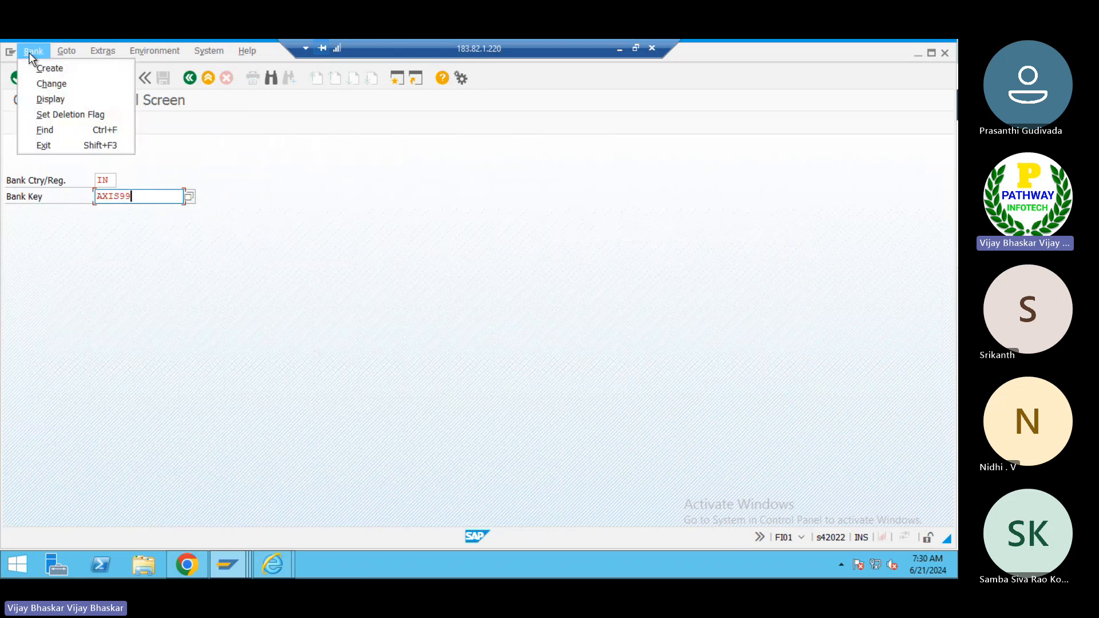
left_click(42, 83)
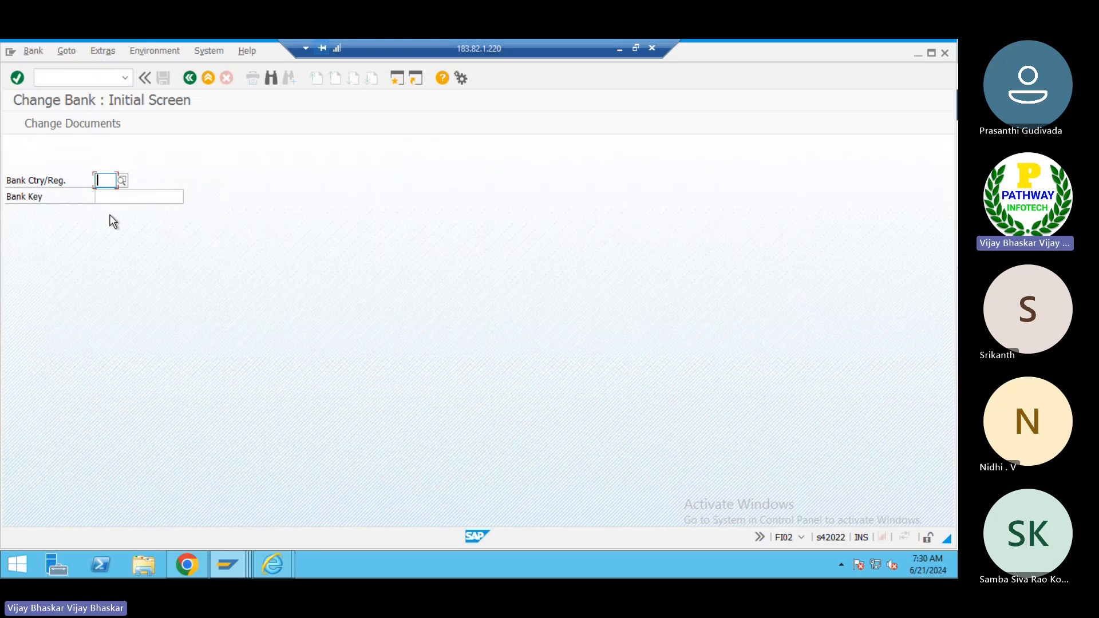
type("IN")
key("Tab")
key("ctrl+v")
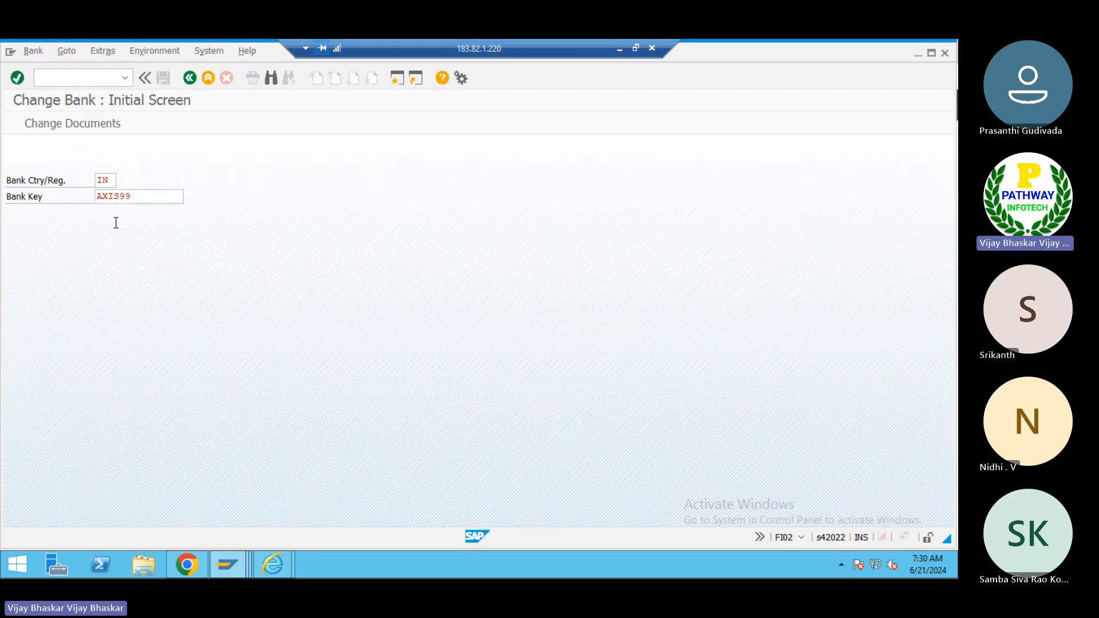
key("Return")
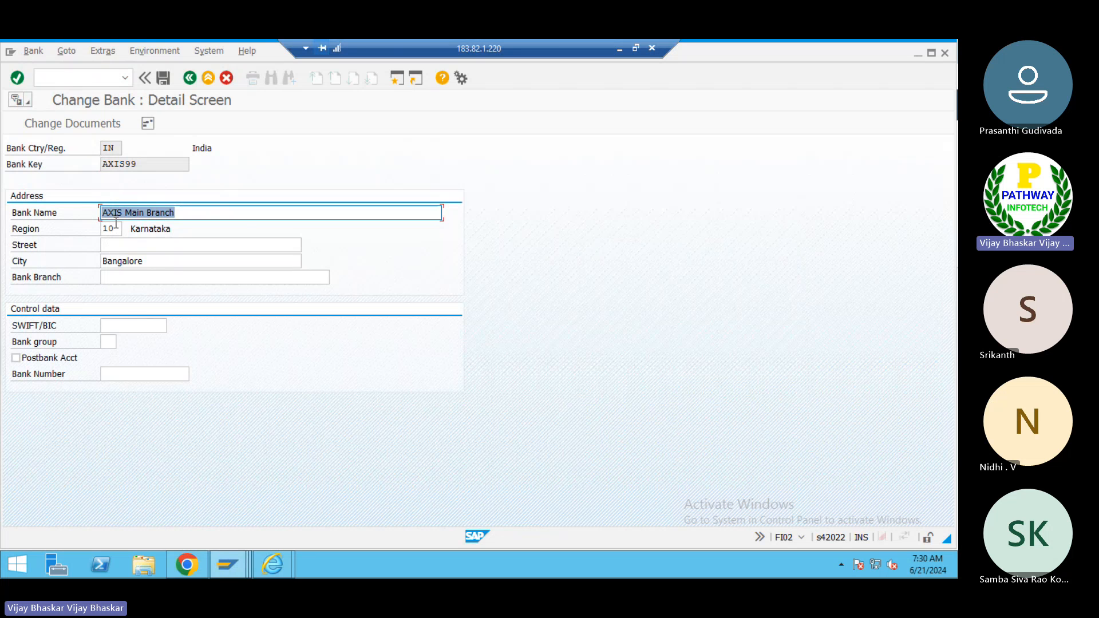
- Try entering a placeholder SWIFT/BIC code UITA0012345 for bank key AXIS99
left_click(126, 326)
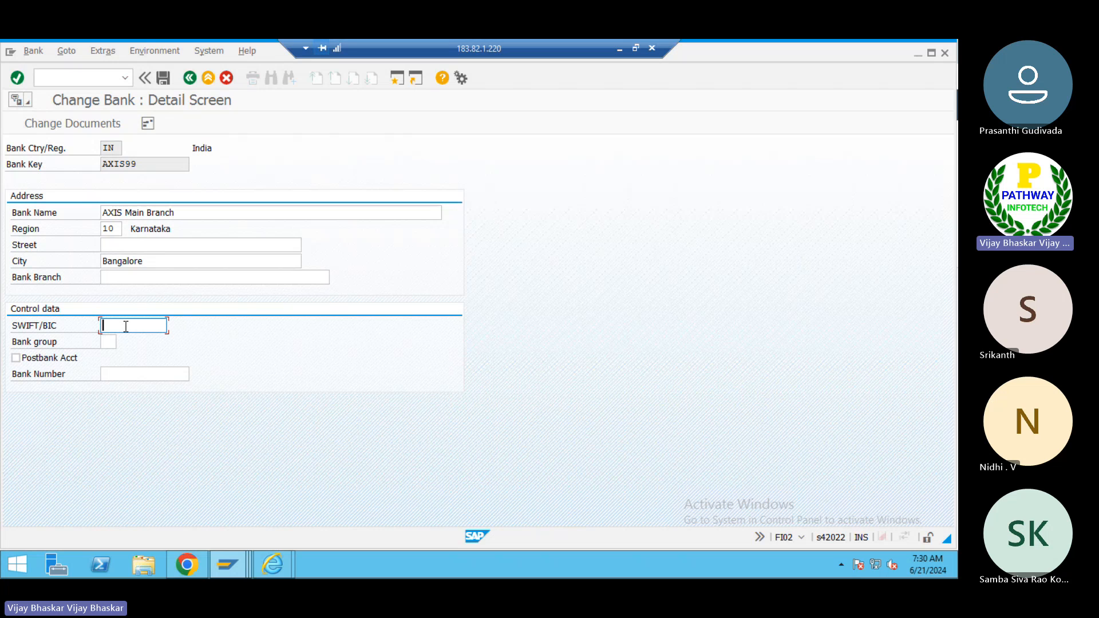
type("UITOP")
type("0")
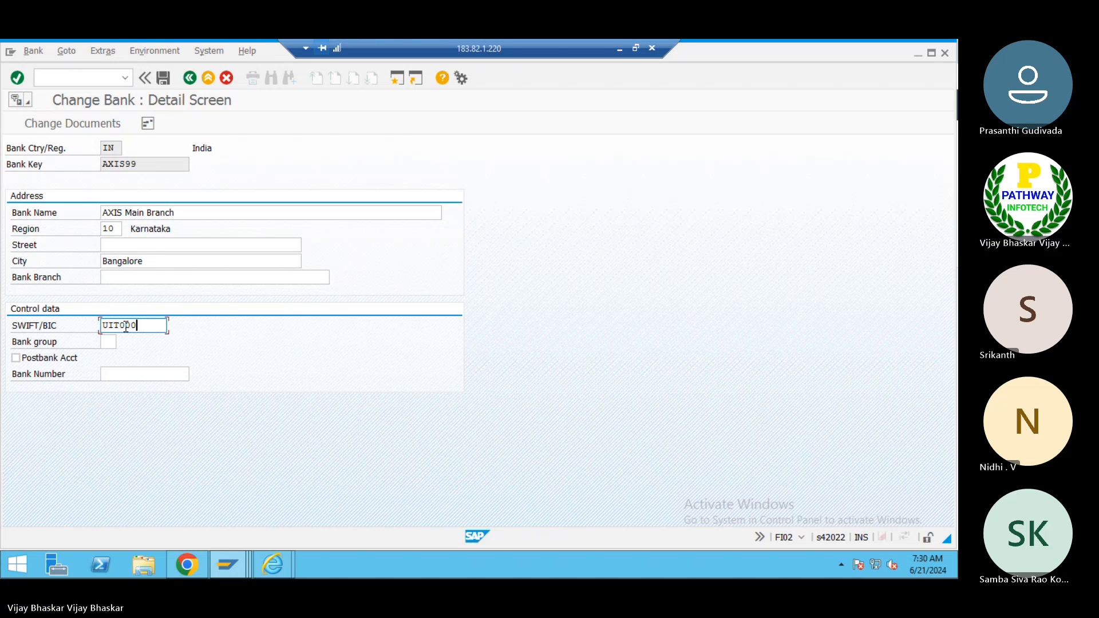
type("12345")
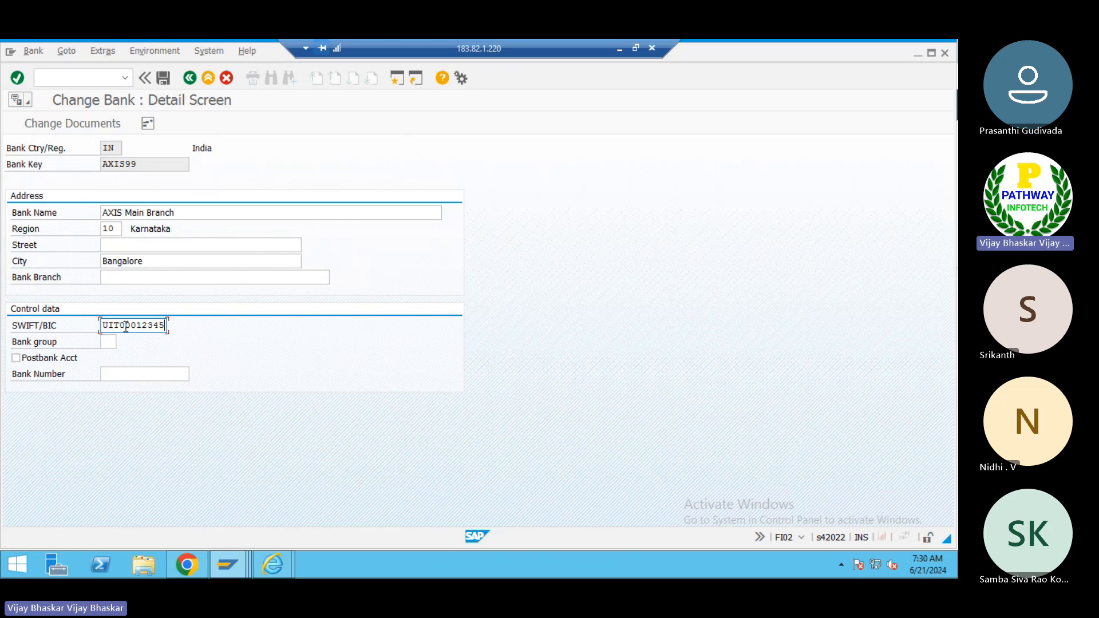
key("Return")
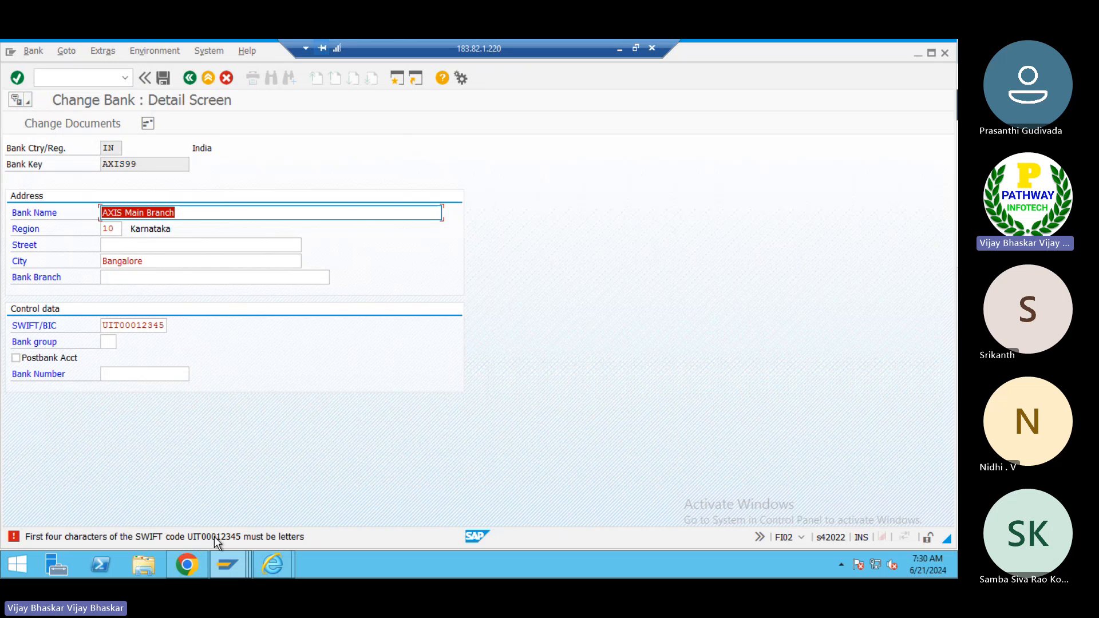
left_click(126, 325)
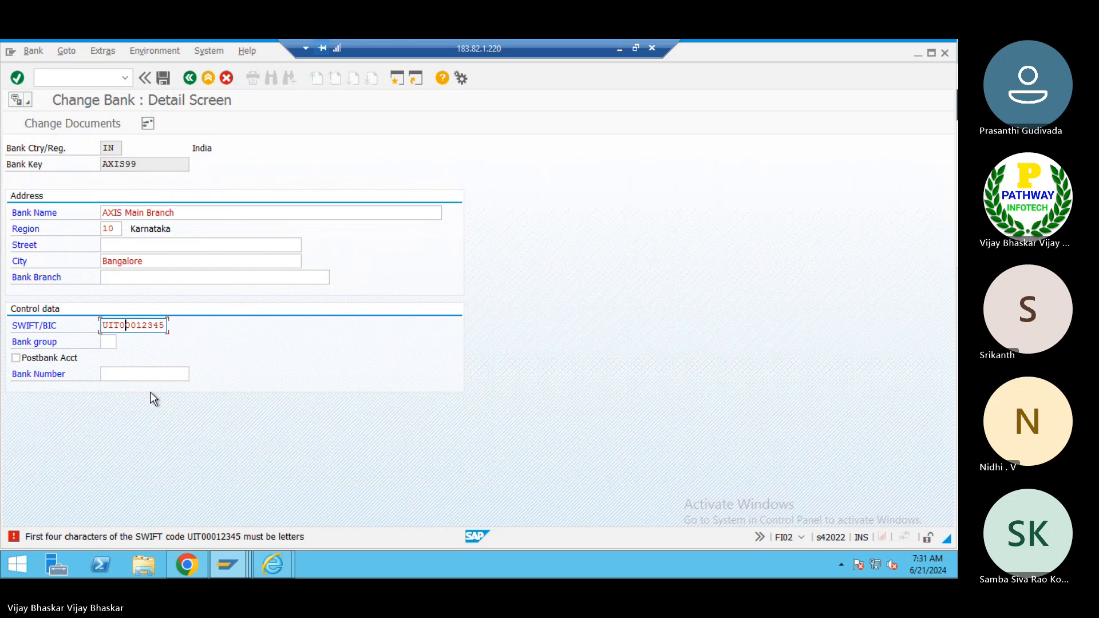
key("BackSpace")
type("Z")
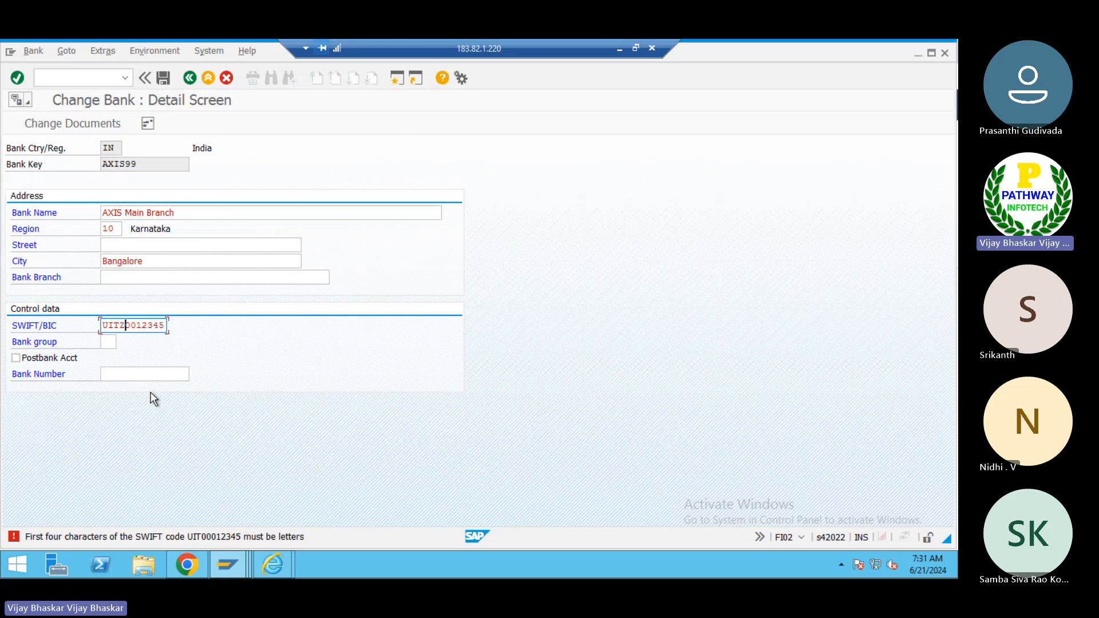
key("BackSpace")
type("A")
key("Return")
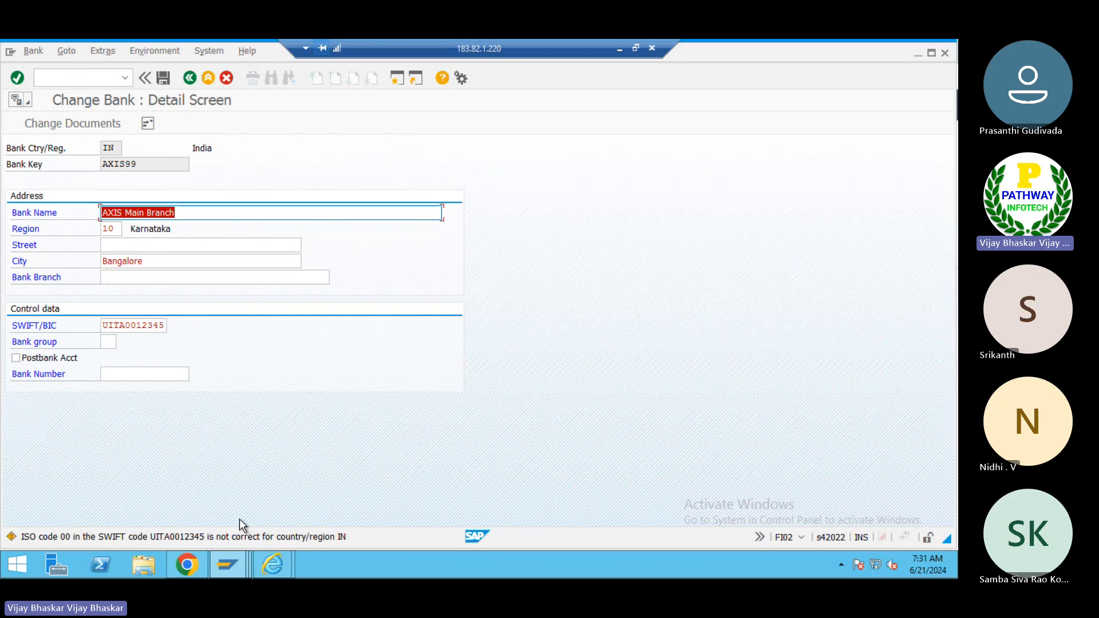
- Switch to Chrome, search Google for the Axis Bank IFSC code in Bangalore, and copy the IFSC UTIB0000009
left_click(619, 51)
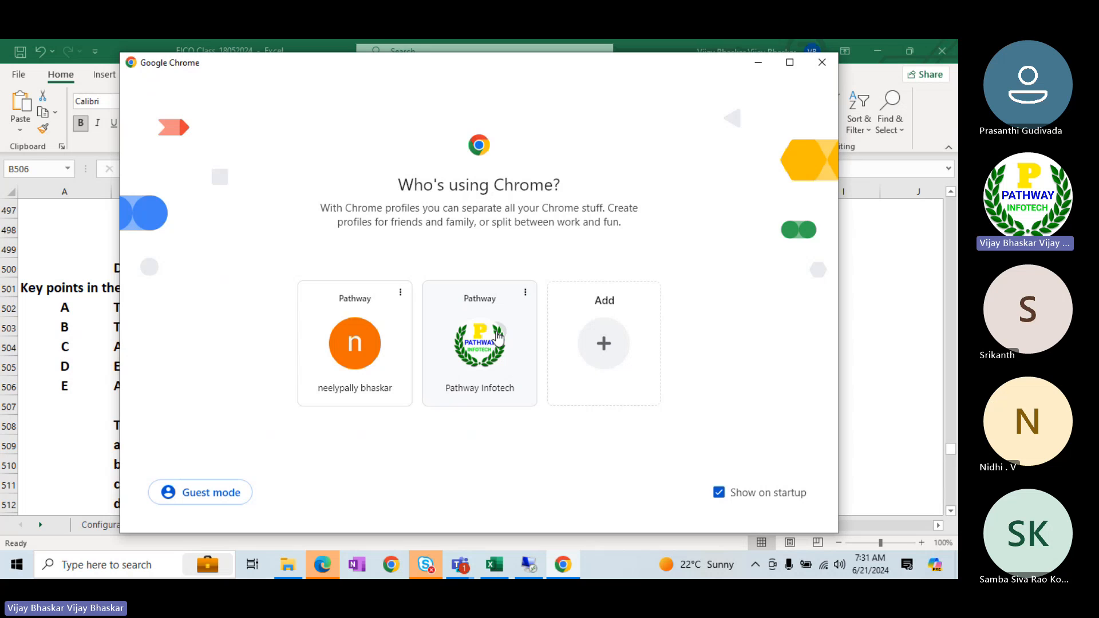
left_click(498, 338)
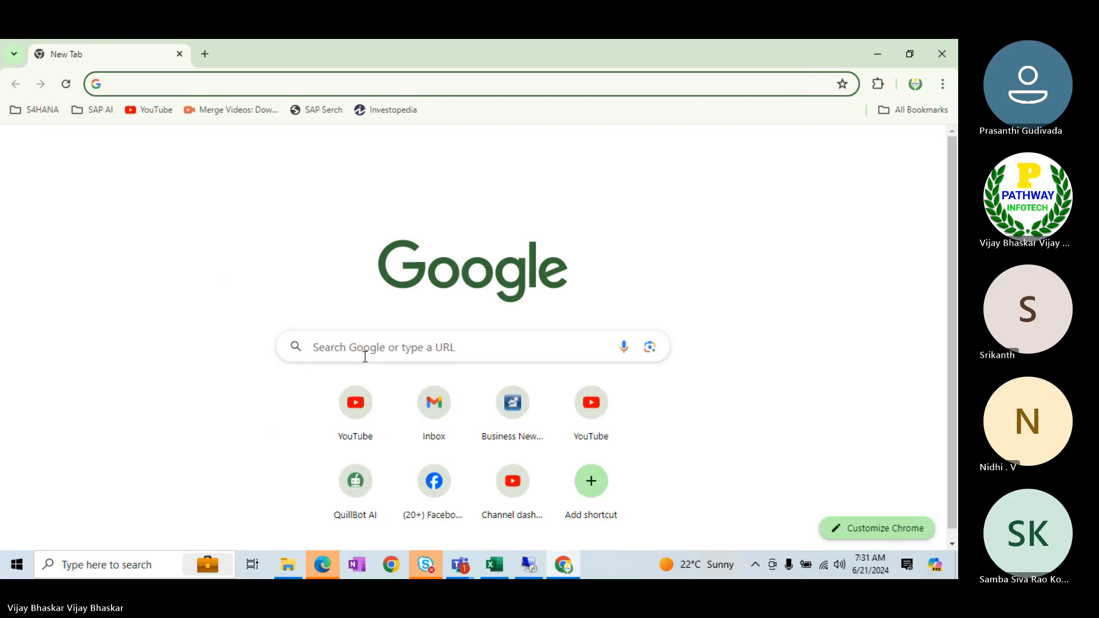
left_click(352, 349)
type("AXIS Ban")
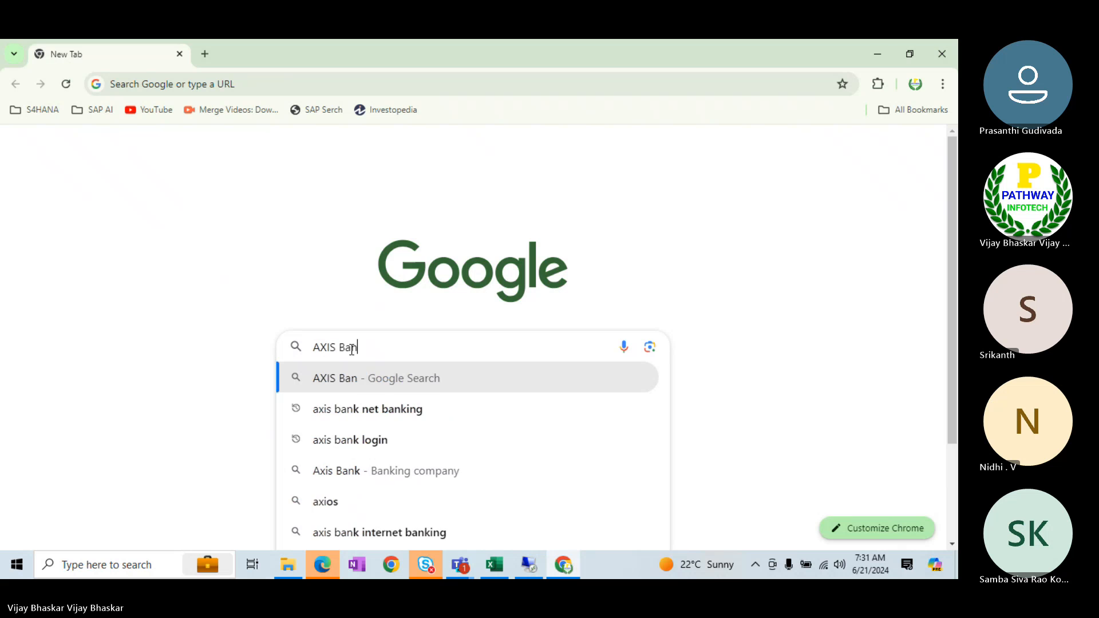
type("k IF")
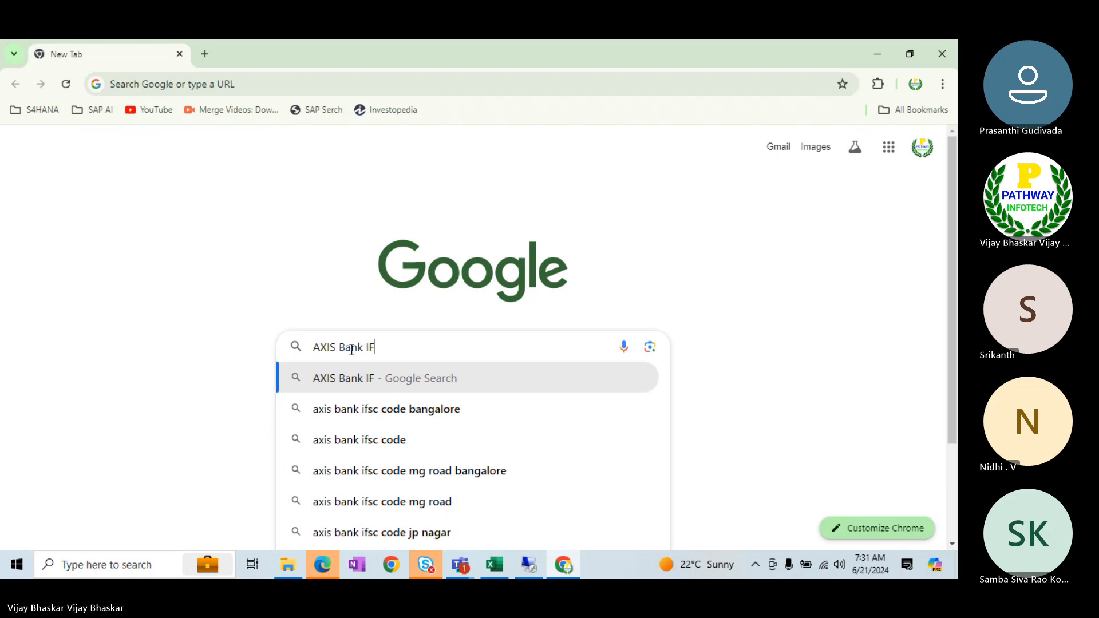
key("Down")
key("Return")
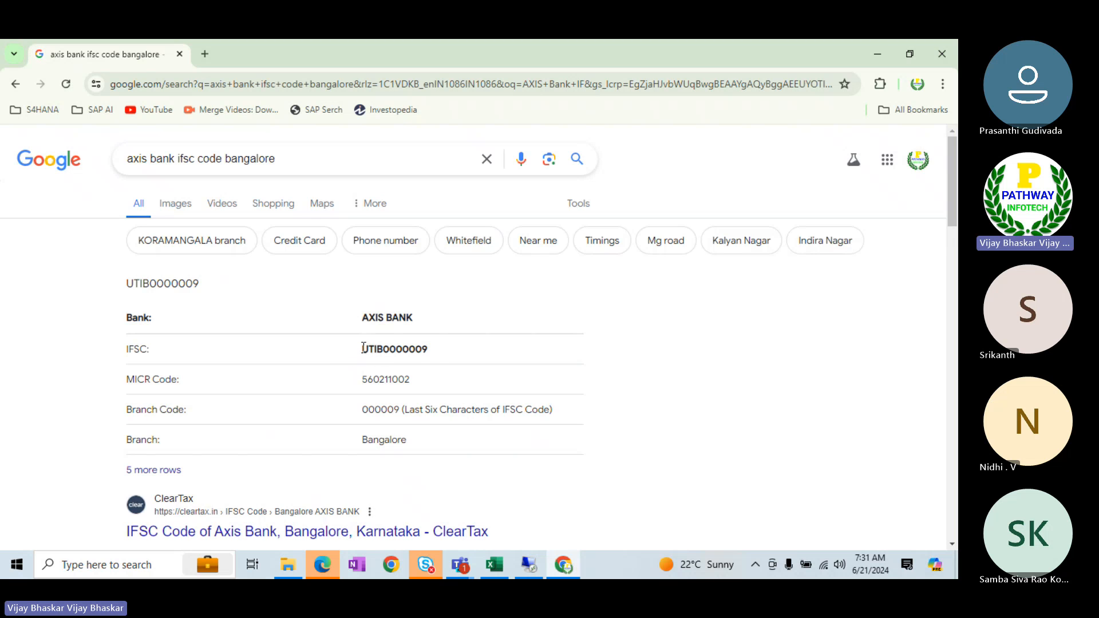
left_click_drag(366, 349, 420, 352)
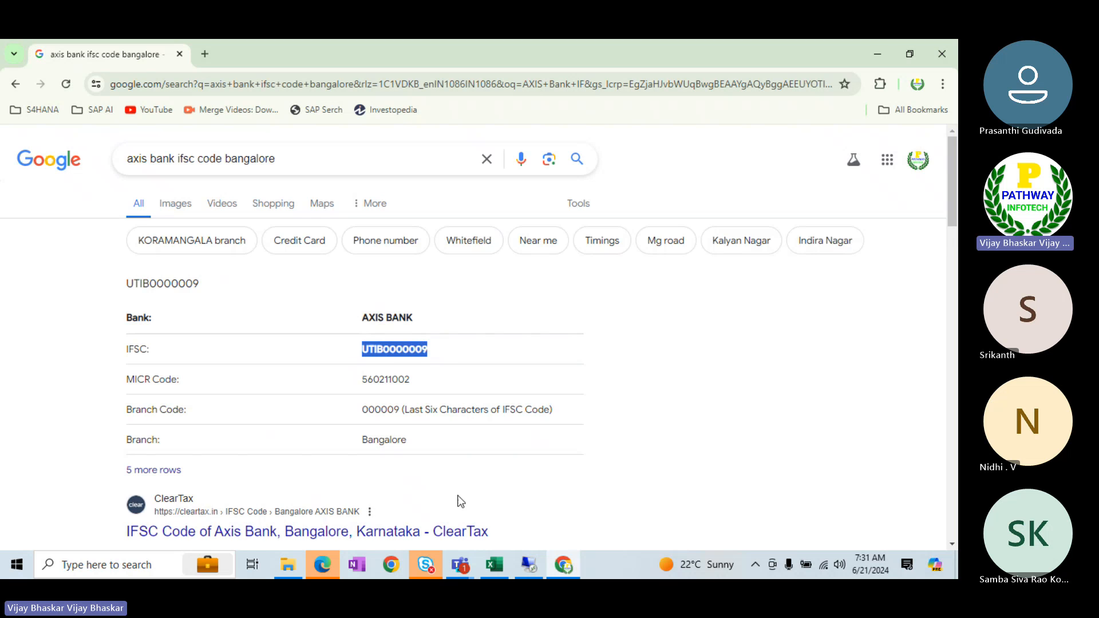
- Return to SAP, replace the bank's SWIFT/BIC with the copied code UTIB0000009, and save the bank
left_click(529, 565)
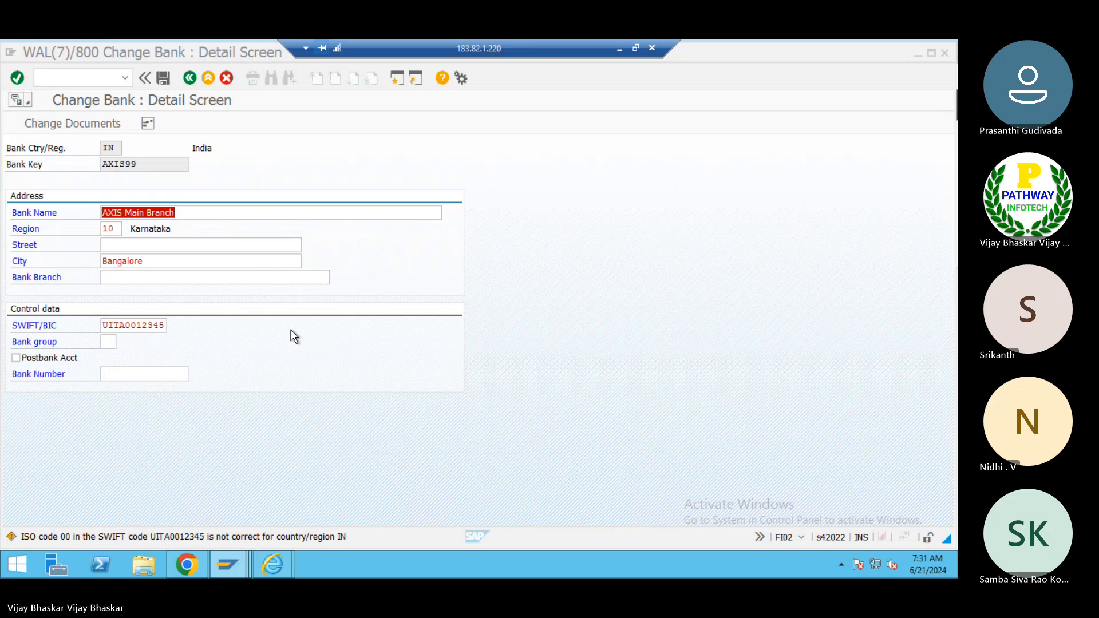
left_click(163, 325)
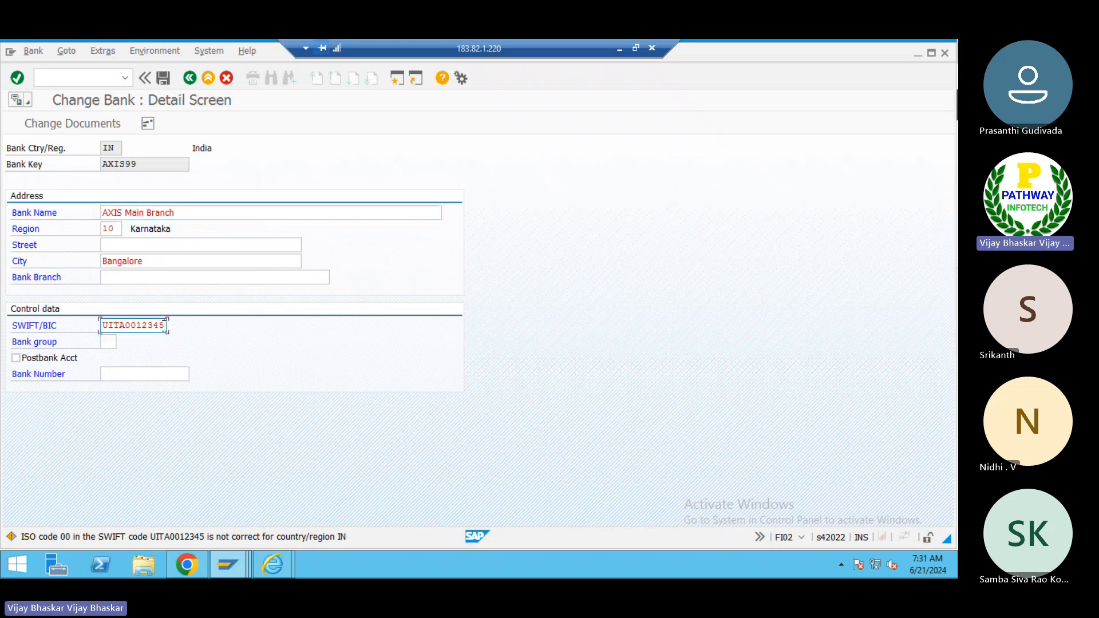
double_click(164, 325)
type("UTIB0000009")
key("Return")
key("Return")
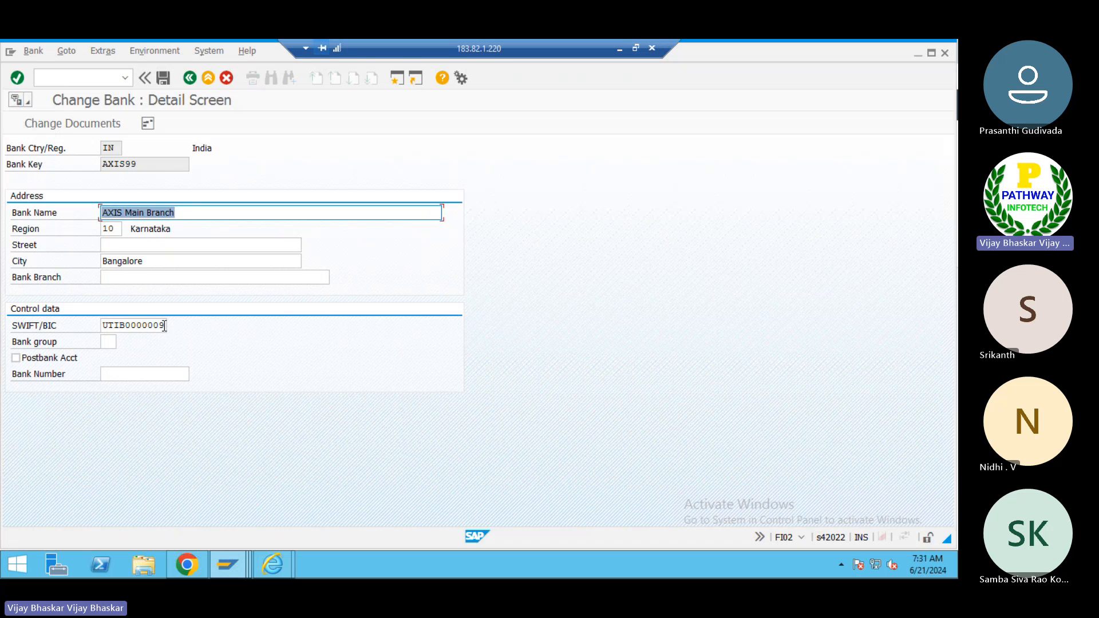
left_click(162, 79)
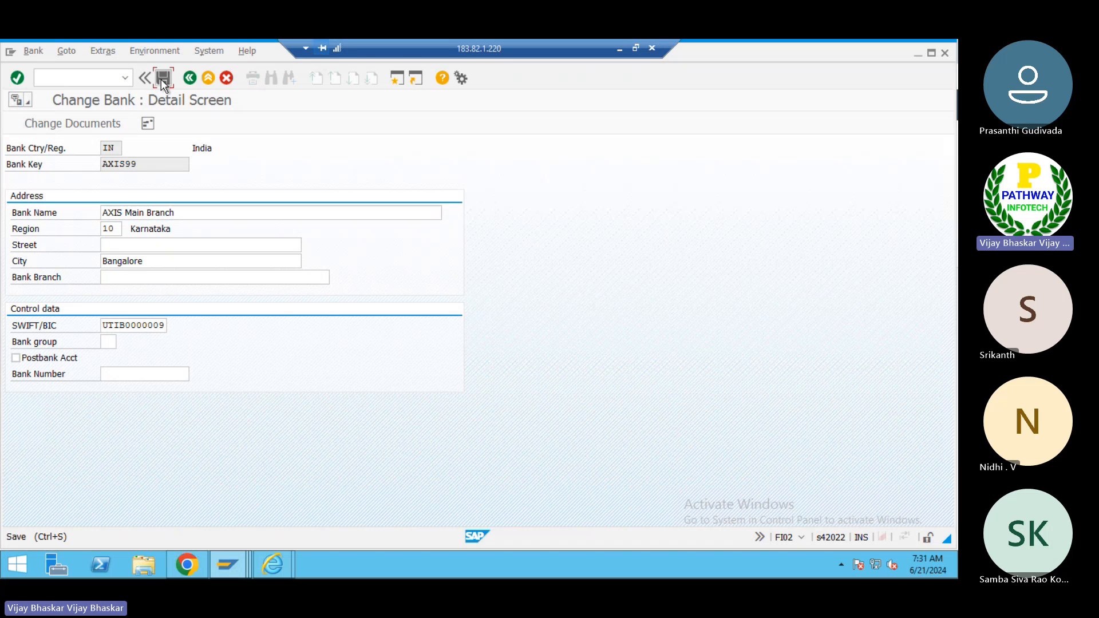
left_click(162, 79)
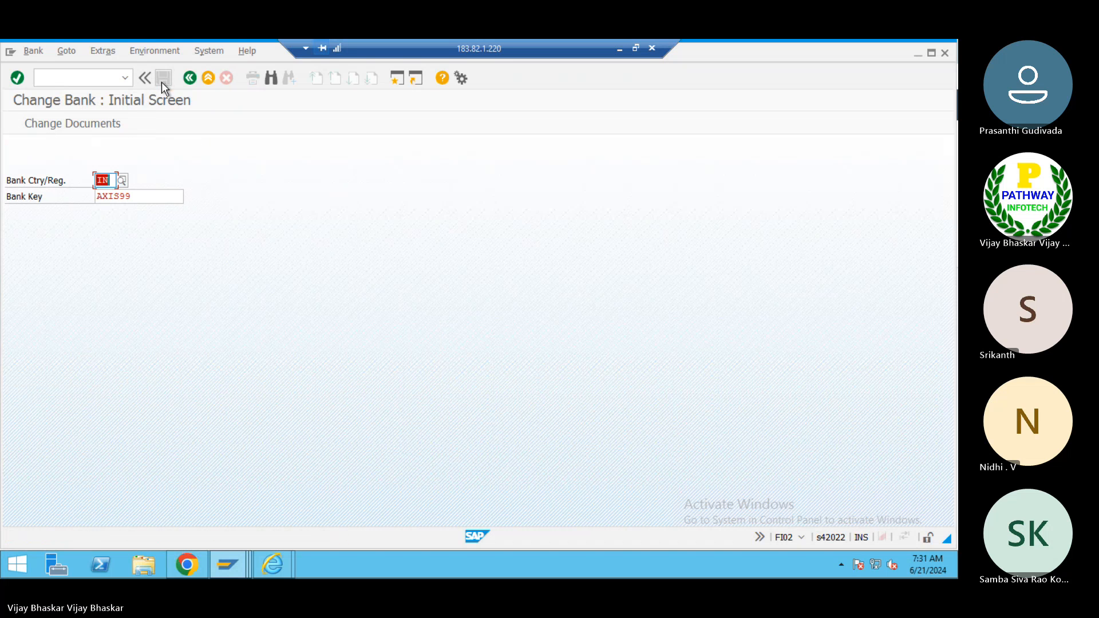
- Reopen the bank account details of company code 2525's house bank AXIS to review its SWIFT code
key("alt+Tab")
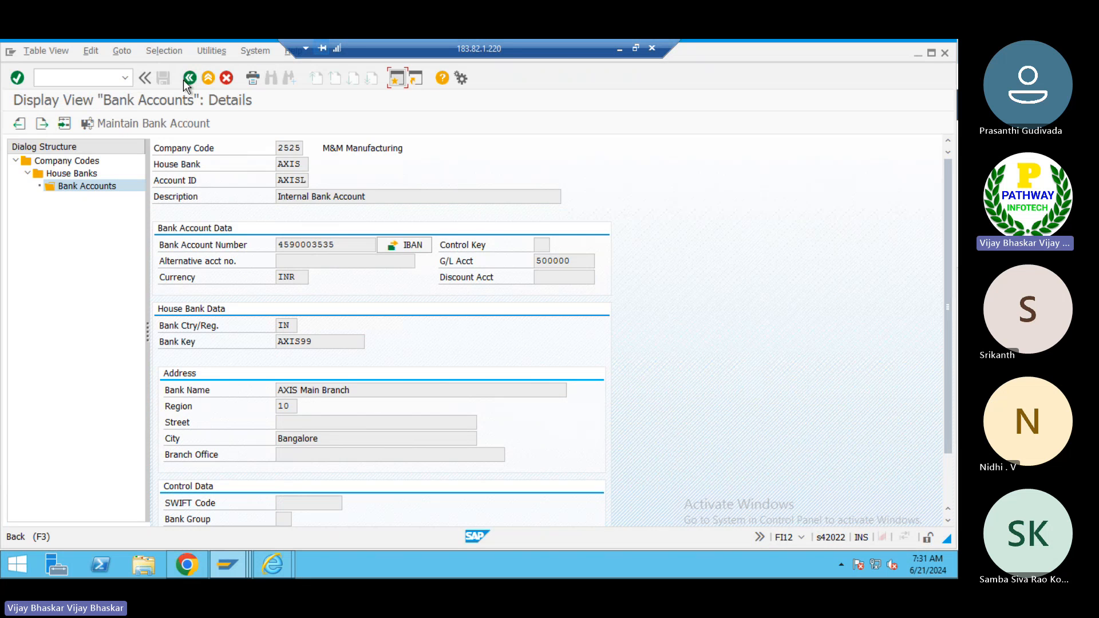
left_click(183, 80)
left_click(183, 81)
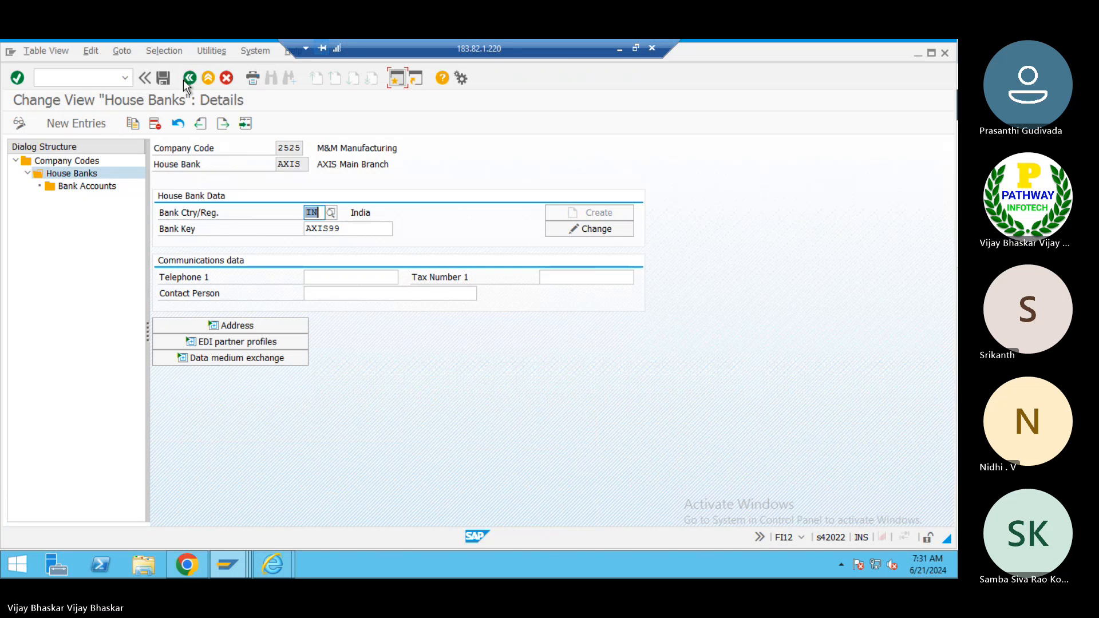
left_click(95, 191)
double_click(95, 191)
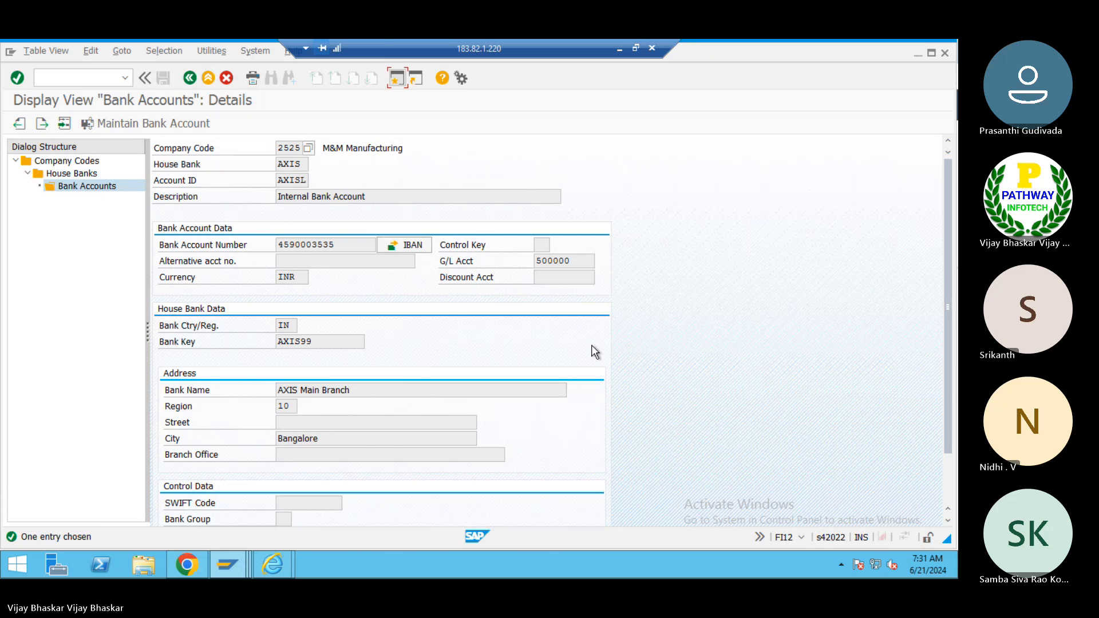
left_click(73, 77)
type("/nfi1")
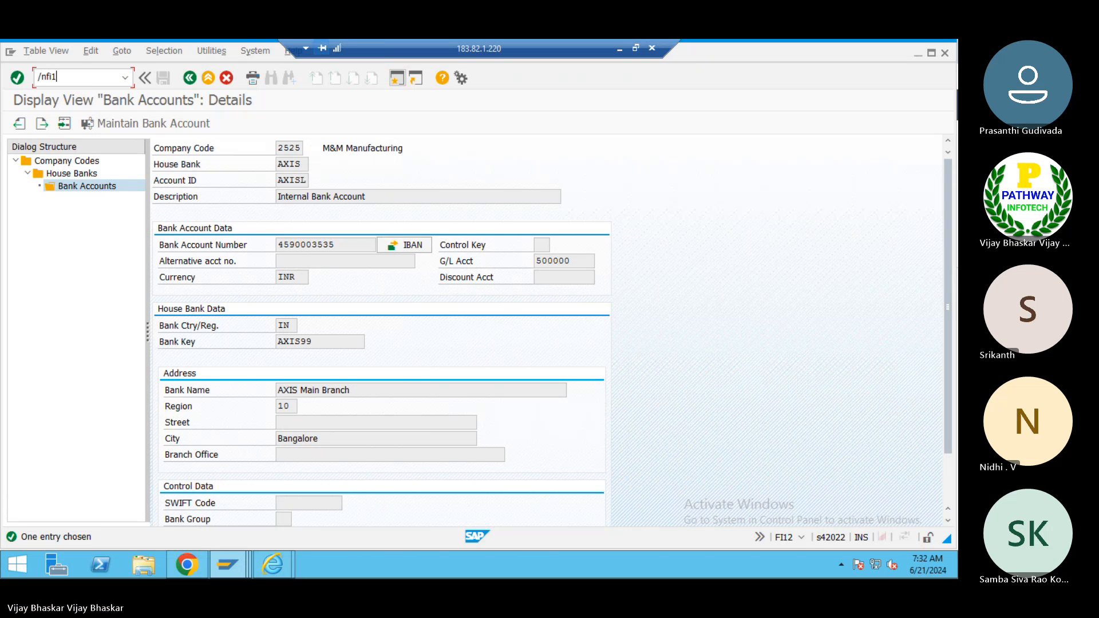
key("Return")
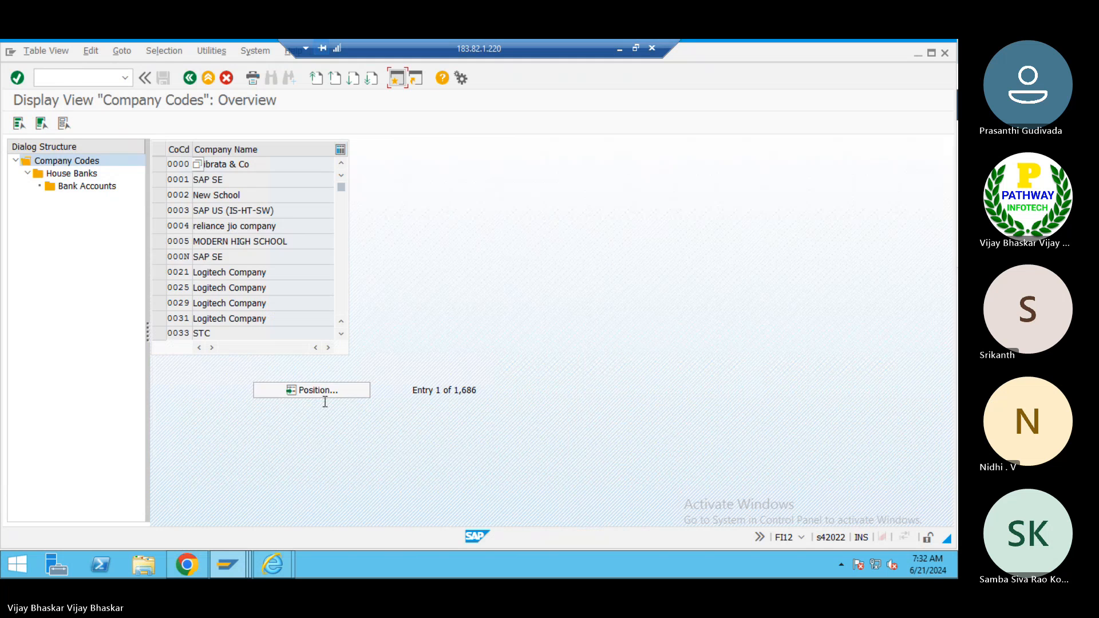
left_click(320, 390)
type("2525")
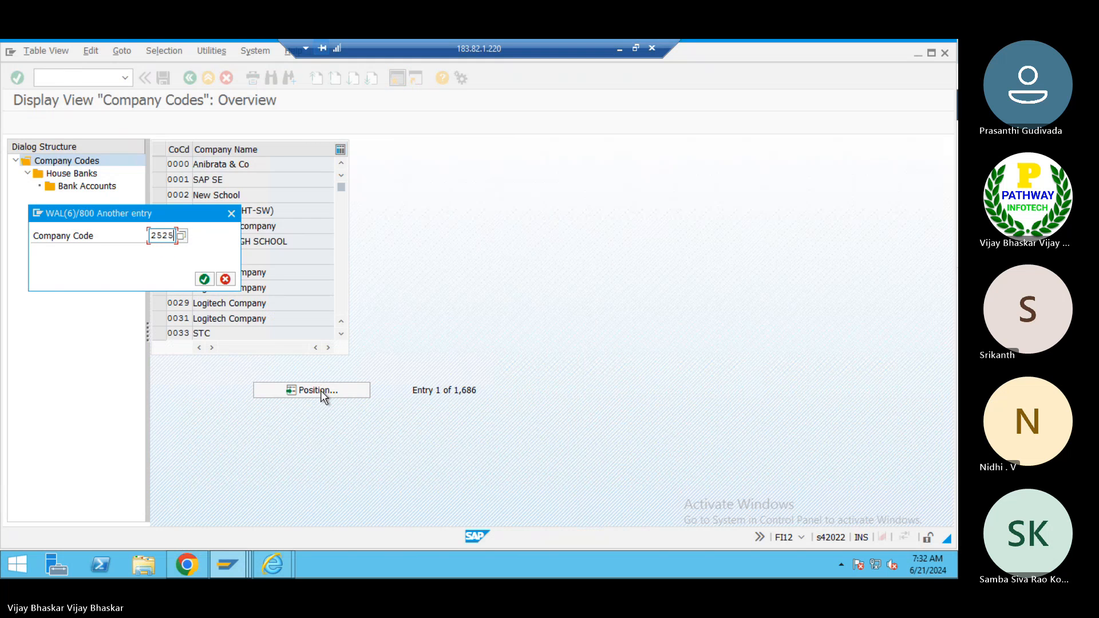
key("Return")
left_click(159, 166)
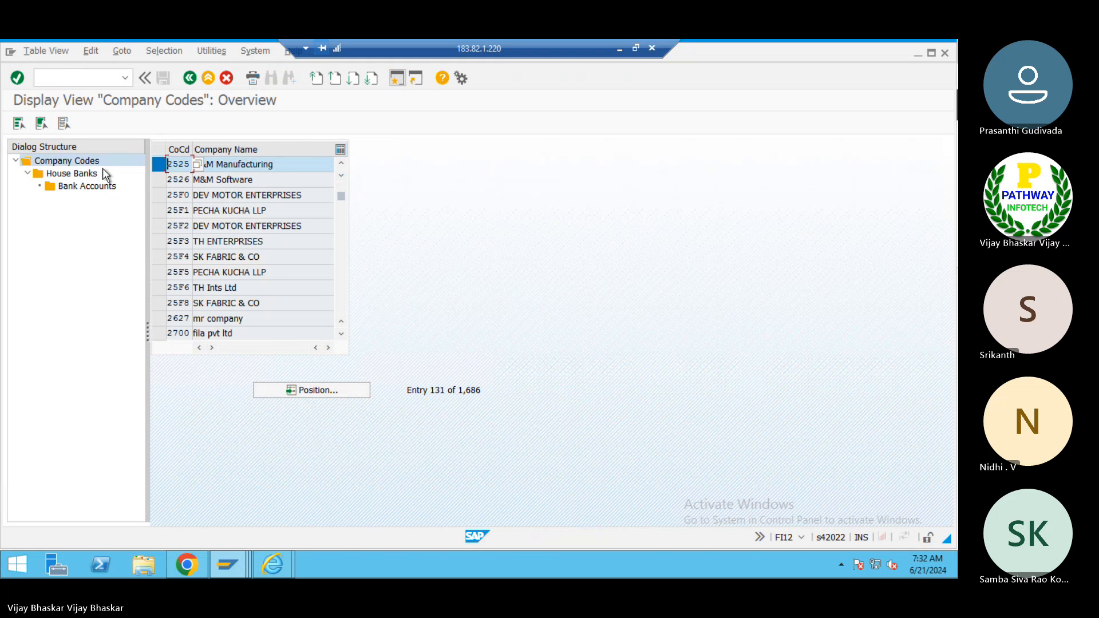
double_click(86, 173)
double_click(86, 187)
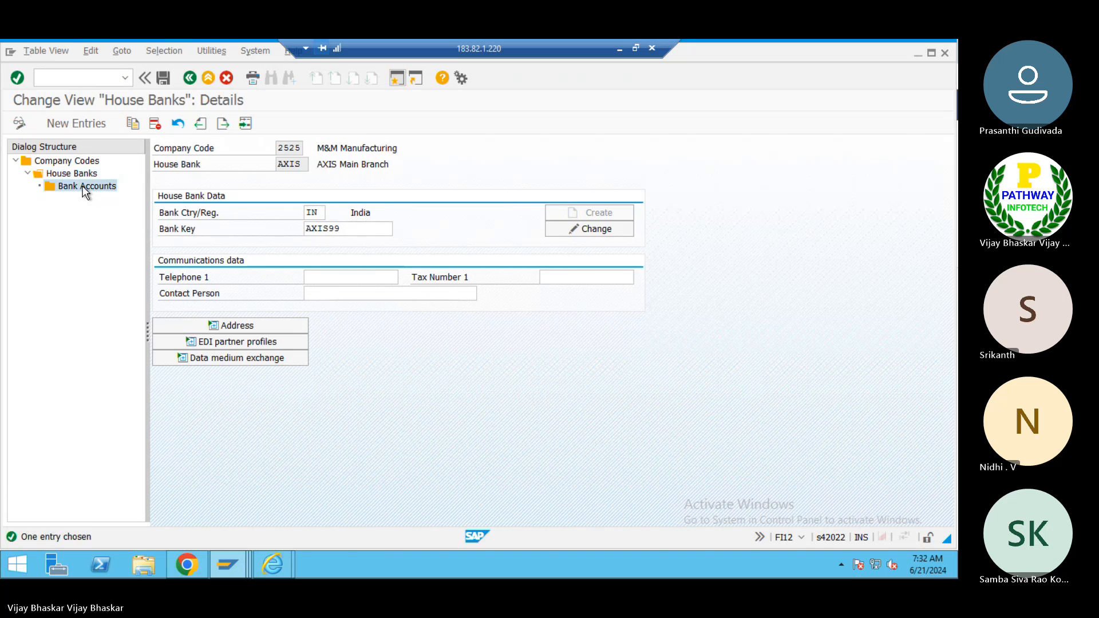
key("Return")
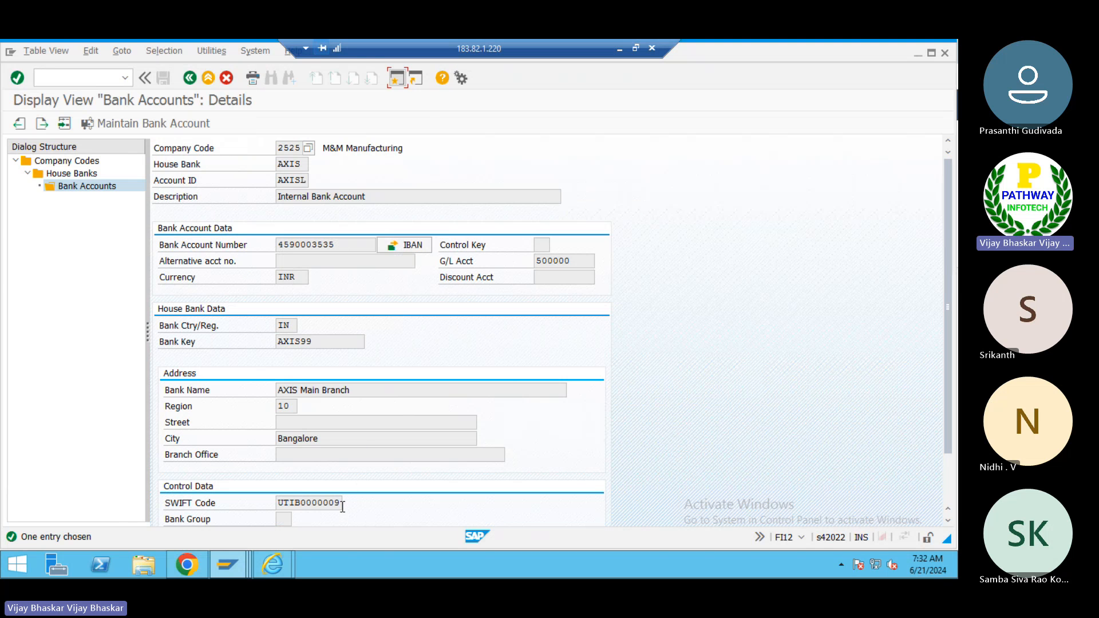
- Inspect the SWIFT Code field's help, technical information and its table BNKA in the dictionary
left_click_drag(342, 507, 276, 495)
left_click(276, 495)
left_click(292, 505)
key("F1")
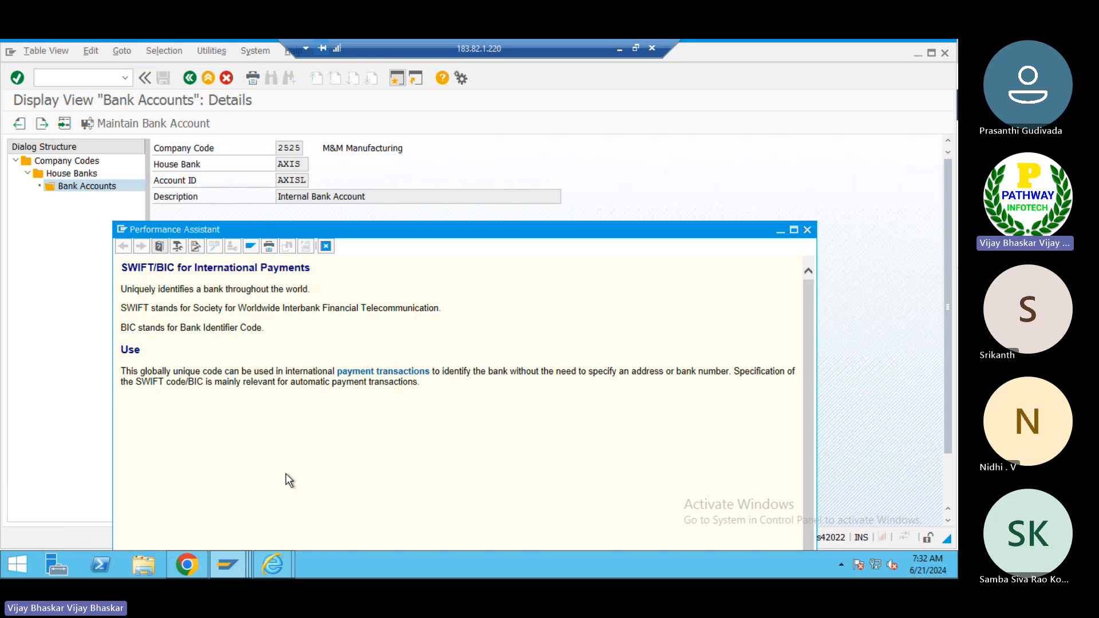
left_click(179, 247)
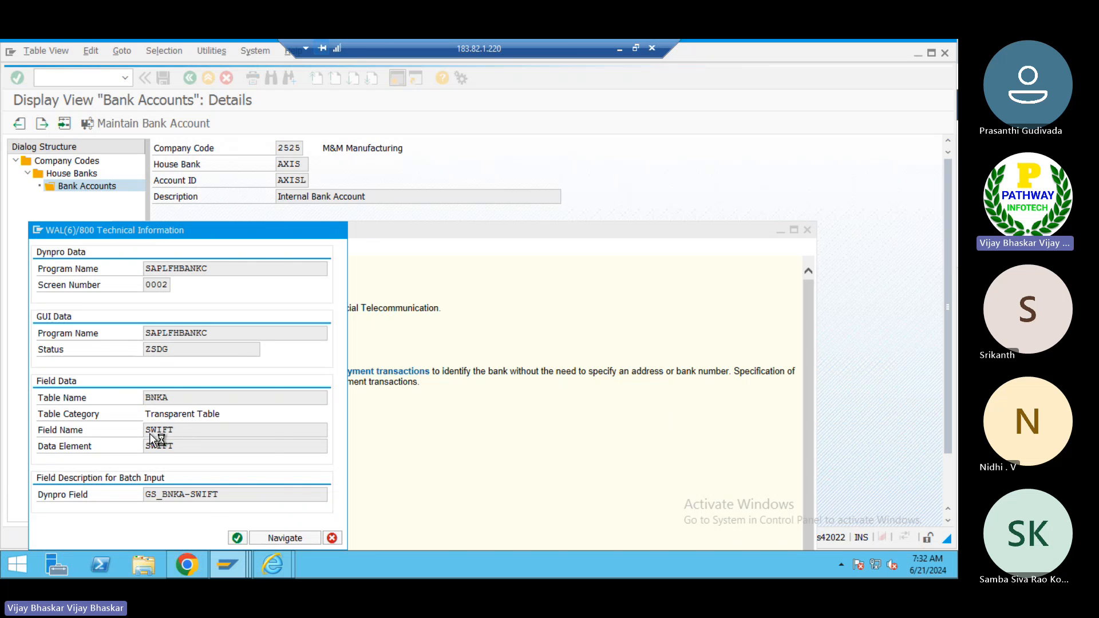
key("Escape")
key("Escape")
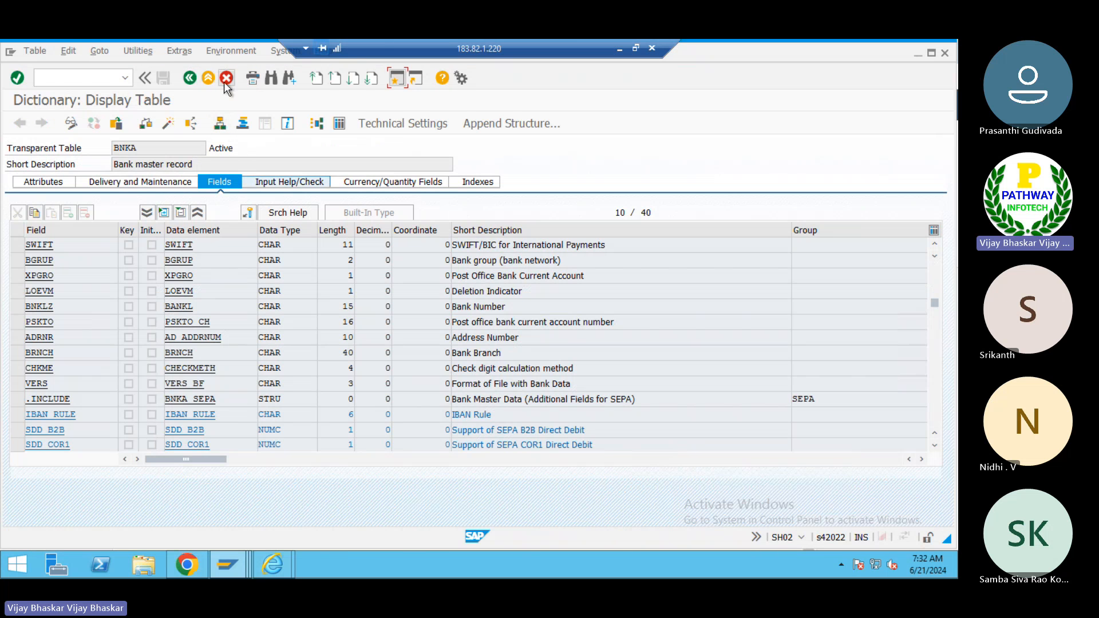
left_click(190, 83)
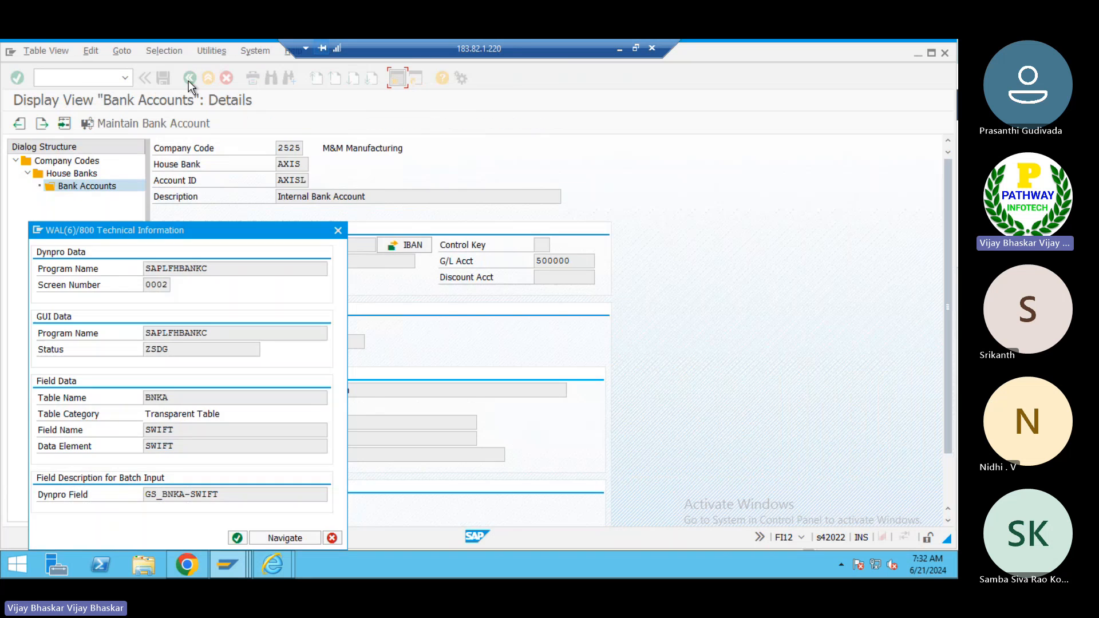
left_click(338, 231)
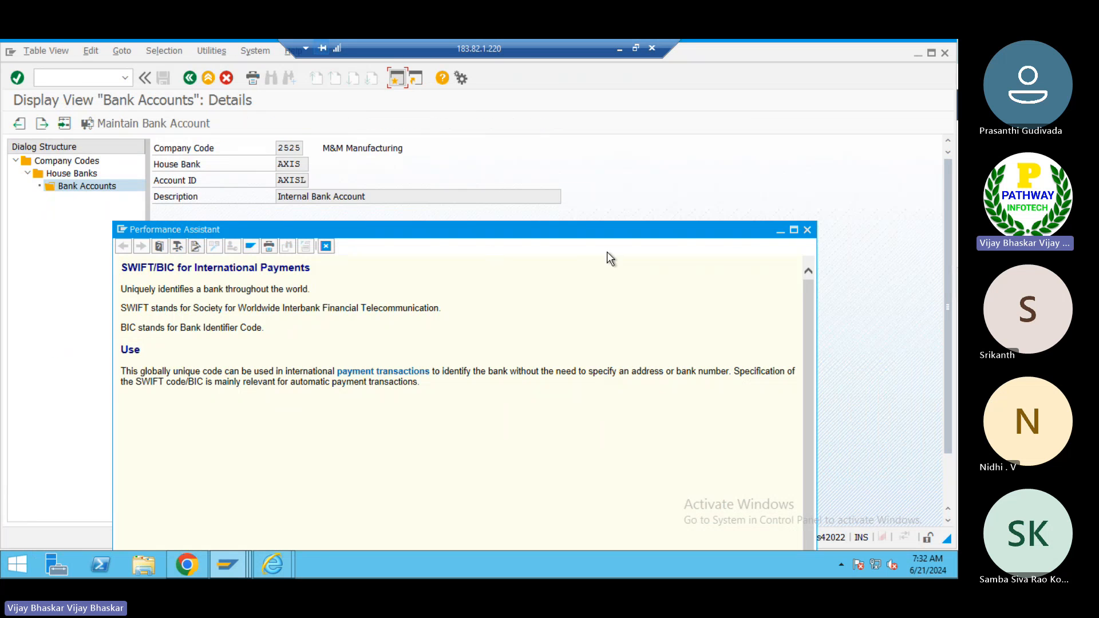
left_click(803, 229)
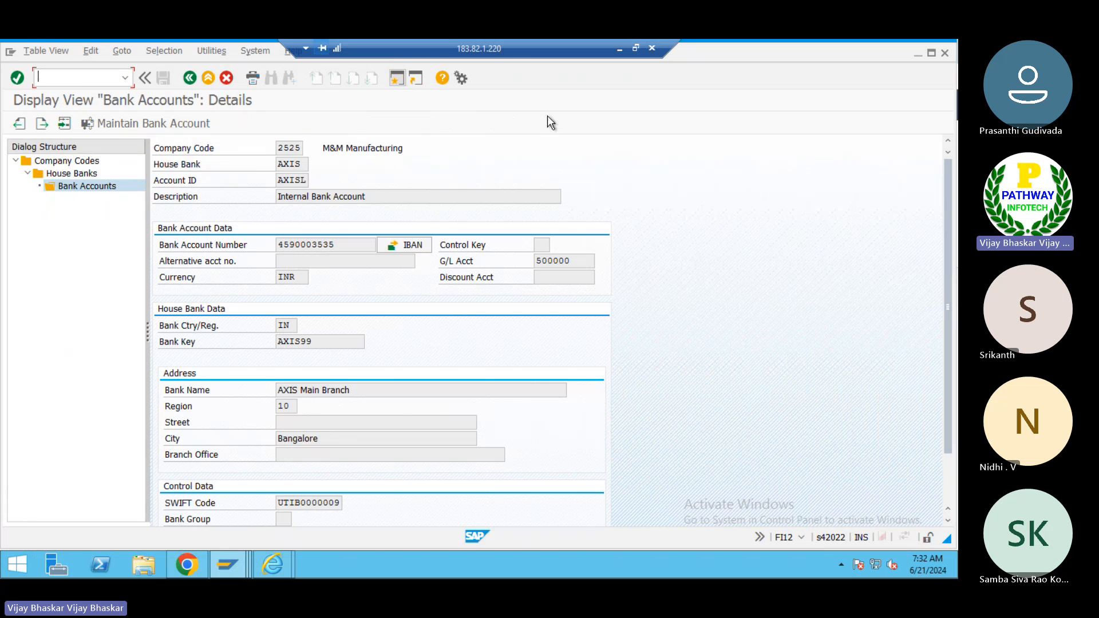
left_click(620, 49)
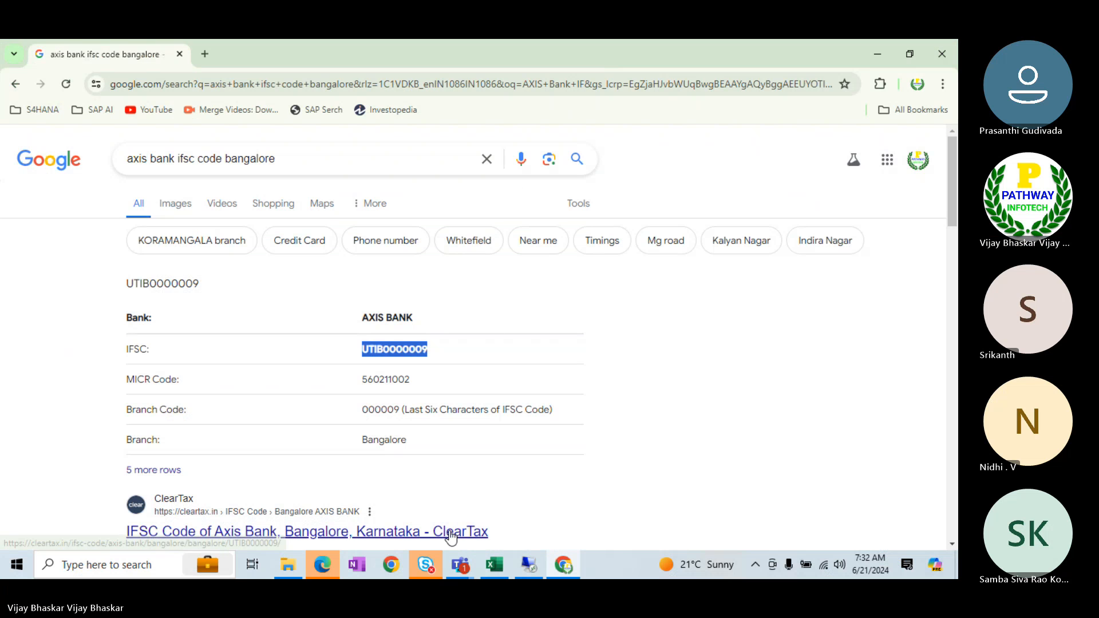
mouse_move(461, 564)
left_click(471, 526)
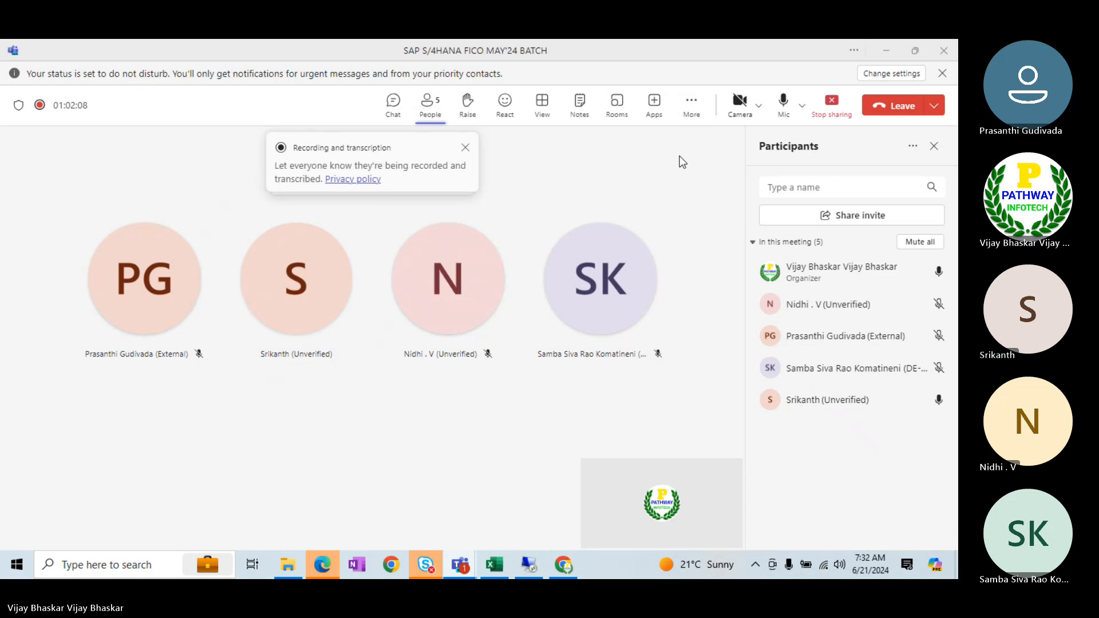
left_click(690, 108)
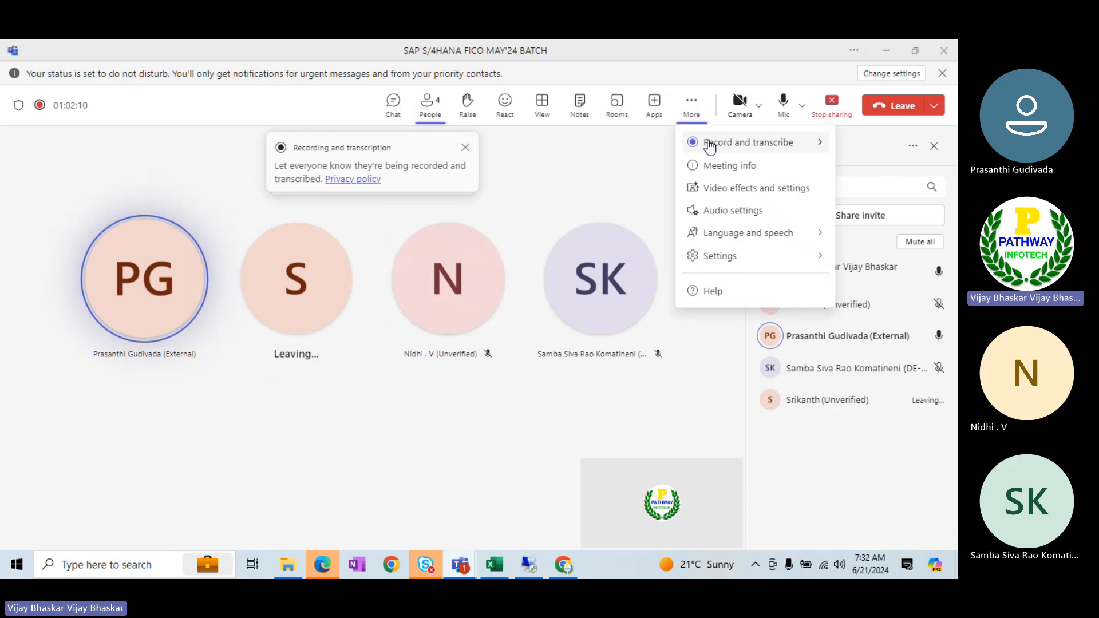
left_click(685, 150)
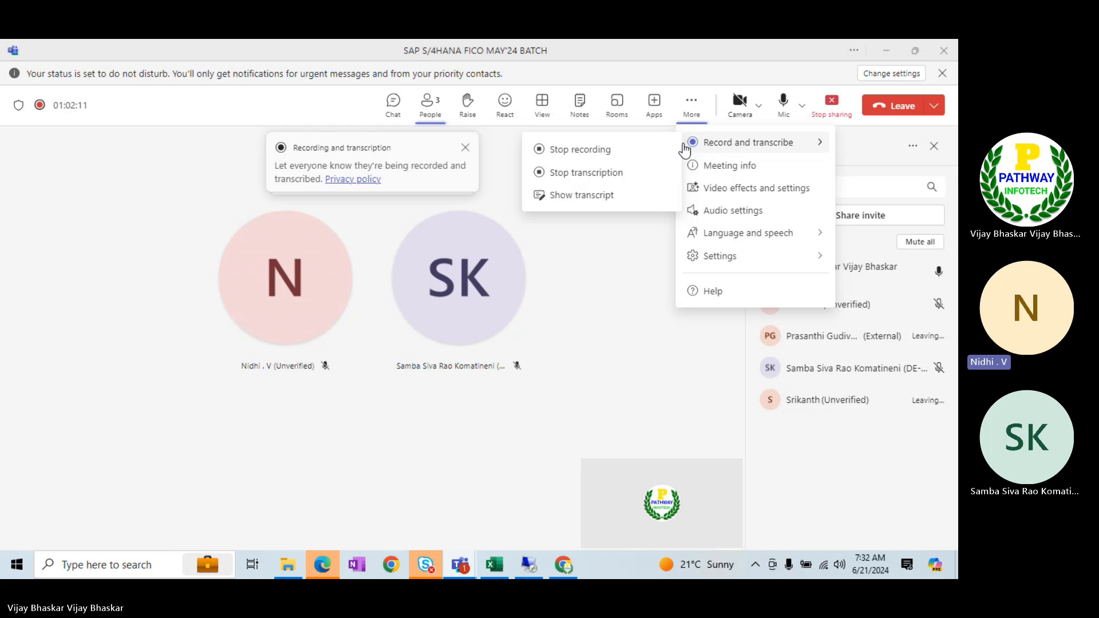
left_click(583, 152)
left_click(561, 319)
left_click(562, 318)
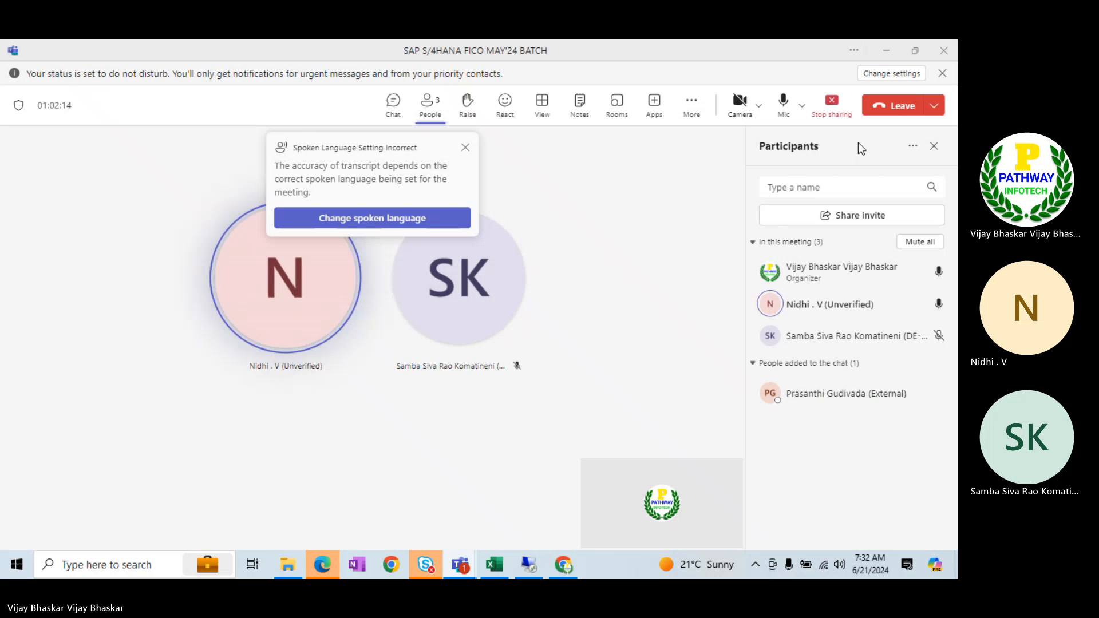